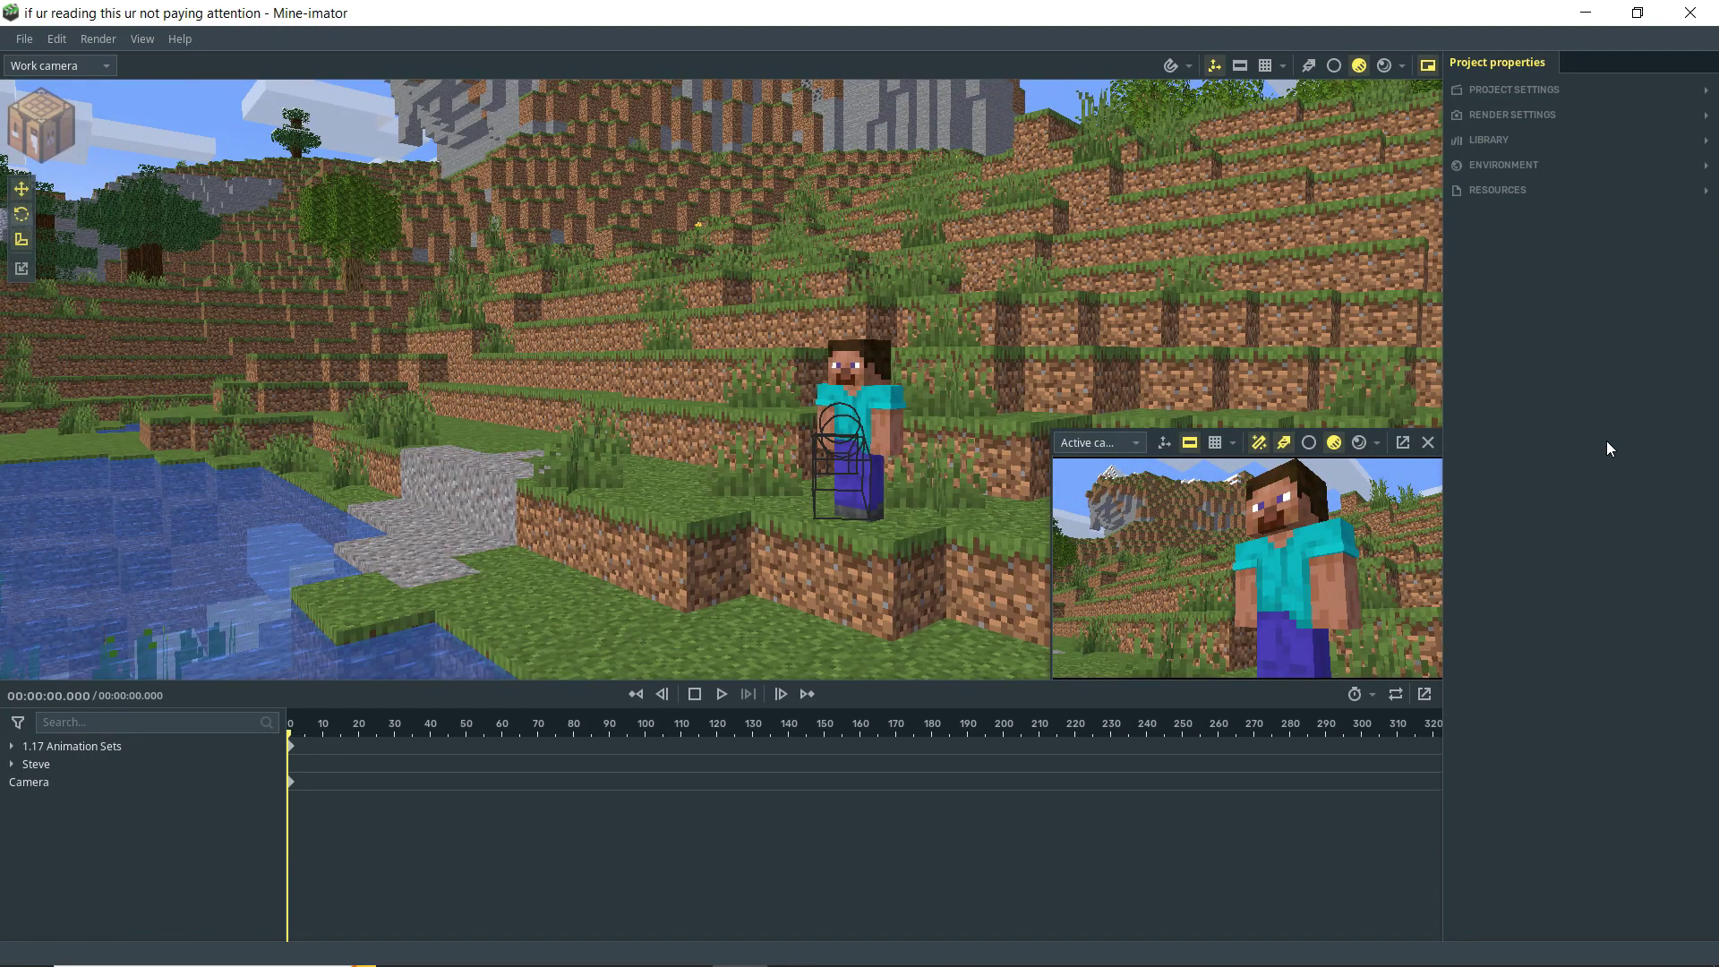
- Expand Render Settings and bring up the render quality Preset list
{"action": "left_click", "coordinate": [1549, 116]}
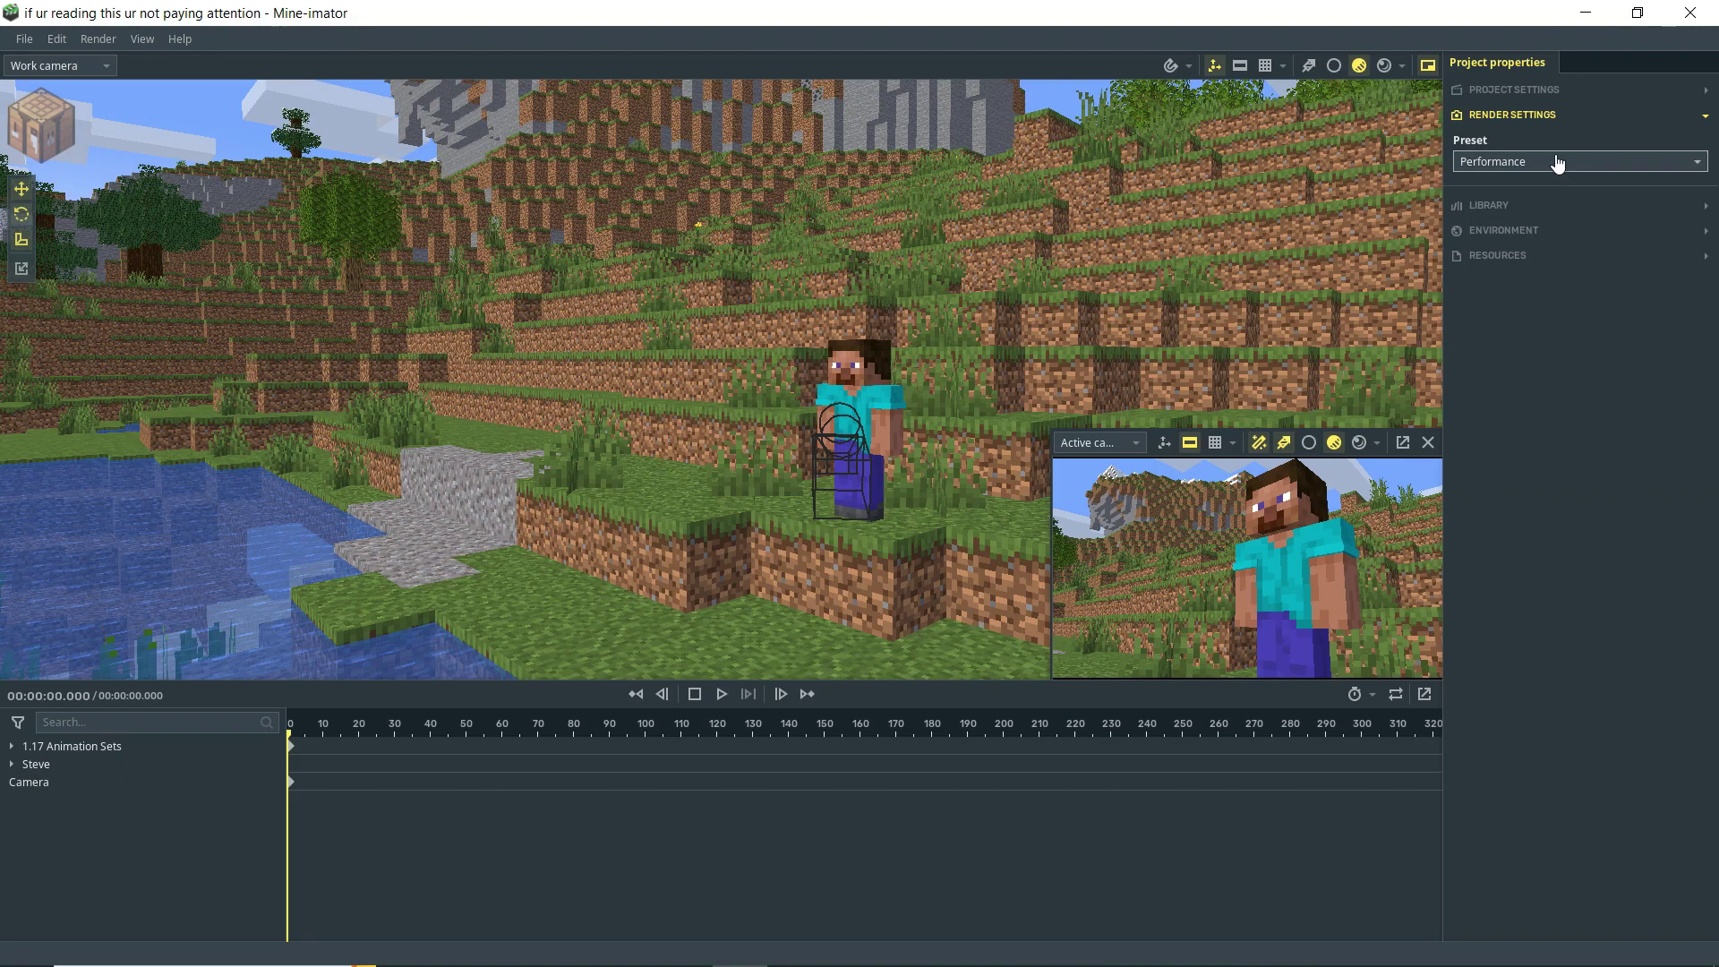
{"action": "left_click", "coordinate": [1556, 161]}
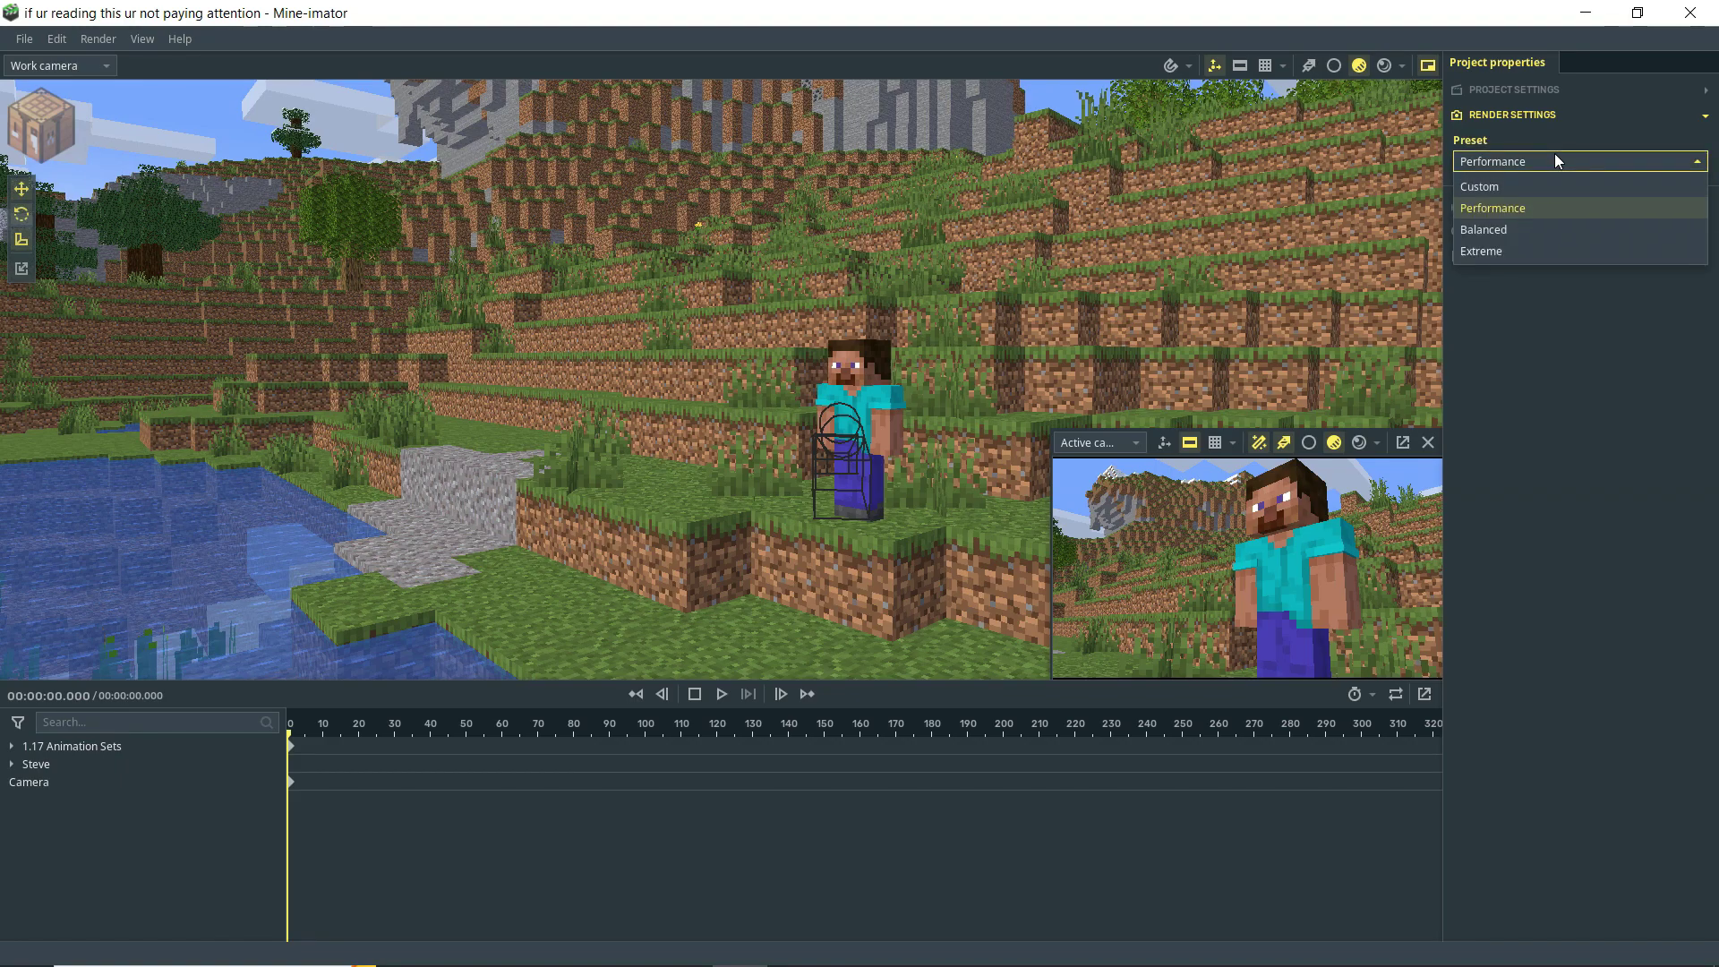
- Switch the render preset to Custom and turn on the fully rendered camera preview
{"action": "left_click", "coordinate": [1486, 188]}
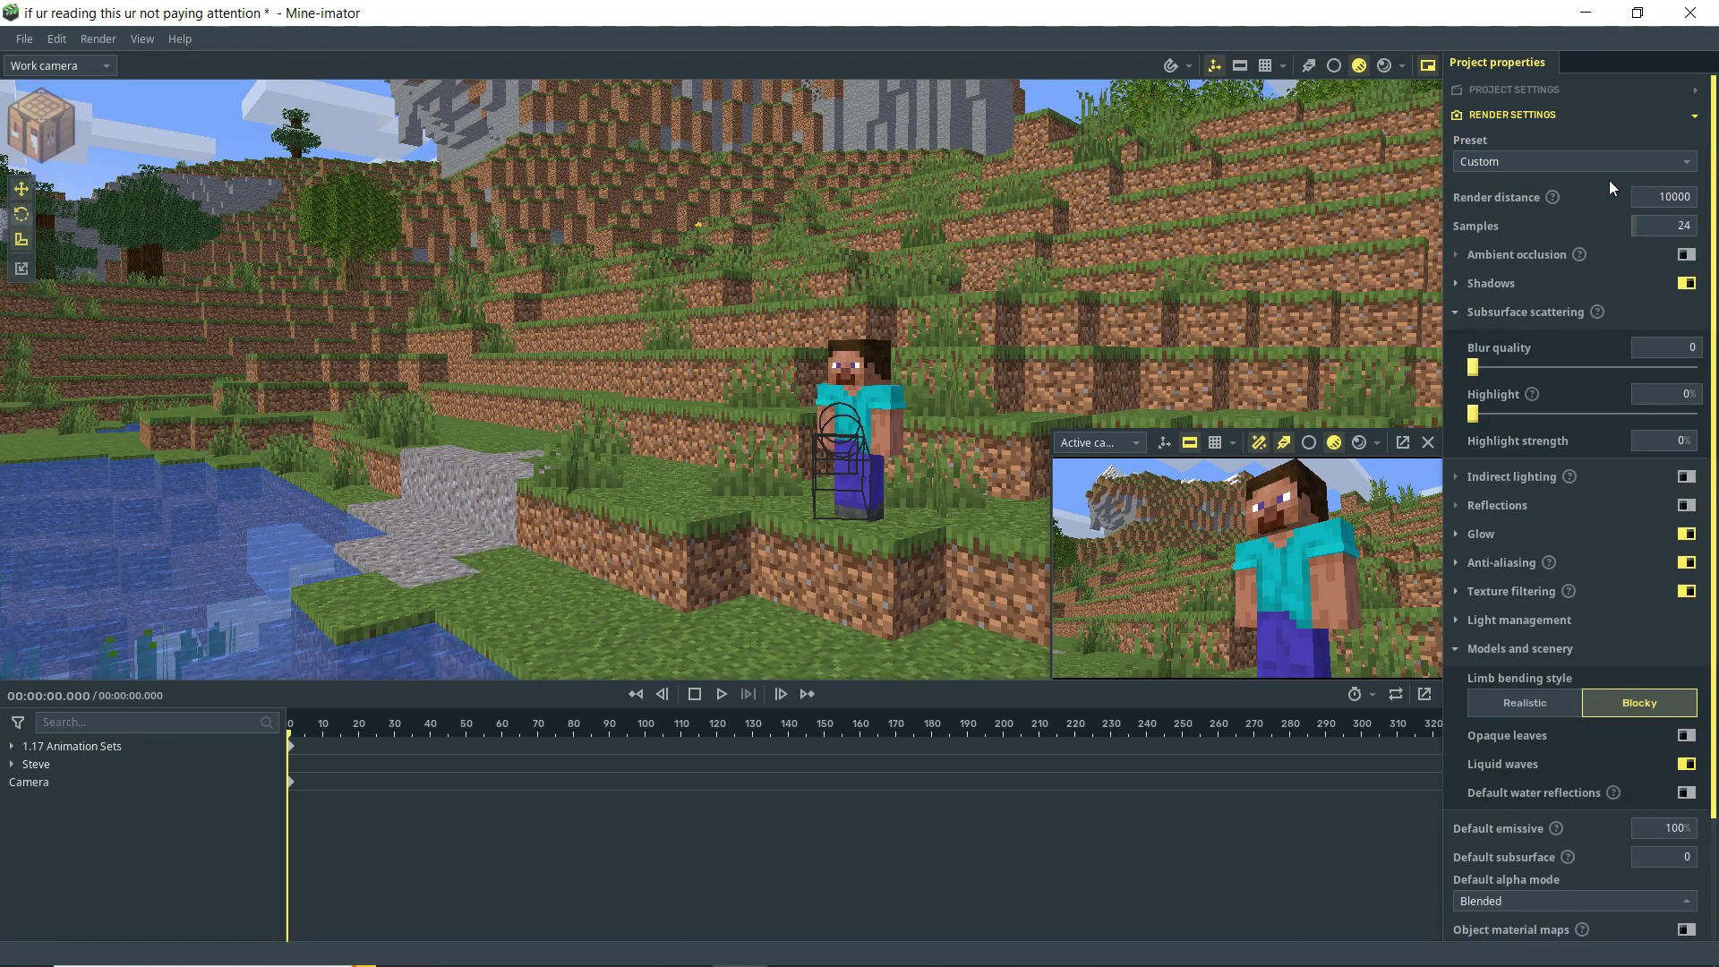
{"action": "mouse_move", "coordinate": [1556, 196]}
{"action": "left_click", "coordinate": [1359, 442]}
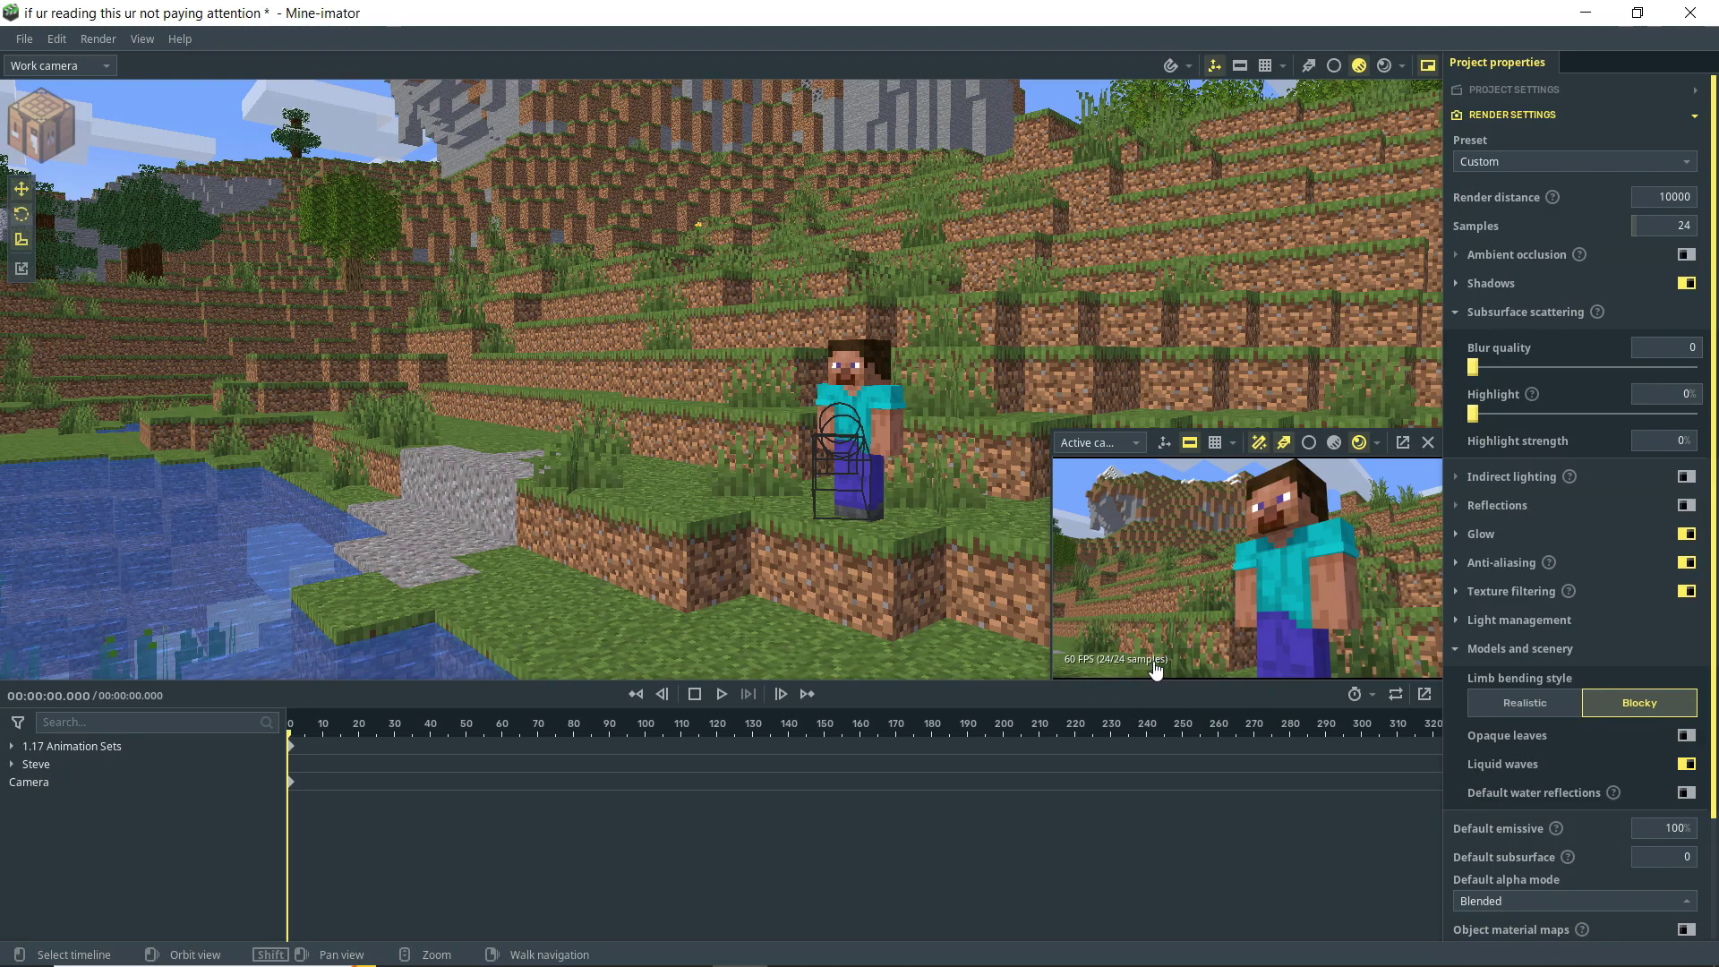
{"action": "key", "text": "space"}
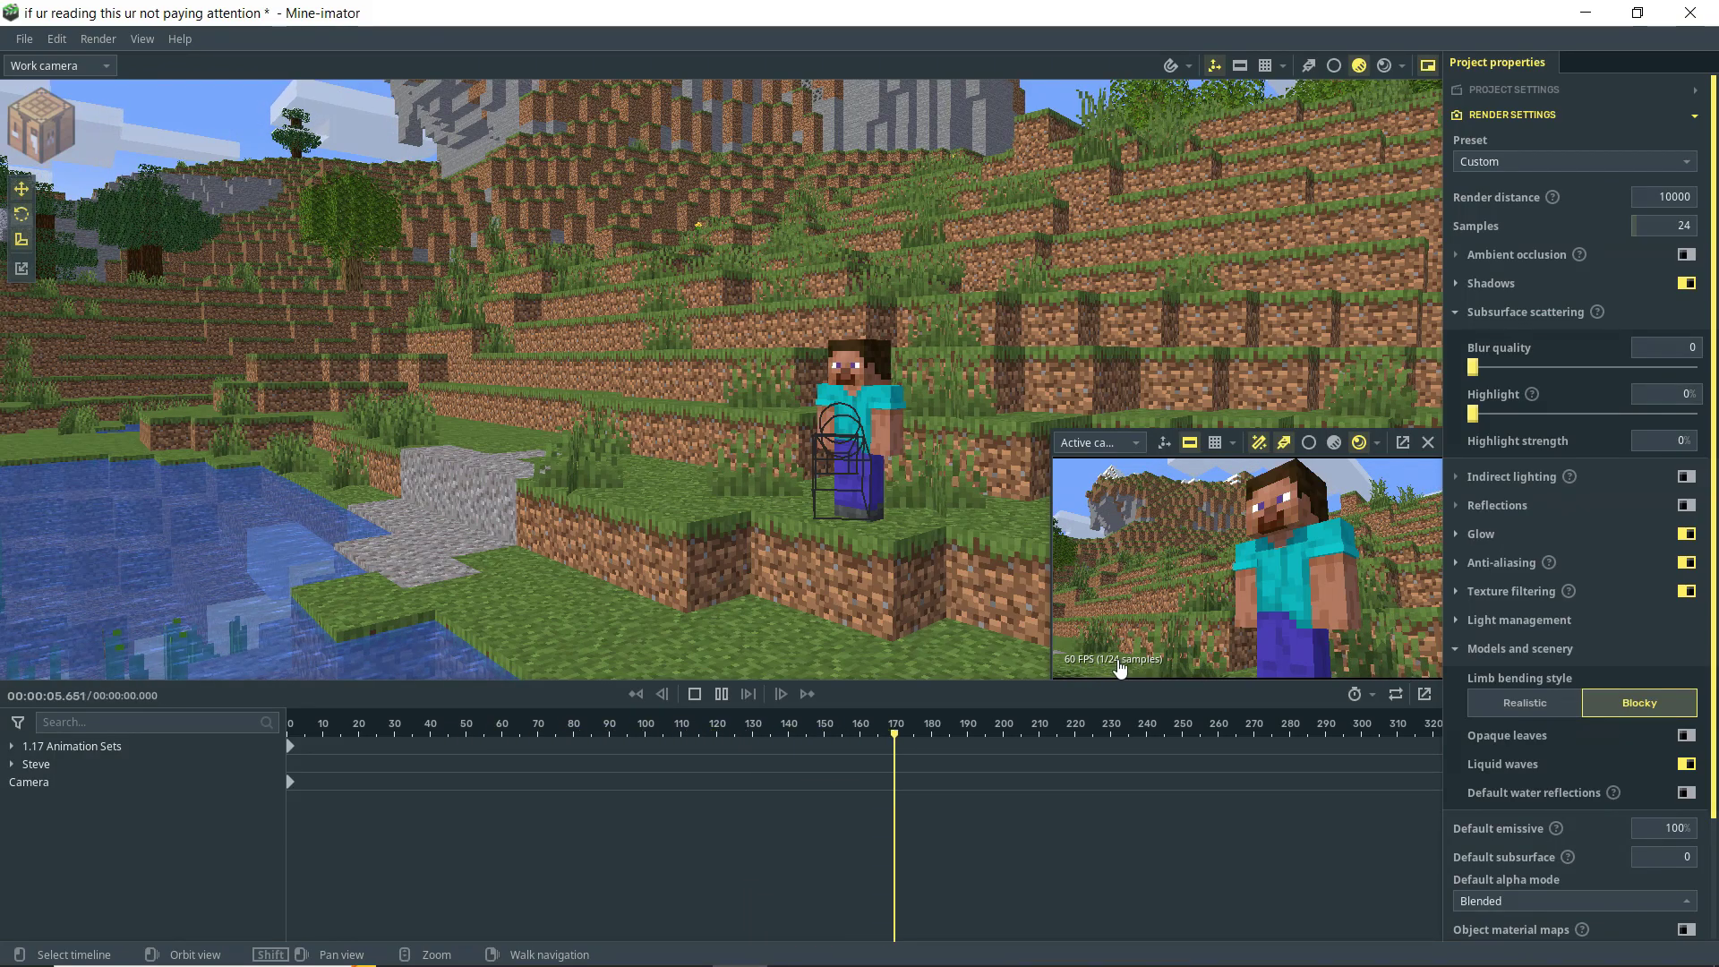
{"action": "left_click", "coordinate": [722, 694]}
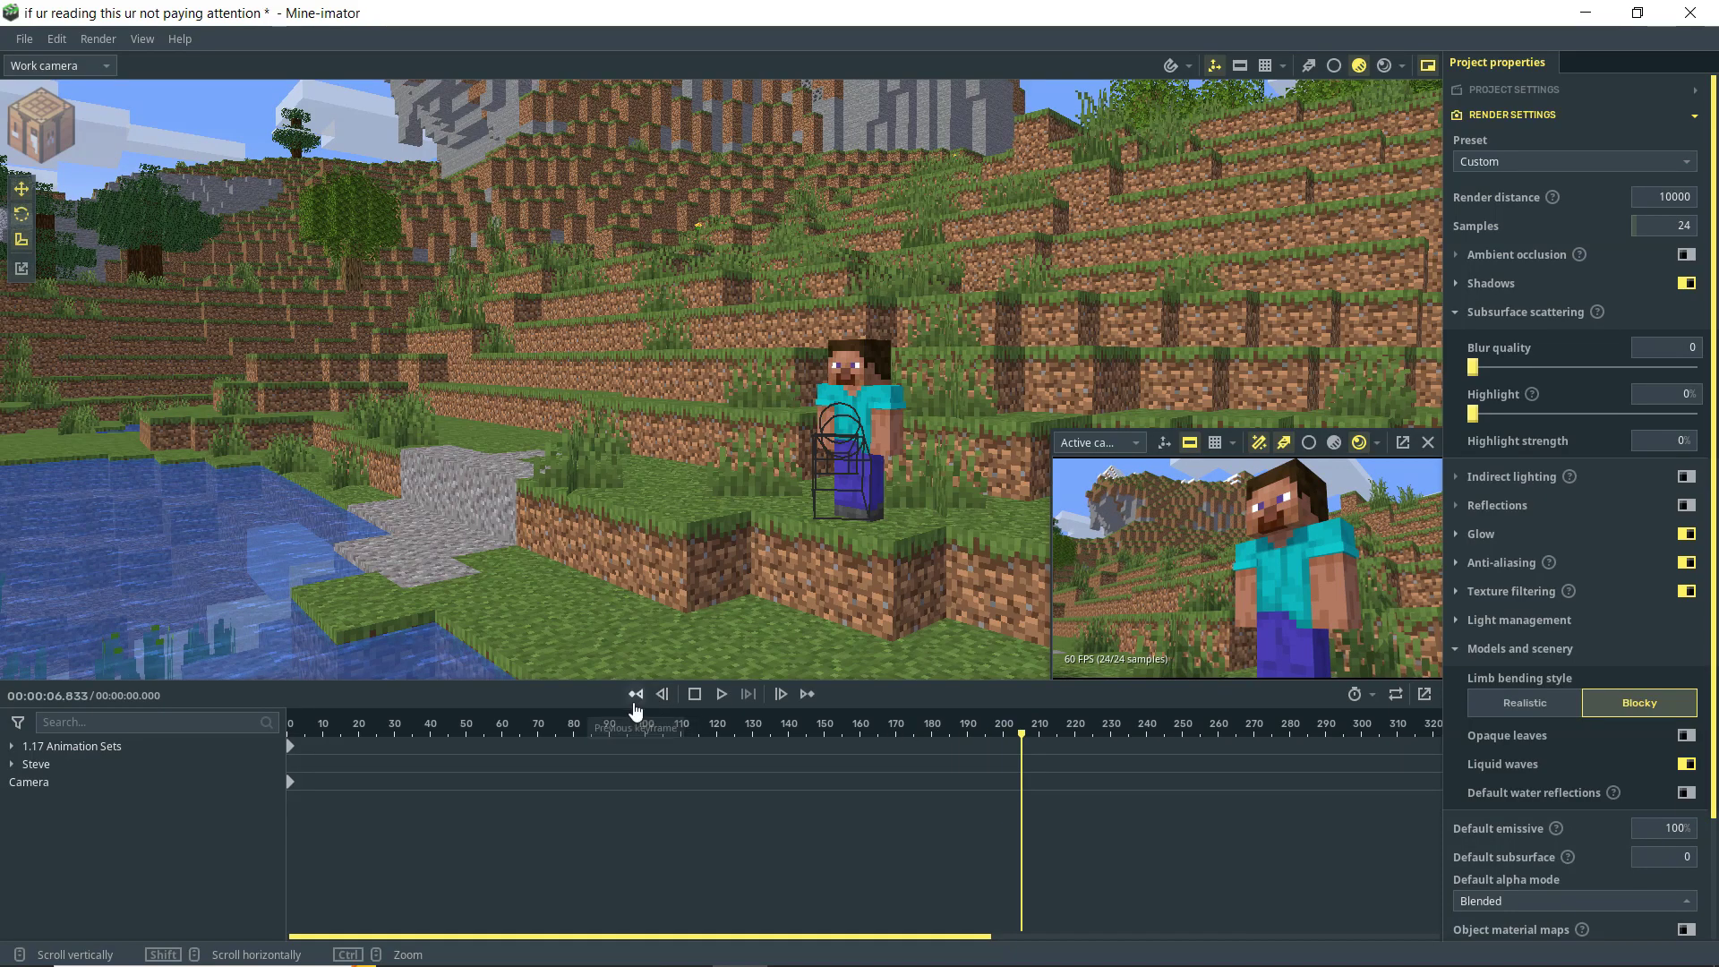
{"action": "left_click", "coordinate": [636, 695]}
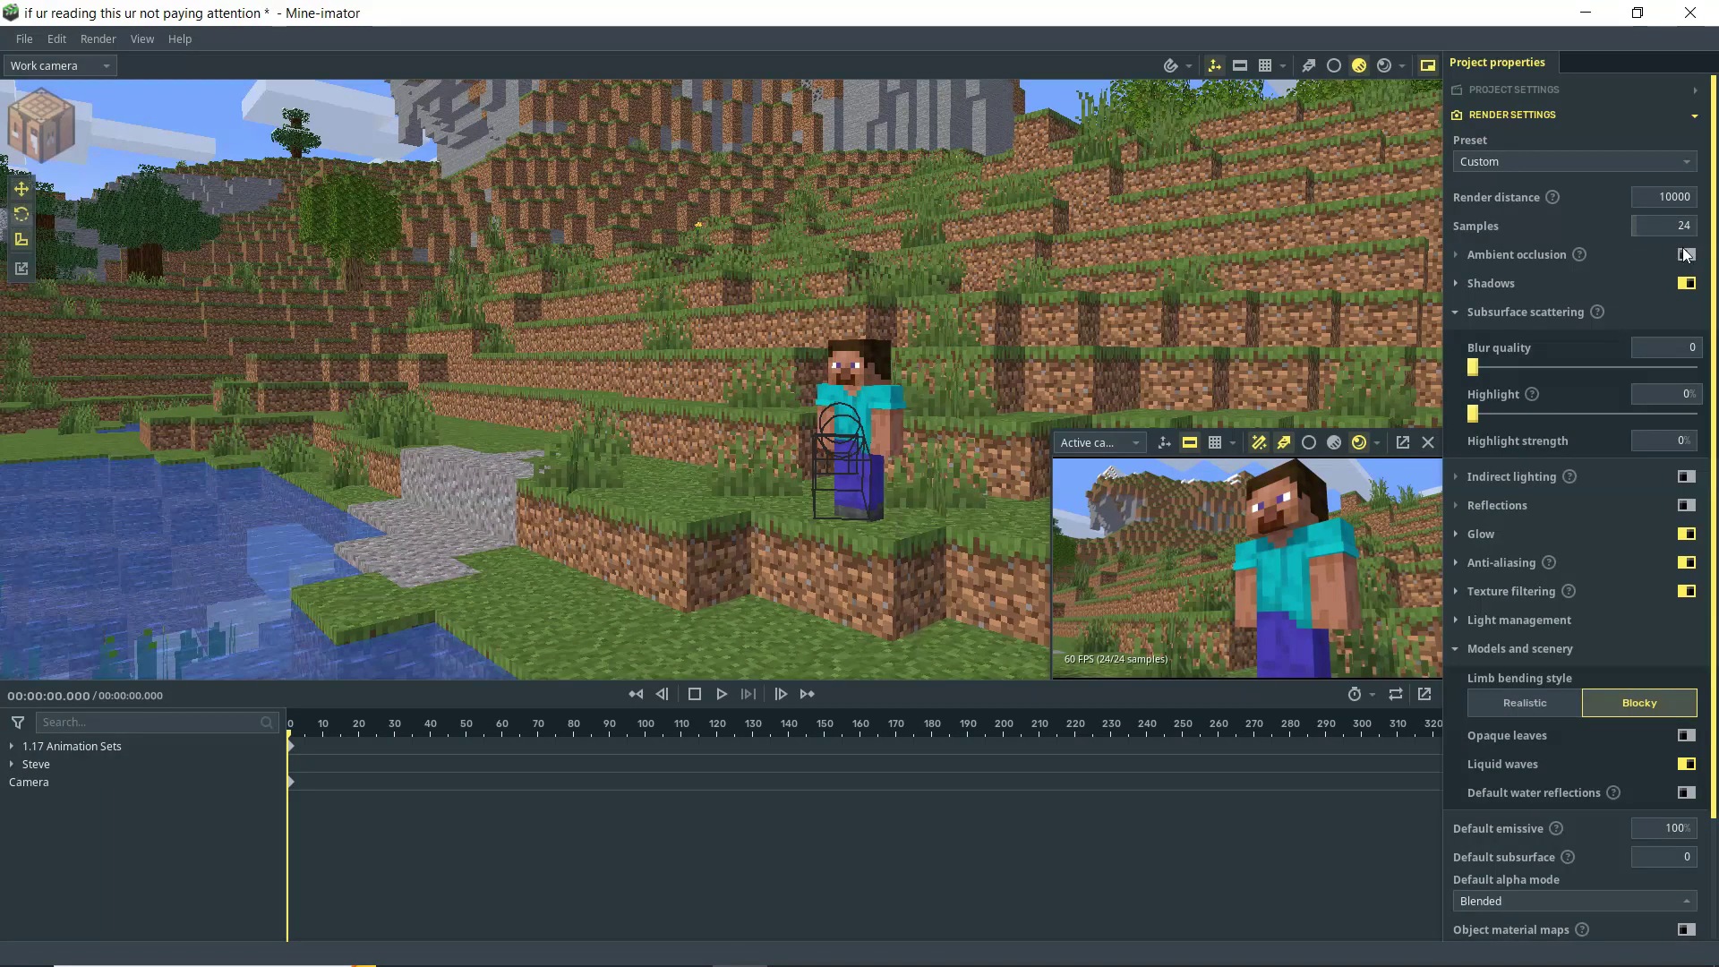
- Move the work camera close up to Steve and close the secondary camera preview
{"action": "key", "text": "w"}
{"action": "right_click_drag", "start_coordinate": [1051, 304], "coordinate": [1051, 304]}
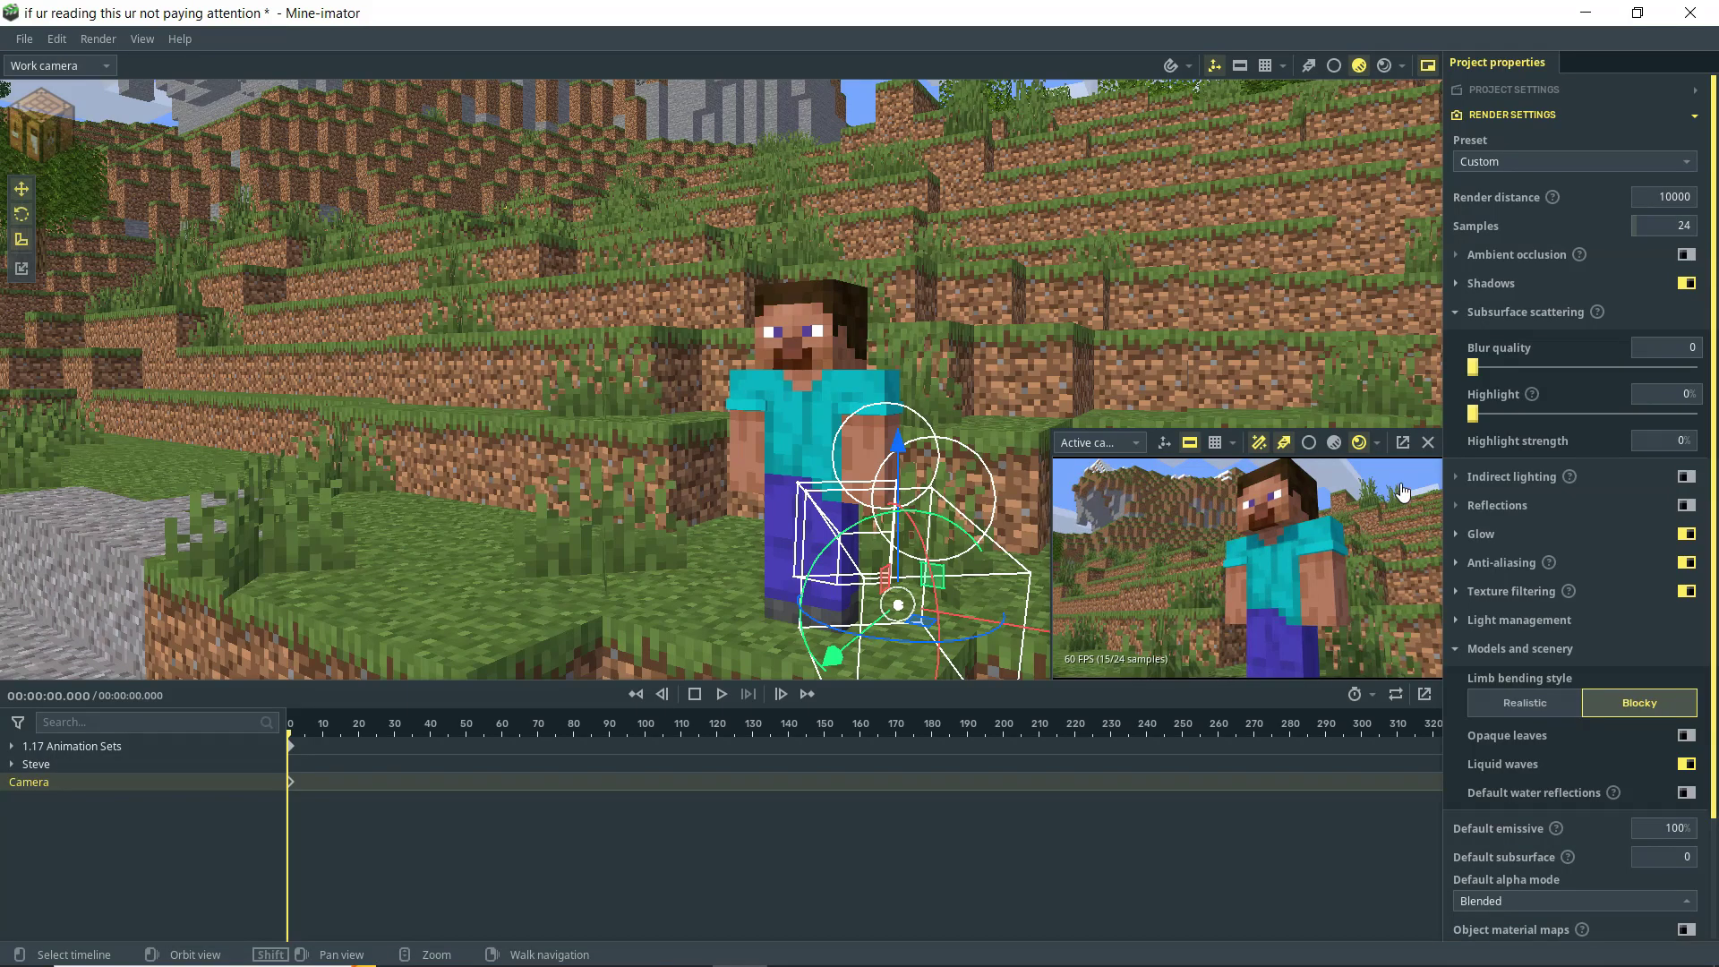
{"action": "left_click", "coordinate": [1429, 446]}
{"action": "right_click_drag", "start_coordinate": [1429, 446], "coordinate": [1429, 446]}
{"action": "key", "text": "w"}
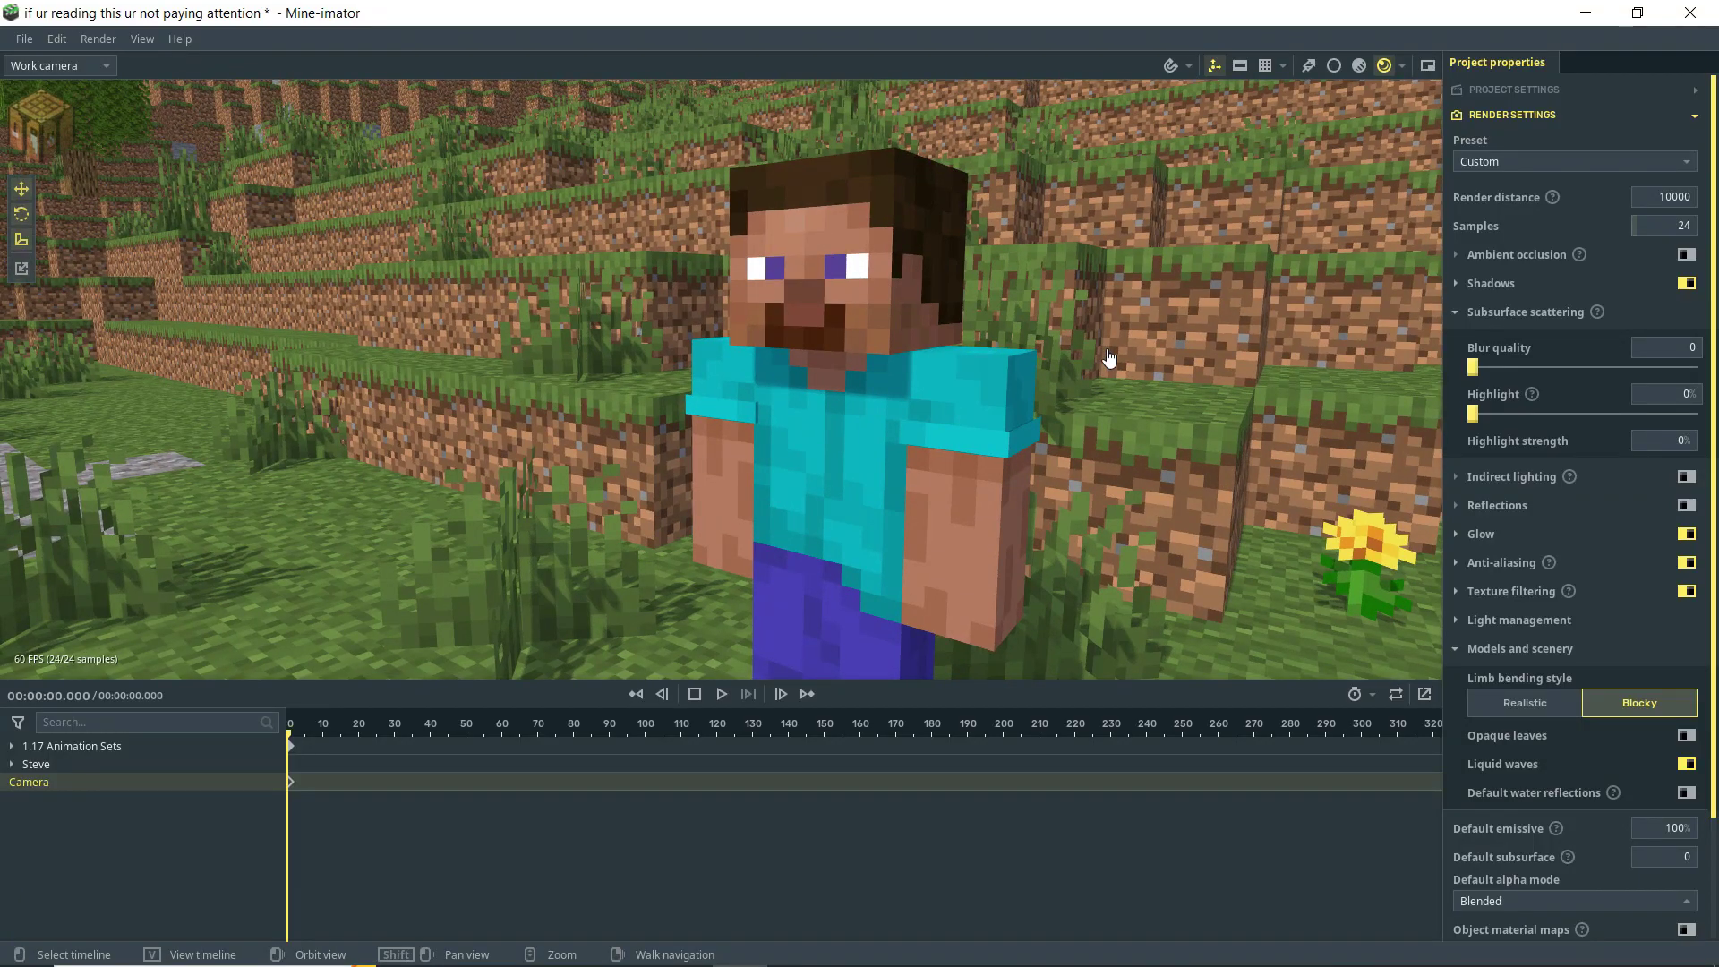
- Turn on ambient occlusion and expand its options
{"action": "mouse_move", "coordinate": [1581, 257]}
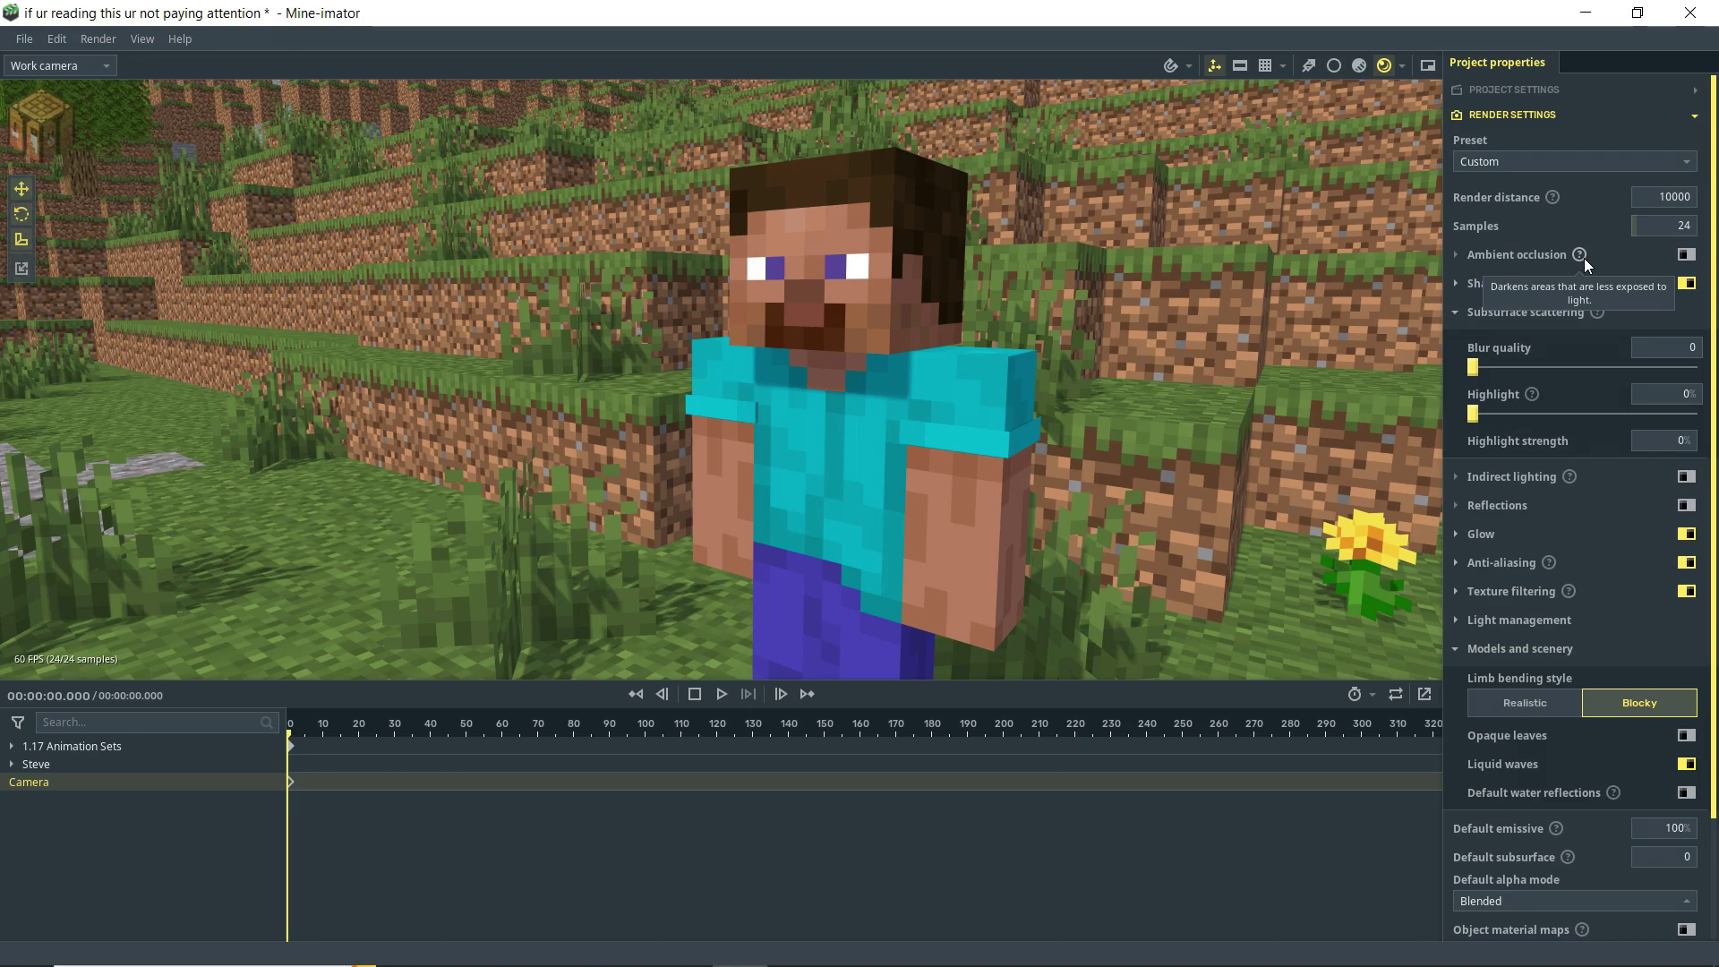
{"action": "left_click", "coordinate": [1686, 255]}
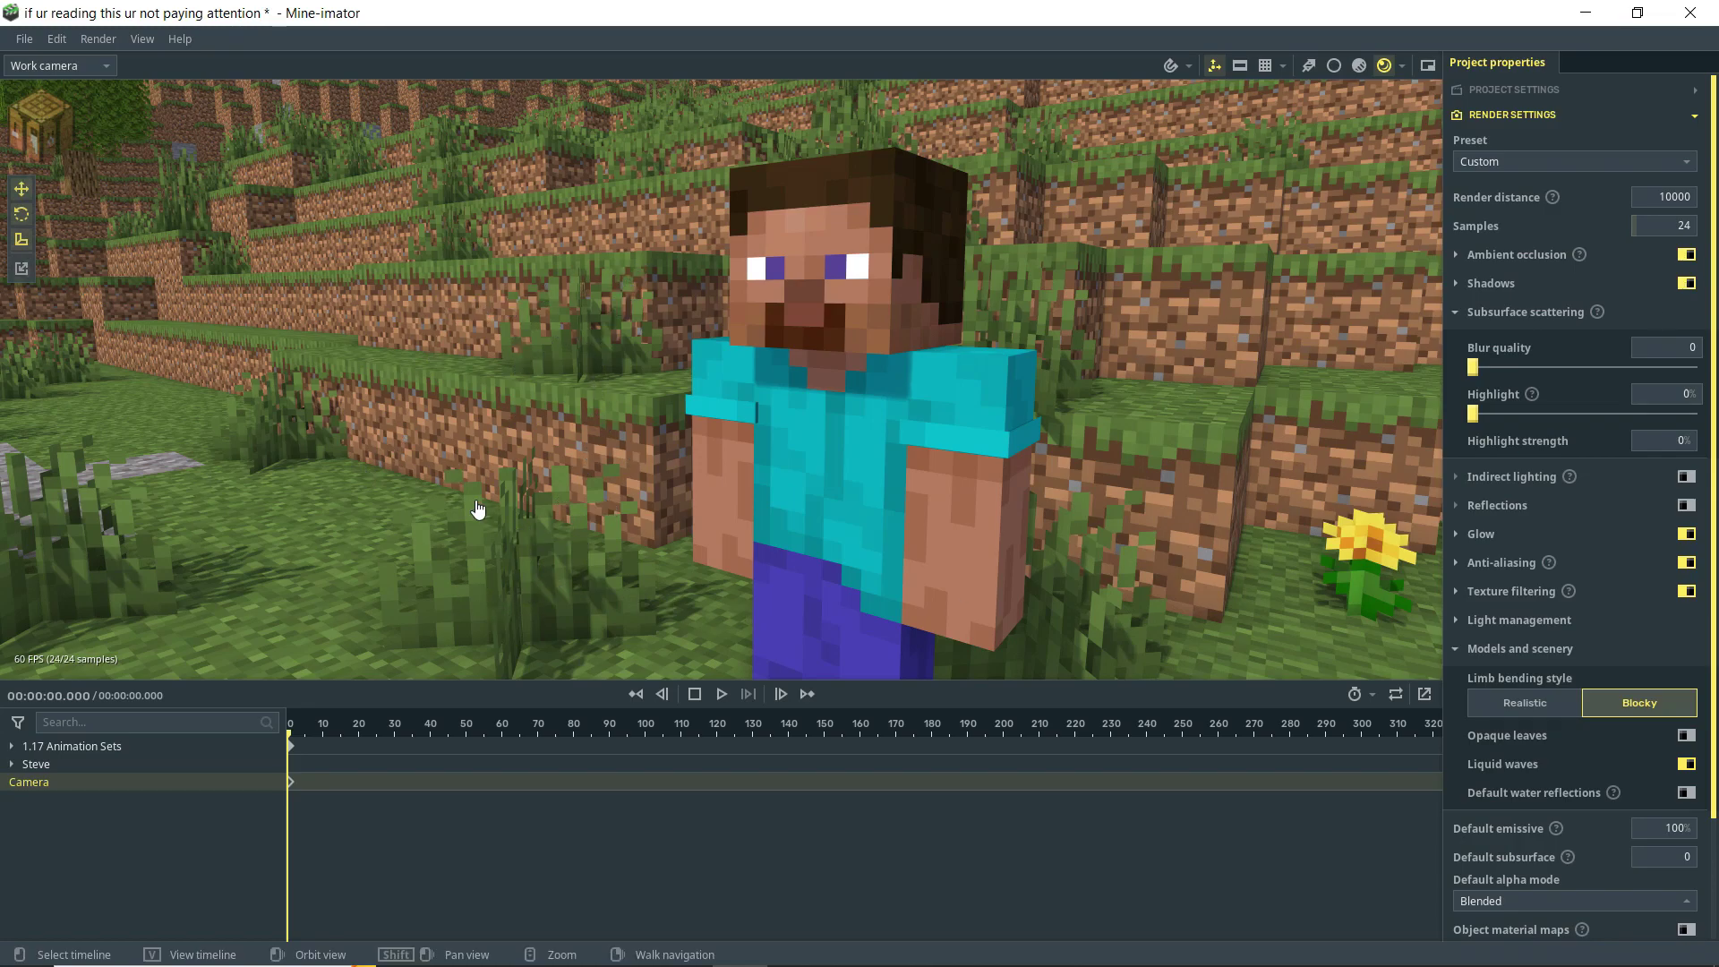
{"action": "left_click", "coordinate": [1686, 255]}
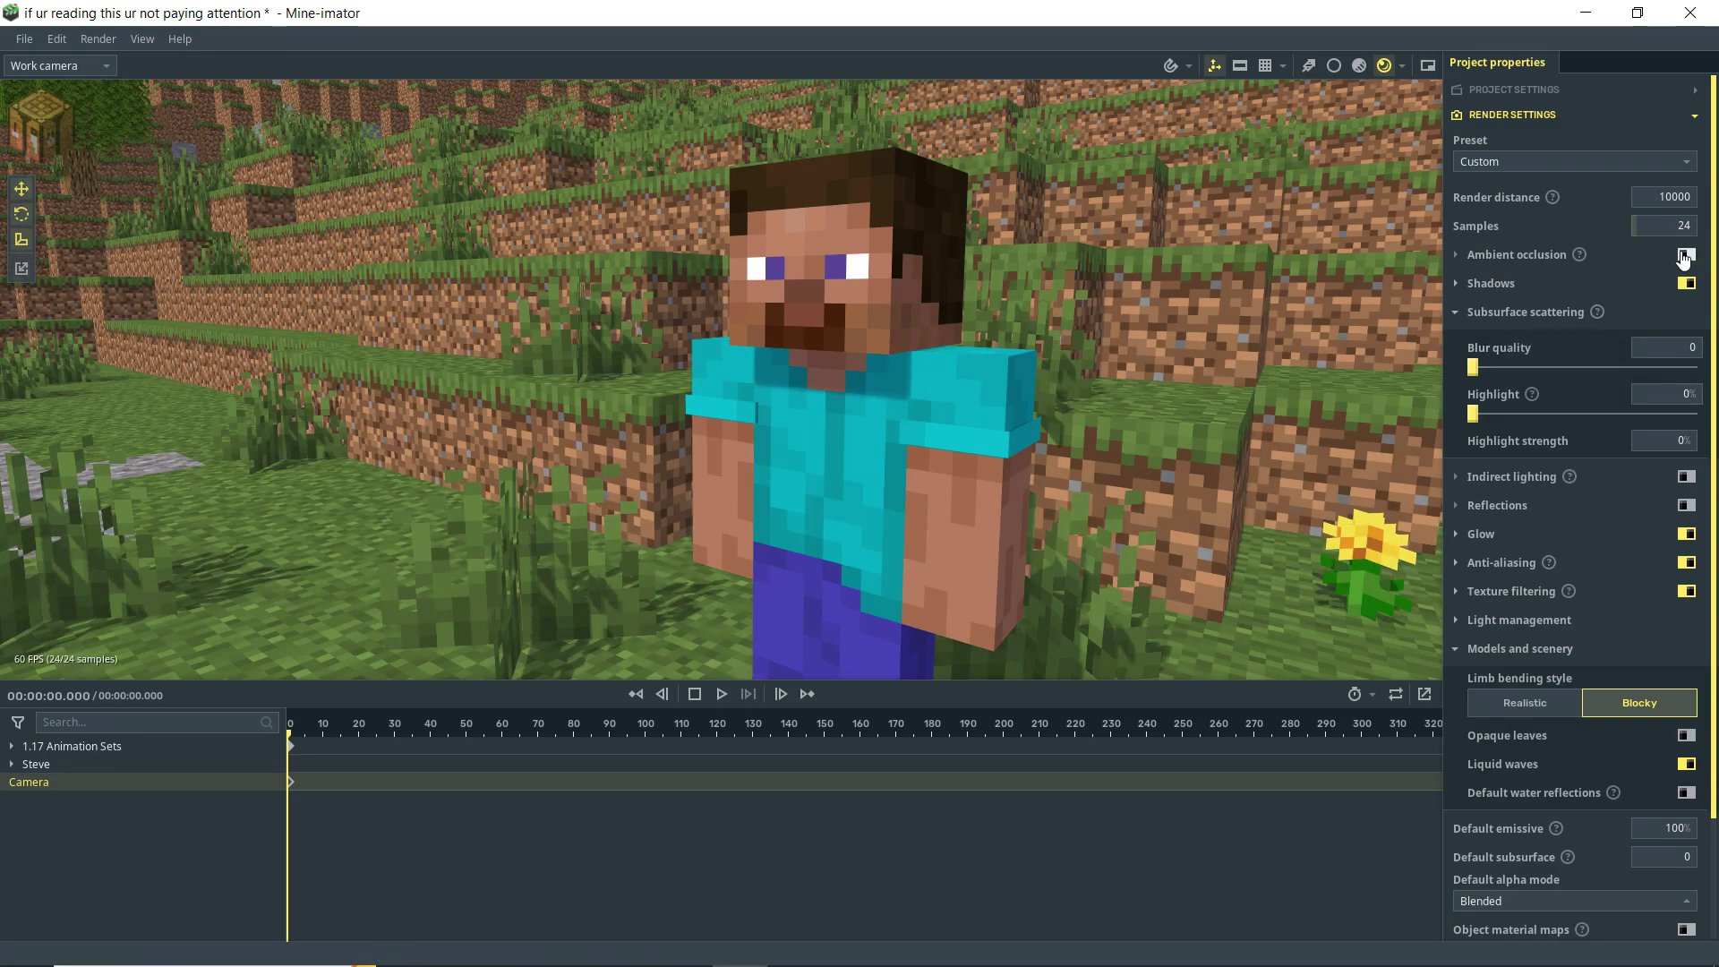
{"action": "left_click", "coordinate": [1684, 256]}
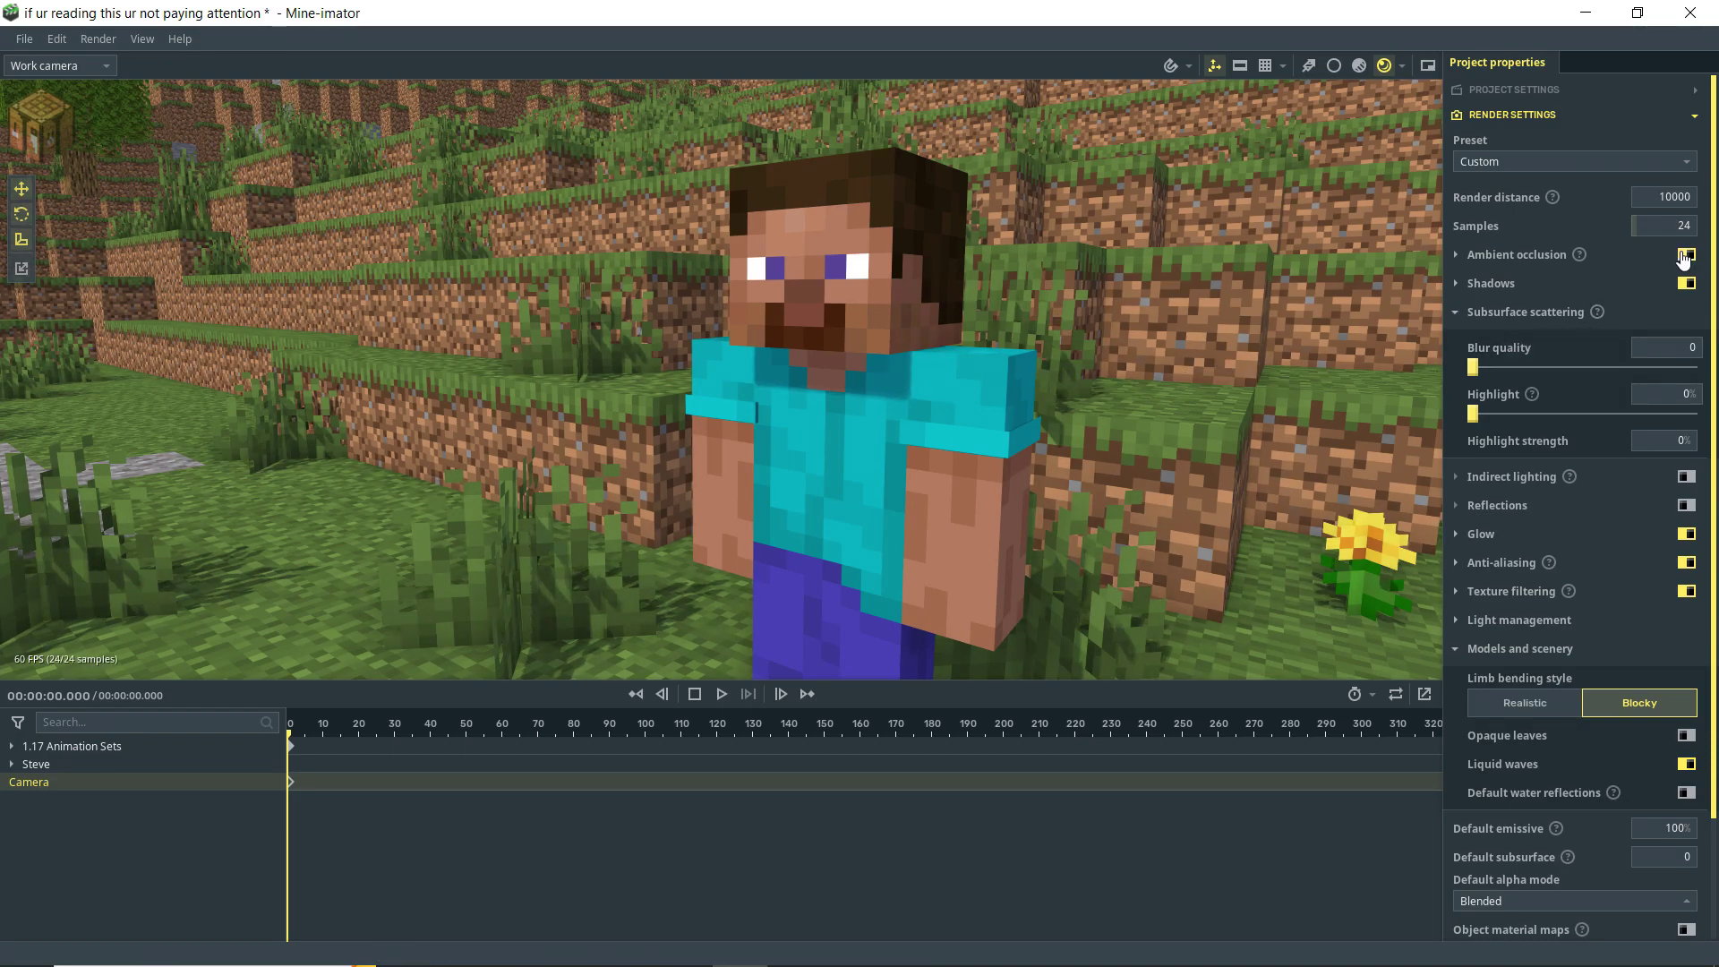
{"action": "left_click", "coordinate": [1456, 256]}
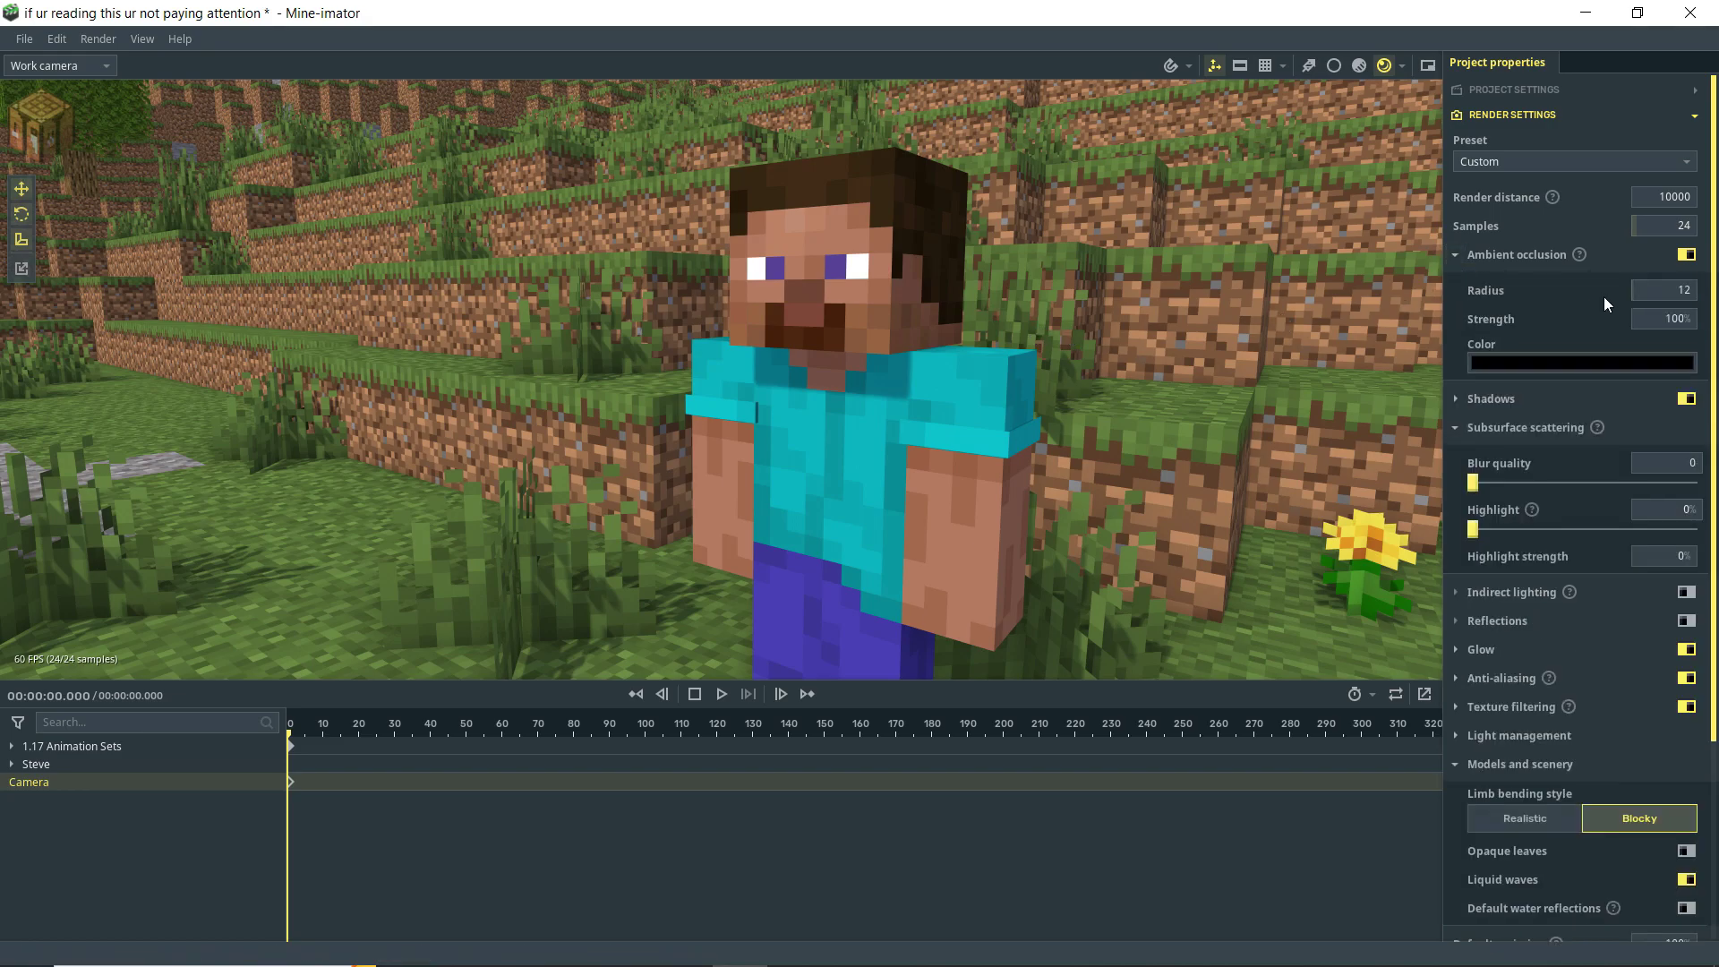
- Set ambient occlusion radius to 9 and strength to 60%, then collapse its options
{"action": "left_click", "coordinate": [1675, 296]}
{"action": "type", "text": "9"}
{"action": "key", "text": "Return"}
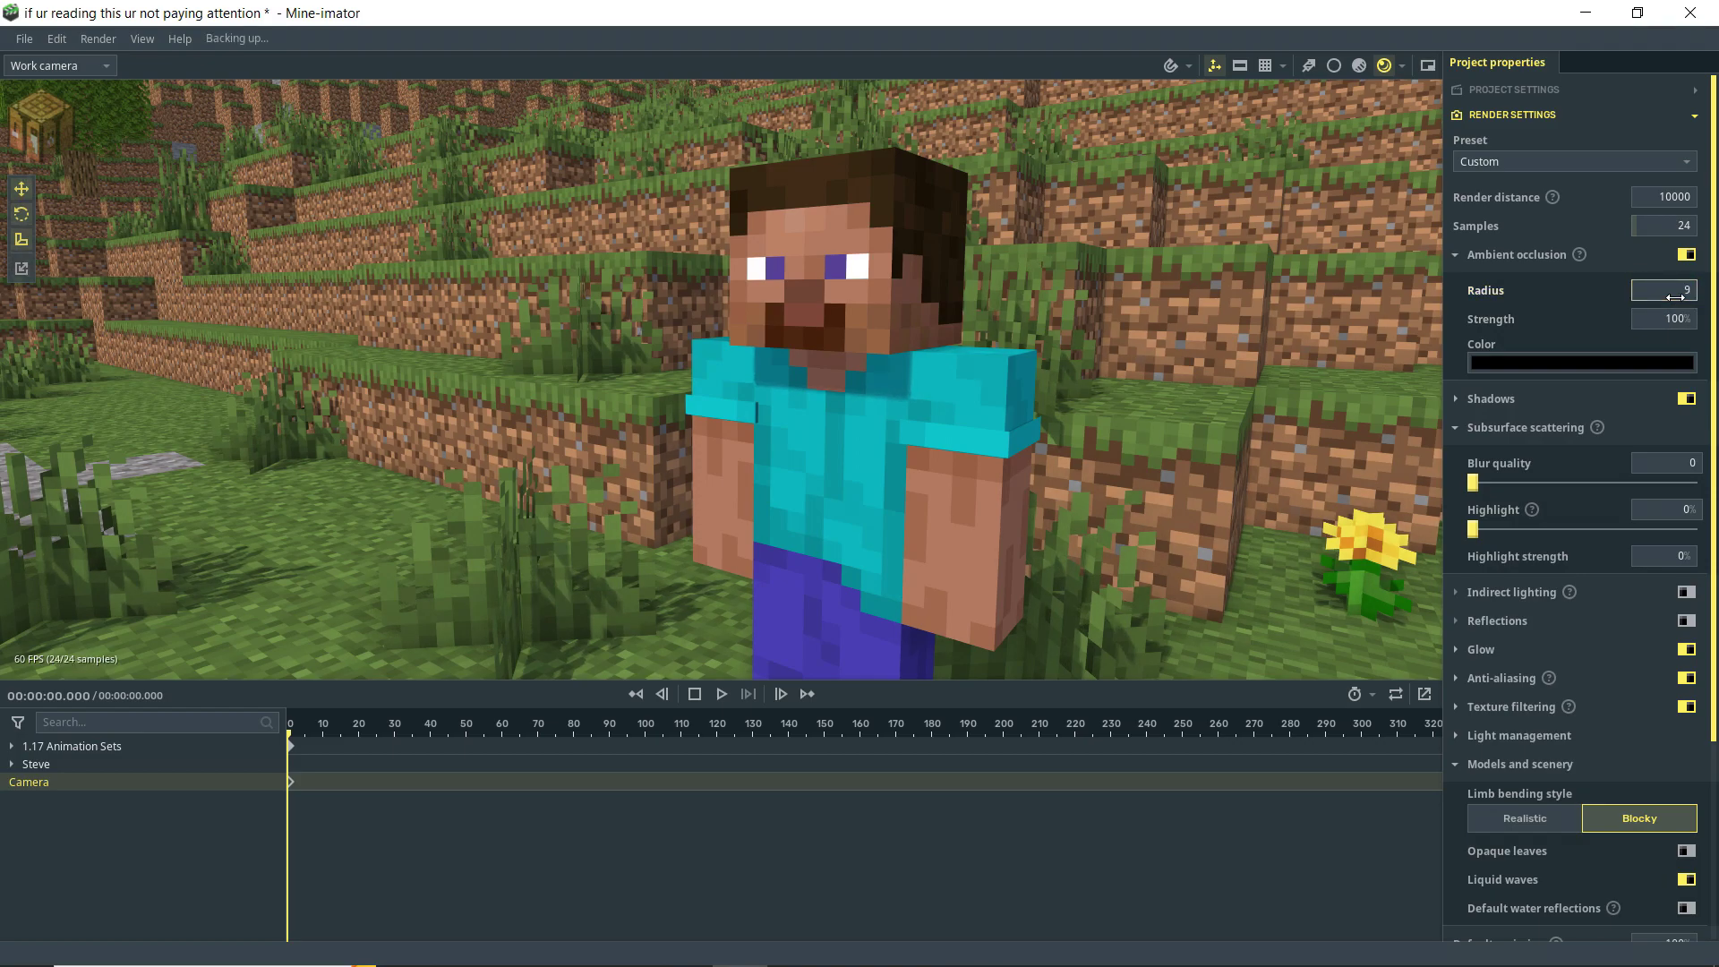
{"action": "left_click", "coordinate": [1673, 315]}
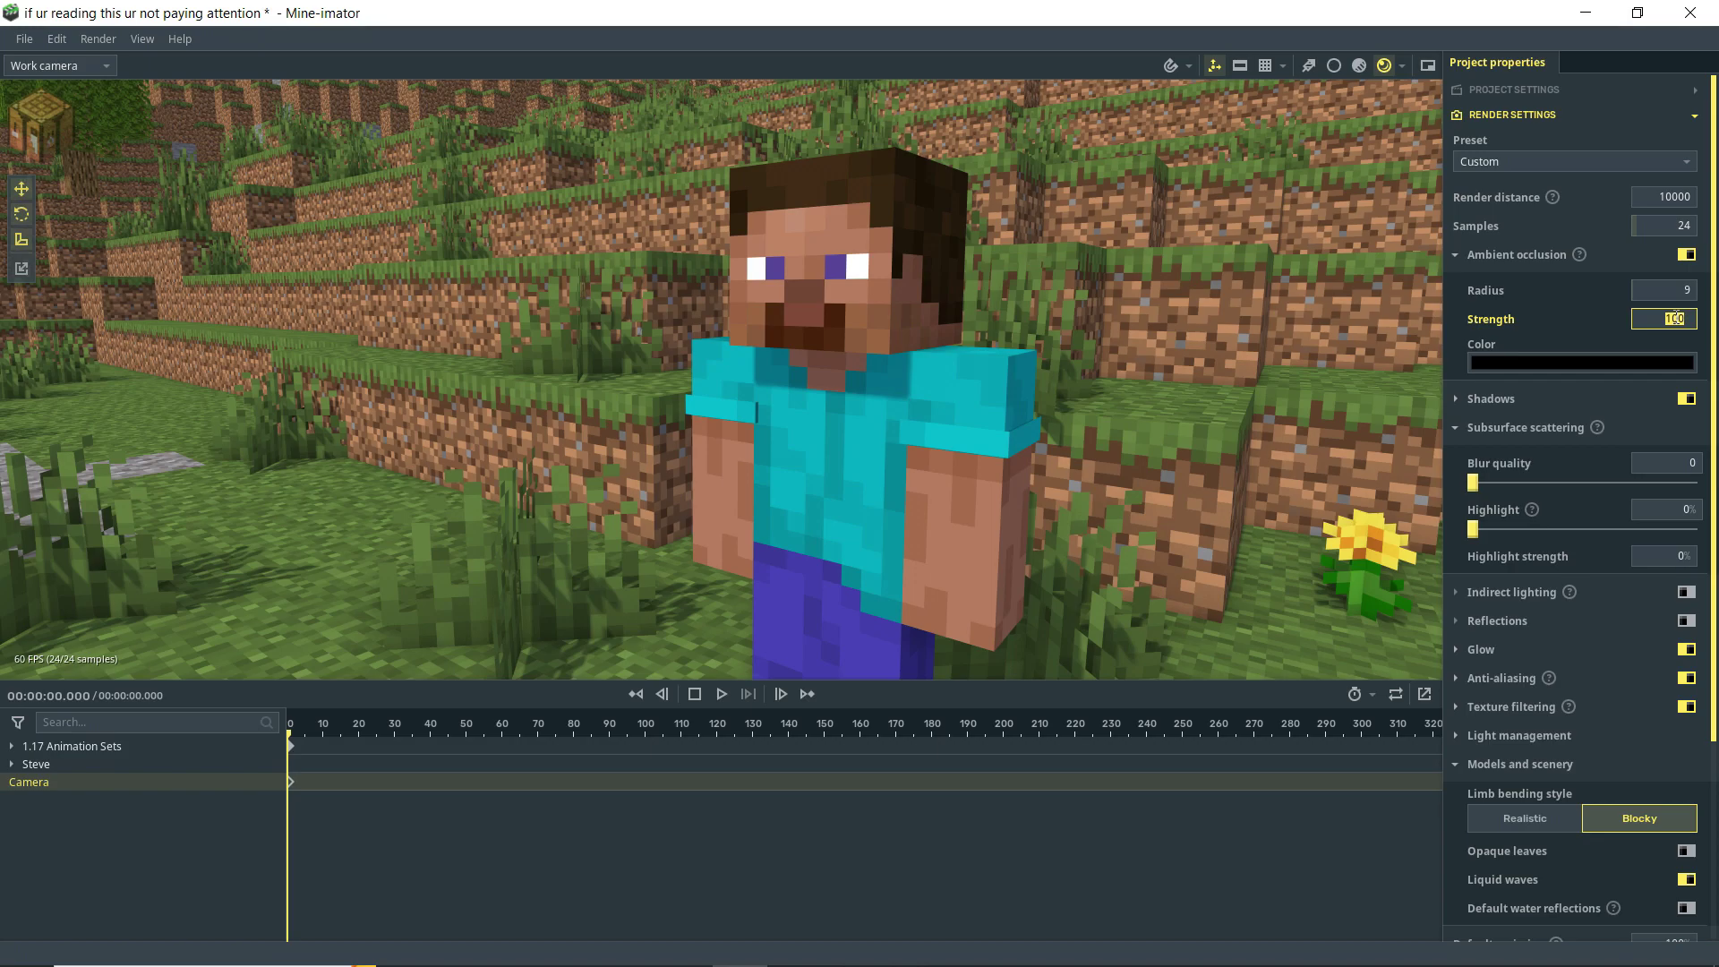
{"action": "type", "text": "24"}
{"action": "key", "text": "Return"}
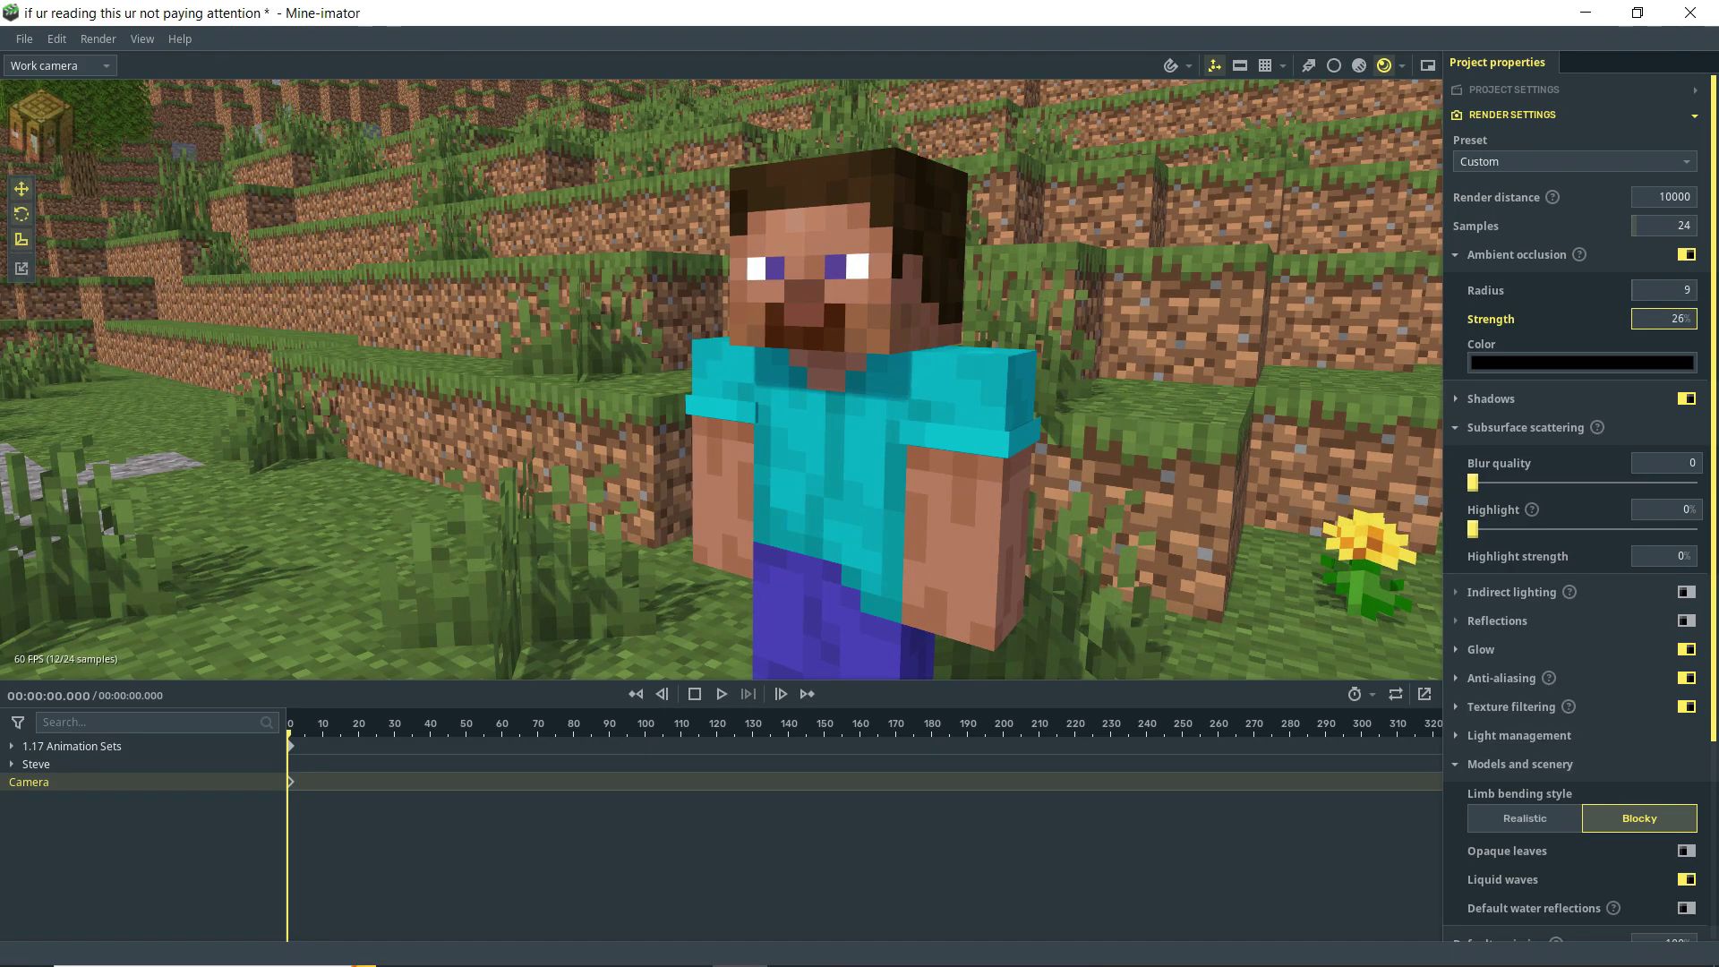
{"action": "left_click", "coordinate": [1676, 320]}
{"action": "type", "text": "60"}
{"action": "key", "text": "Return"}
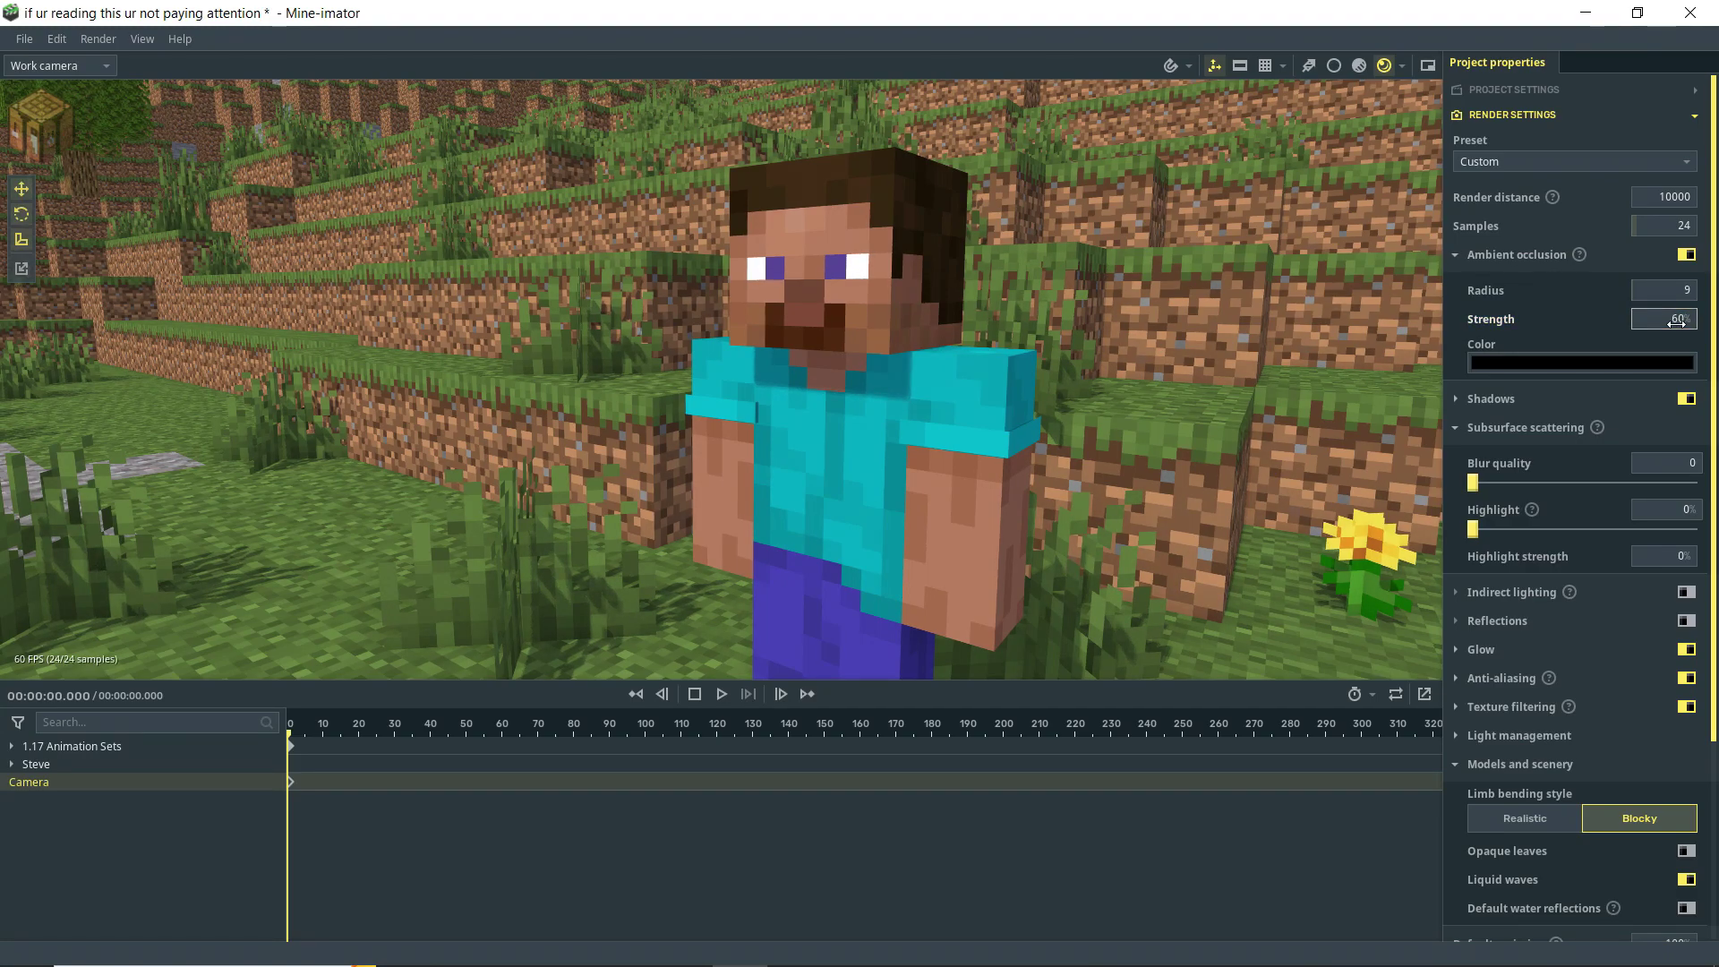
{"action": "left_click", "coordinate": [1619, 258]}
- Leave shadows switched on and expand the shadow options
{"action": "left_click", "coordinate": [1684, 286]}
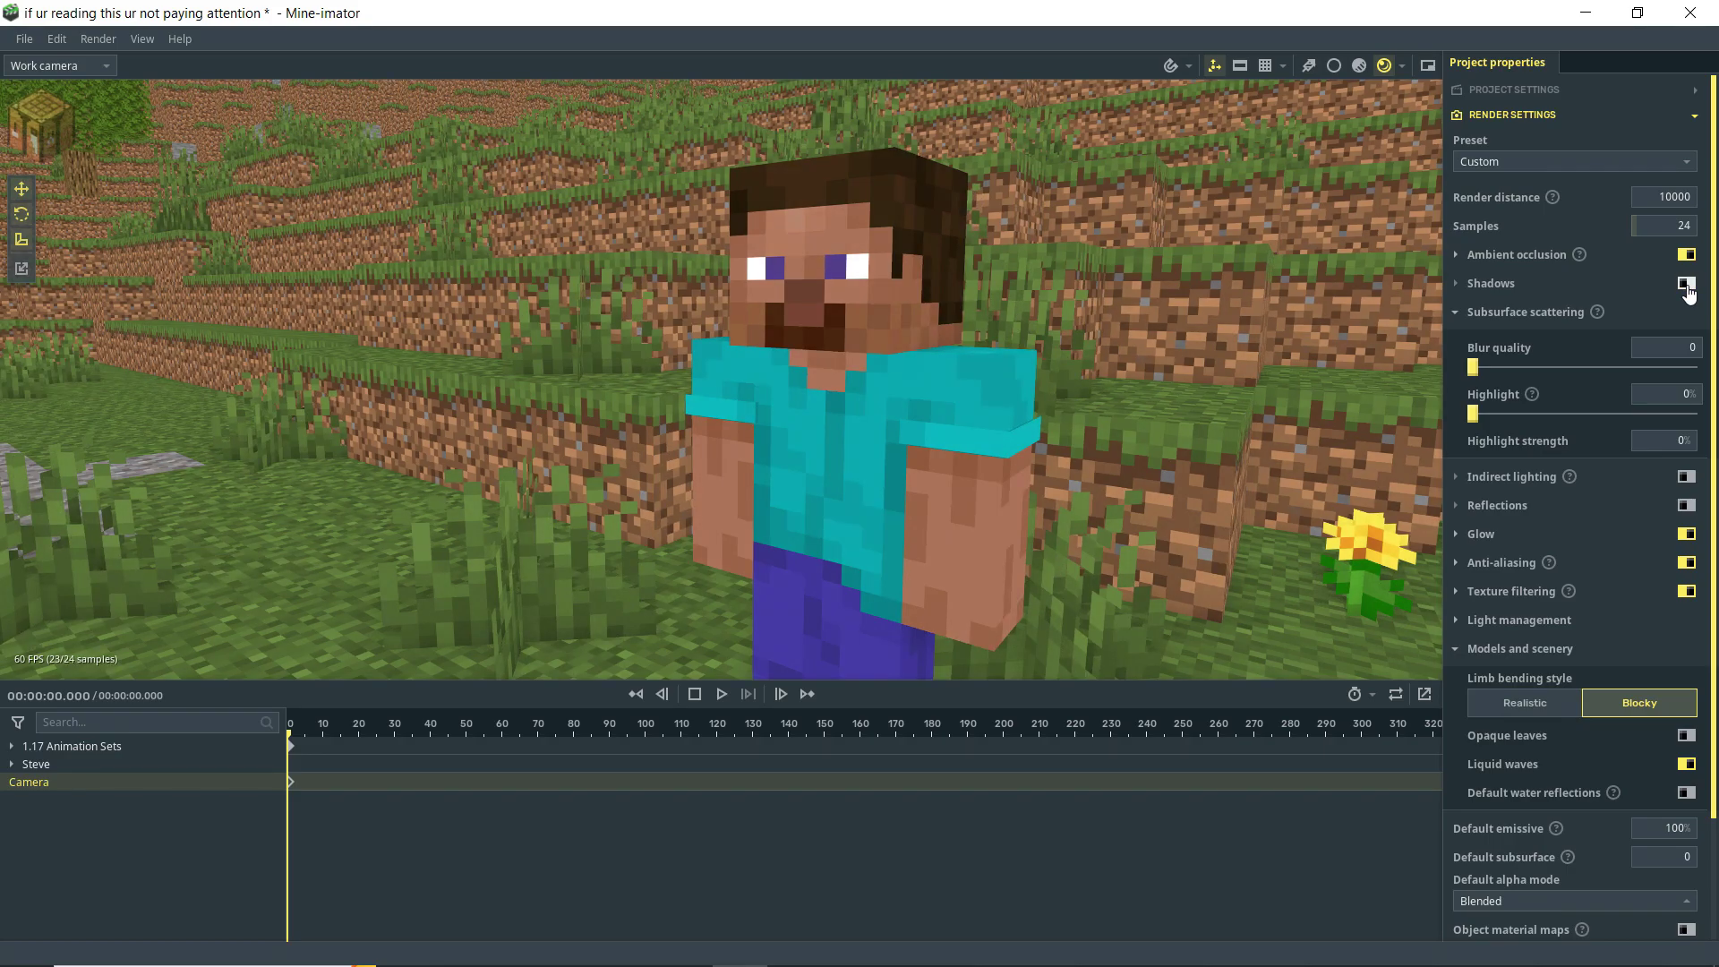
{"action": "left_click", "coordinate": [1687, 284]}
{"action": "left_click", "coordinate": [1686, 284]}
{"action": "left_click", "coordinate": [1687, 285]}
{"action": "left_click", "coordinate": [1493, 284]}
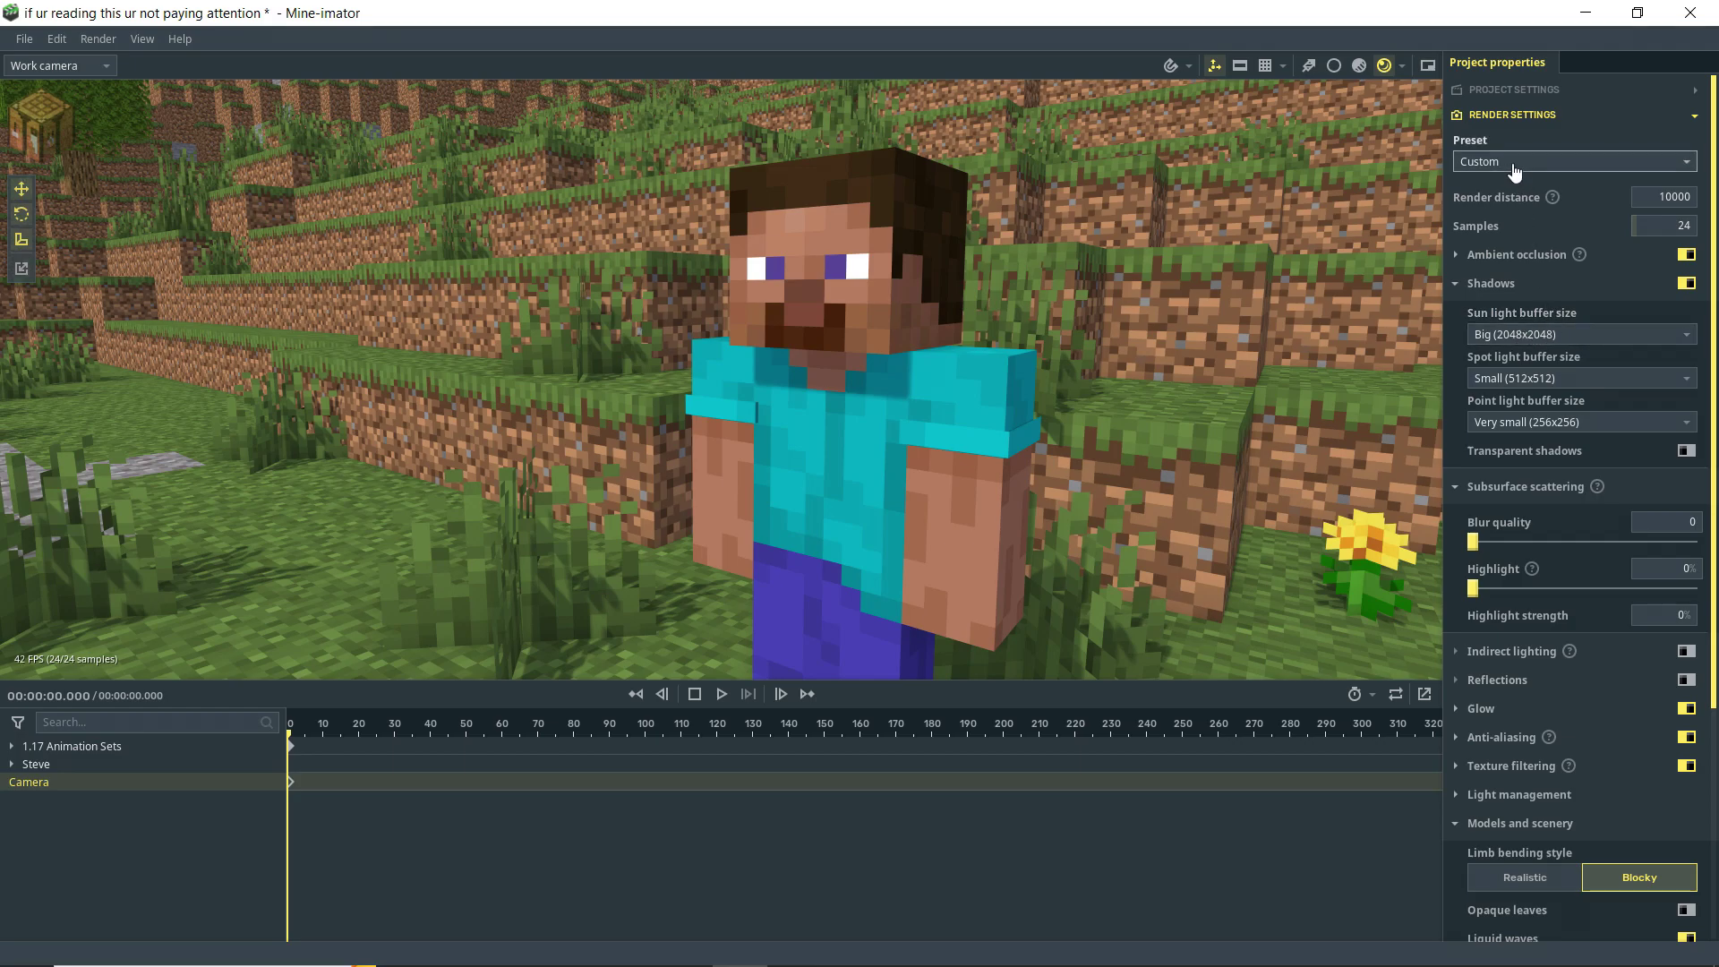
- Keep Big (2048x2048) sun and Very small (256x256) point buffers, and enable transparent shadows
{"action": "left_click", "coordinate": [1571, 336]}
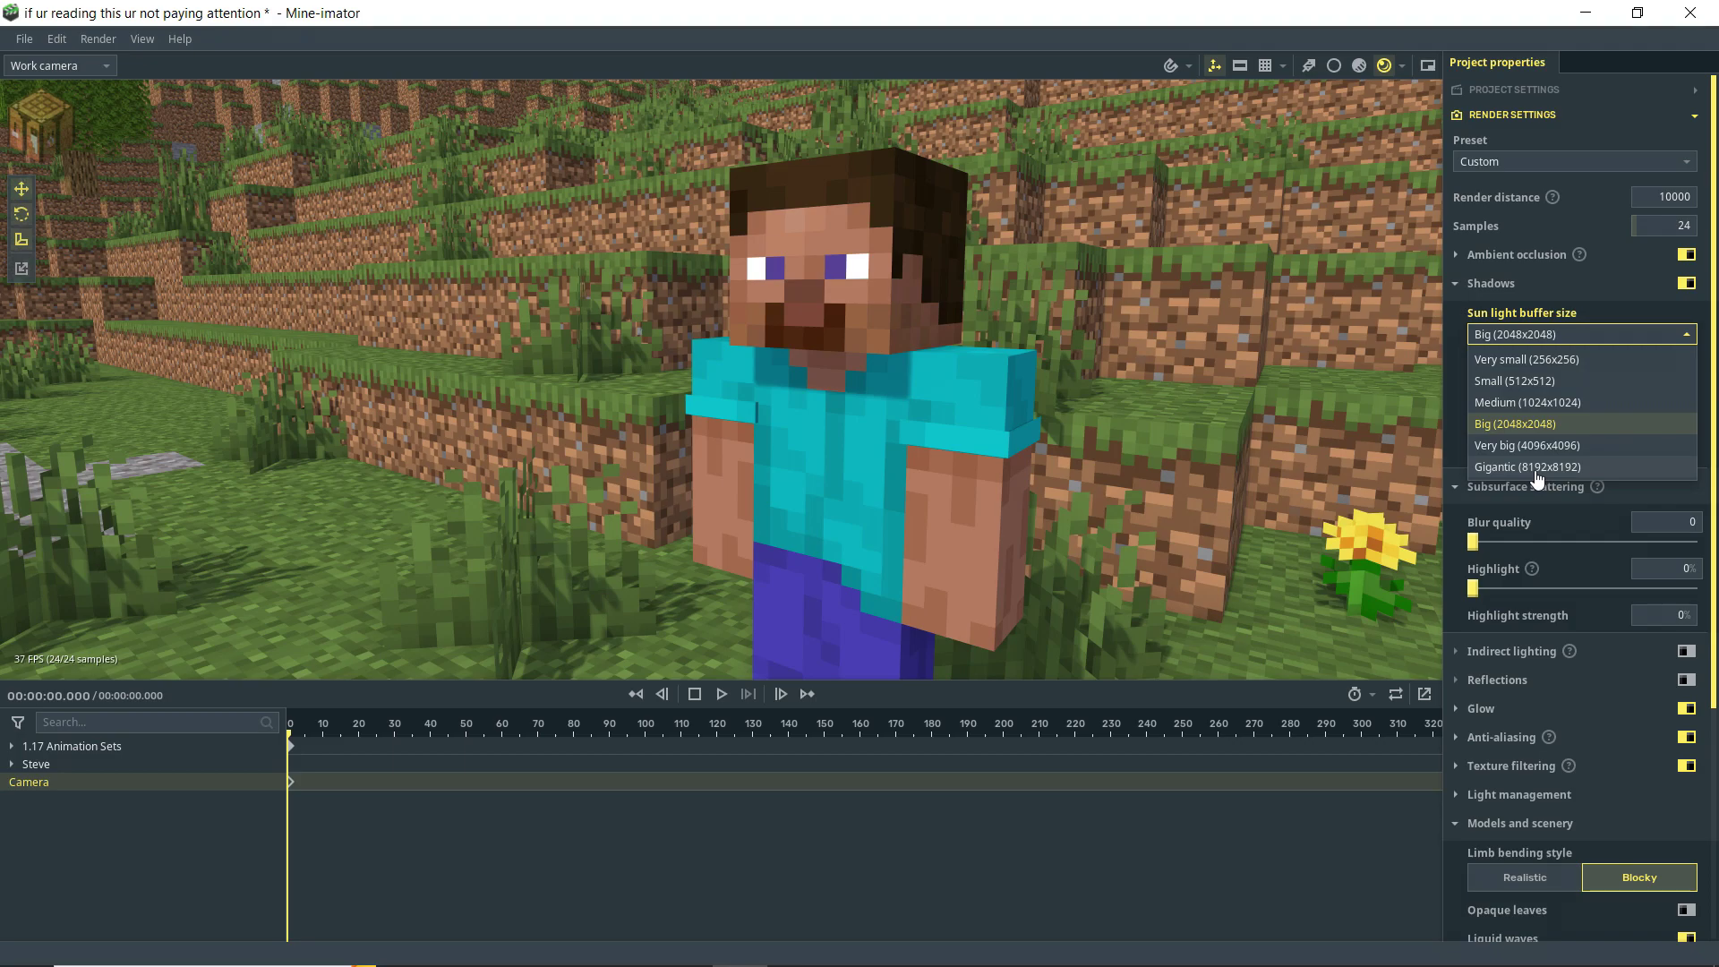
{"action": "left_click", "coordinate": [1560, 333]}
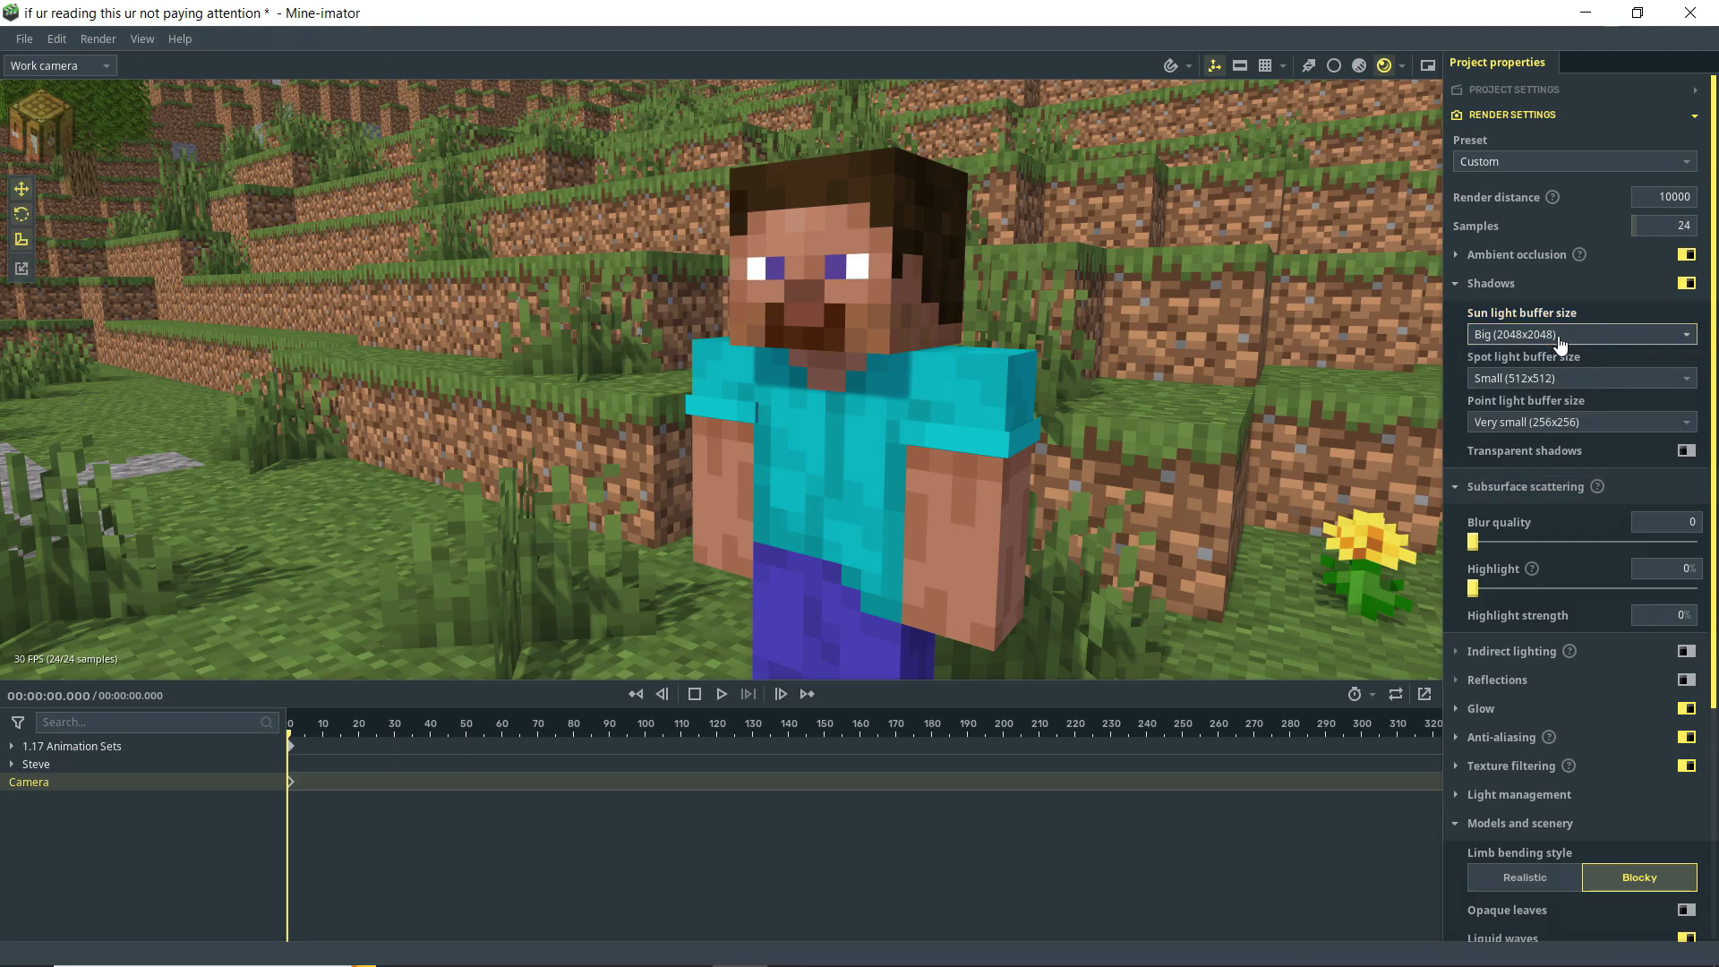
{"action": "left_click", "coordinate": [1588, 430]}
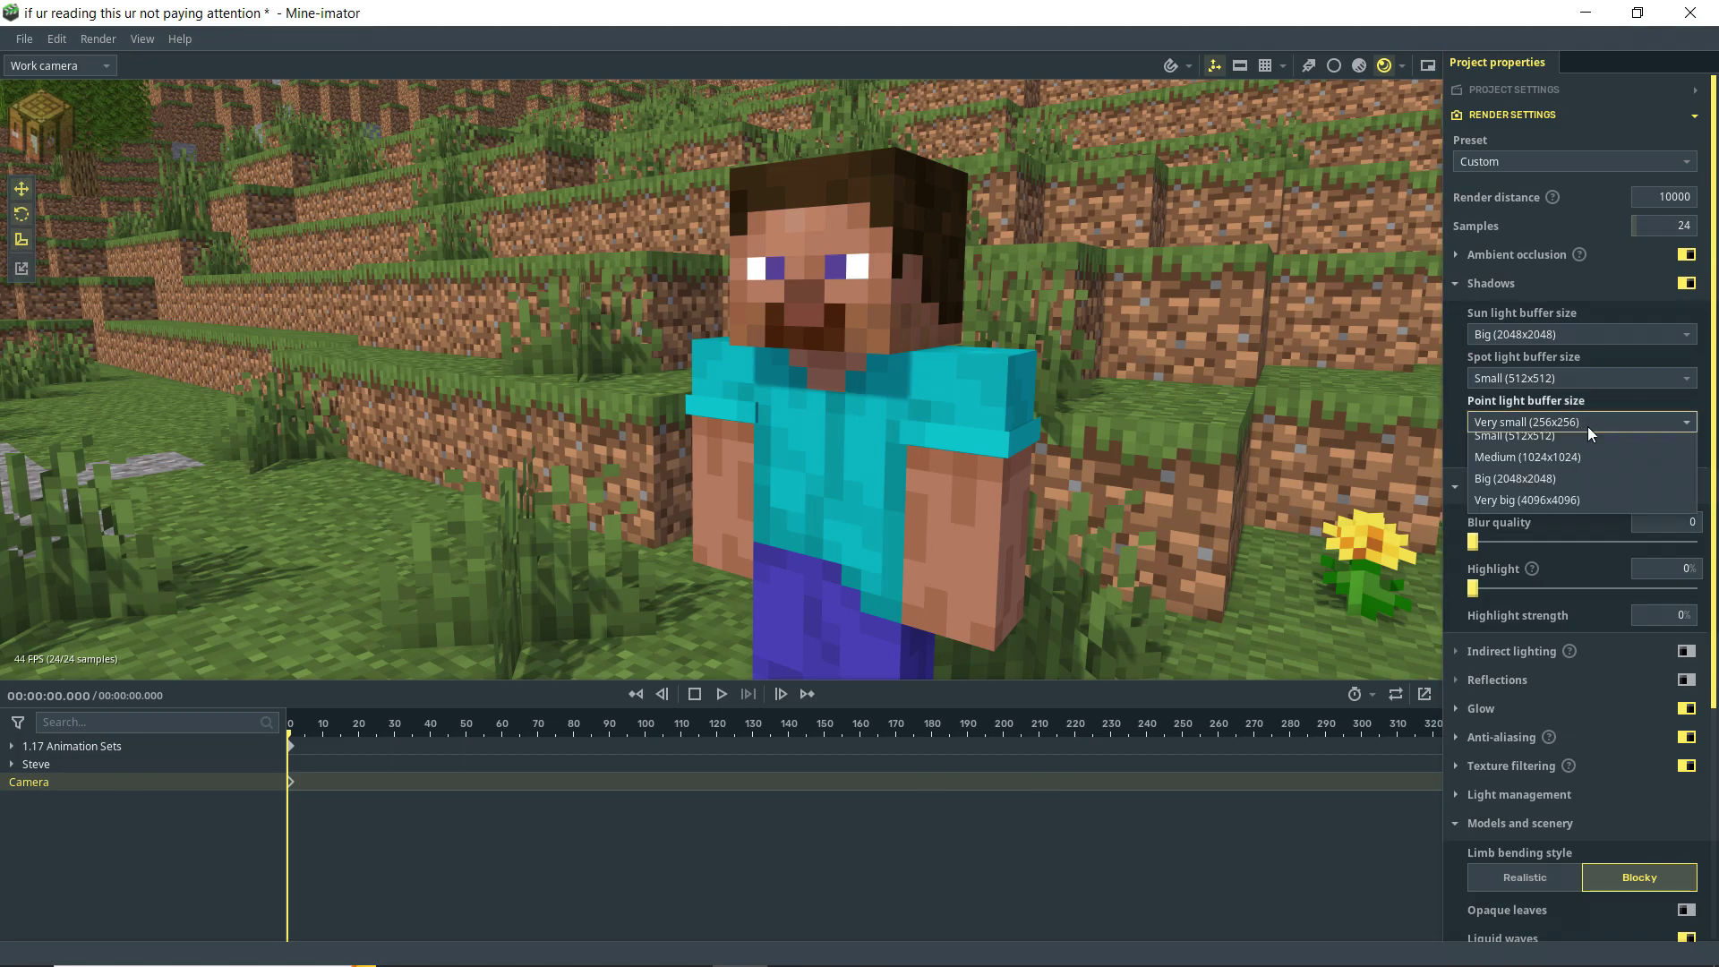
{"action": "left_click", "coordinate": [1587, 426]}
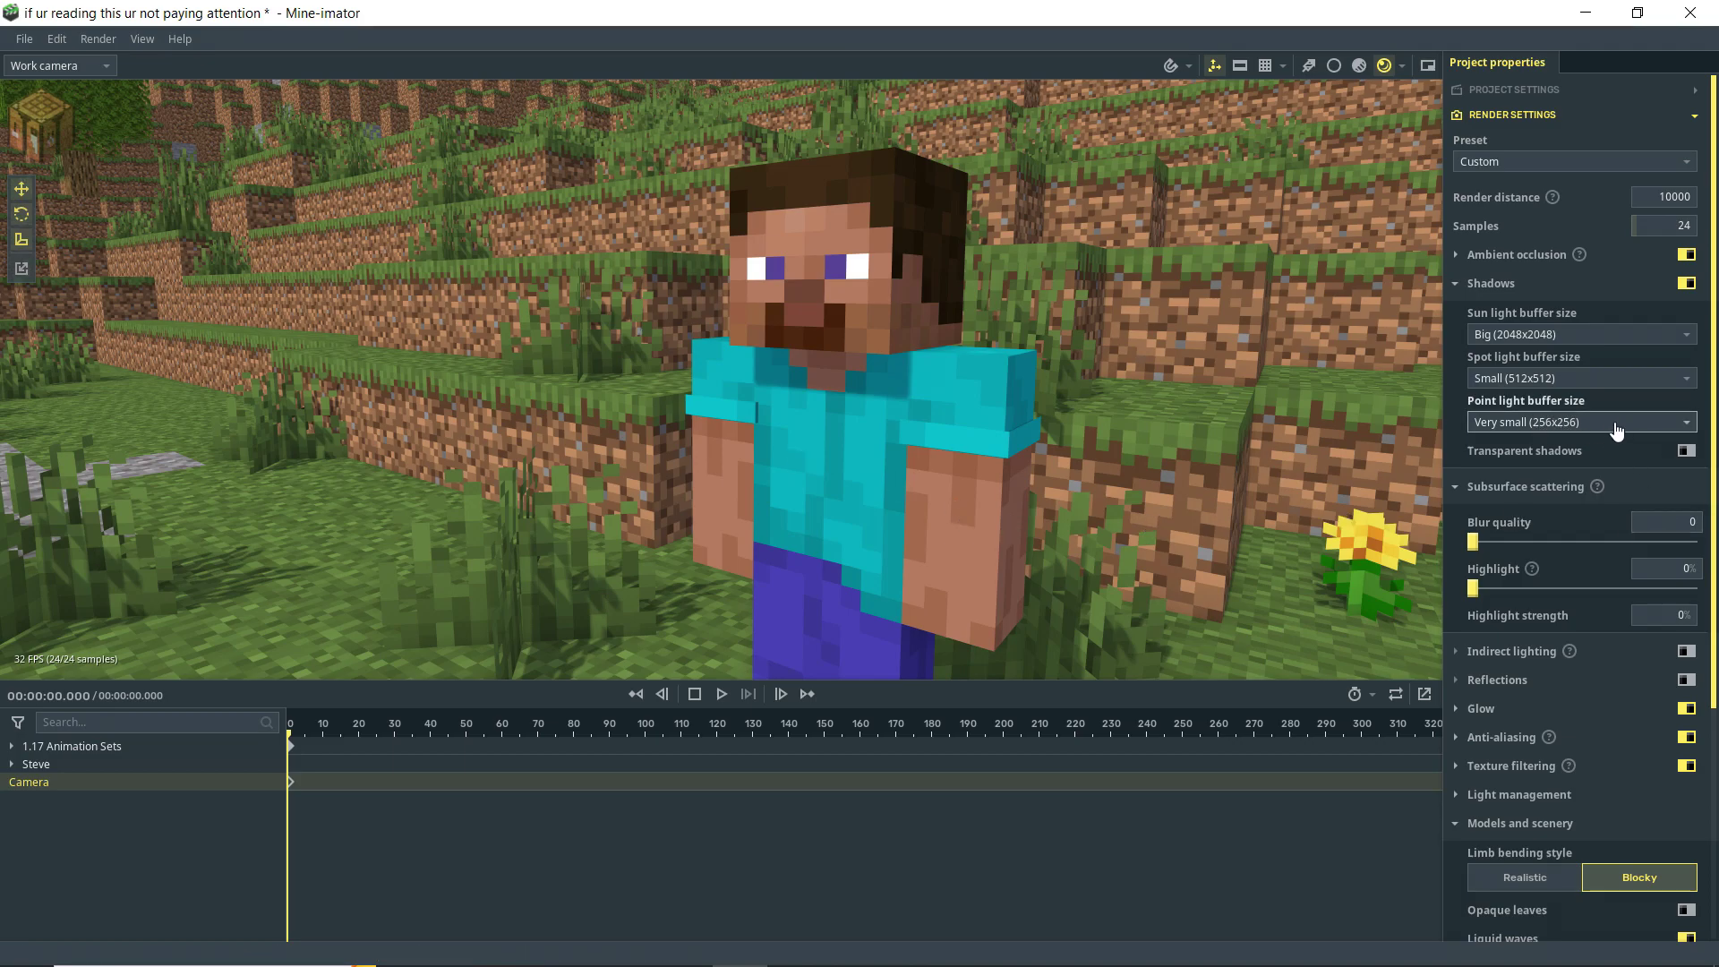
{"action": "left_click", "coordinate": [1686, 452]}
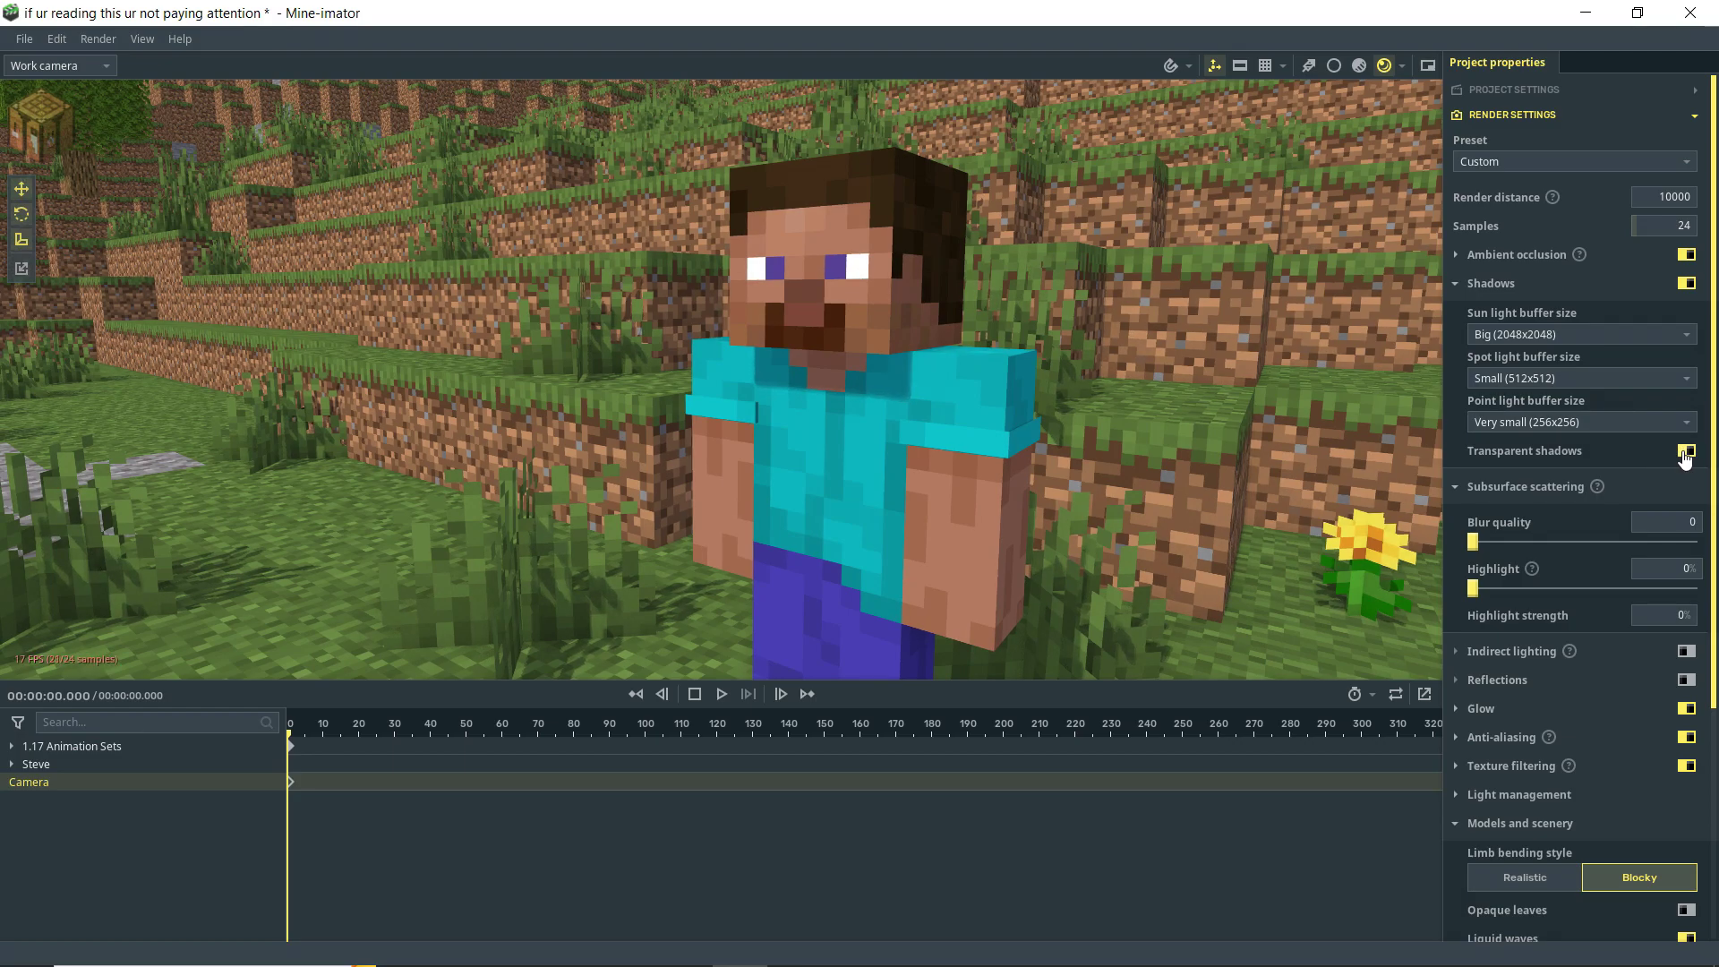
{"action": "left_click", "coordinate": [1491, 283]}
{"action": "mouse_move", "coordinate": [1598, 313]}
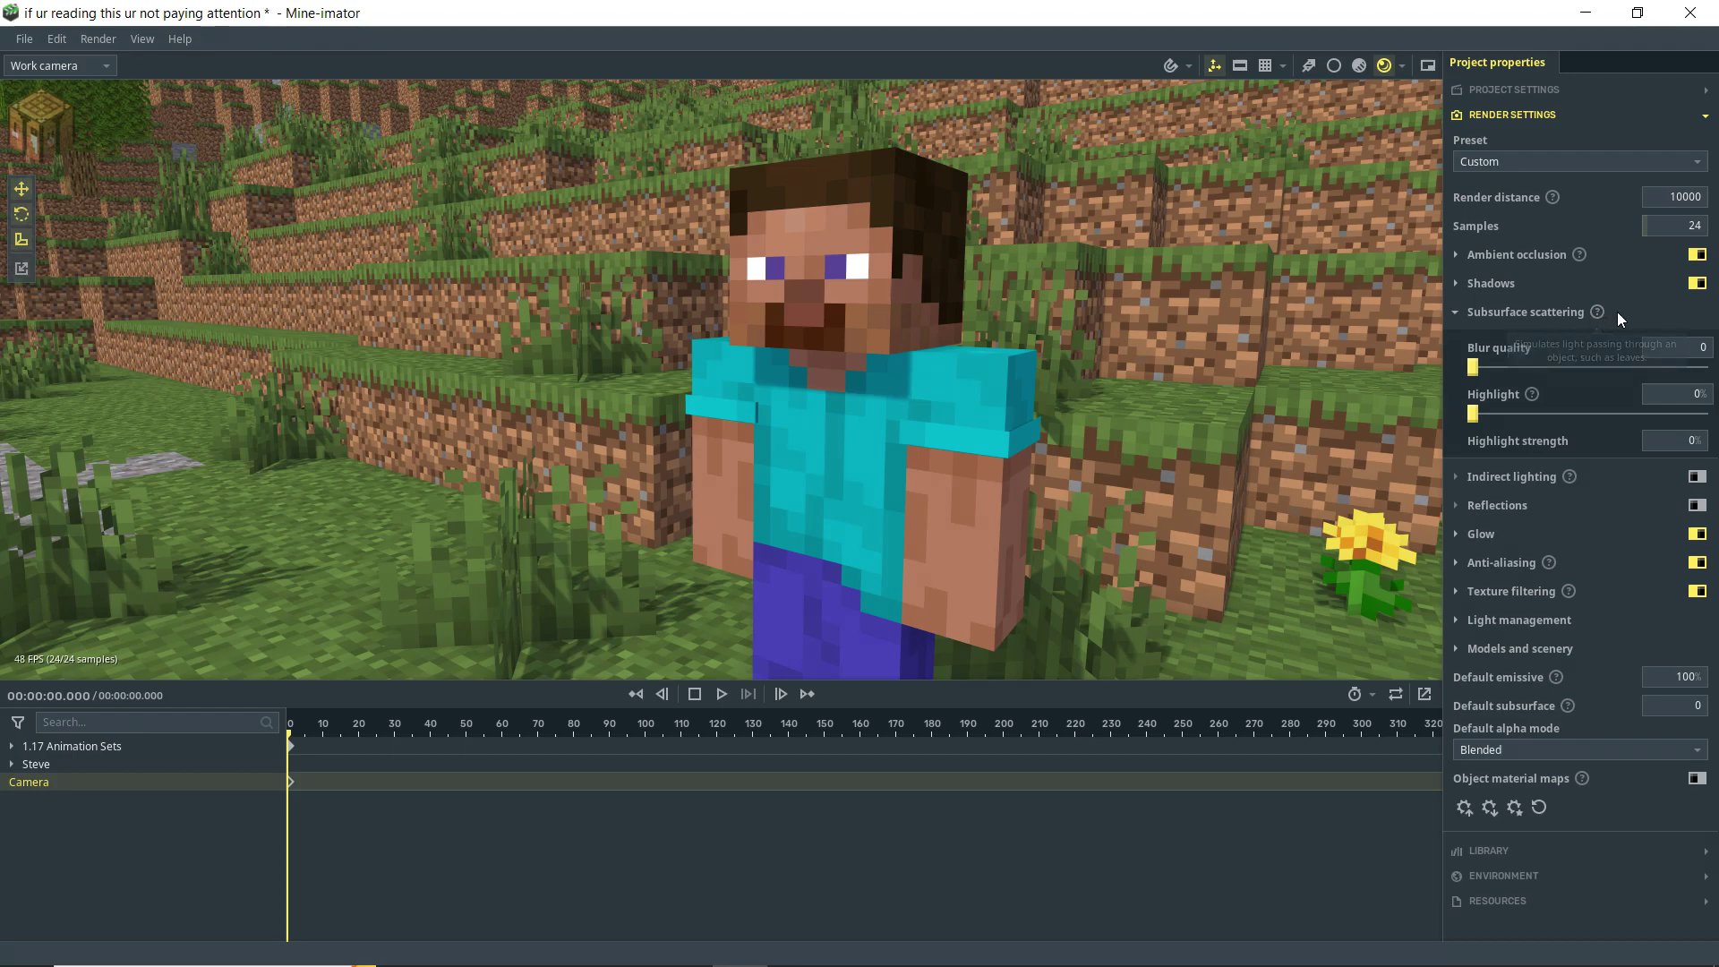
- Move the sun to early morning (7:19, rotation 271.97°), then return to Render Settings
{"action": "right_click_drag", "start_coordinate": [1165, 436], "coordinate": [1139, 349]}
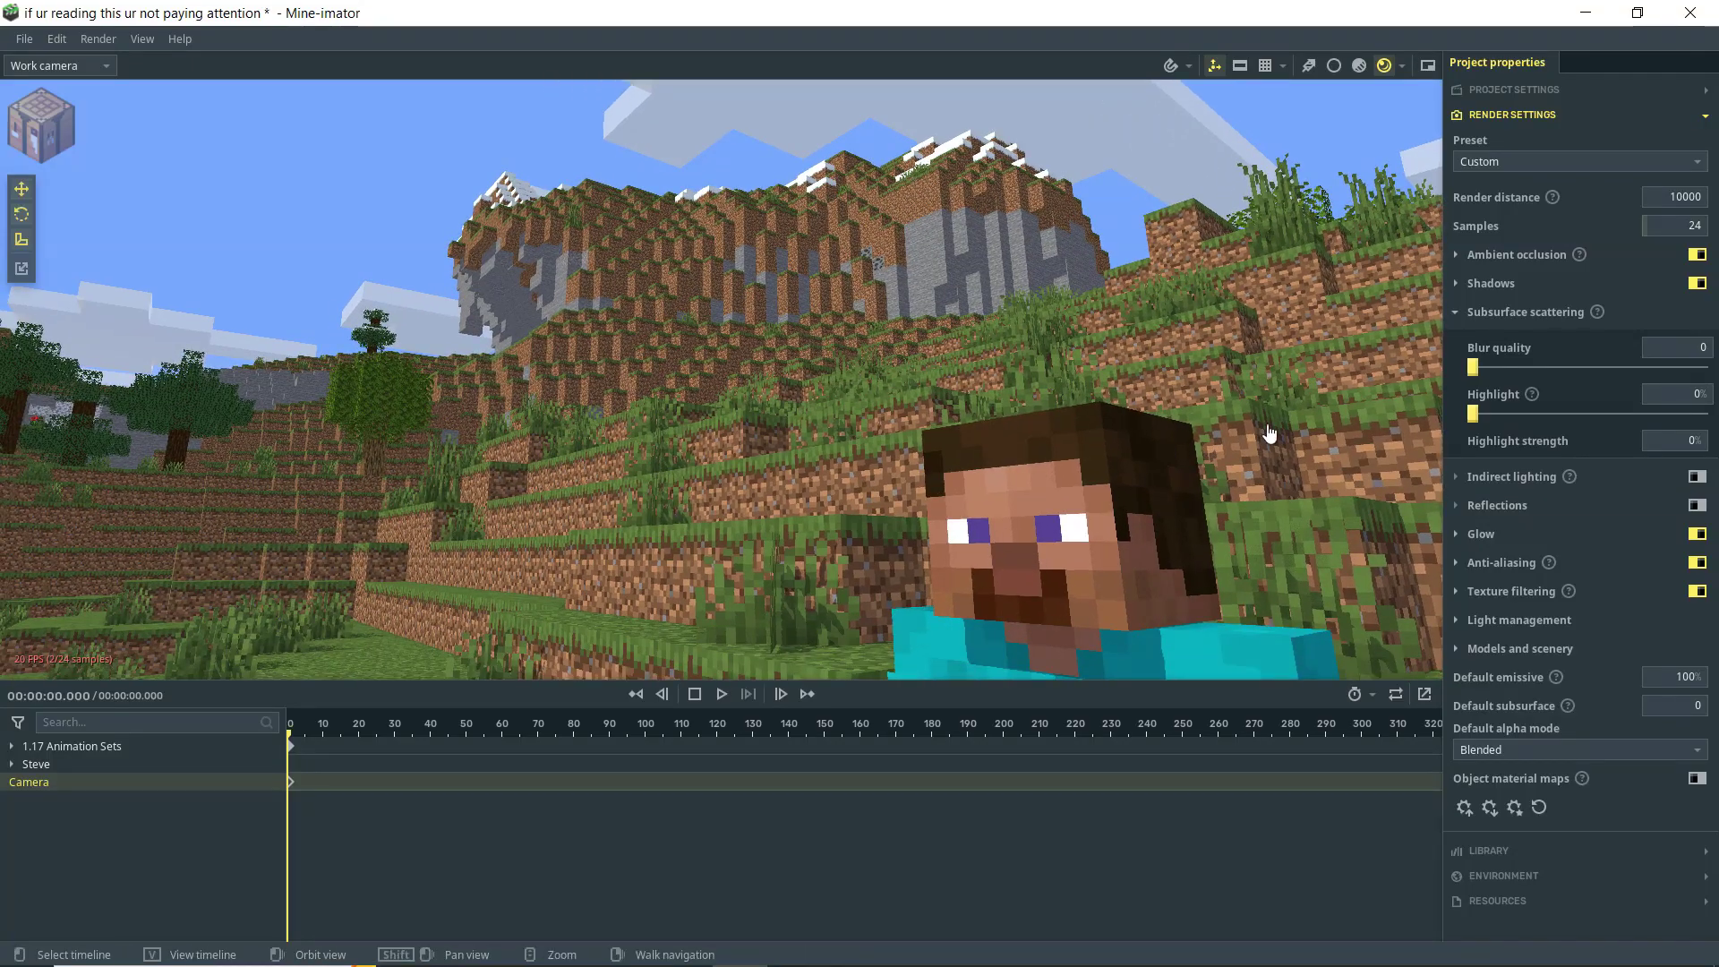
{"action": "left_click", "coordinate": [1546, 116]}
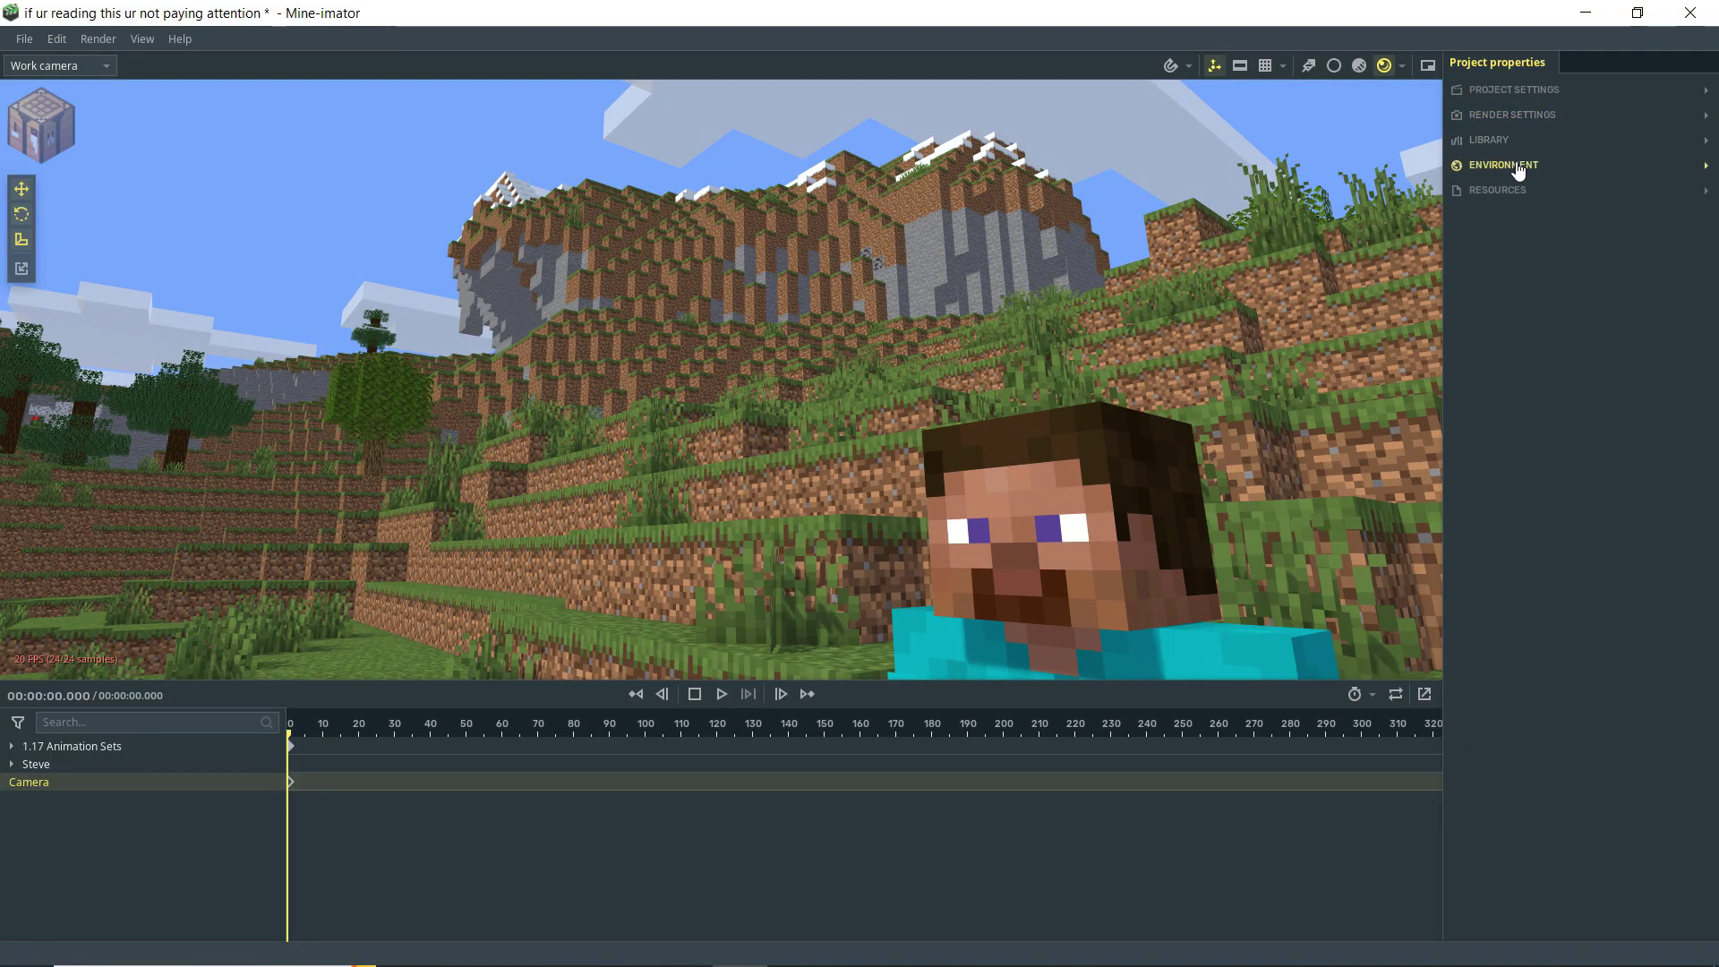
{"action": "left_click", "coordinate": [1520, 165]}
{"action": "left_click_drag", "start_coordinate": [1645, 204], "coordinate": [1679, 237]}
{"action": "left_click_drag", "start_coordinate": [1544, 208], "coordinate": [1558, 240]}
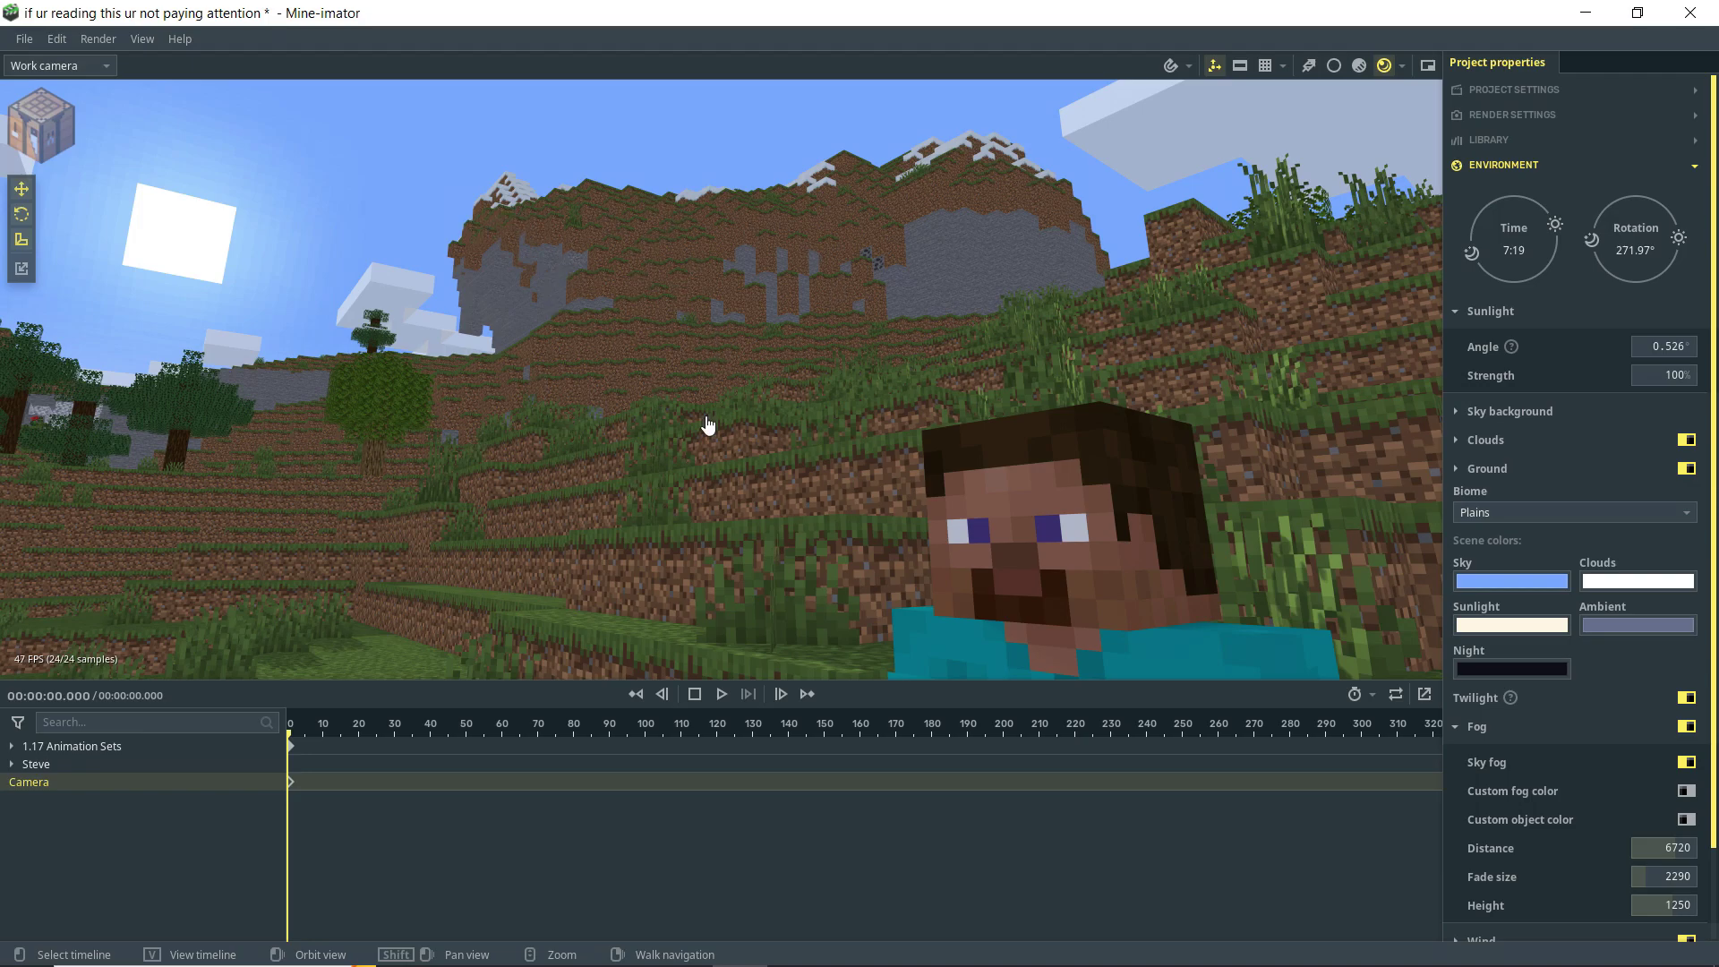
{"action": "left_click", "coordinate": [1504, 164]}
{"action": "left_click", "coordinate": [1521, 117]}
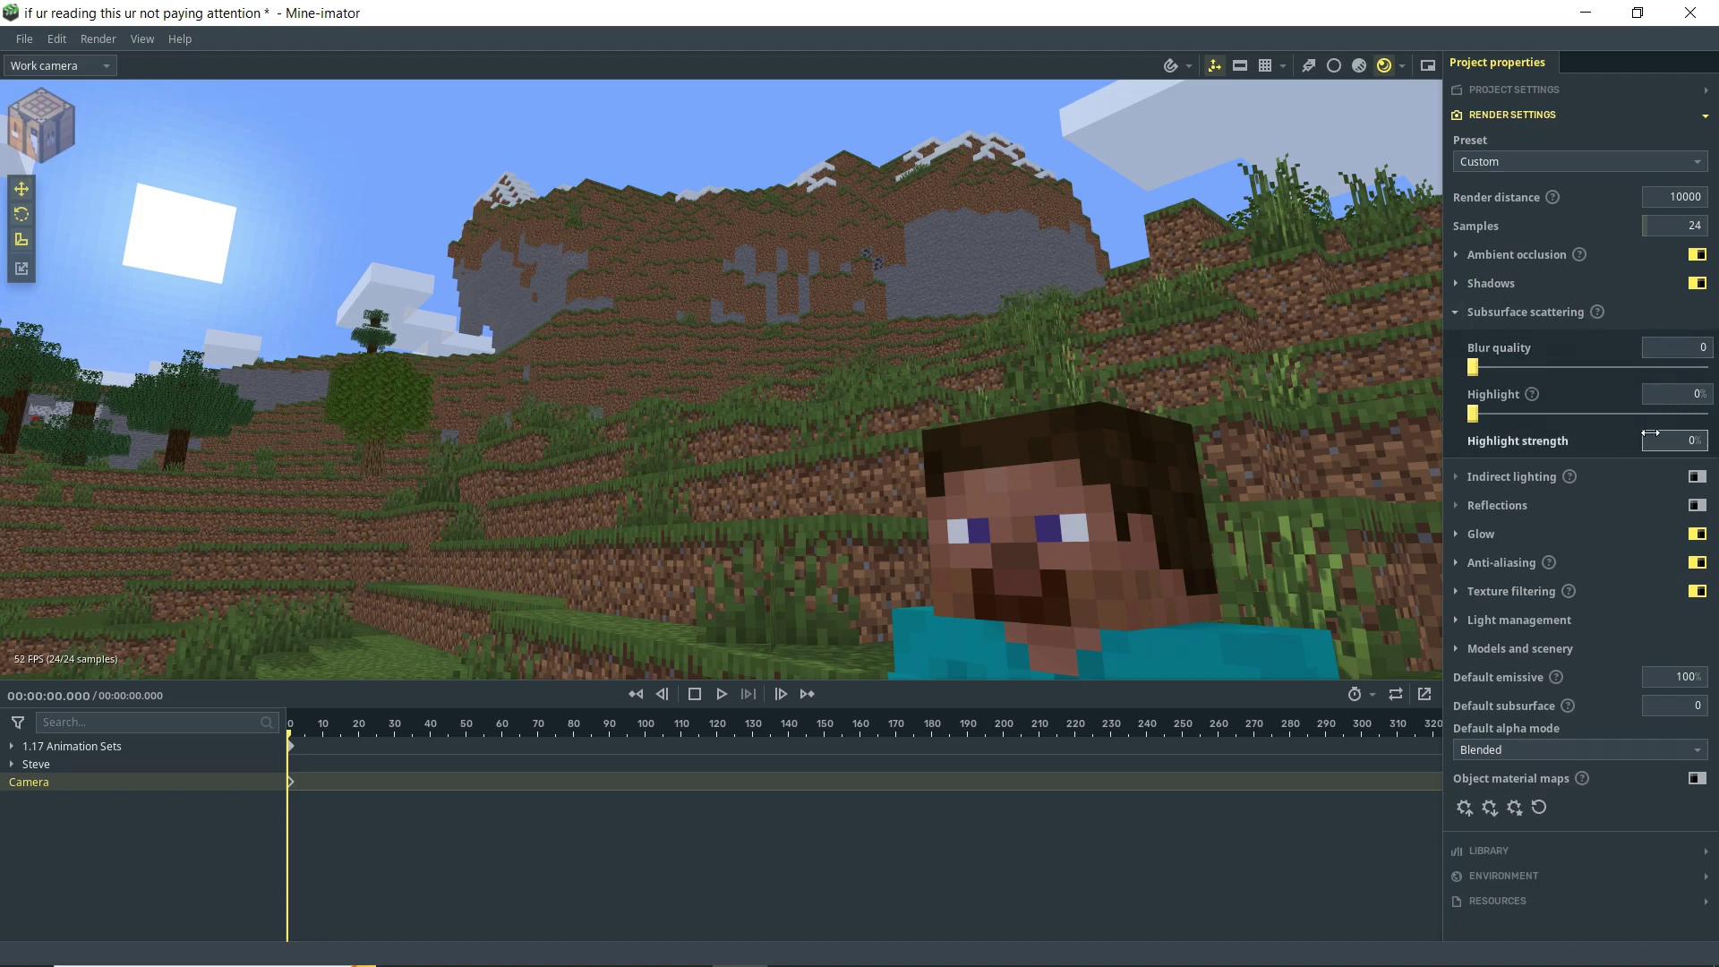
- Select the 1.17 Animation Sets terrain and expand its appearance and material options
{"action": "left_click", "coordinate": [479, 503]}
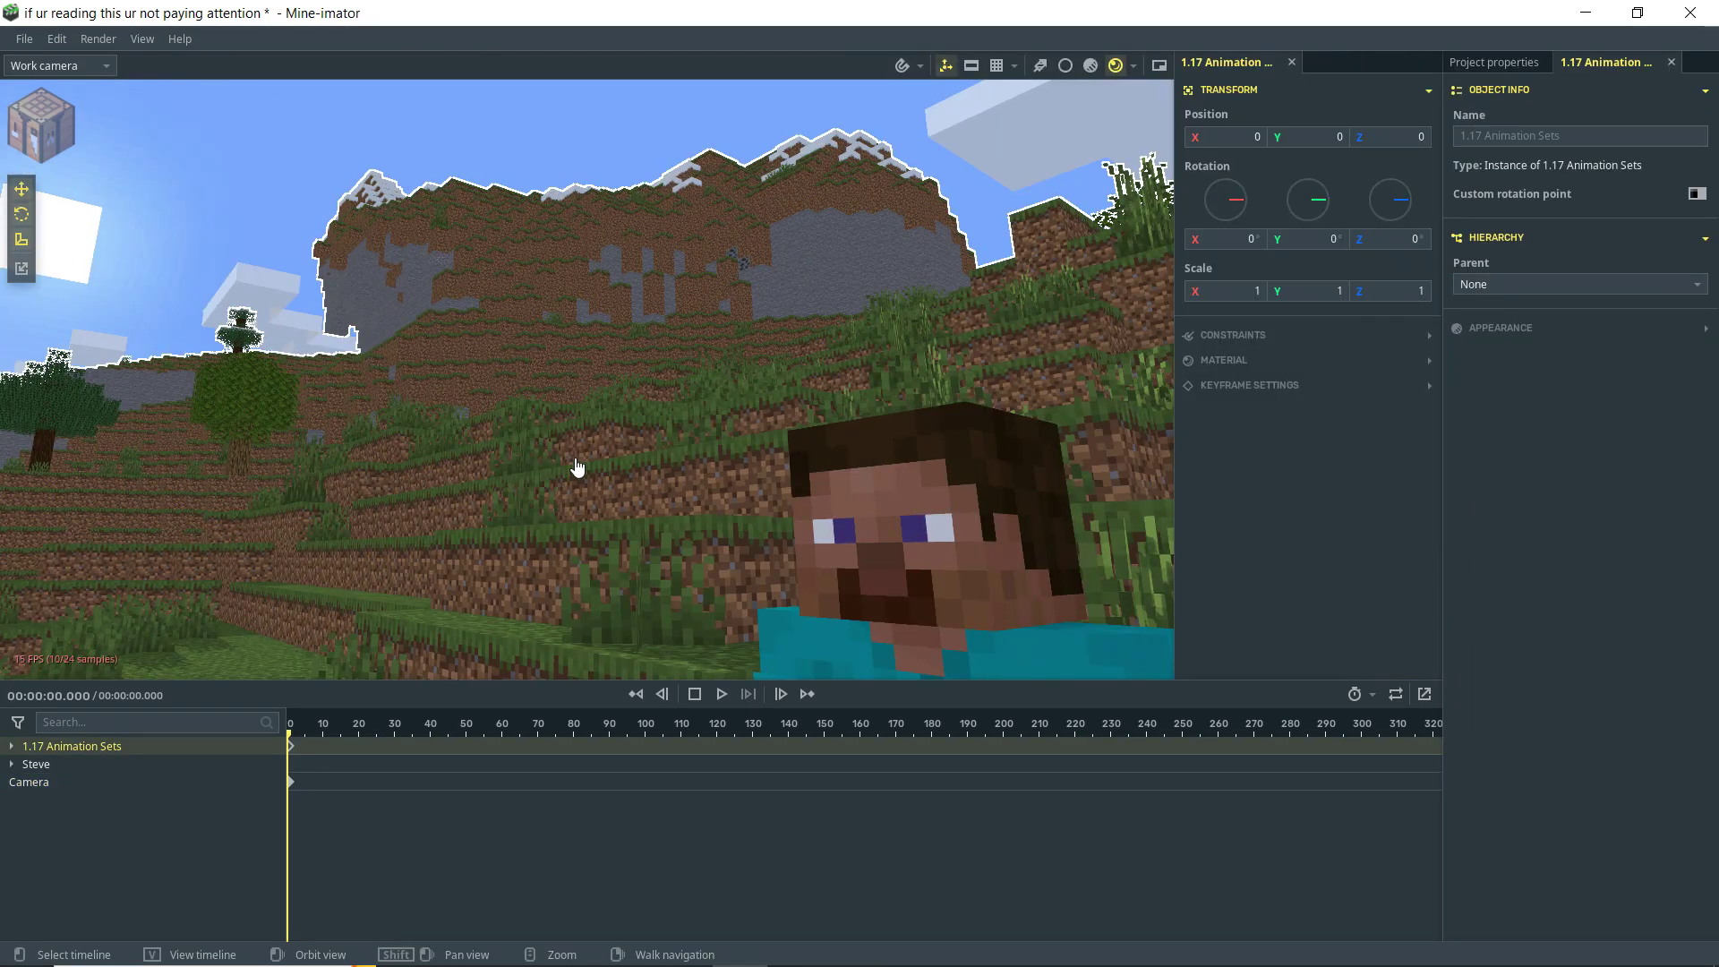
{"action": "left_click", "coordinate": [1491, 333]}
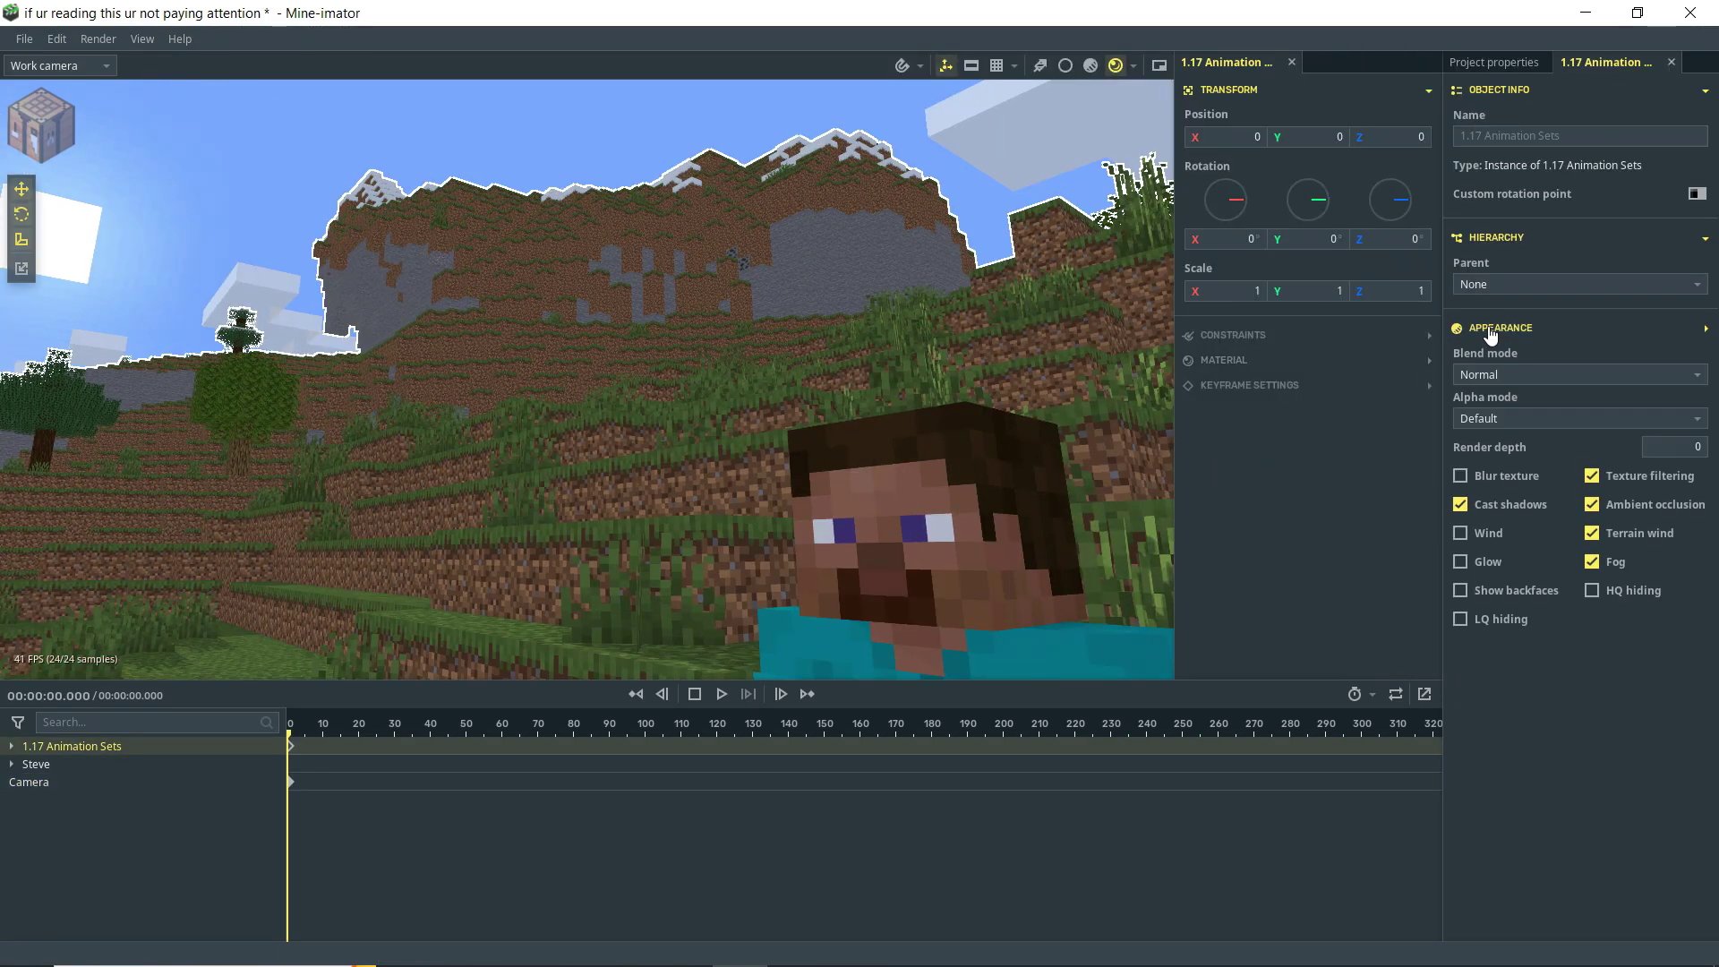
{"action": "left_click", "coordinate": [1375, 362]}
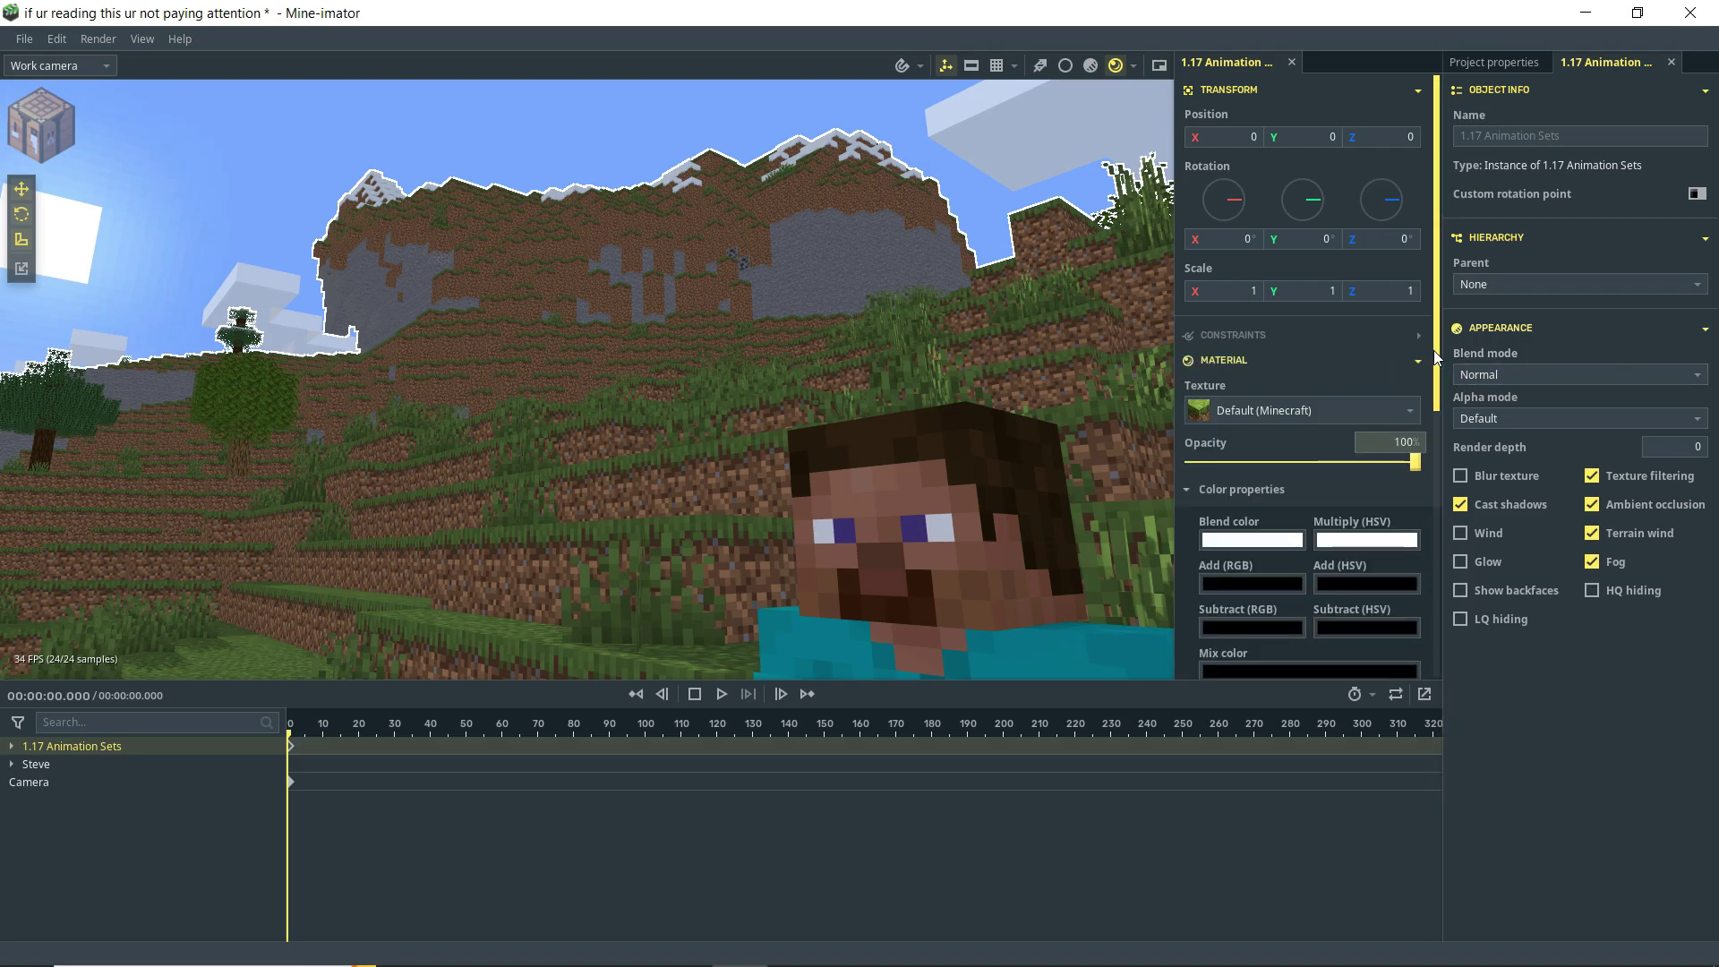
{"action": "left_click_drag", "start_coordinate": [1438, 380], "coordinate": [1445, 668]}
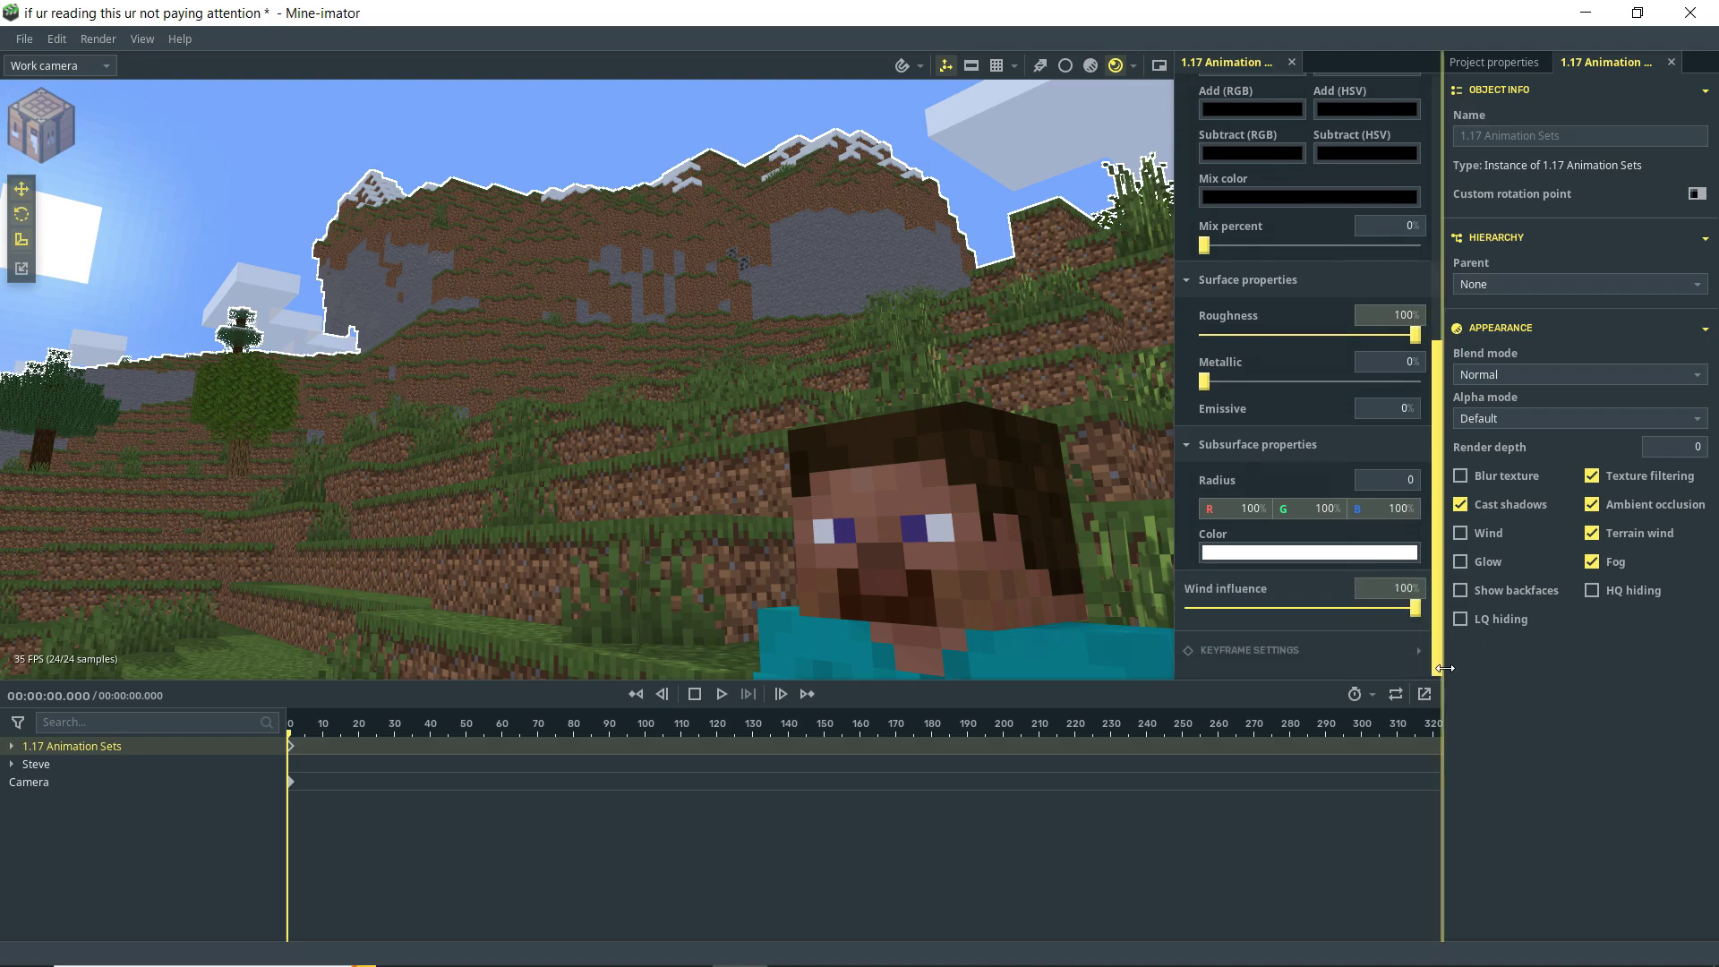
- Set the terrain's subsurface radius to 5
{"action": "left_click", "coordinate": [1384, 480]}
{"action": "type", "text": "3.2"}
{"action": "key", "text": "Return"}
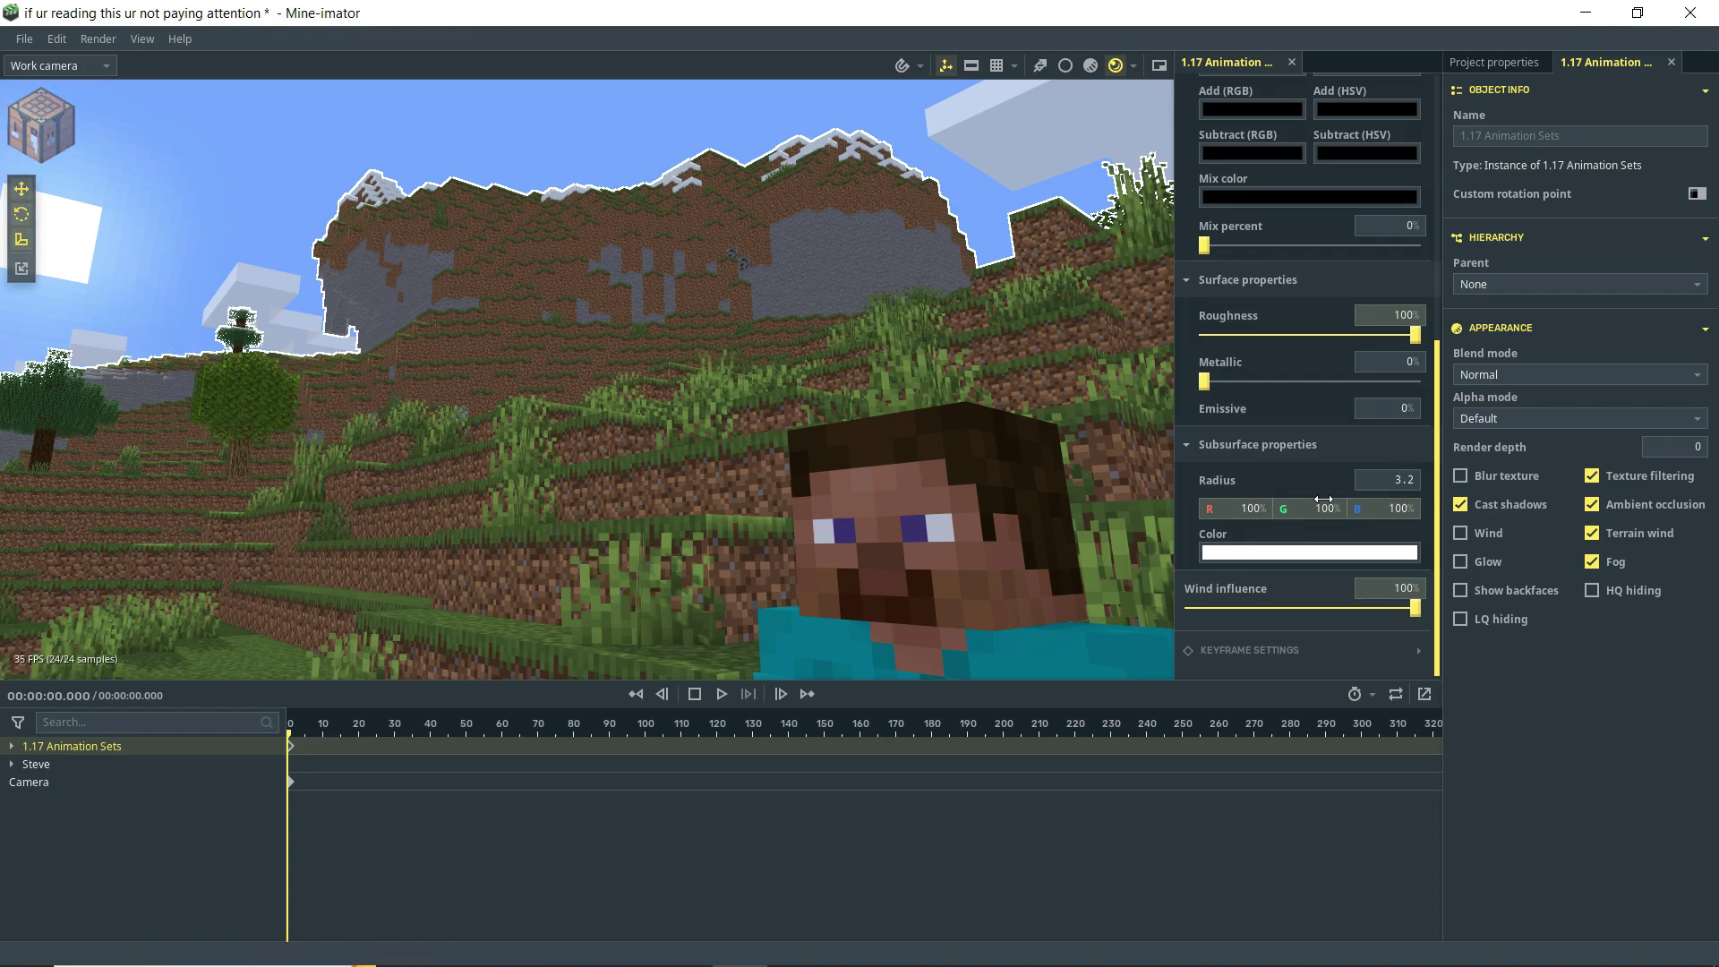
{"action": "key", "text": "ctrl+z"}
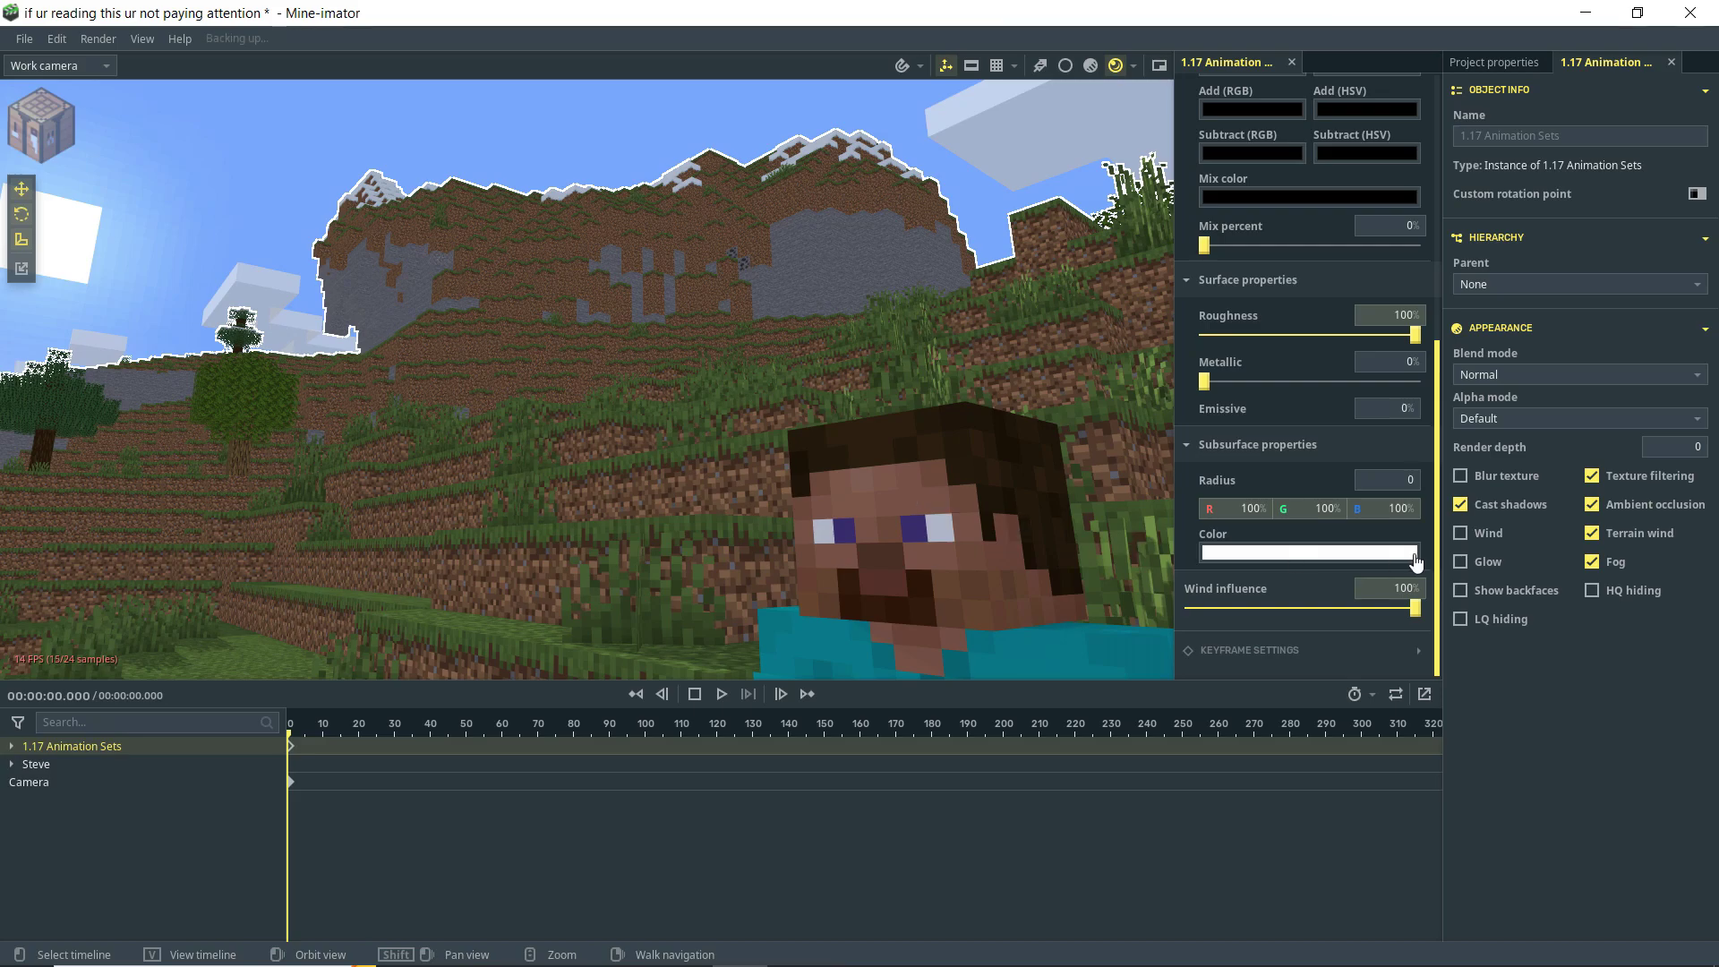
{"action": "mouse_move", "coordinate": [1388, 479]}
{"action": "left_mouse_down"}
{"action": "mouse_move", "coordinate": [1432, 480]}
{"action": "mouse_move", "coordinate": [713, 472]}
{"action": "left_mouse_up"}
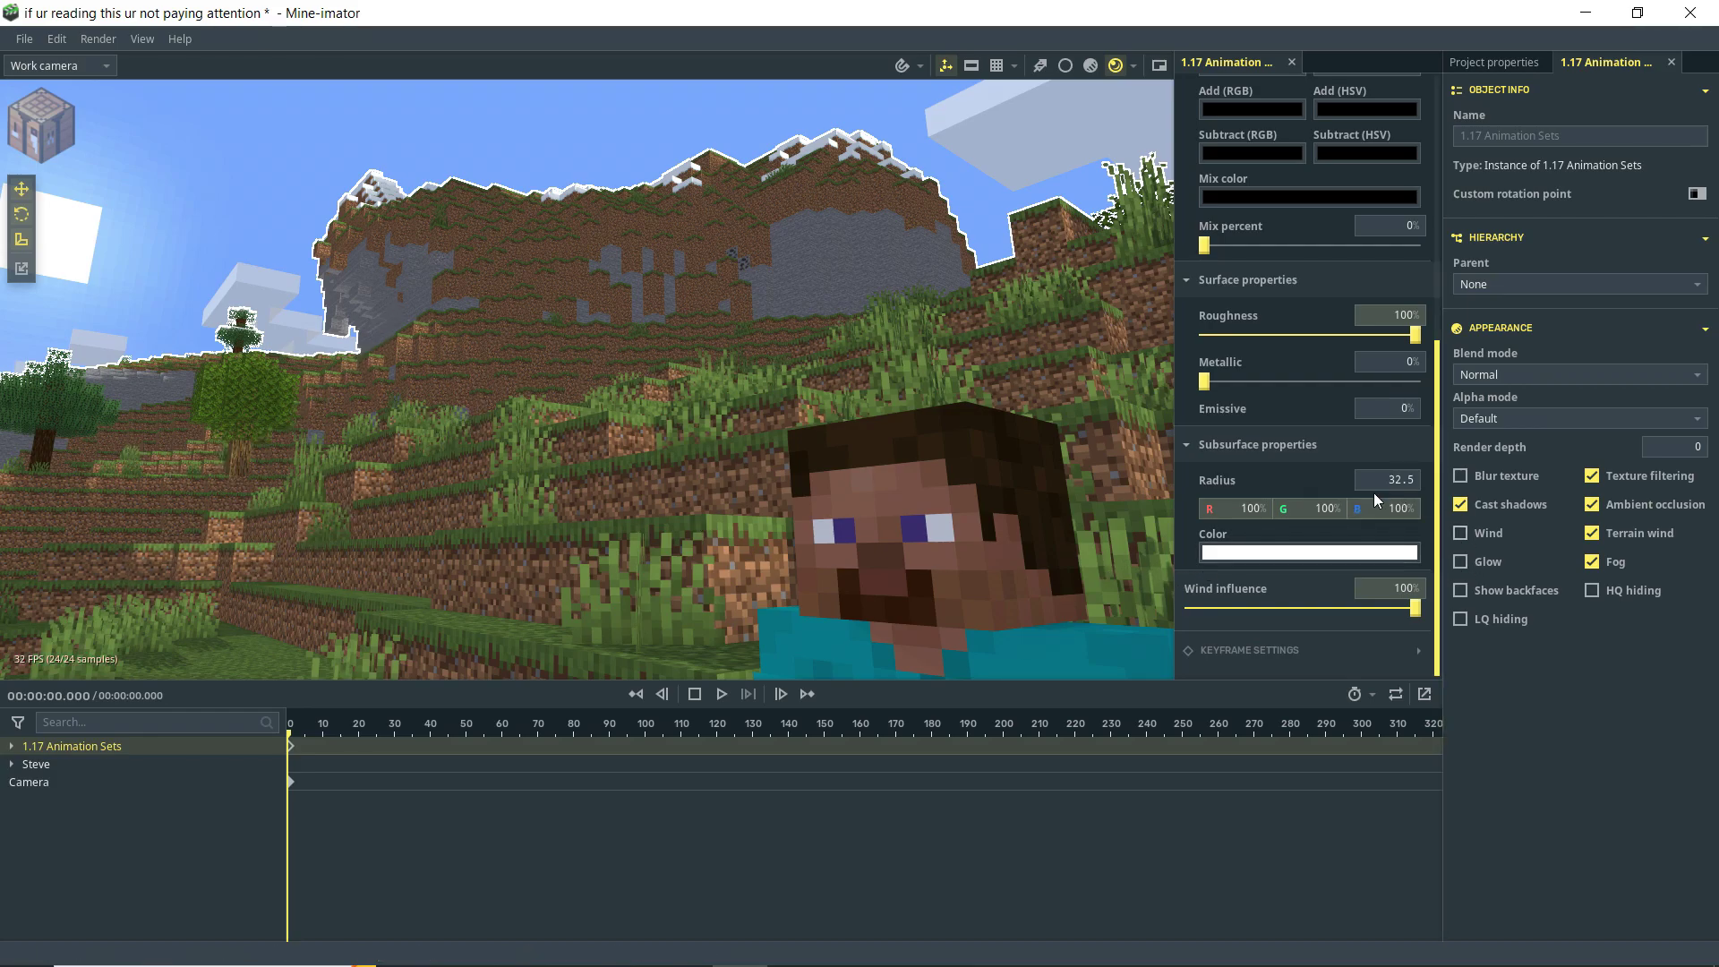
{"action": "left_click_drag", "start_coordinate": [1376, 494], "coordinate": [484, 568]}
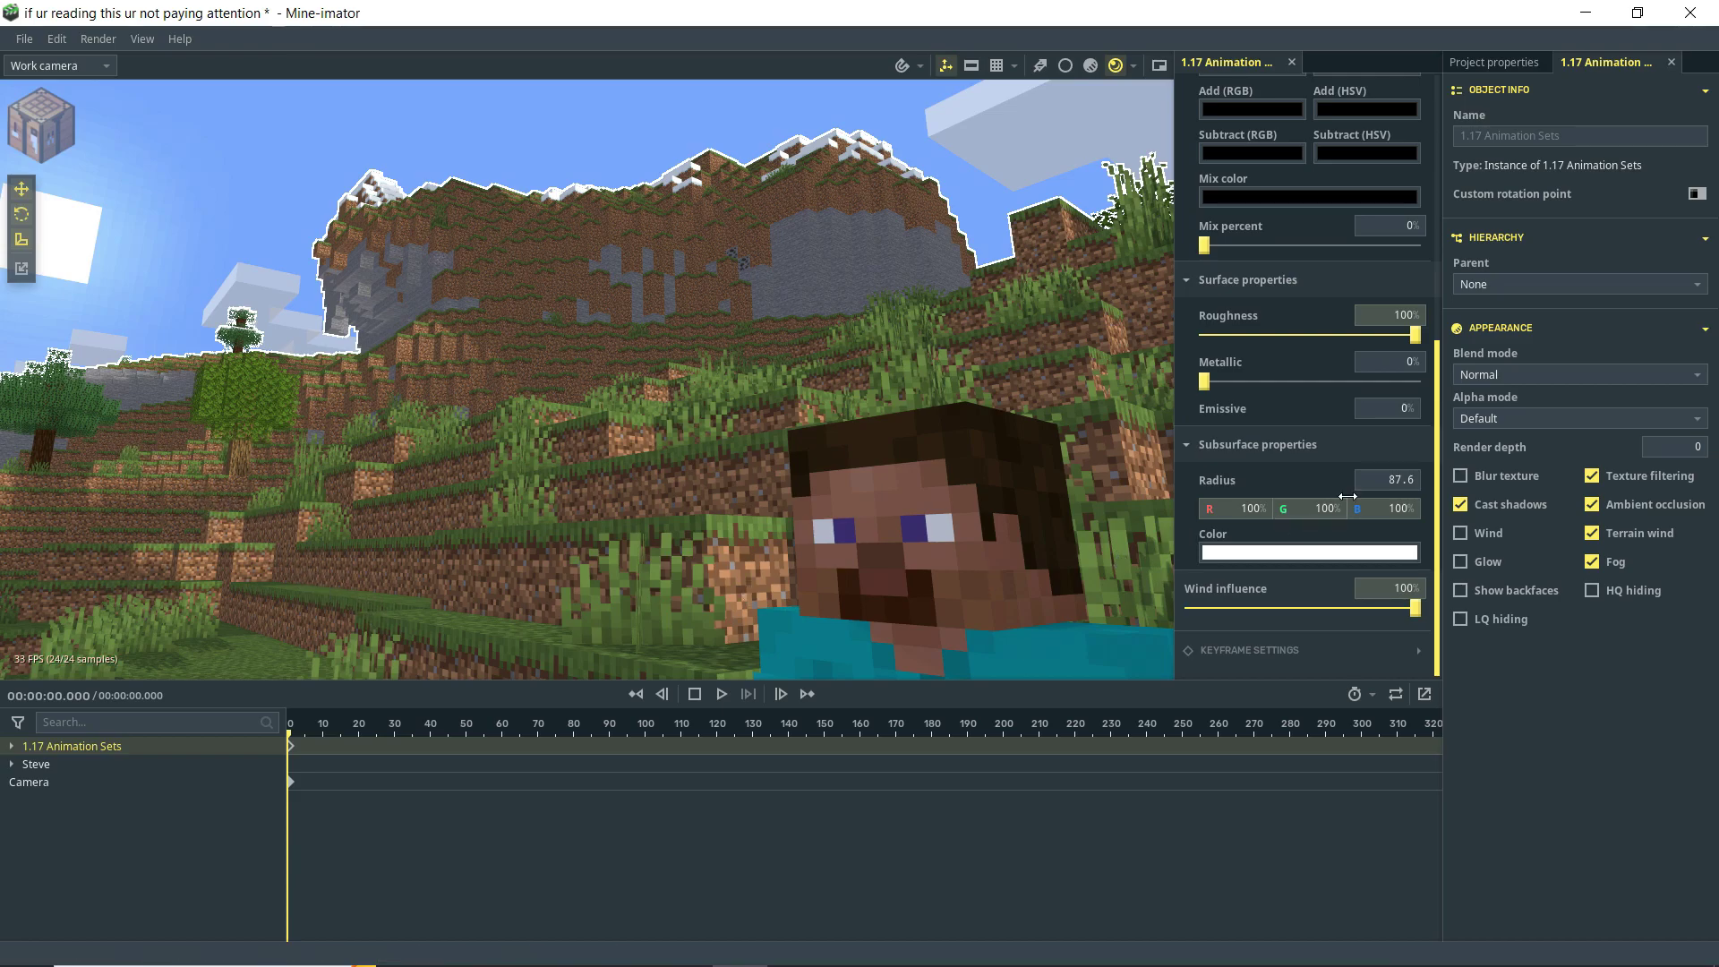
{"action": "left_click", "coordinate": [1383, 481]}
{"action": "type", "text": "10"}
{"action": "key", "text": "Return"}
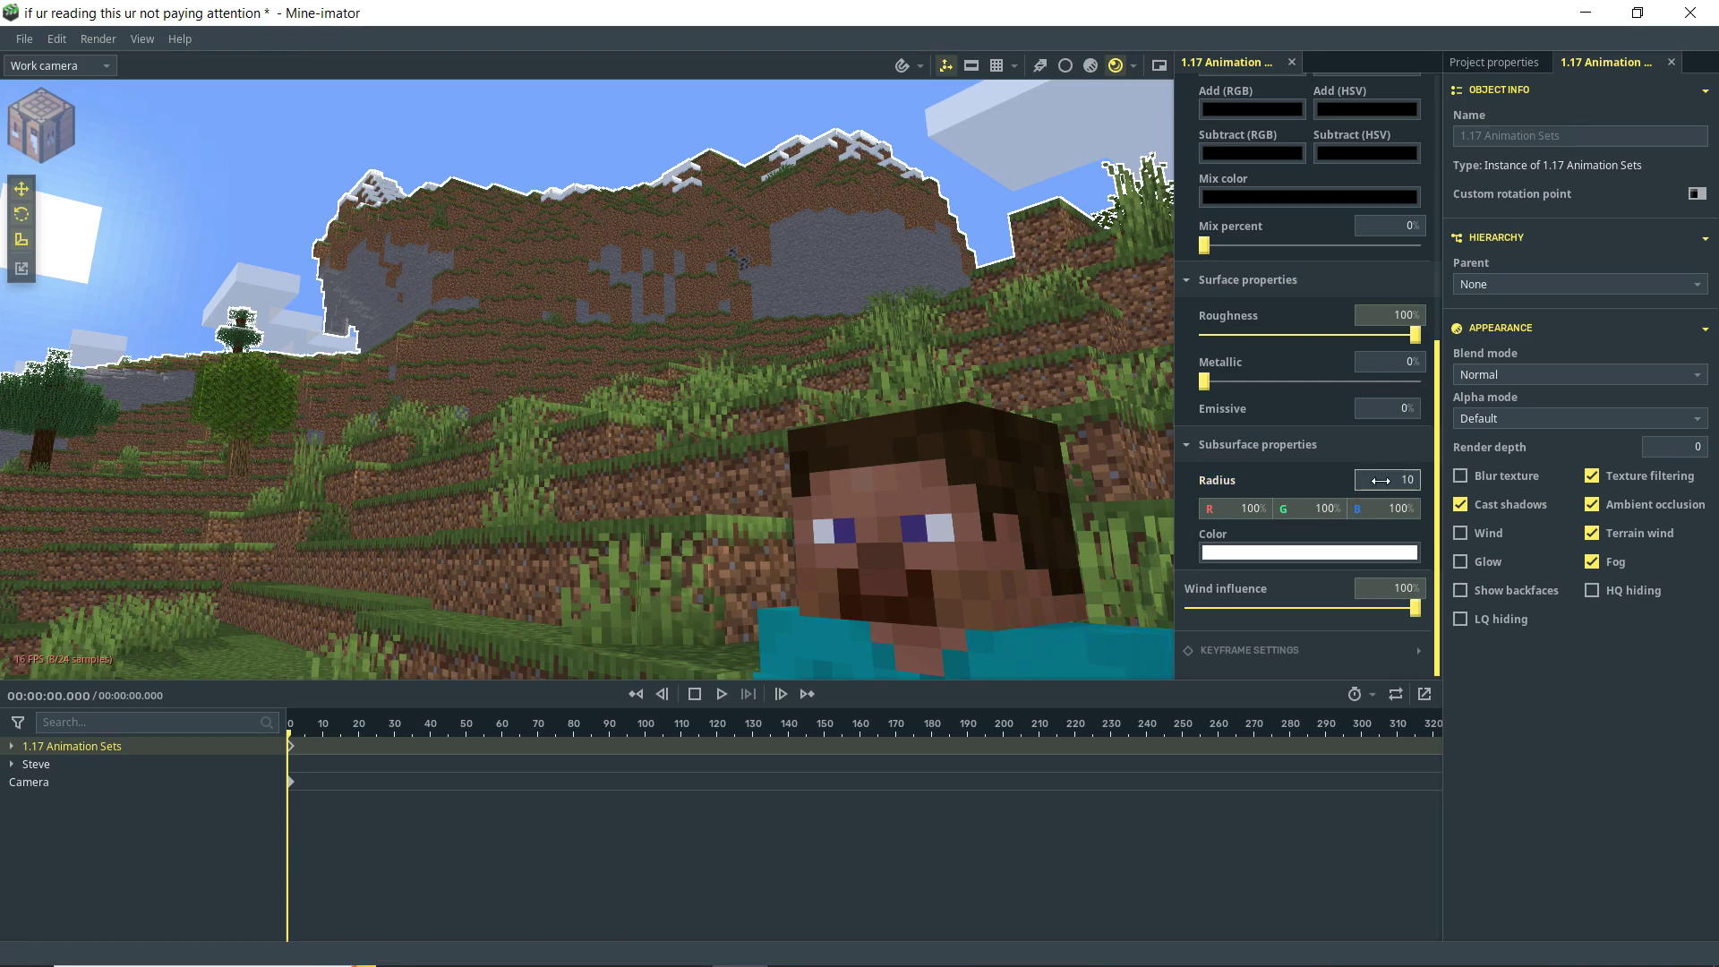
{"action": "left_click", "coordinate": [1381, 481]}
{"action": "type", "text": "5"}
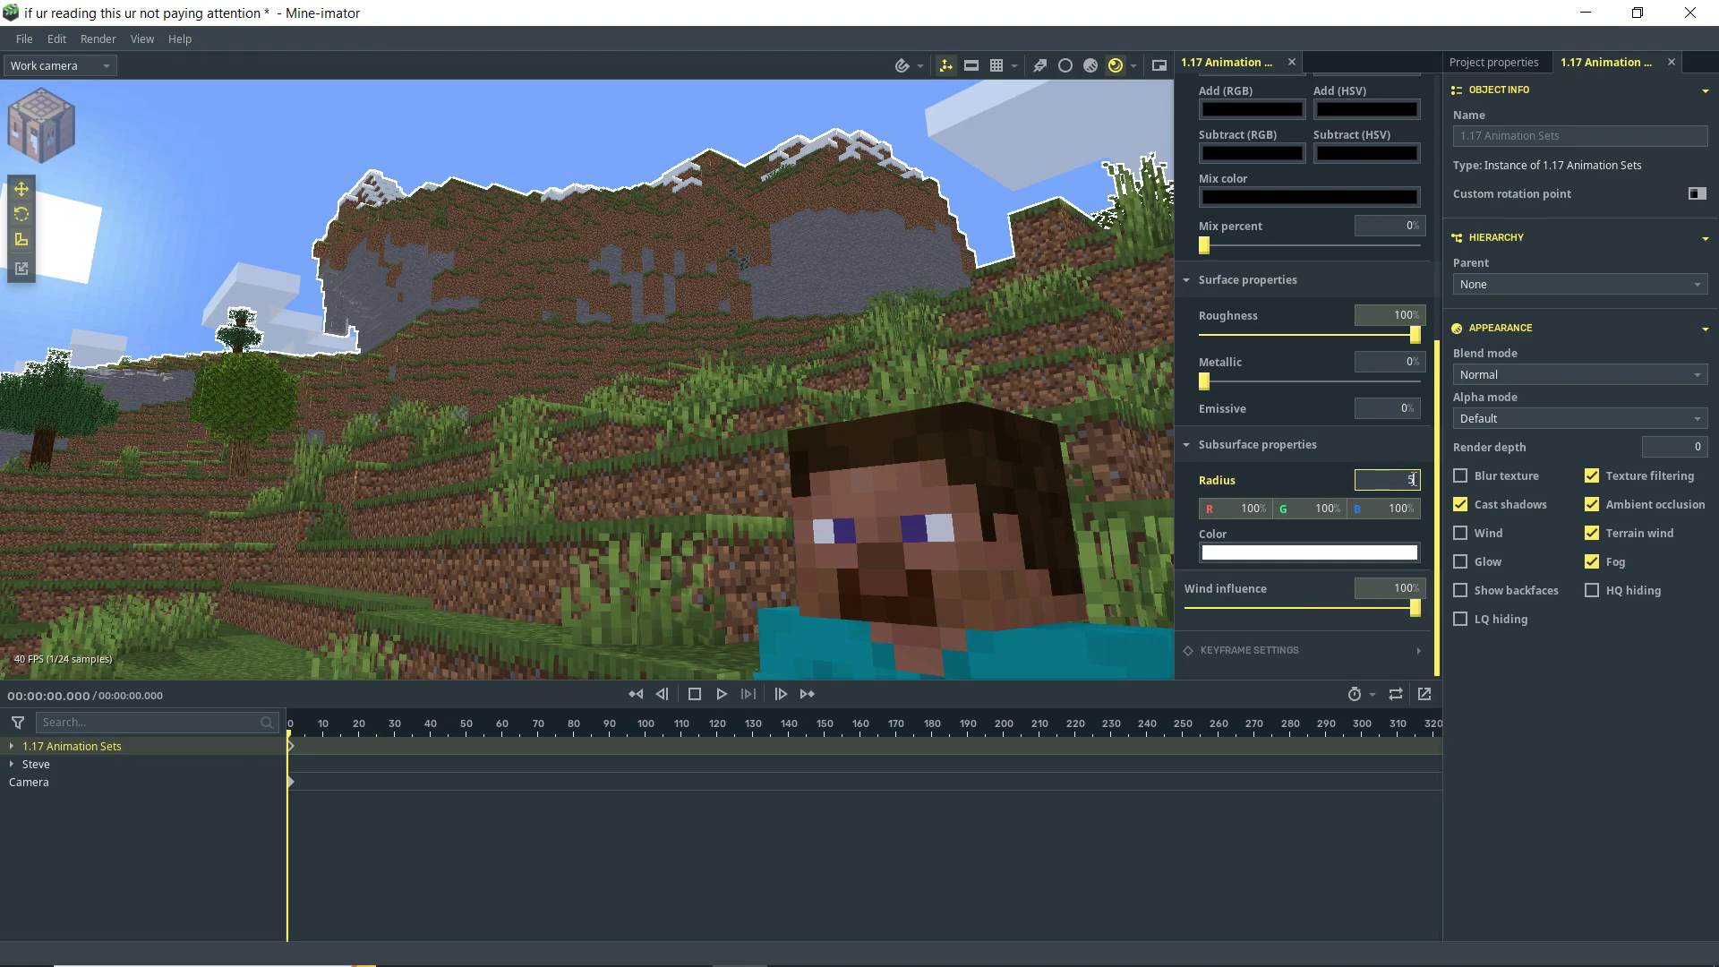
{"action": "key", "text": "Return"}
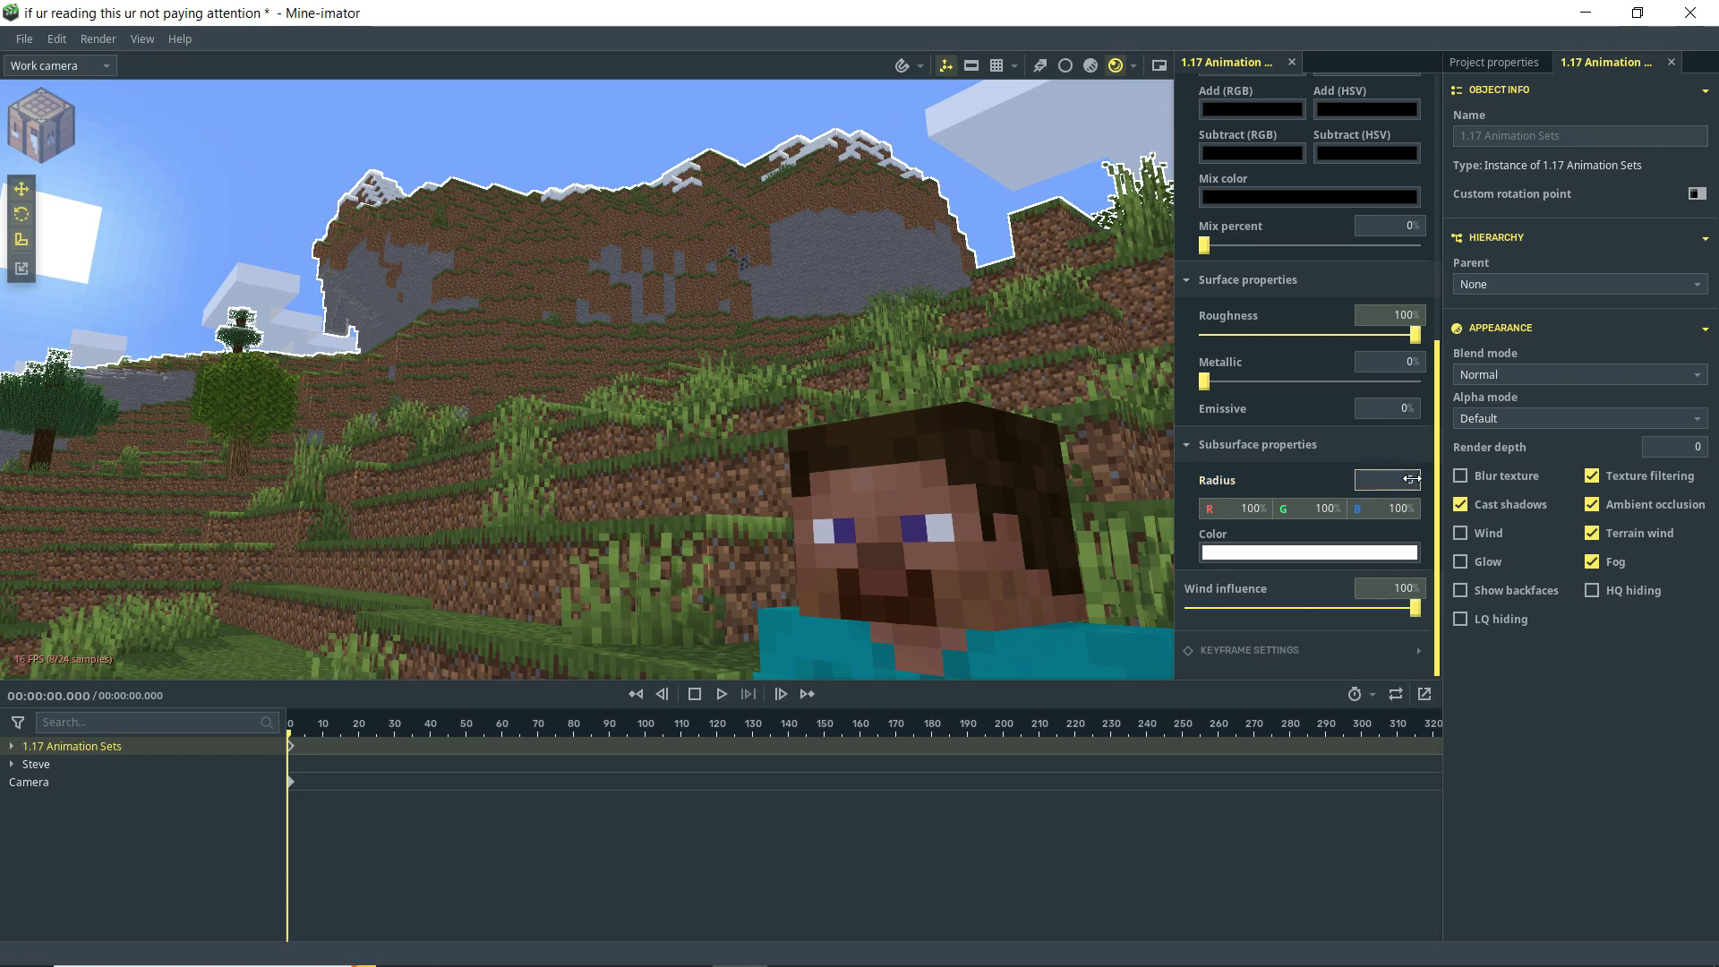
- Pick a light green subsurface colour (about R202 G255 B172) for the terrain
{"action": "left_click", "coordinate": [1316, 570]}
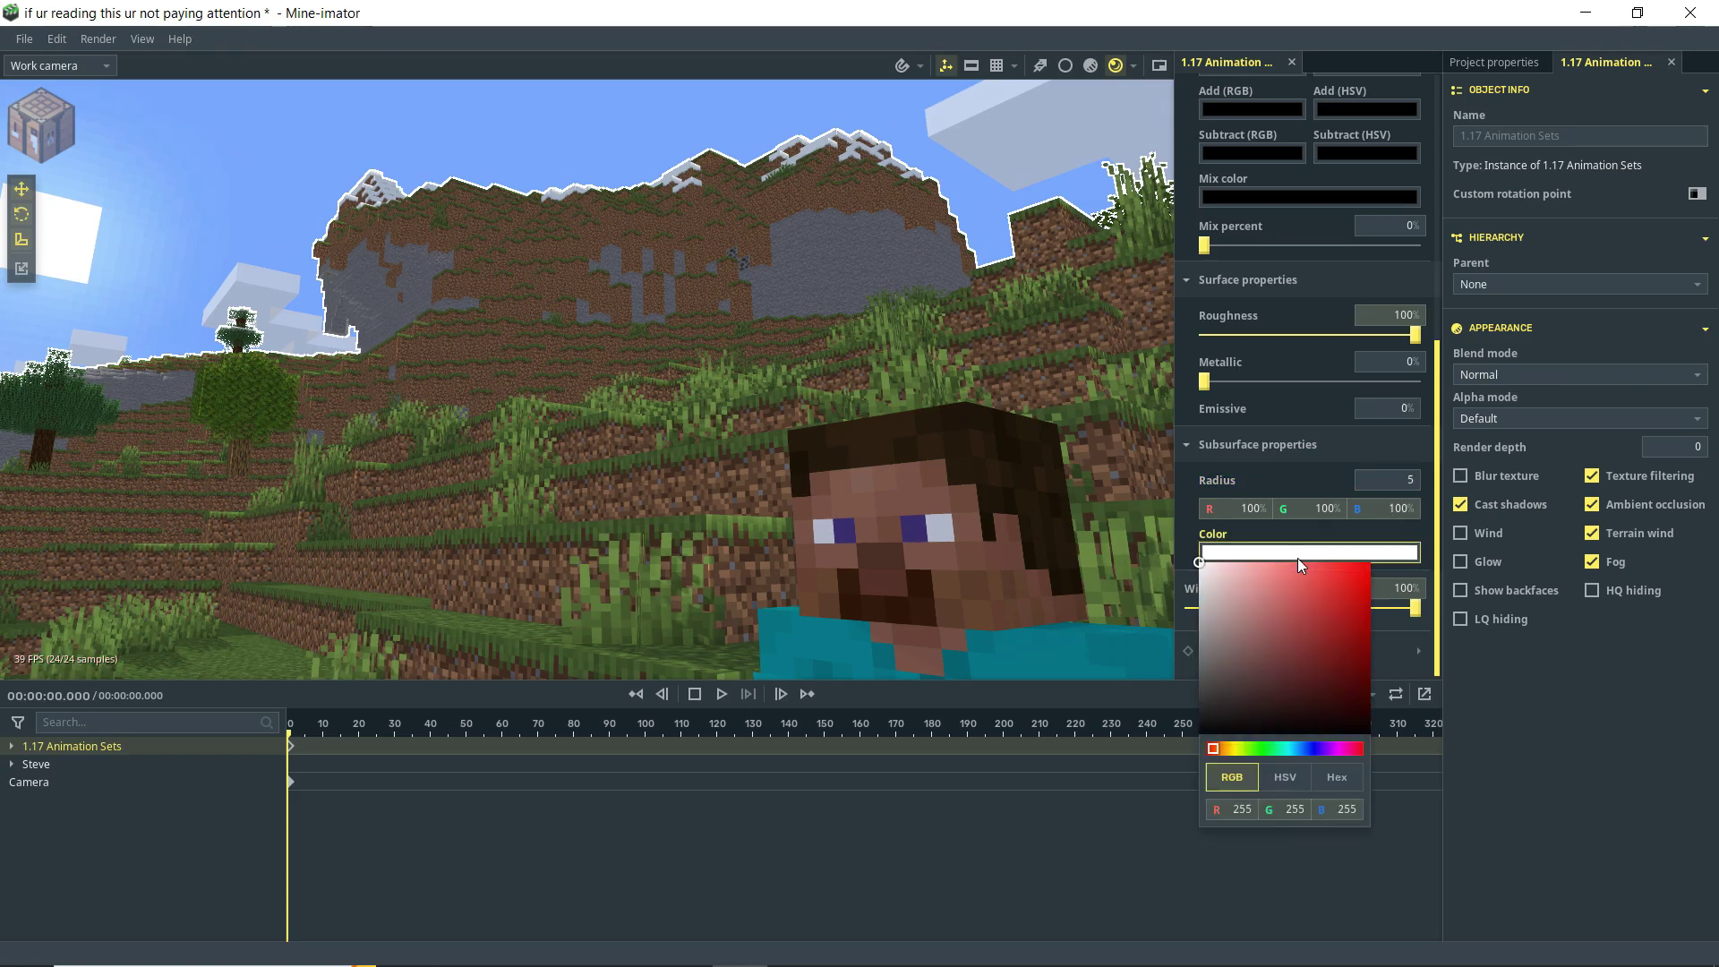
{"action": "left_click_drag", "start_coordinate": [1325, 623], "coordinate": [1462, 533]}
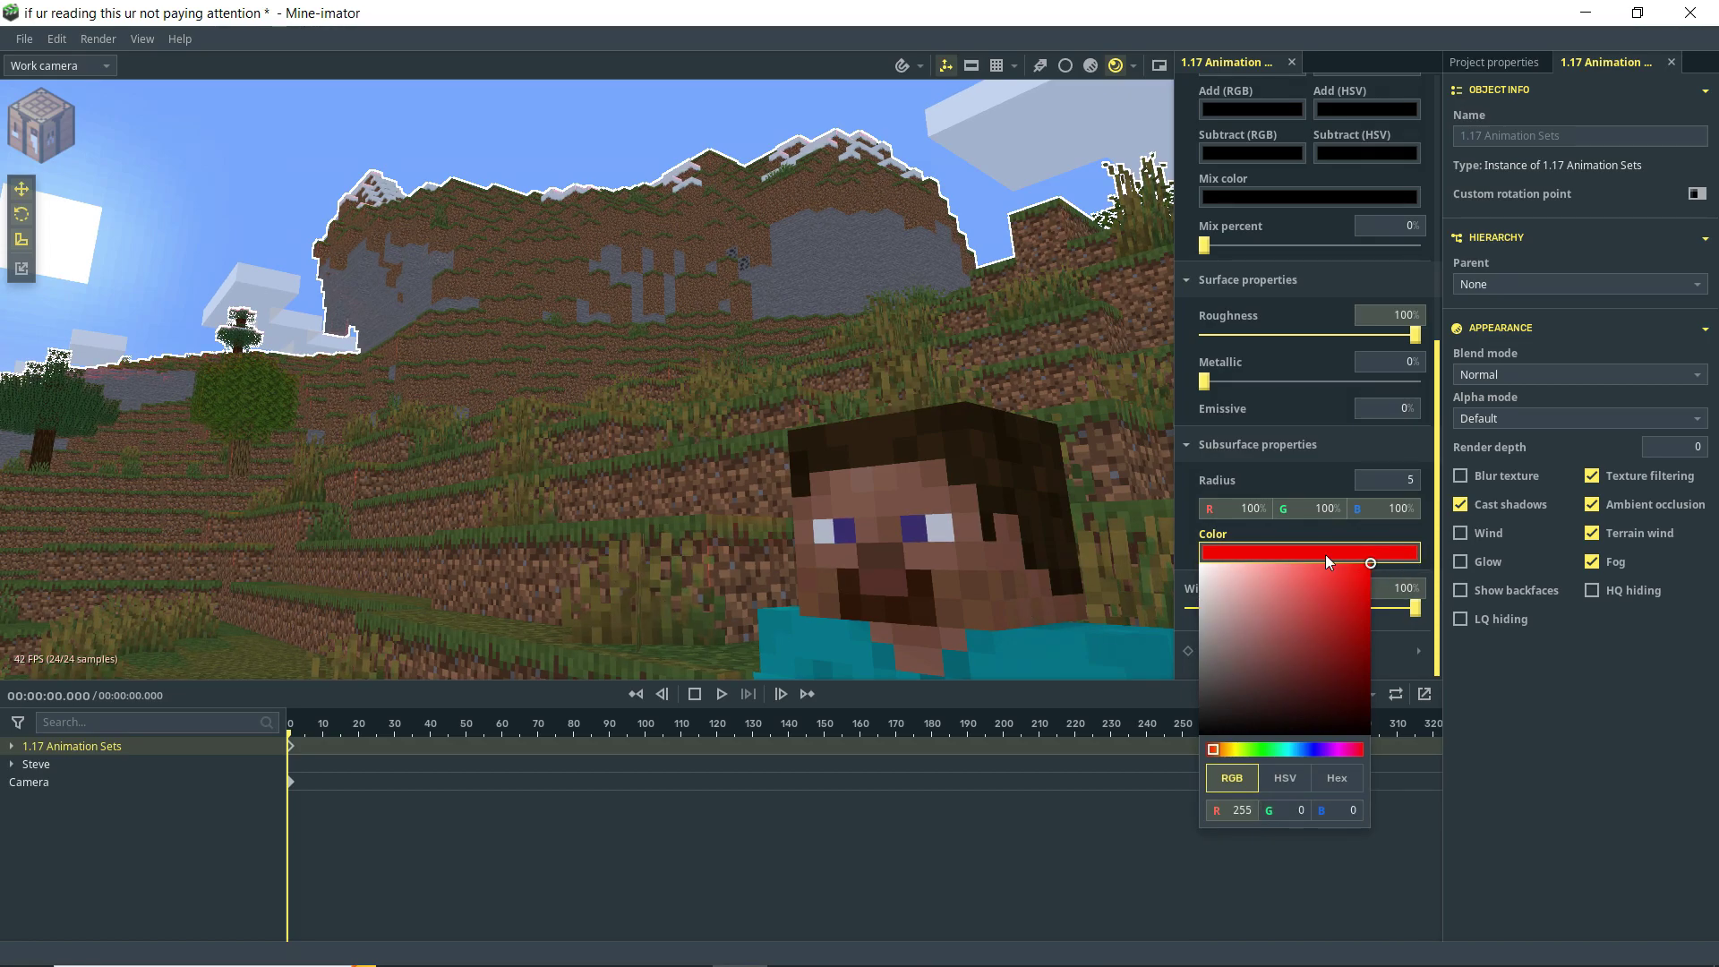
{"action": "left_click_drag", "start_coordinate": [1331, 562], "coordinate": [1189, 550]}
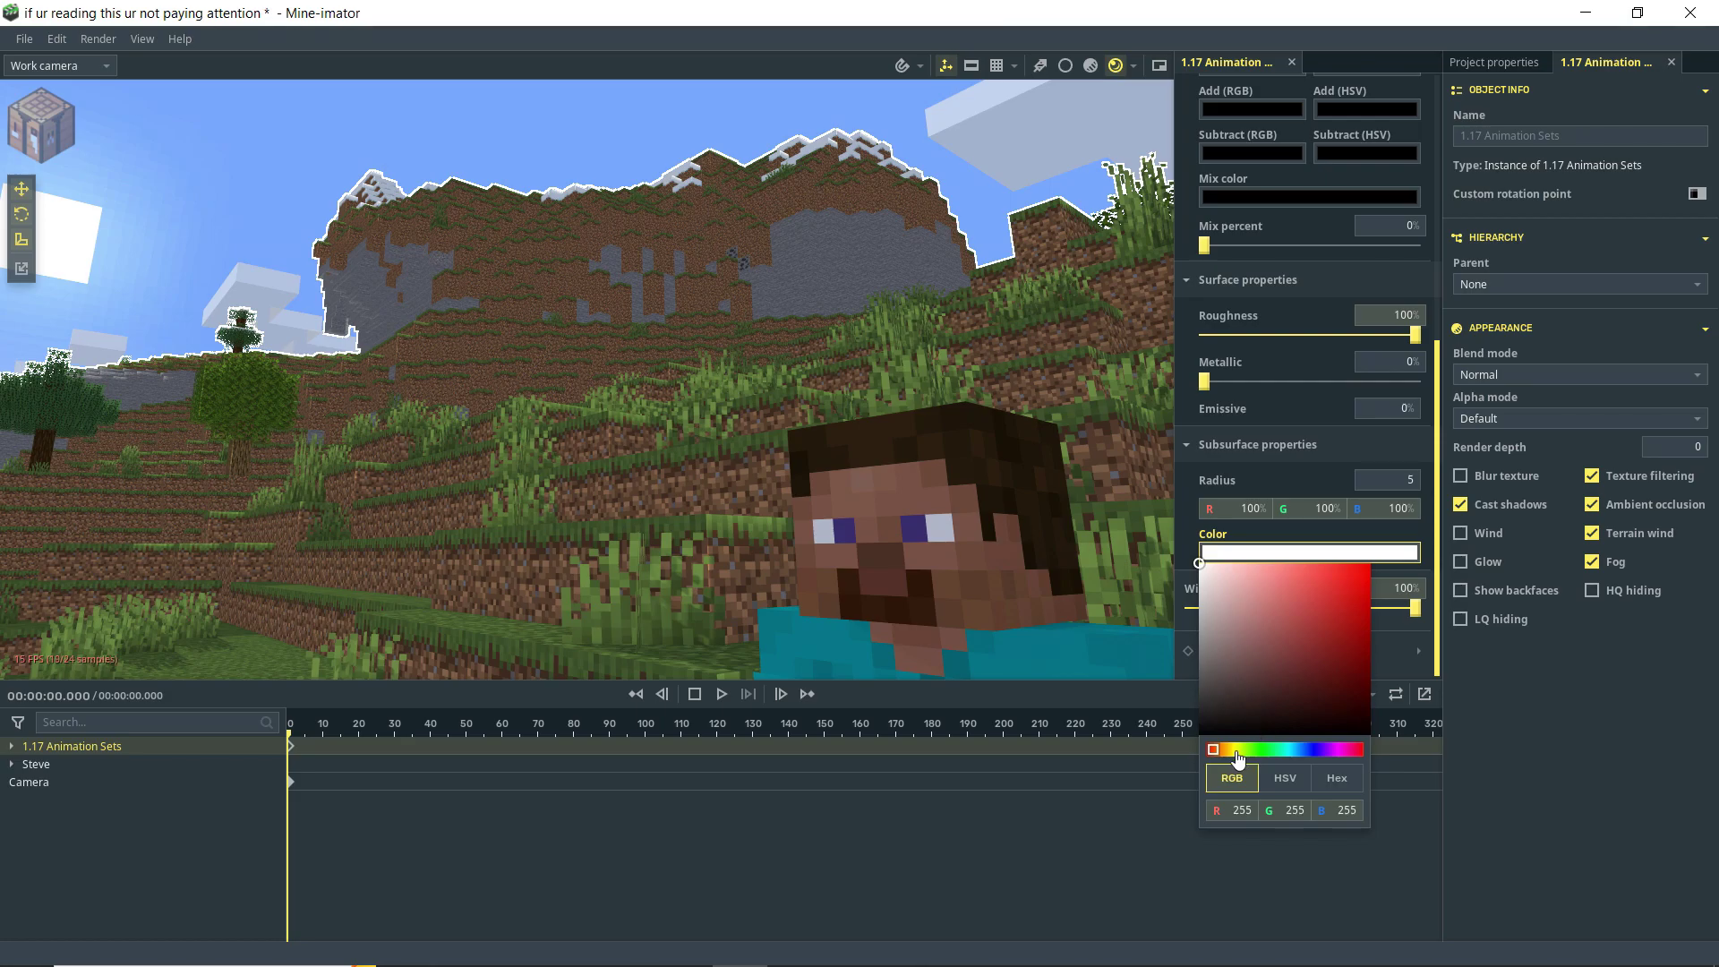
{"action": "left_click_drag", "start_coordinate": [1232, 752], "coordinate": [1244, 752]}
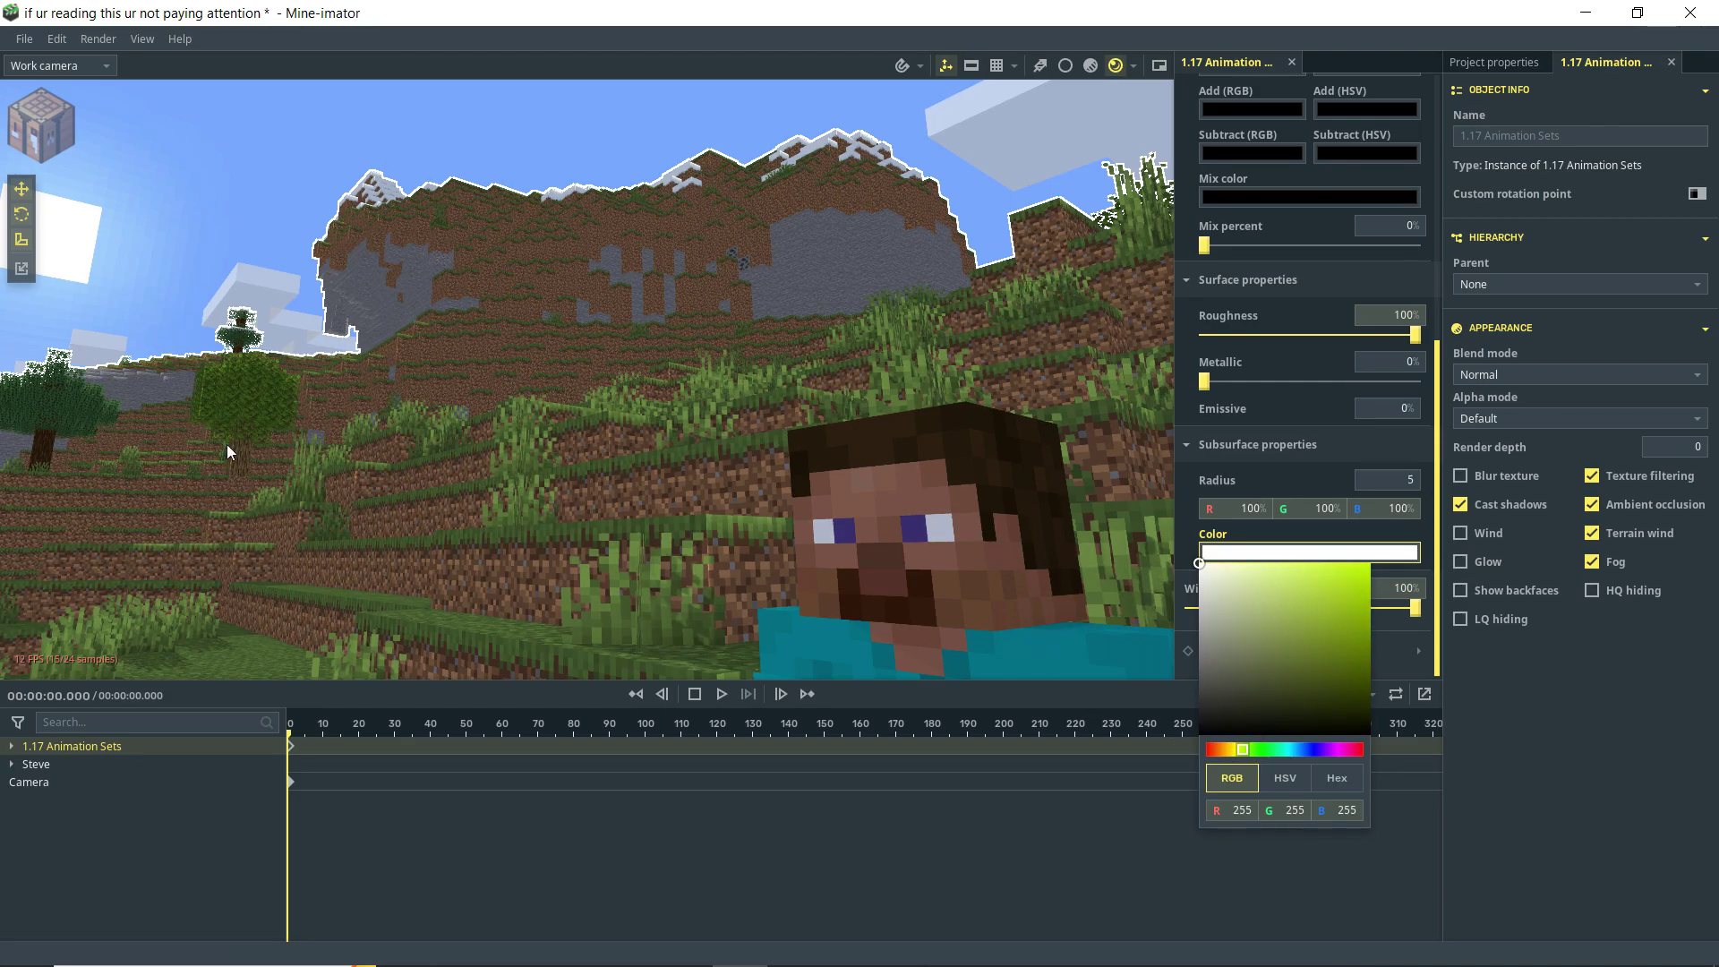
{"action": "left_click_drag", "start_coordinate": [1227, 598], "coordinate": [1254, 564]}
{"action": "left_click_drag", "start_coordinate": [1250, 753], "coordinate": [1255, 755]}
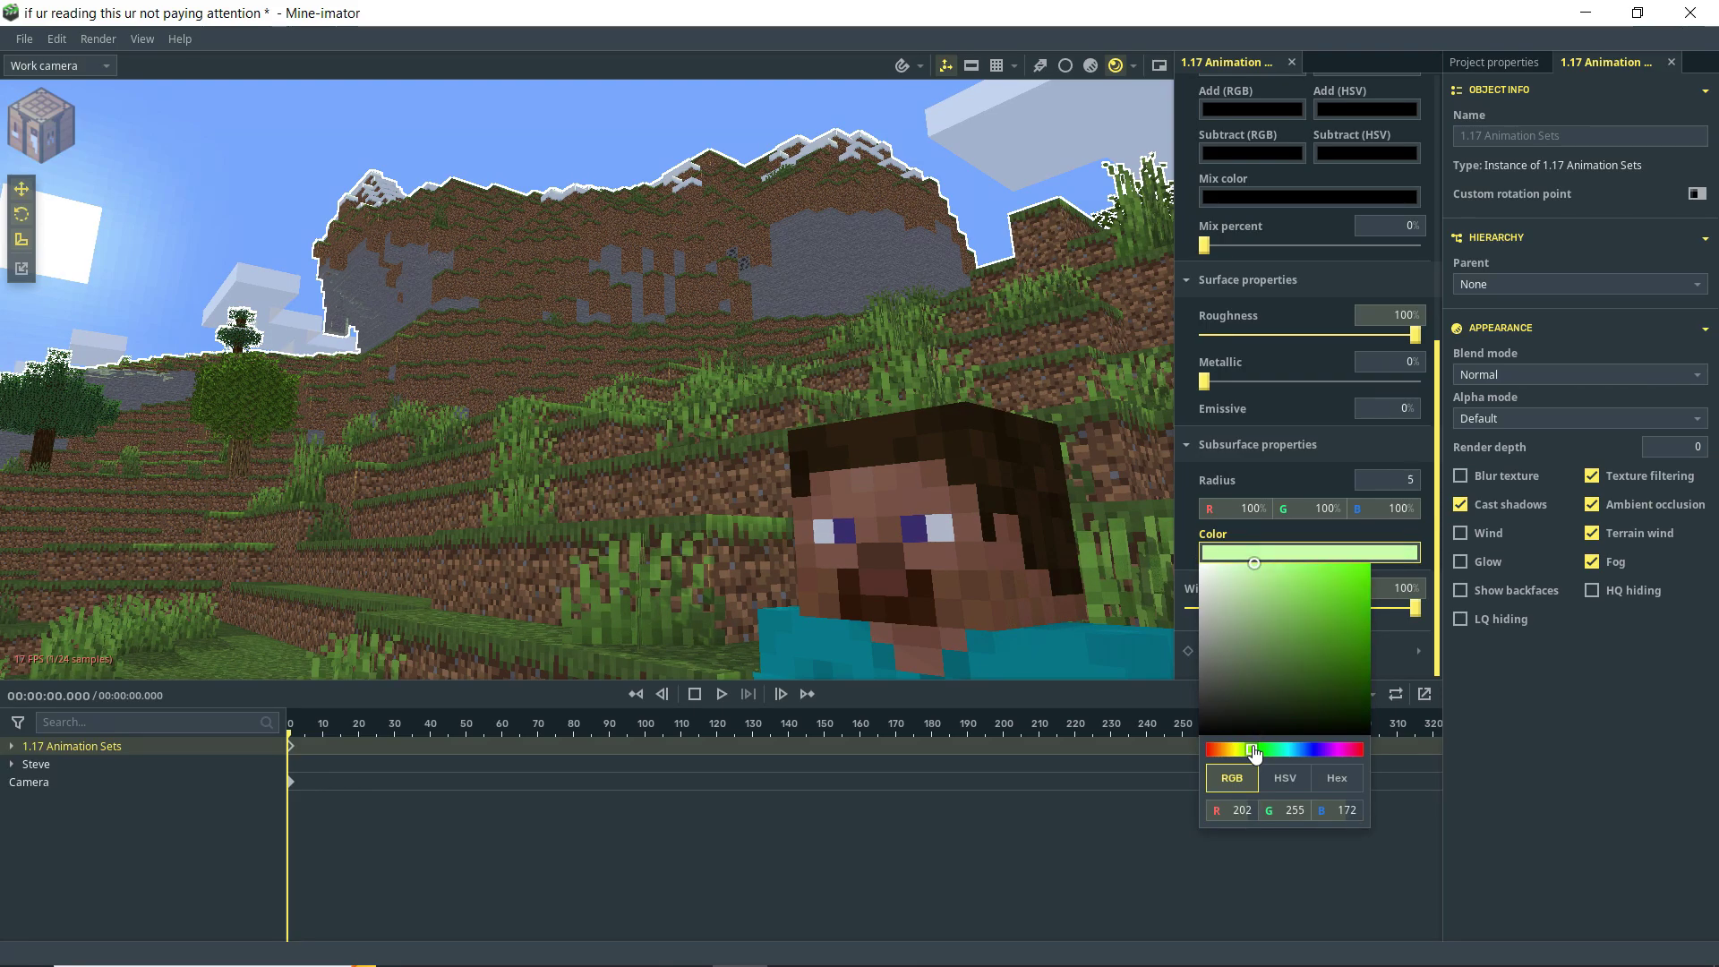
{"action": "key", "text": "ctrl+s"}
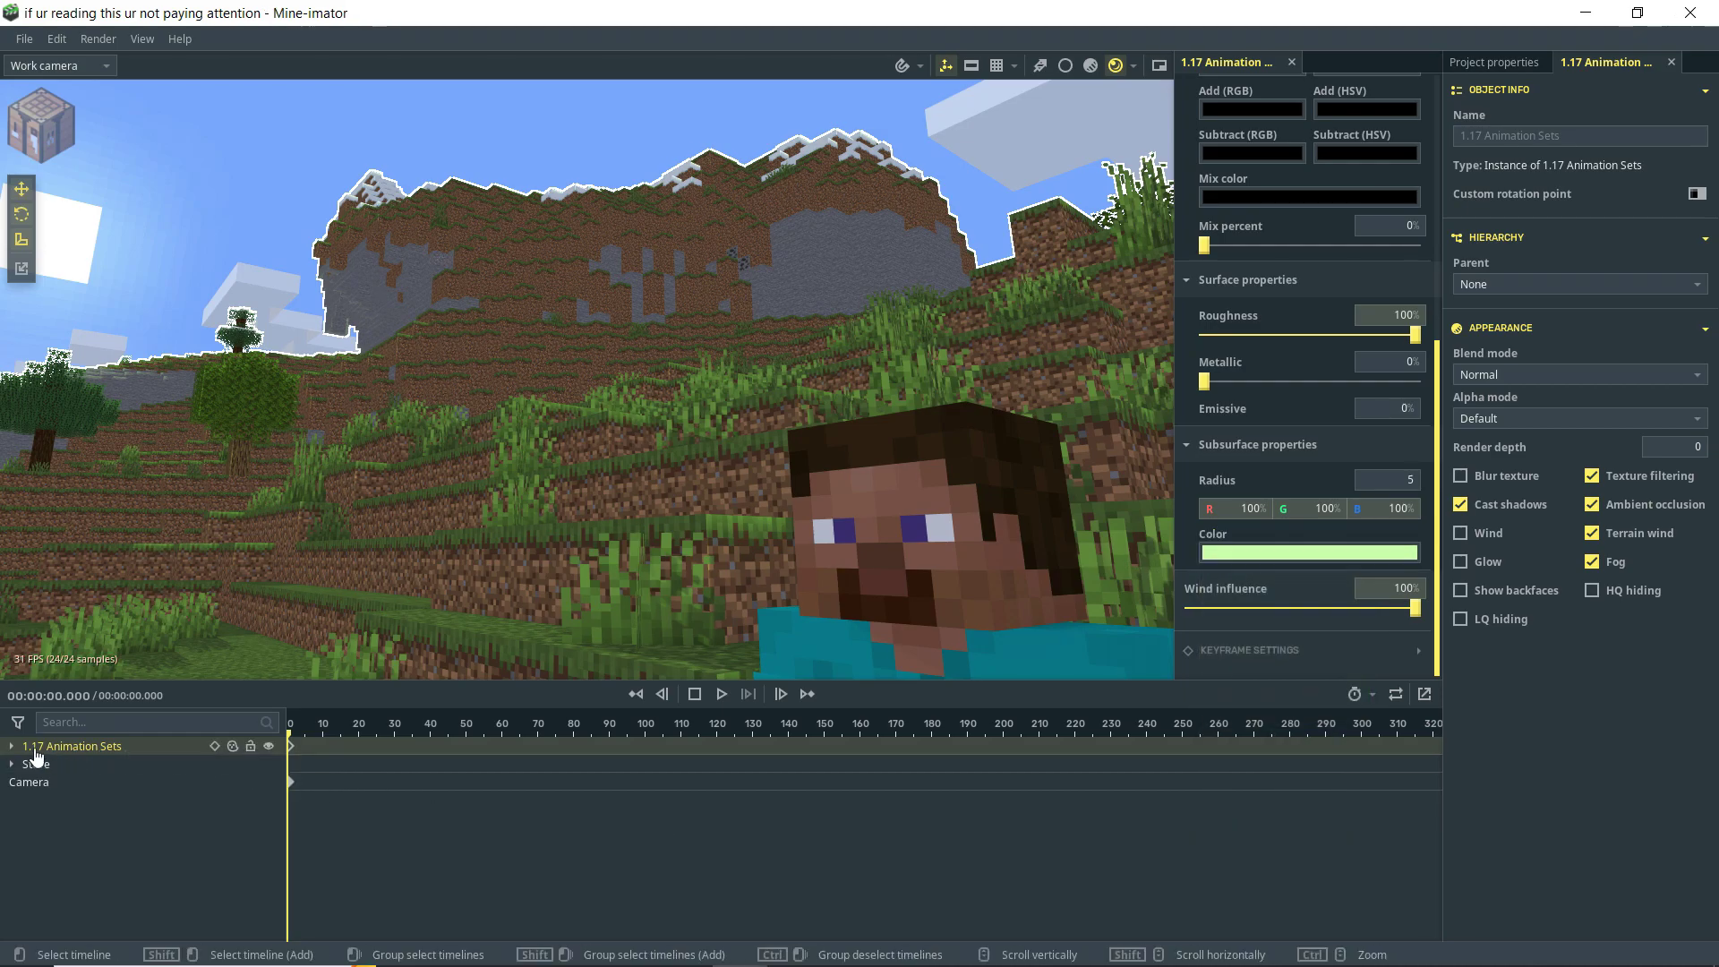
- Select Steve and set his subsurface radius to 13.1 with all channels at 100%
{"action": "left_click", "coordinate": [36, 763]}
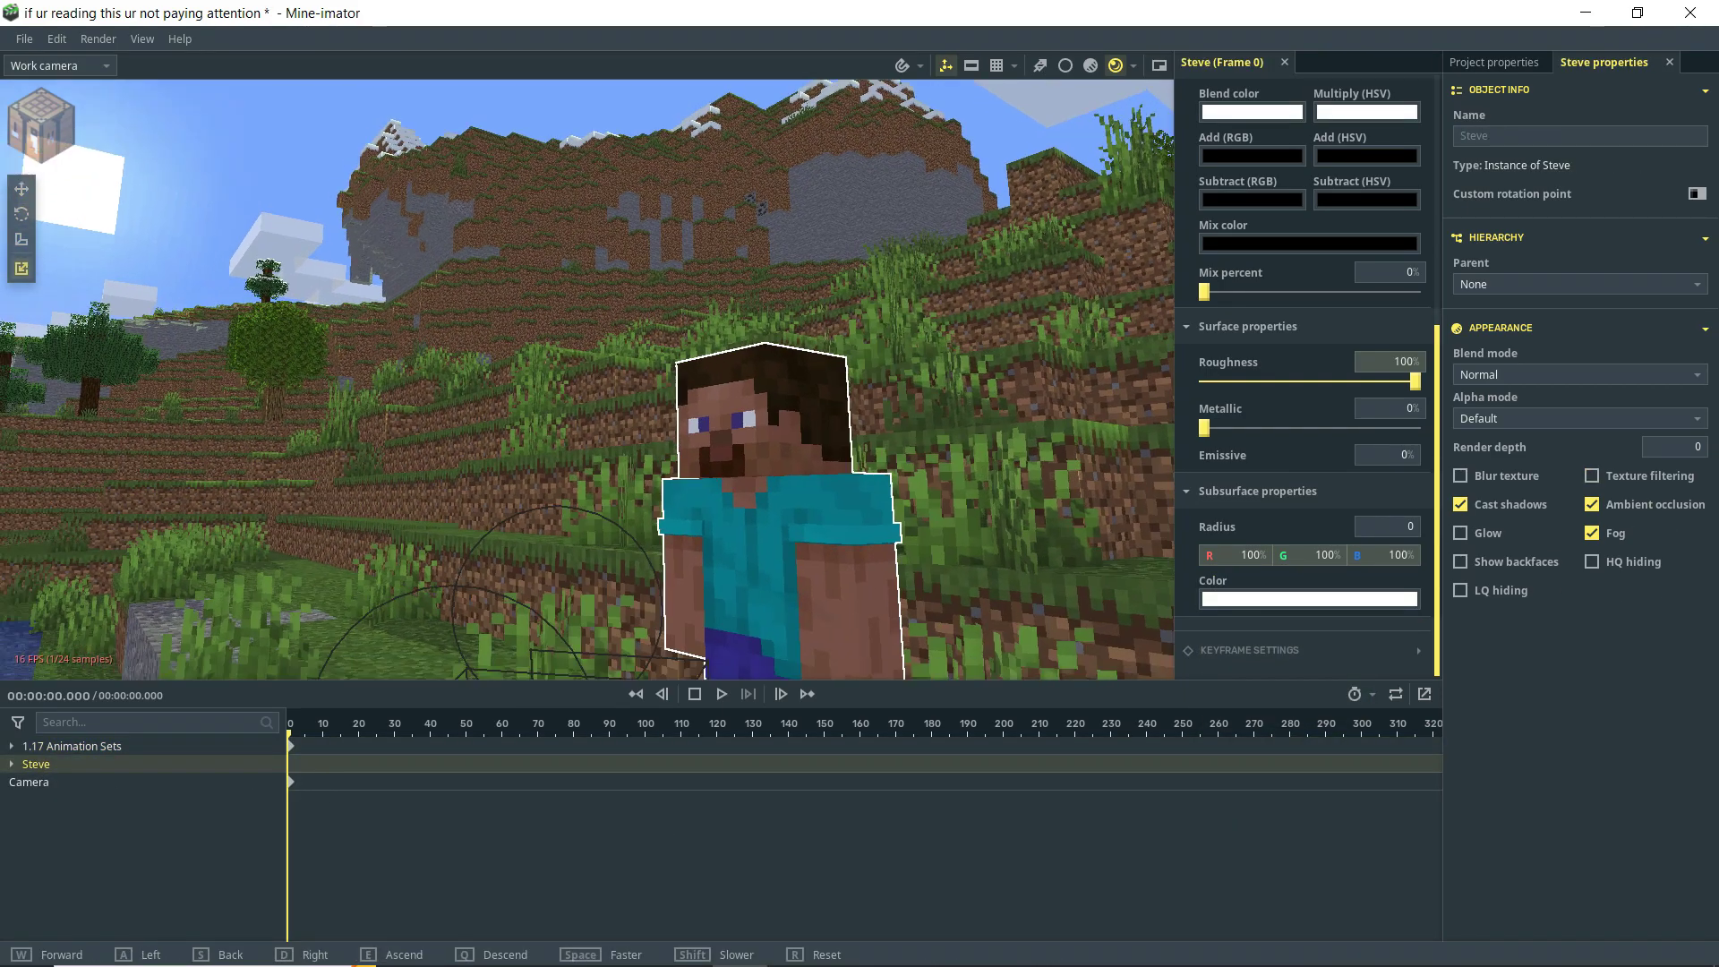
{"action": "right_click_drag", "start_coordinate": [588, 379], "coordinate": [1298, 511]}
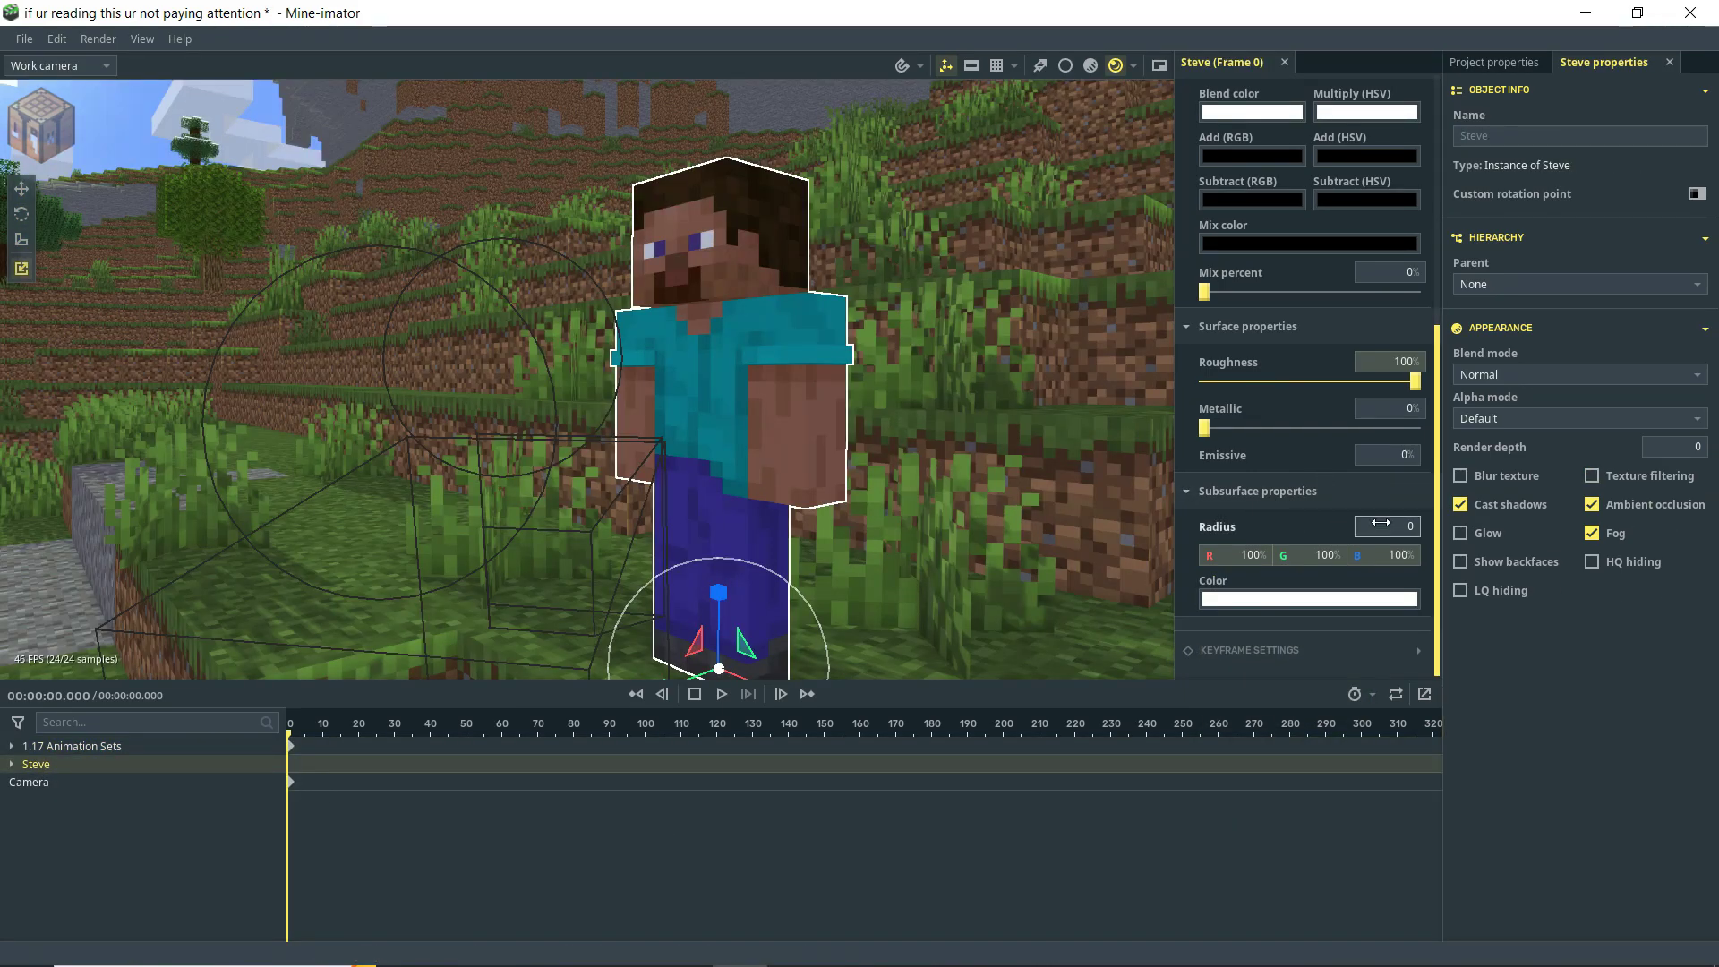
{"action": "left_click_drag", "start_coordinate": [1381, 522], "coordinate": [1433, 522]}
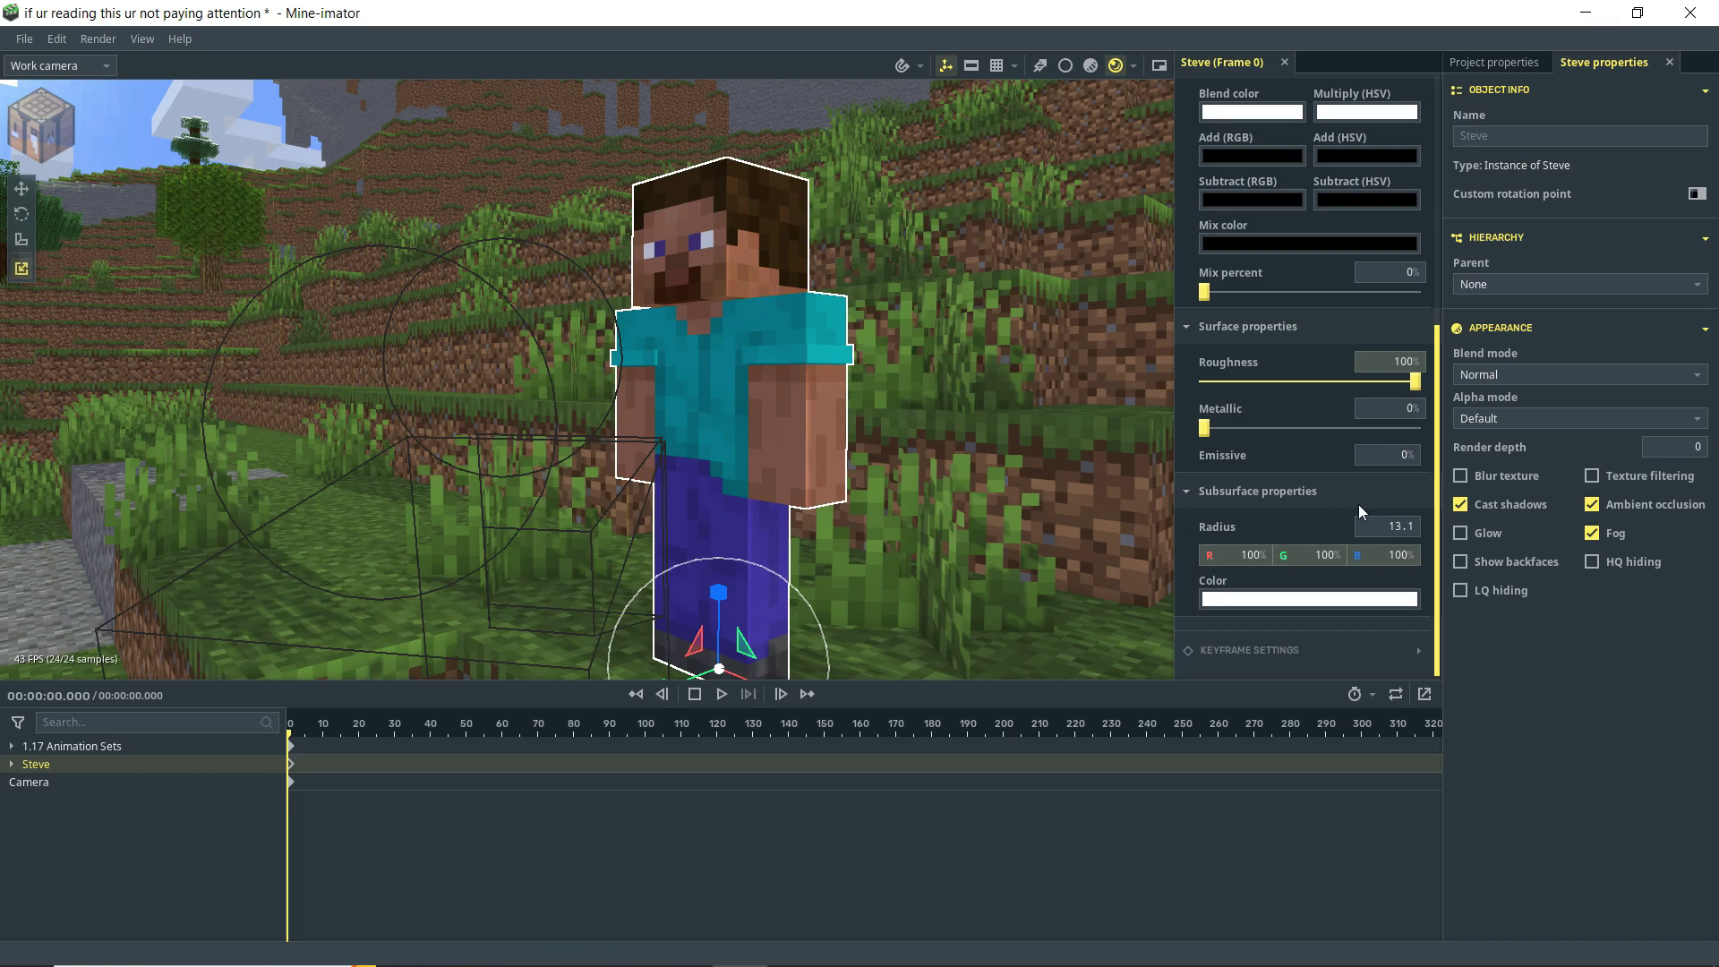
{"action": "scroll", "coordinate": [1289, 569], "scroll_direction": "up", "scroll_amount": 1}
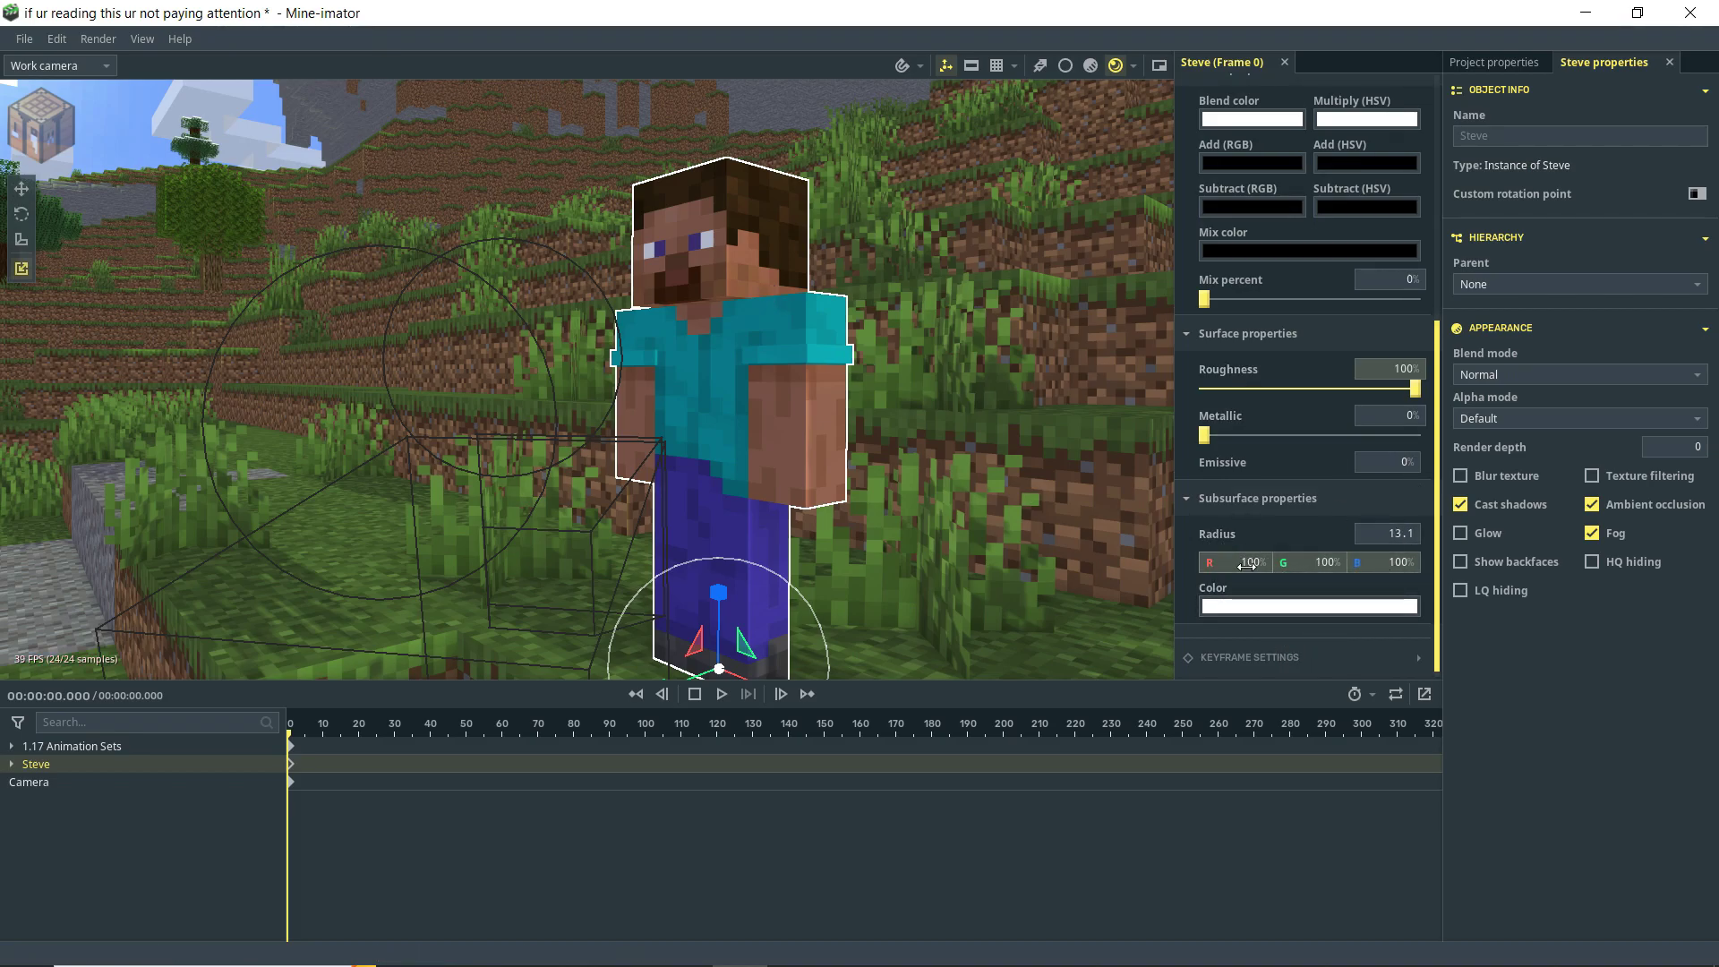
{"action": "mouse_move", "coordinate": [1247, 565]}
{"action": "left_mouse_down"}
{"action": "mouse_move", "coordinate": [1208, 565]}
{"action": "mouse_move", "coordinate": [1283, 565]}
{"action": "mouse_move", "coordinate": [1222, 562]}
{"action": "left_mouse_up"}
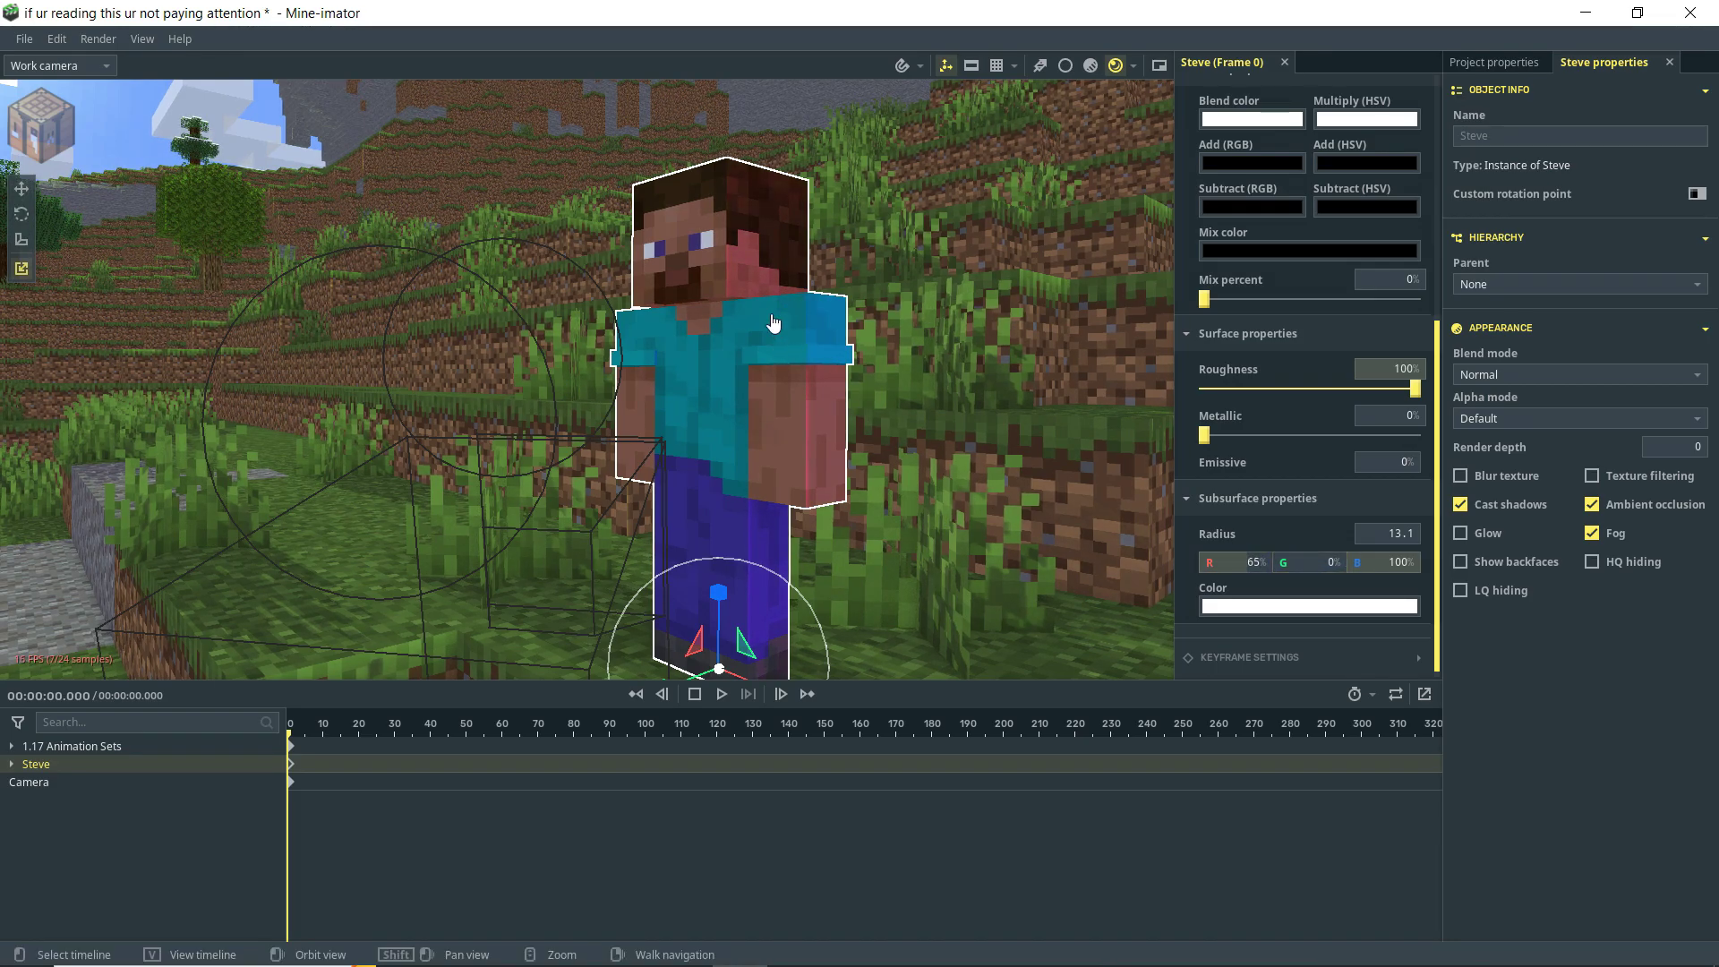
{"action": "left_click_drag", "start_coordinate": [1307, 563], "coordinate": [1397, 562]}
{"action": "mouse_move", "coordinate": [1241, 562]}
{"action": "left_mouse_down"}
{"action": "mouse_move", "coordinate": [1289, 562]}
{"action": "mouse_move", "coordinate": [1241, 561]}
{"action": "left_mouse_up"}
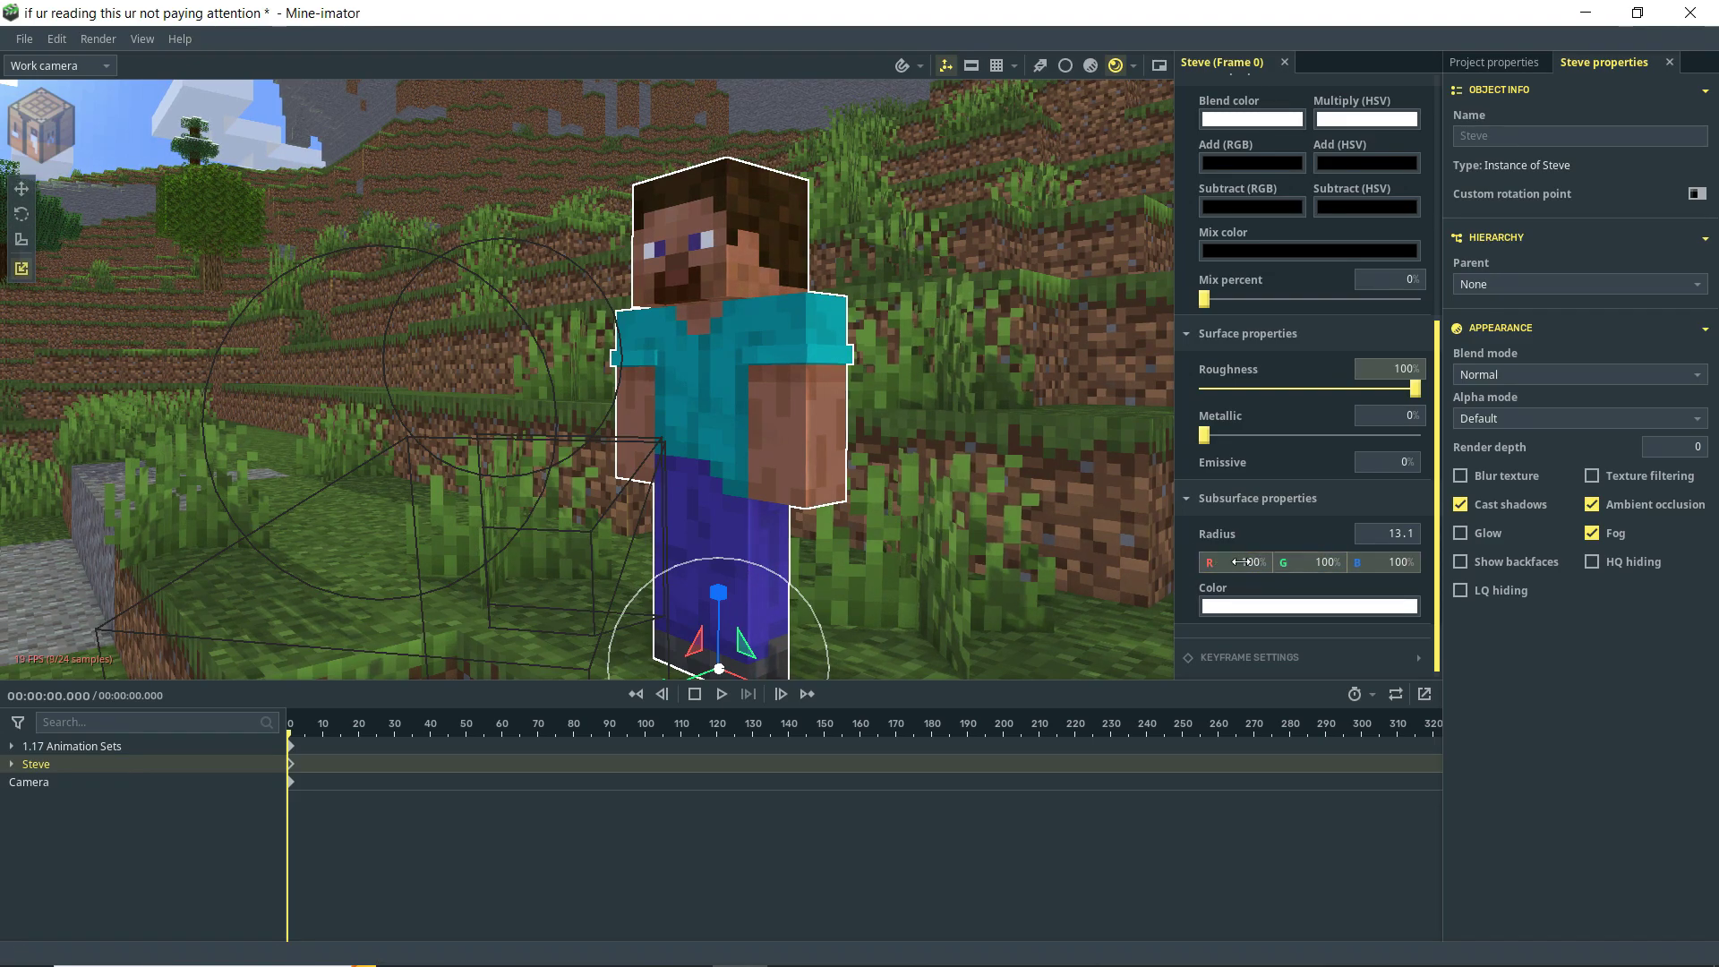
- Set Steve's subsurface colour to white and save the project
{"action": "left_click", "coordinate": [1306, 610]}
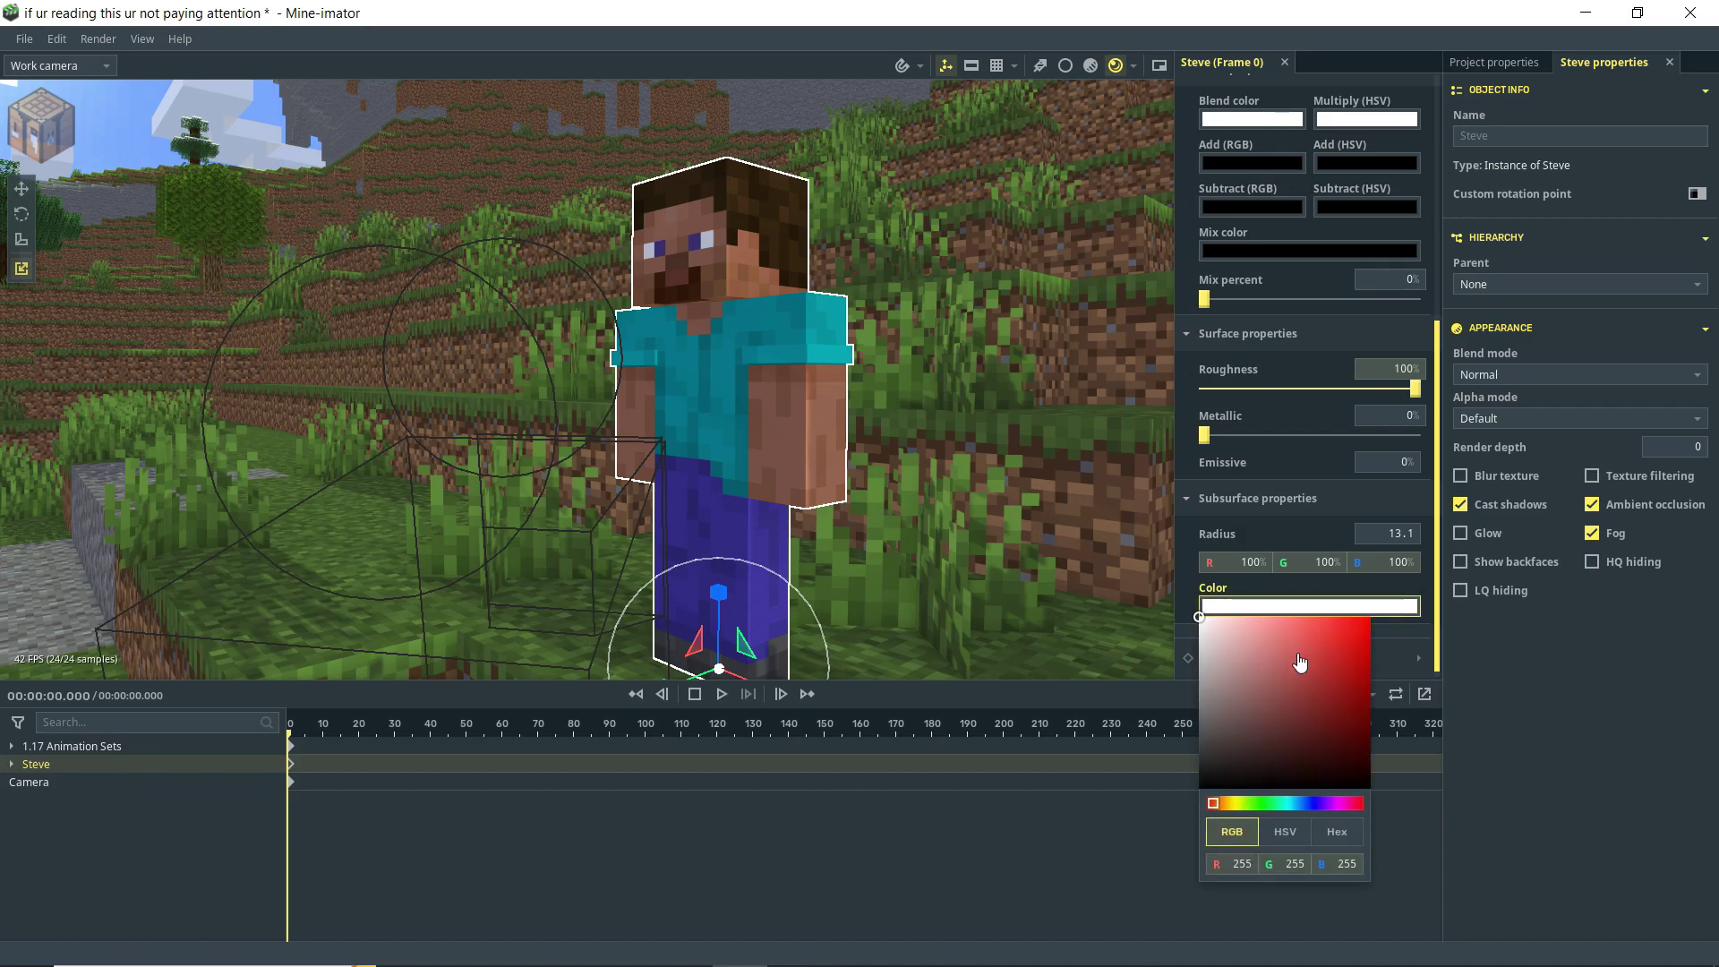
{"action": "left_click_drag", "start_coordinate": [1300, 664], "coordinate": [1371, 617]}
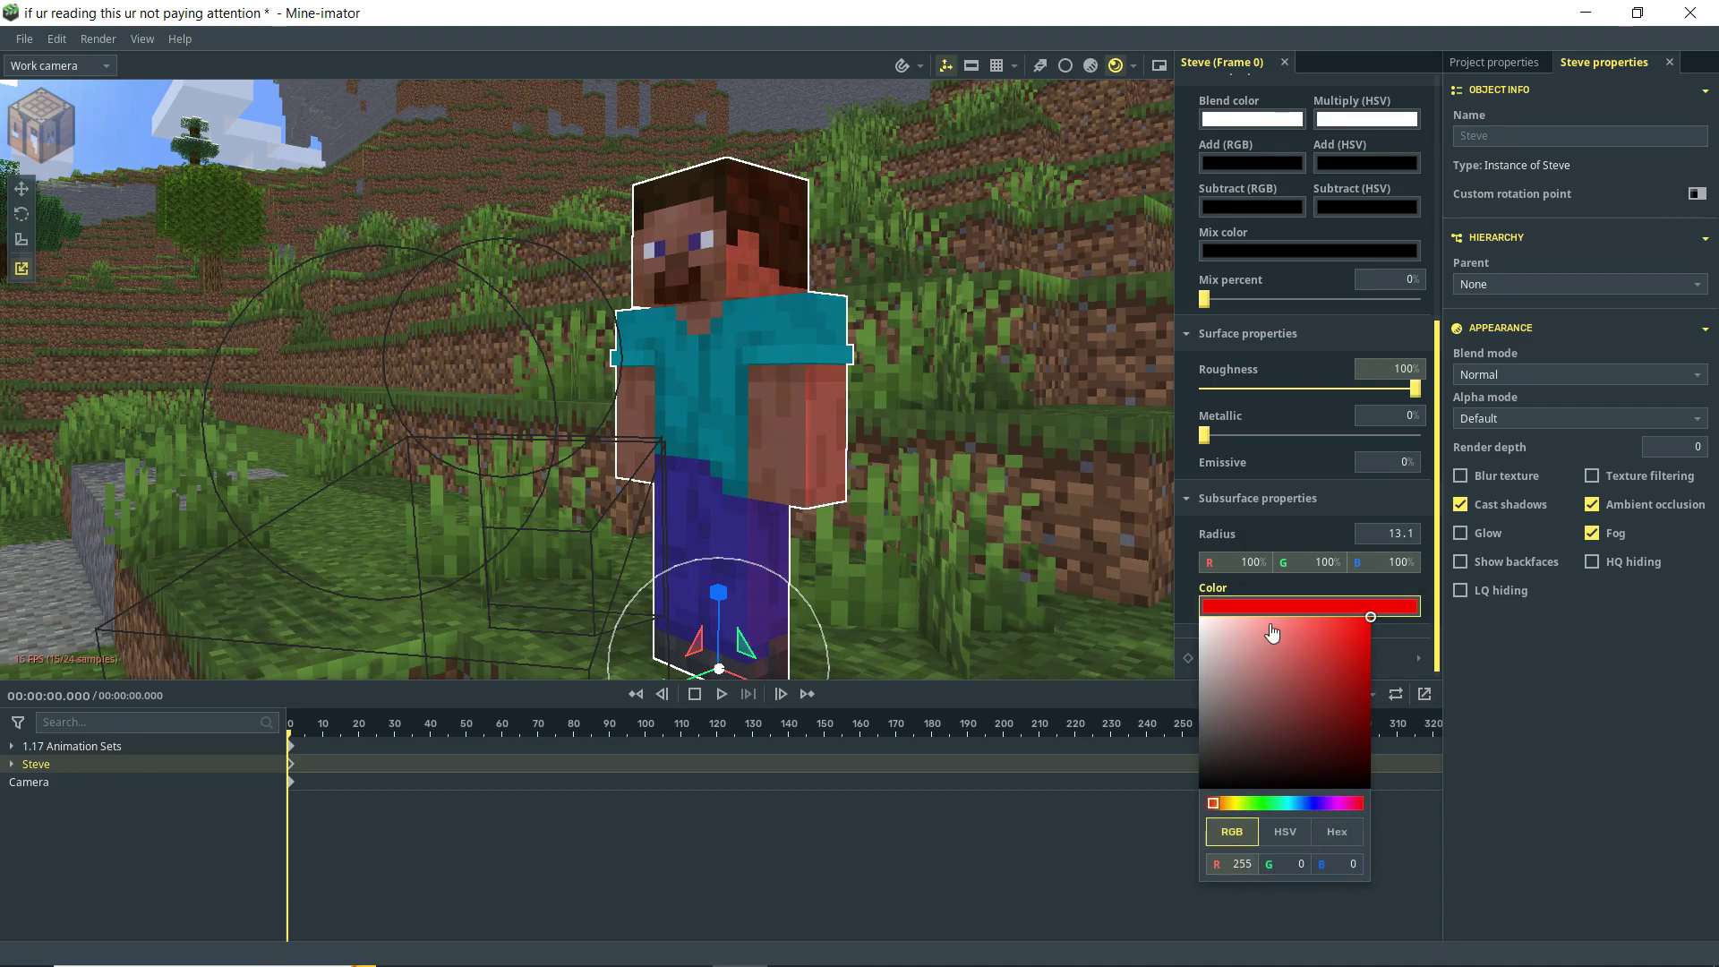
{"action": "left_click_drag", "start_coordinate": [1271, 633], "coordinate": [1040, 537]}
{"action": "left_click", "coordinate": [1534, 722]}
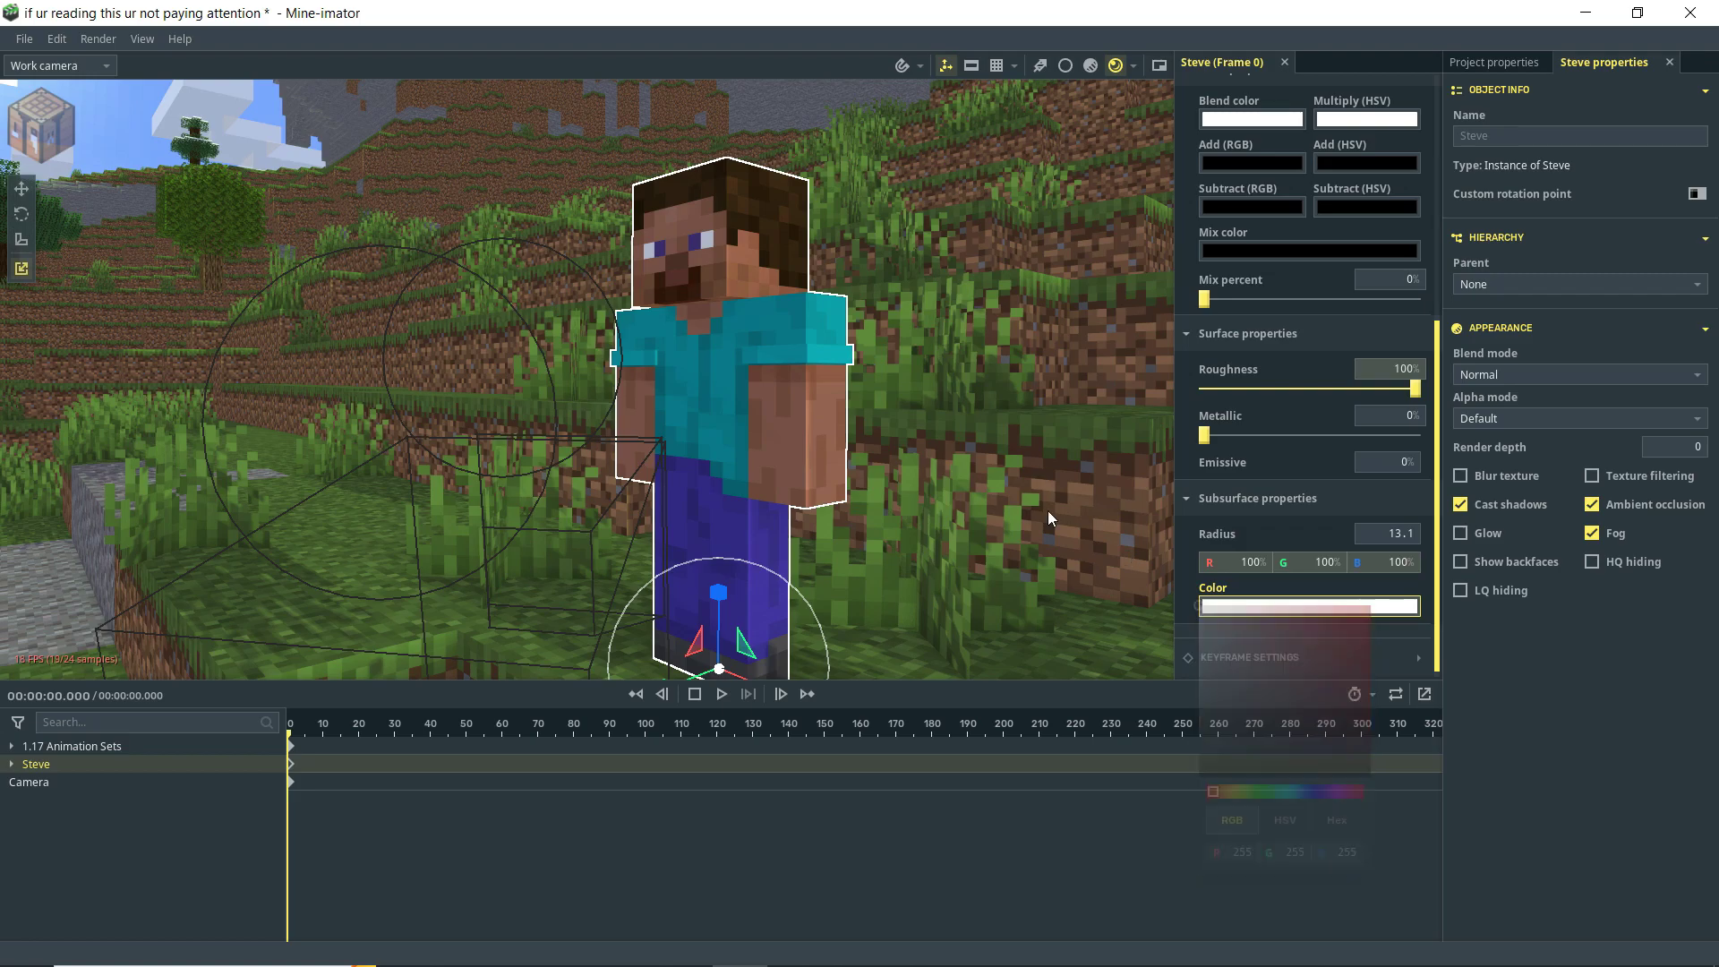
{"action": "key", "text": "ctrl+s"}
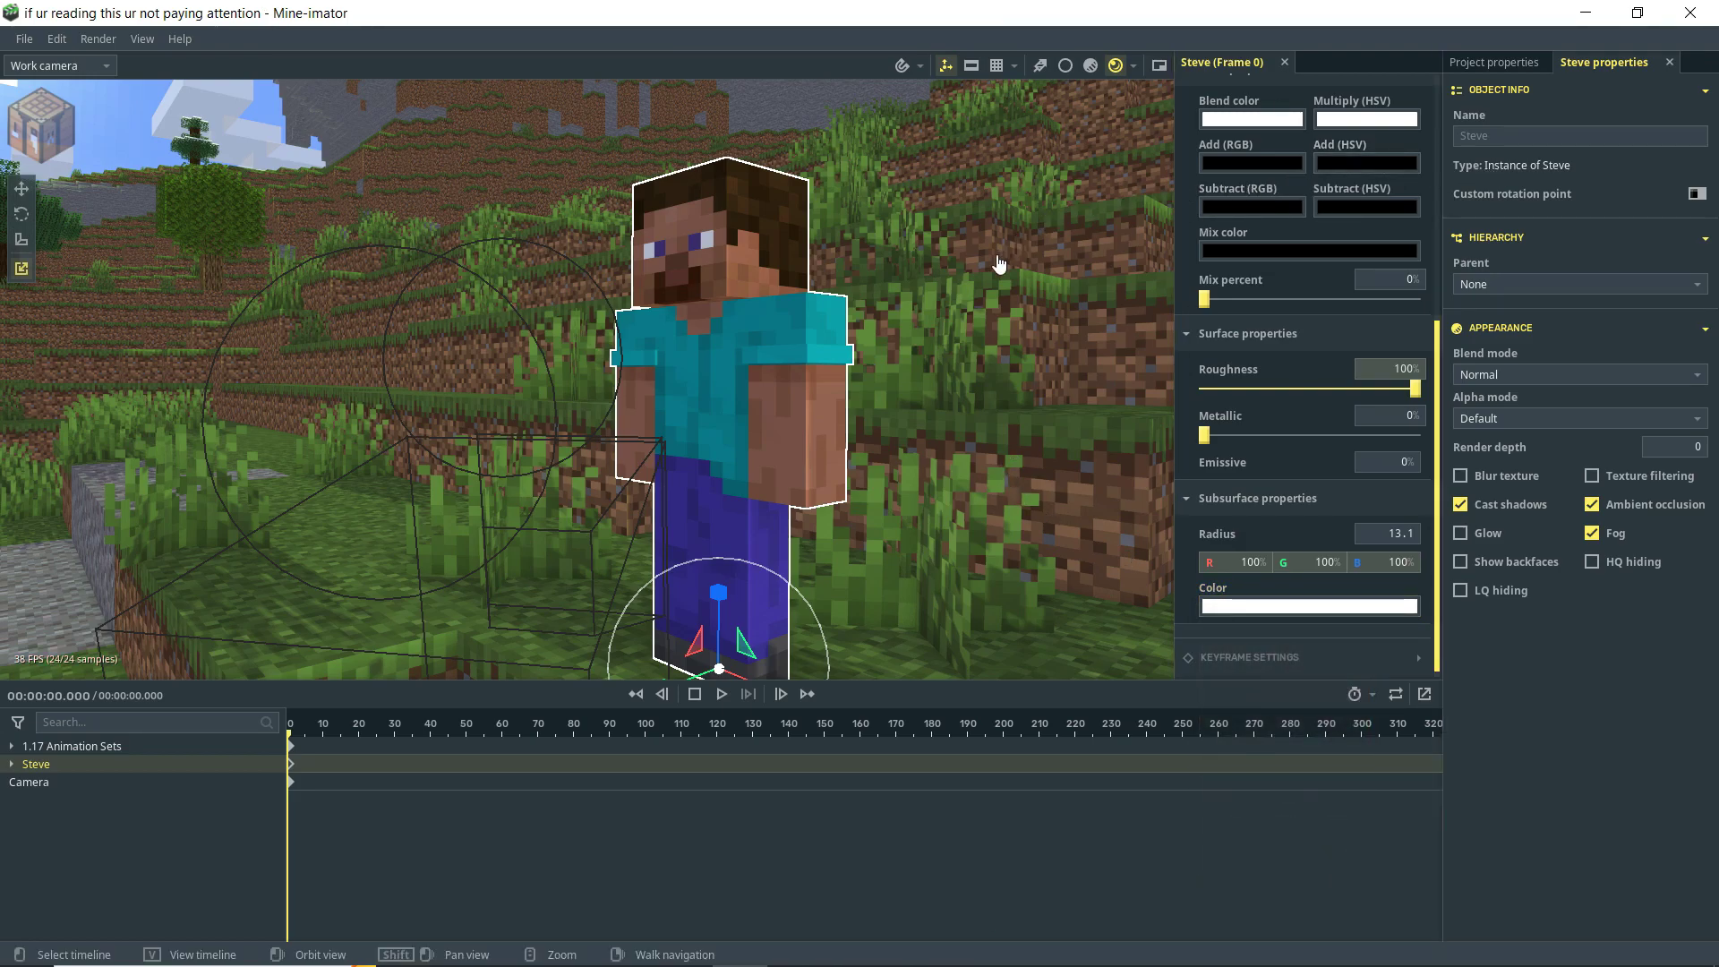
- Raise the environment sunlight strength to 200%
{"action": "left_click", "coordinate": [1507, 67]}
{"action": "left_click", "coordinate": [1514, 115]}
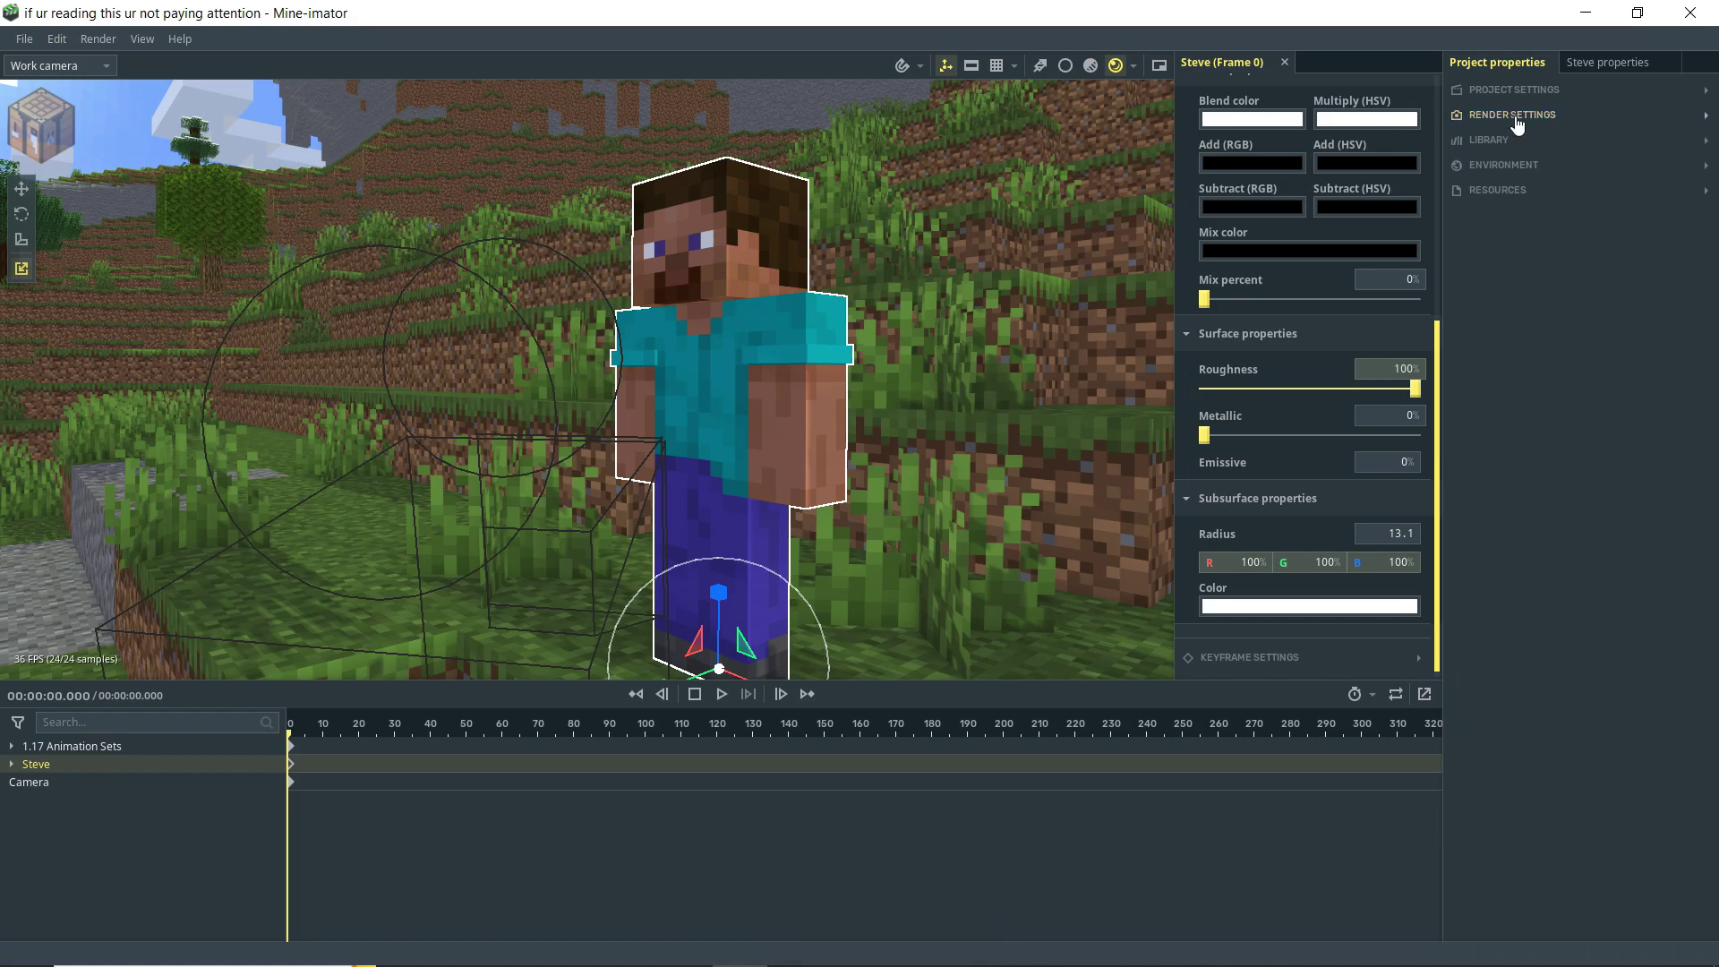
{"action": "left_click", "coordinate": [1511, 170]}
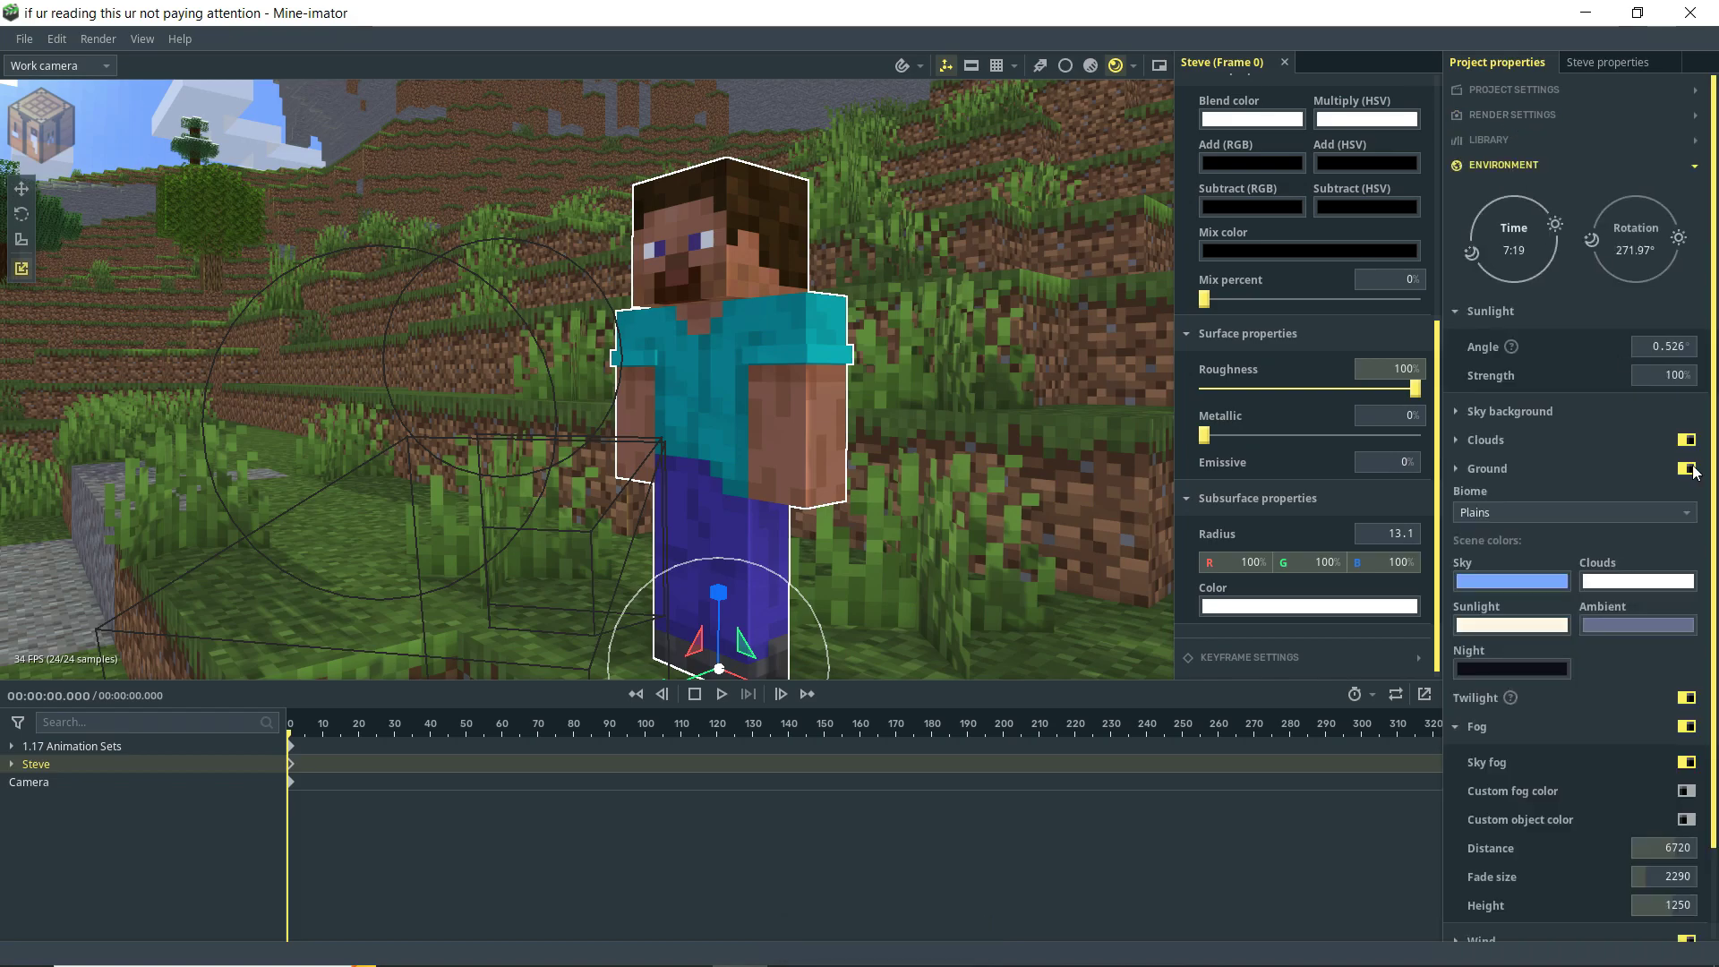
{"action": "left_click", "coordinate": [1671, 377]}
{"action": "type", "text": "200"}
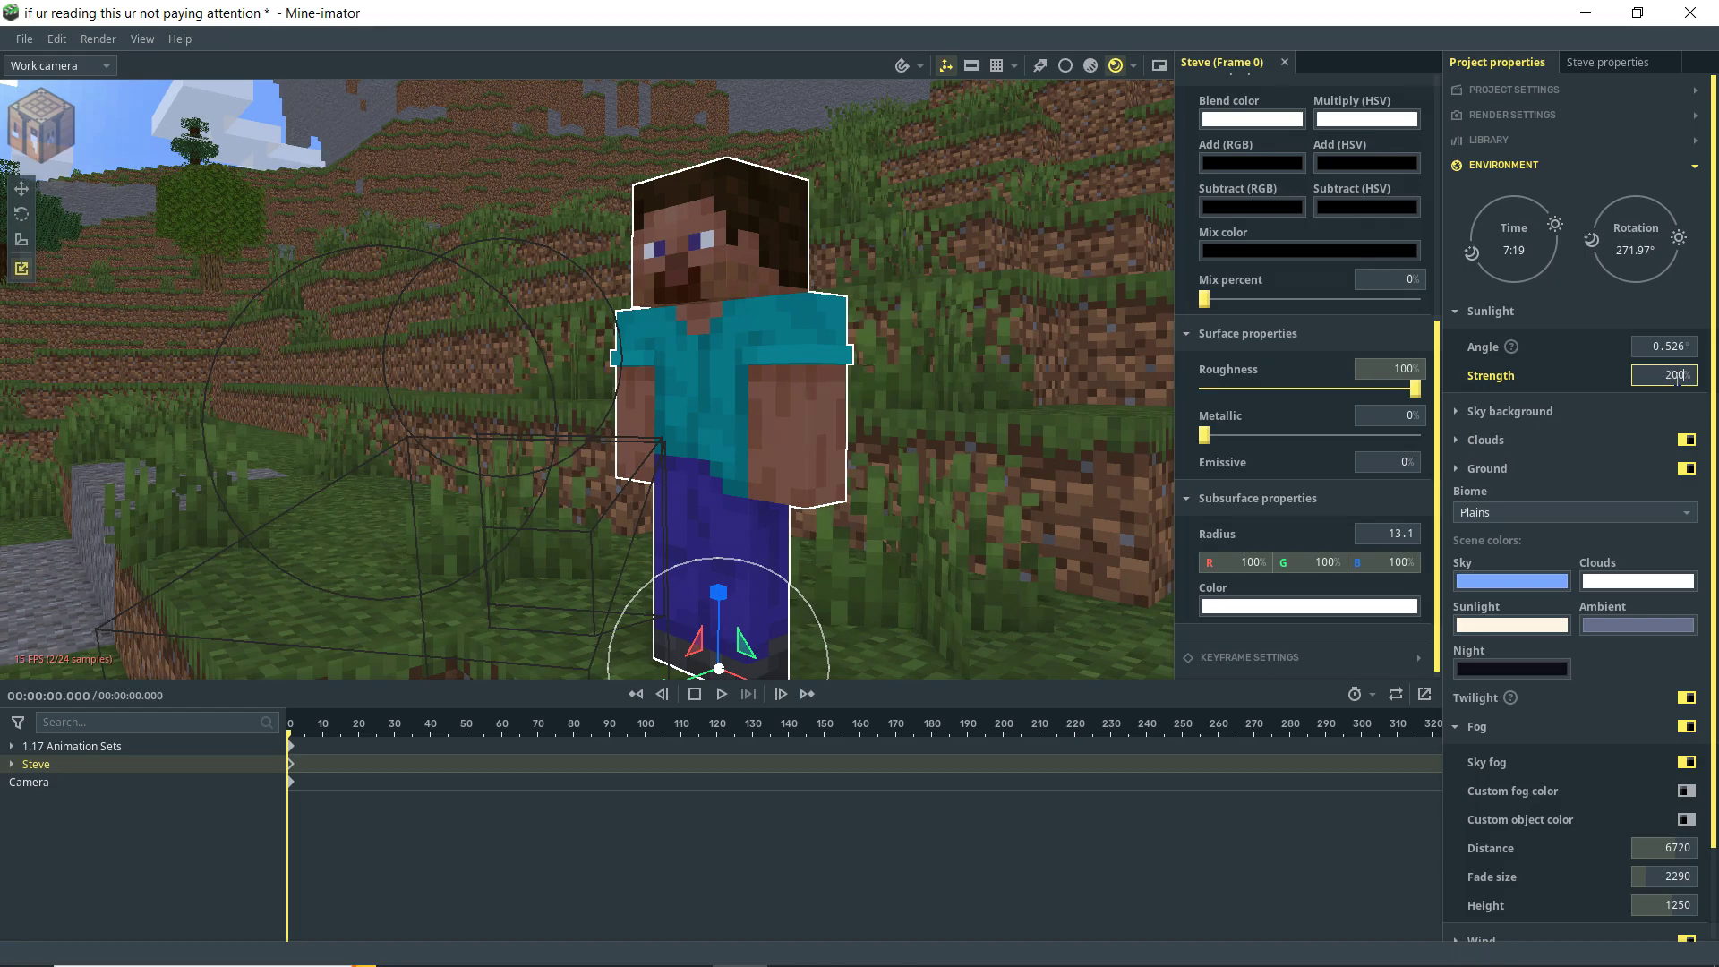
{"action": "key", "text": "Return"}
{"action": "middle_click_drag", "start_coordinate": [892, 366], "coordinate": [729, 429]}
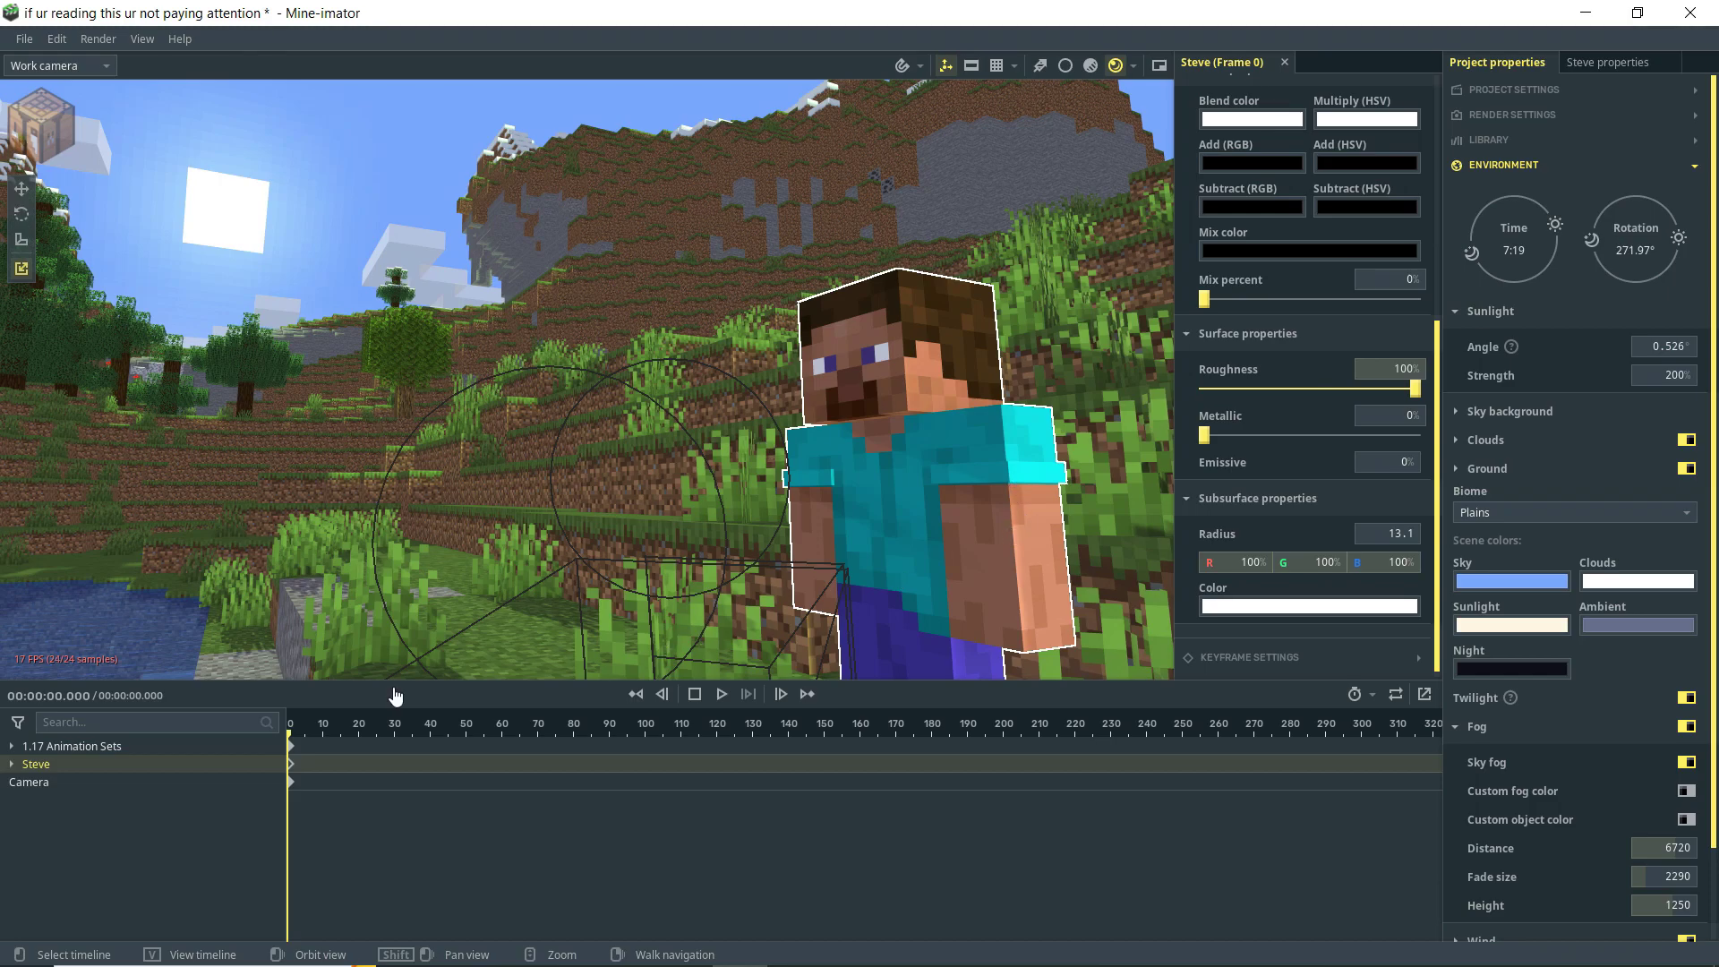
- Set the 1.17 Animation Sets subsurface radius to 2
{"action": "left_click", "coordinate": [89, 747]}
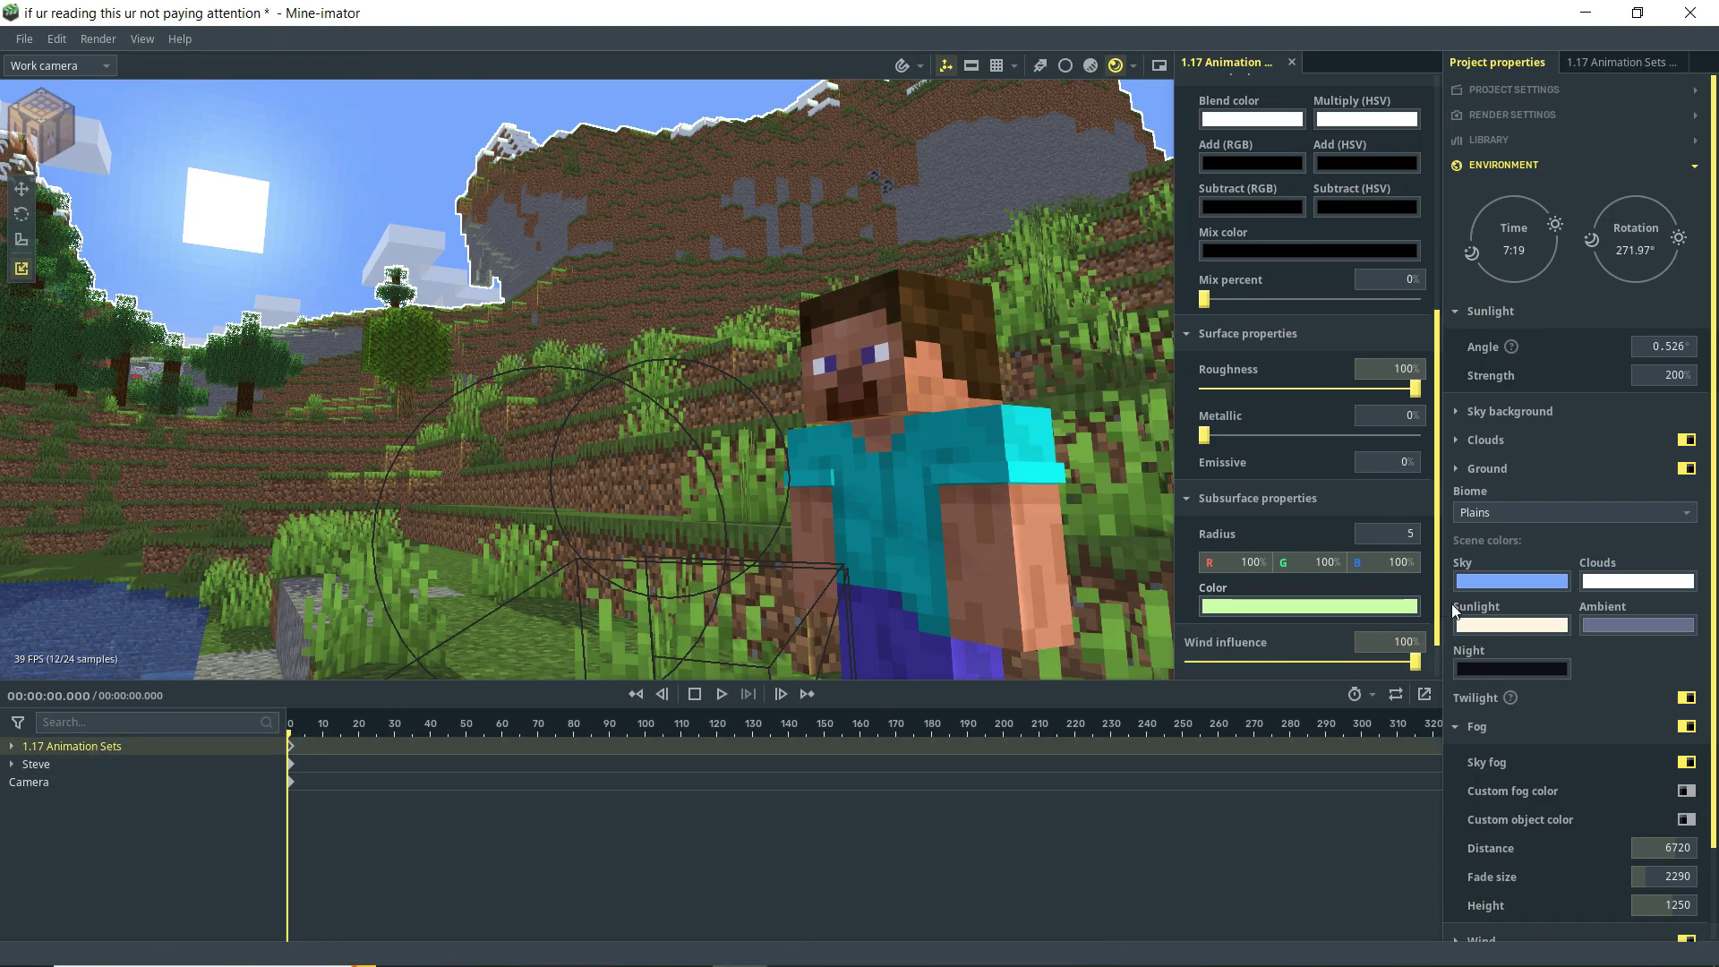
{"action": "left_click", "coordinate": [1397, 533]}
{"action": "type", "text": "2"}
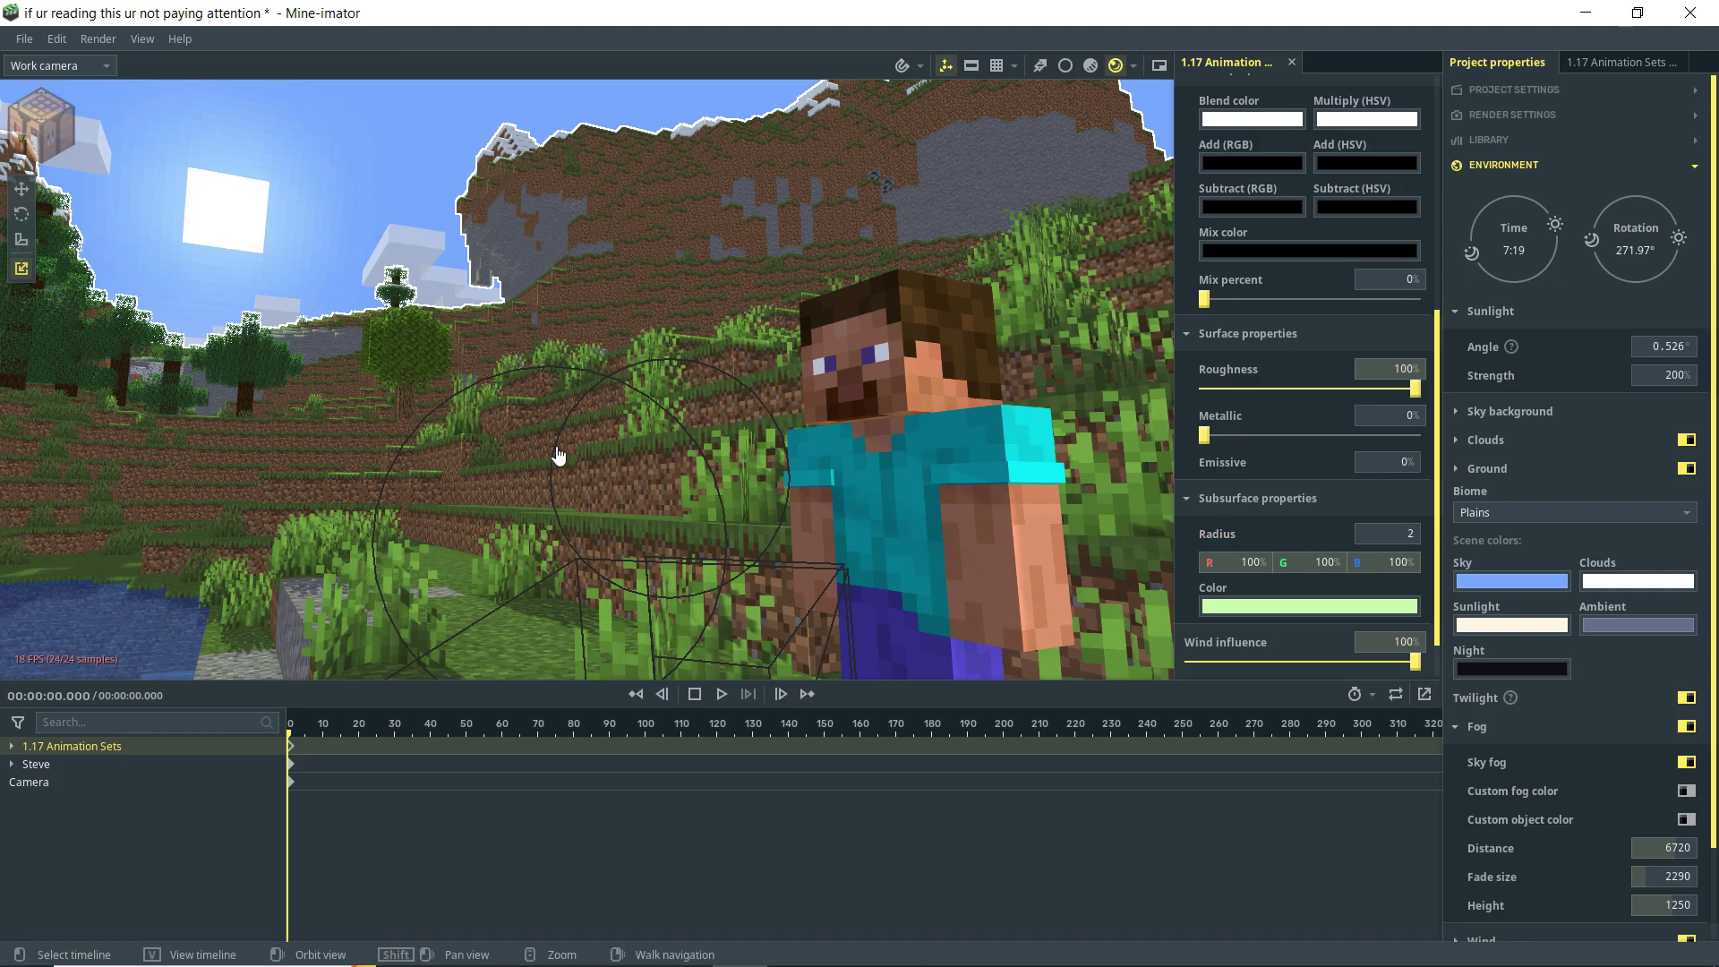
- Frame Steve in the view and set his subsurface radius to 1
{"action": "left_click", "coordinate": [103, 764]}
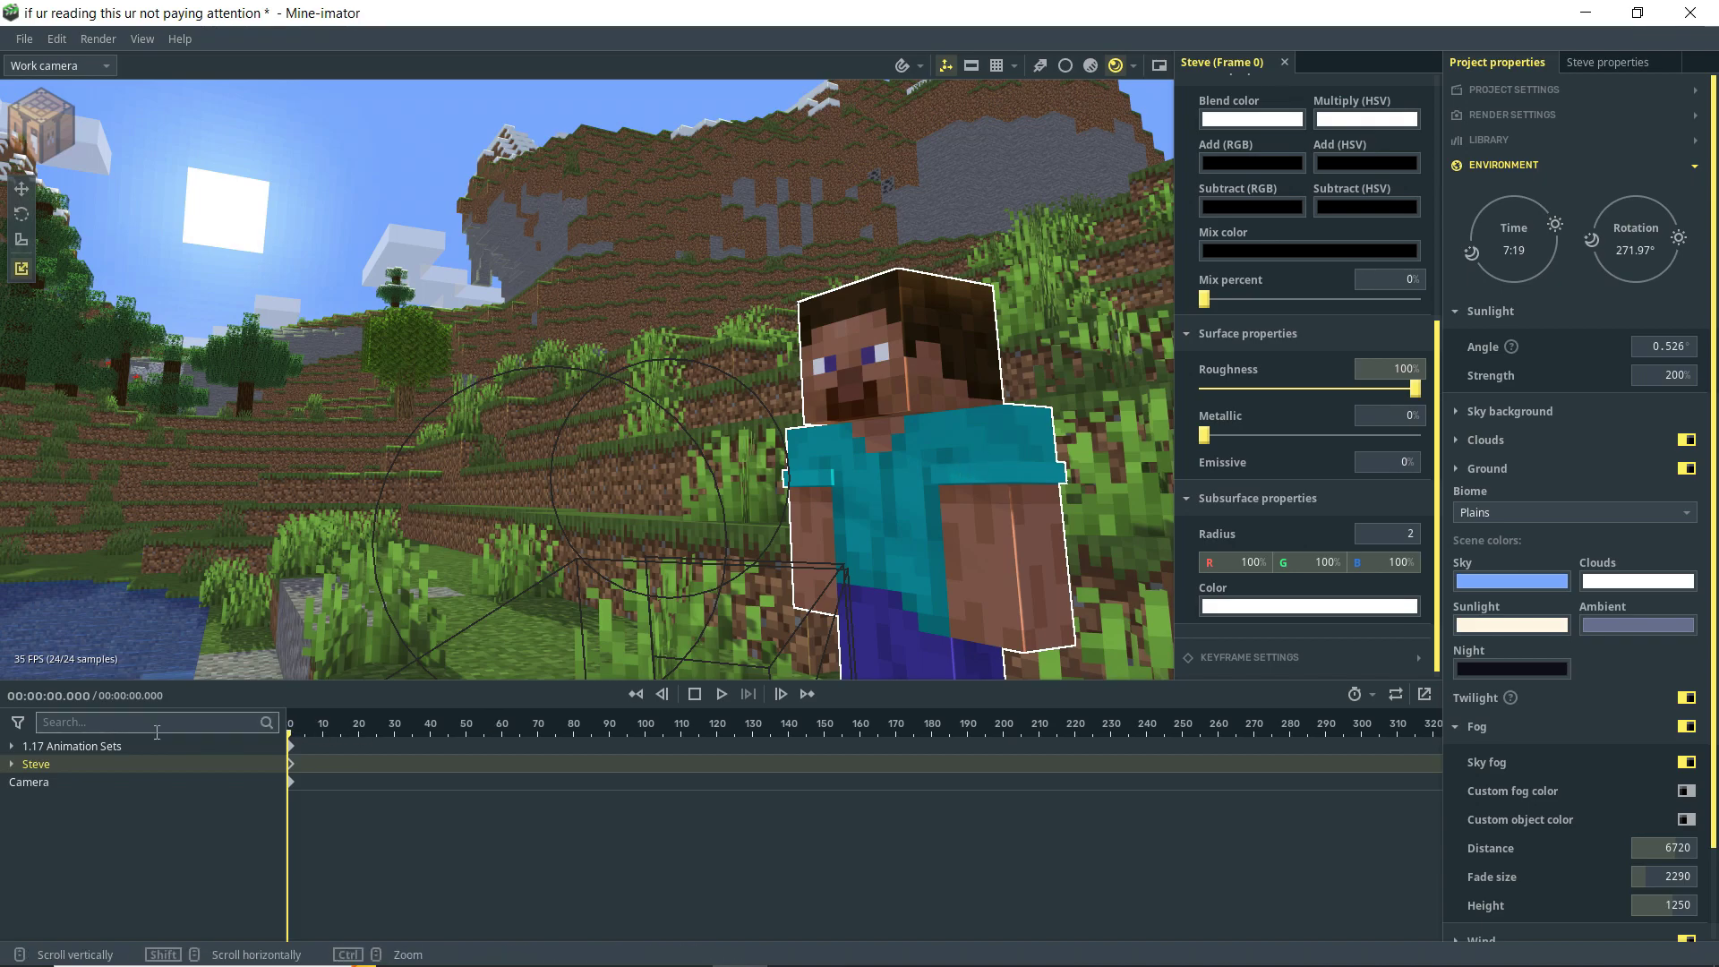
{"action": "key", "text": "f"}
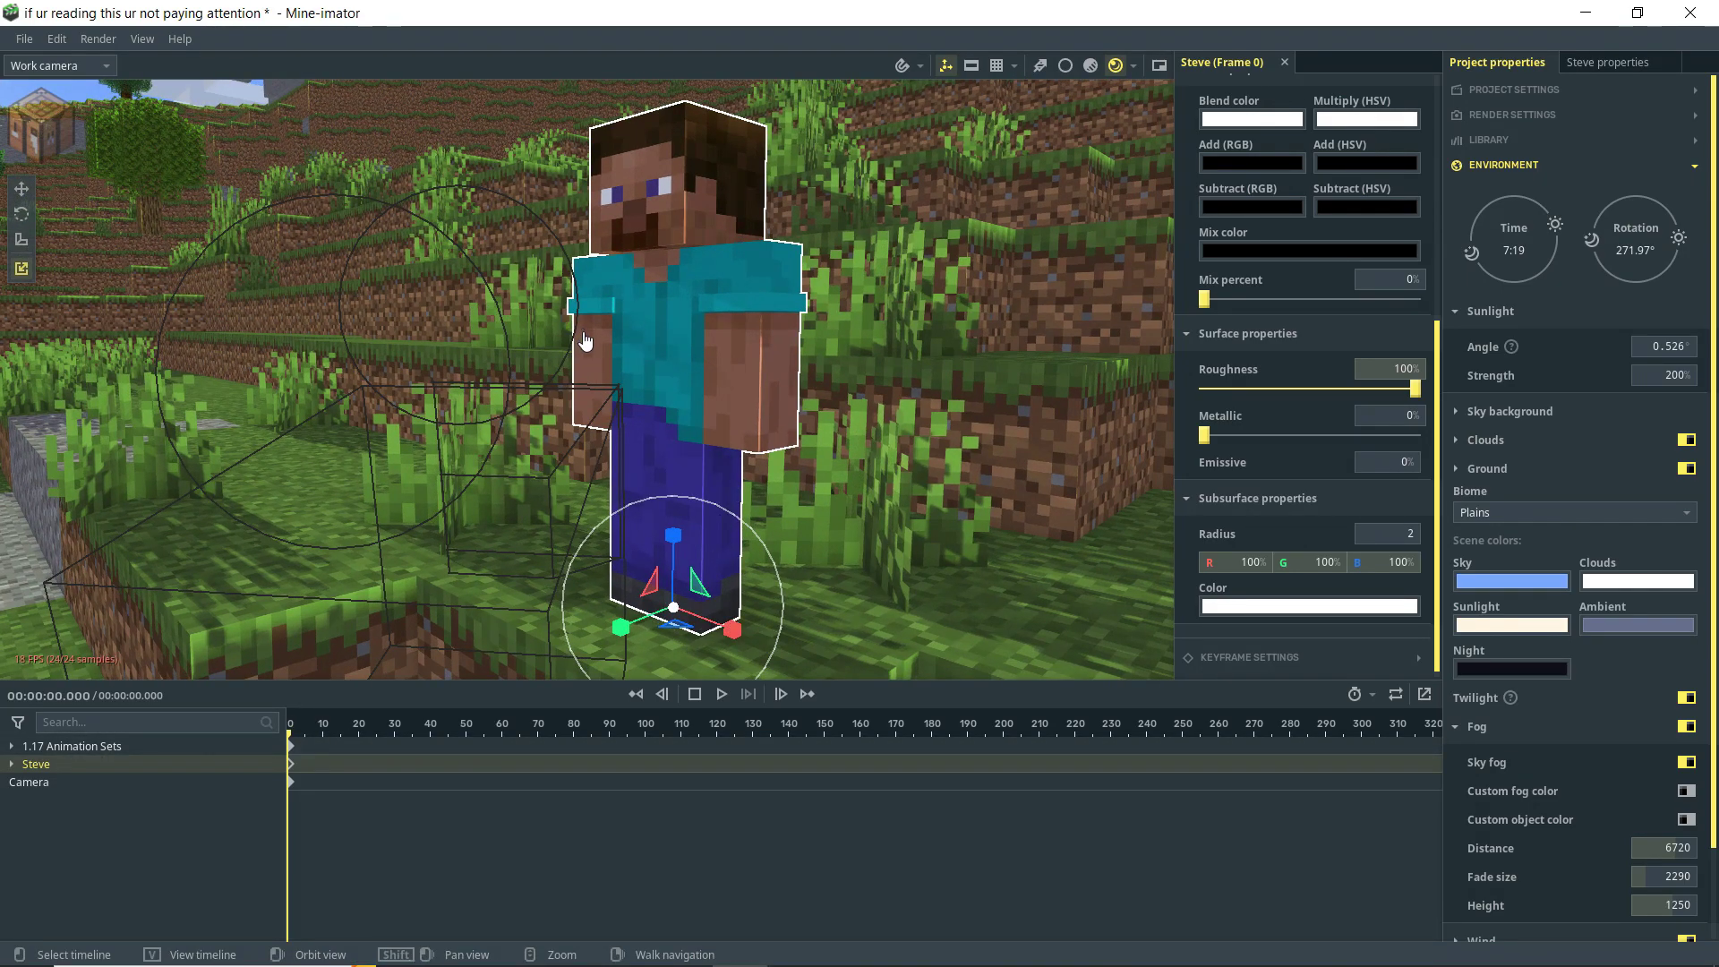
{"action": "mouse_move", "coordinate": [700, 650]}
{"action": "left_mouse_down"}
{"action": "mouse_move", "coordinate": [887, 651]}
{"action": "mouse_move", "coordinate": [649, 659]}
{"action": "mouse_move", "coordinate": [707, 665]}
{"action": "mouse_move", "coordinate": [680, 663]}
{"action": "left_mouse_up"}
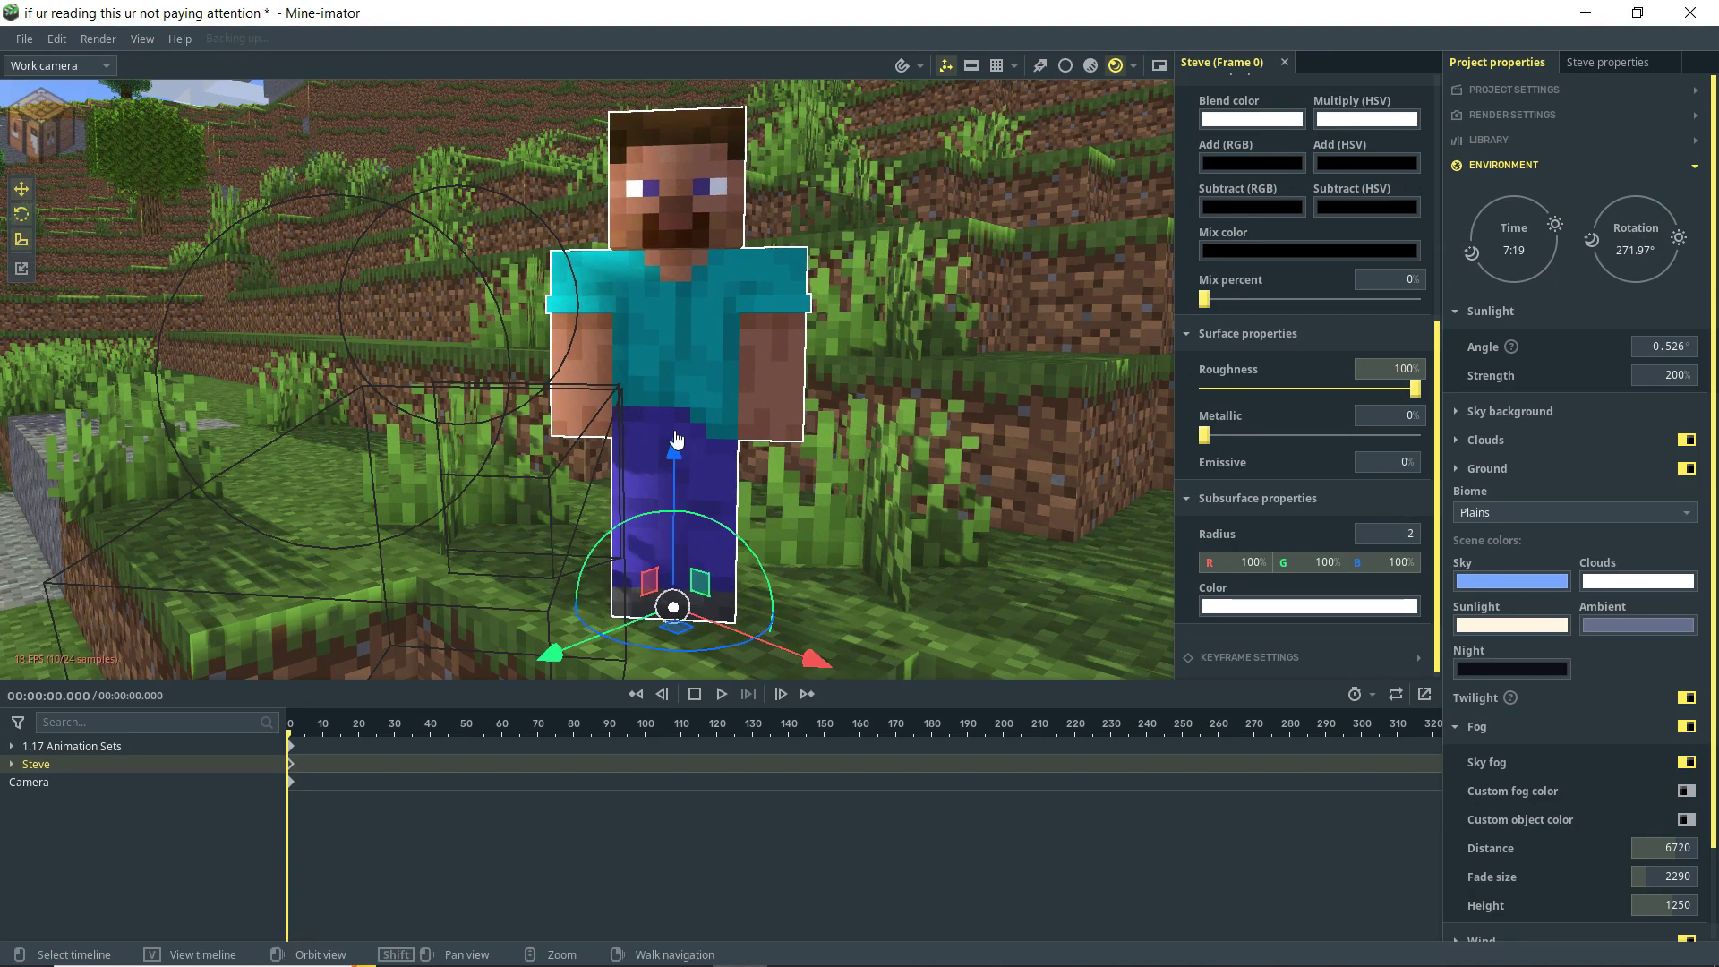
{"action": "left_click", "coordinate": [1401, 533]}
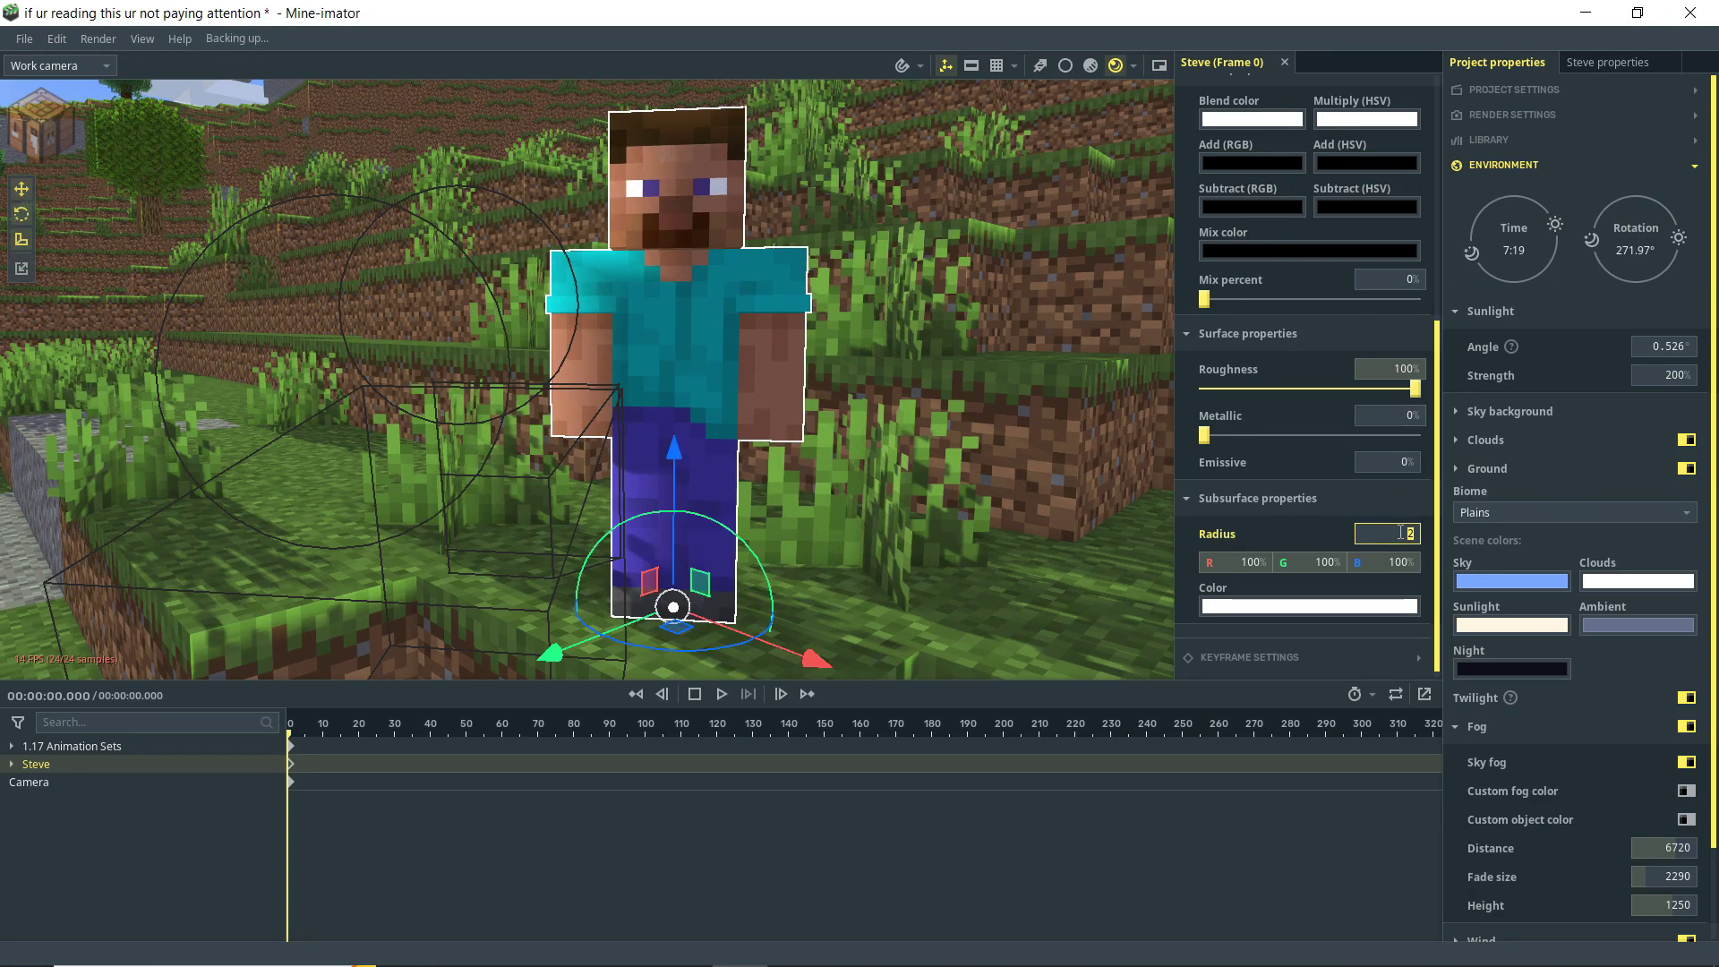
{"action": "type", "text": "1"}
{"action": "key", "text": "Return"}
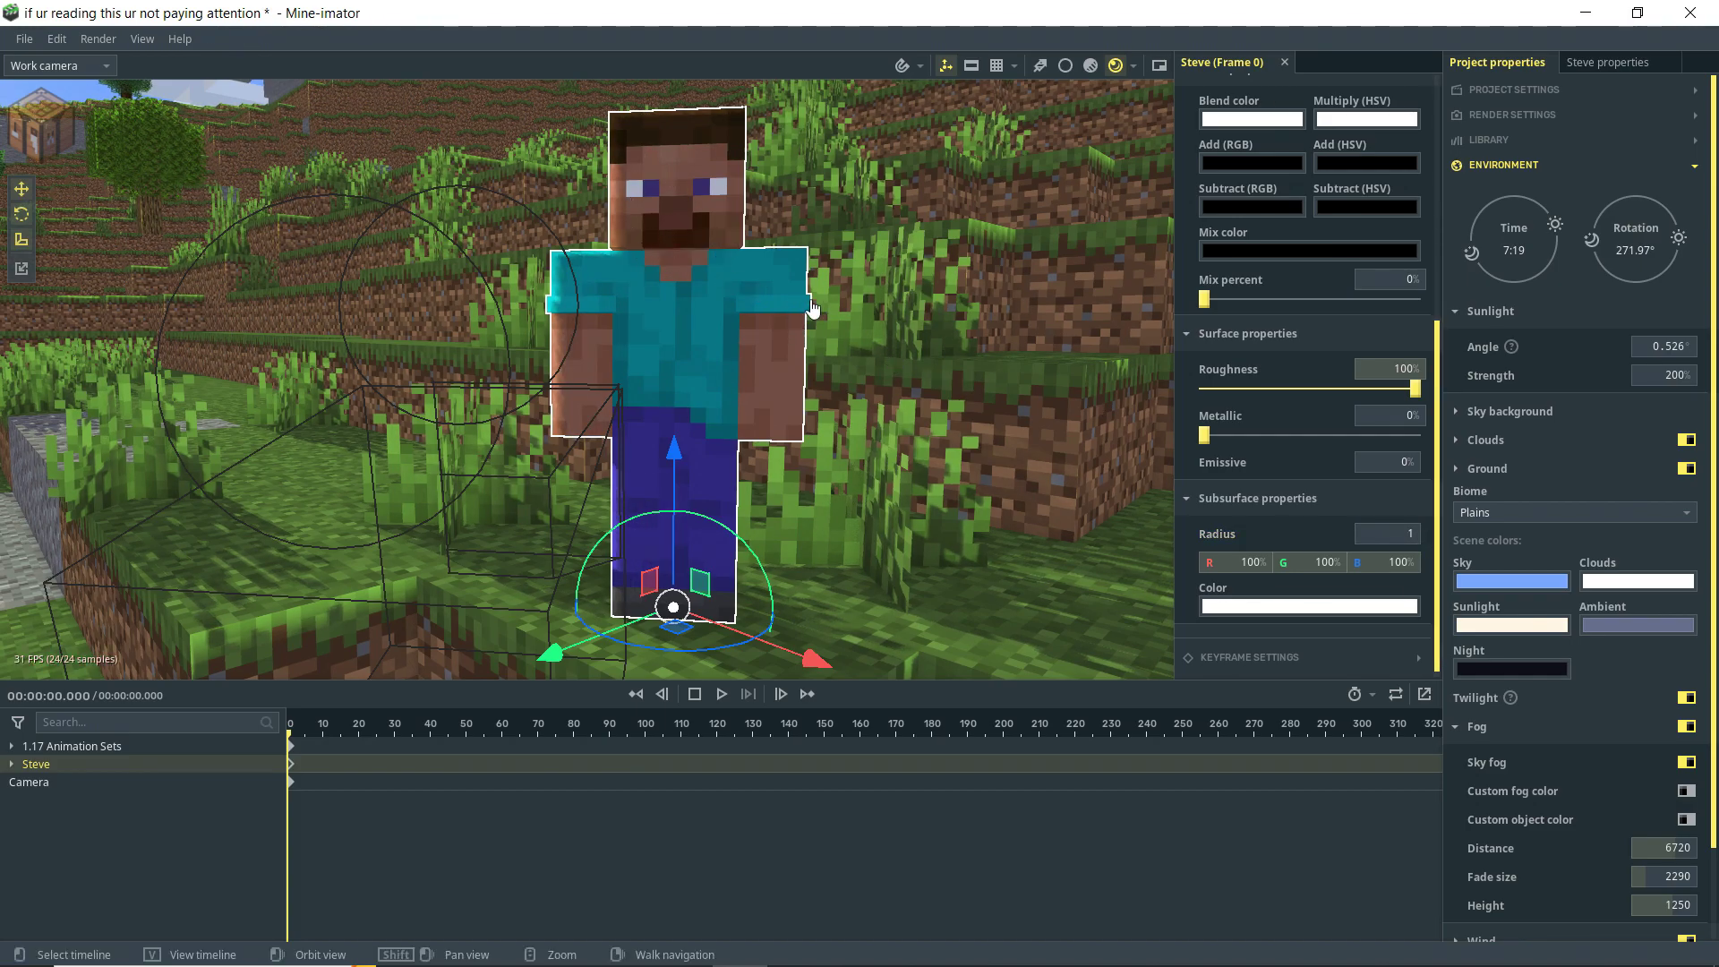
{"action": "left_click", "coordinate": [932, 288]}
{"action": "mouse_move", "coordinate": [959, 299]}
{"action": "right_mouse_down"}
{"action": "mouse_move", "coordinate": [813, 260]}
{"action": "mouse_move", "coordinate": [956, 305]}
{"action": "right_mouse_up"}
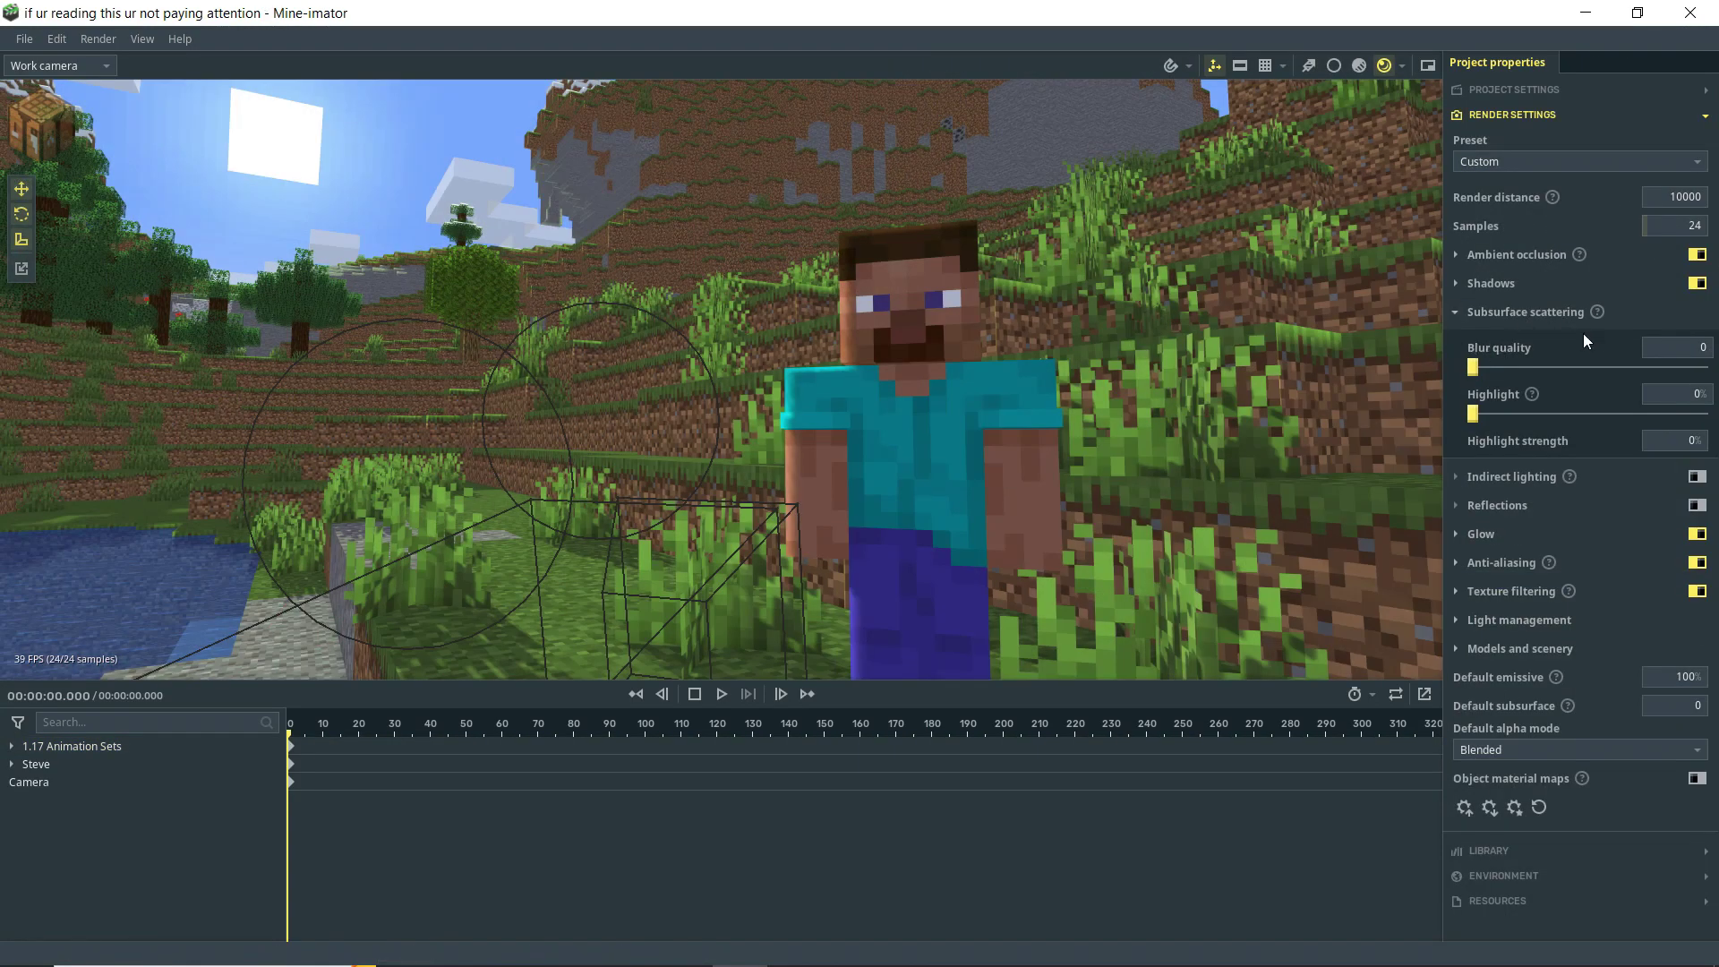
- Set subsurface blur quality 32, highlight 100% and highlight strength 100%, then collapse the section
{"action": "left_click_drag", "start_coordinate": [1485, 380], "coordinate": [1702, 369]}
{"action": "left_click_drag", "start_coordinate": [1472, 414], "coordinate": [1706, 429]}
{"action": "left_click", "coordinate": [1685, 440]}
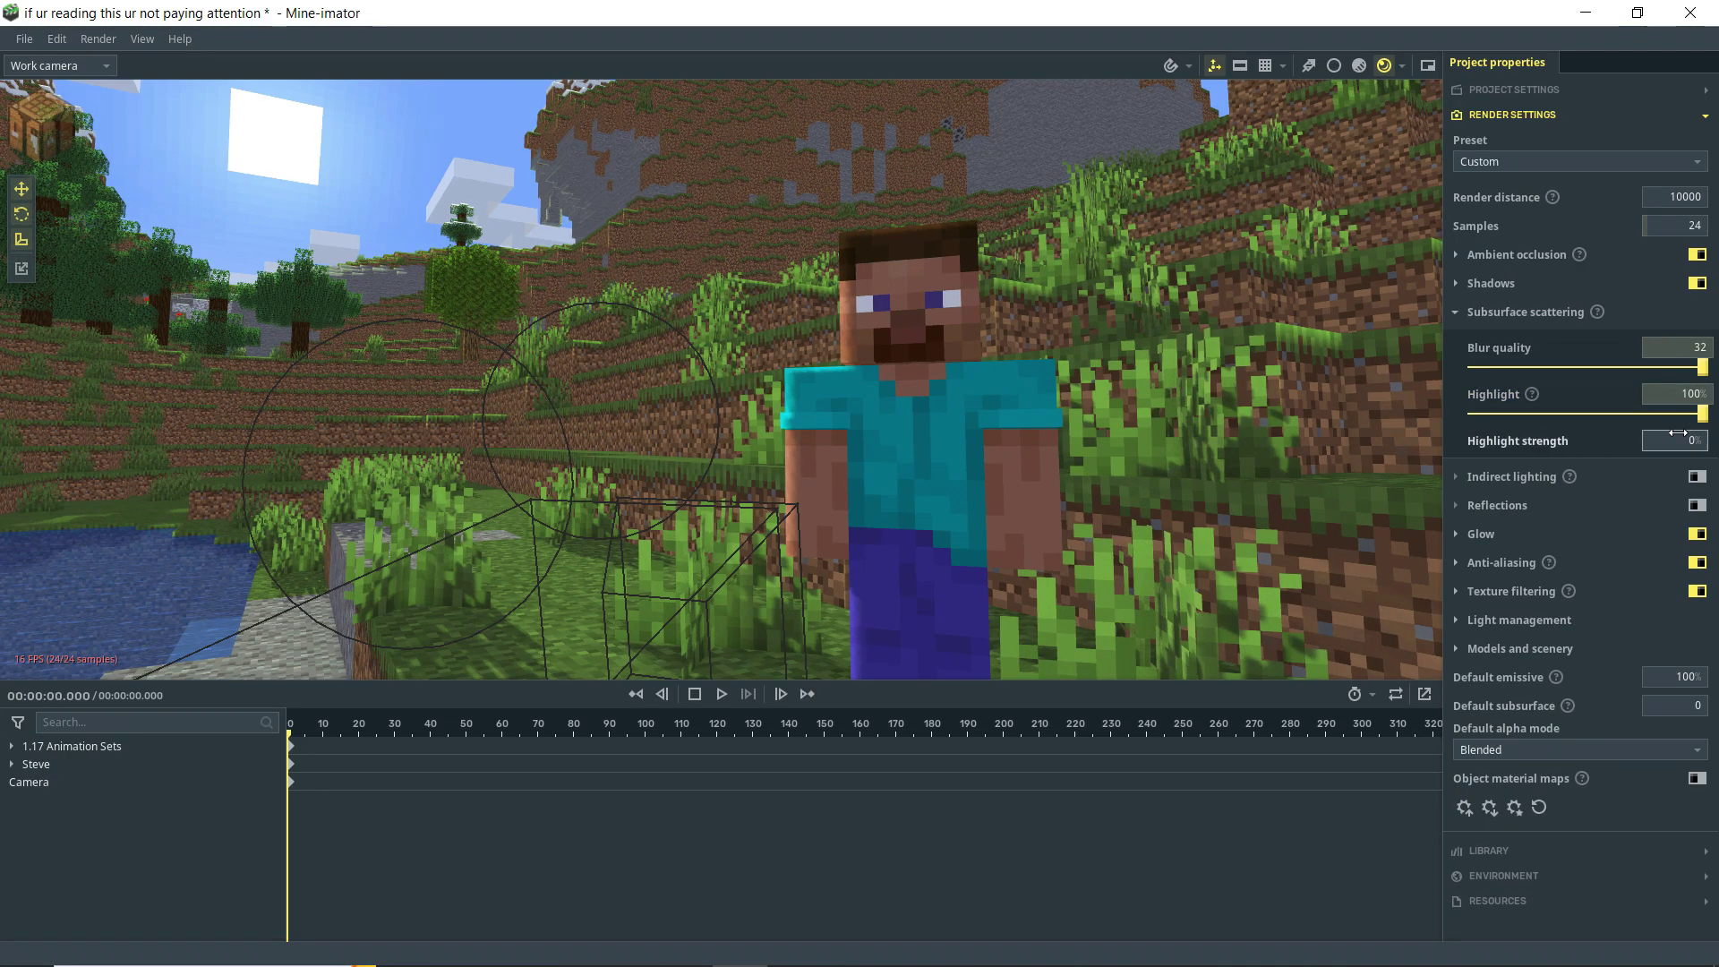
{"action": "type", "text": "100"}
{"action": "key", "text": "Return"}
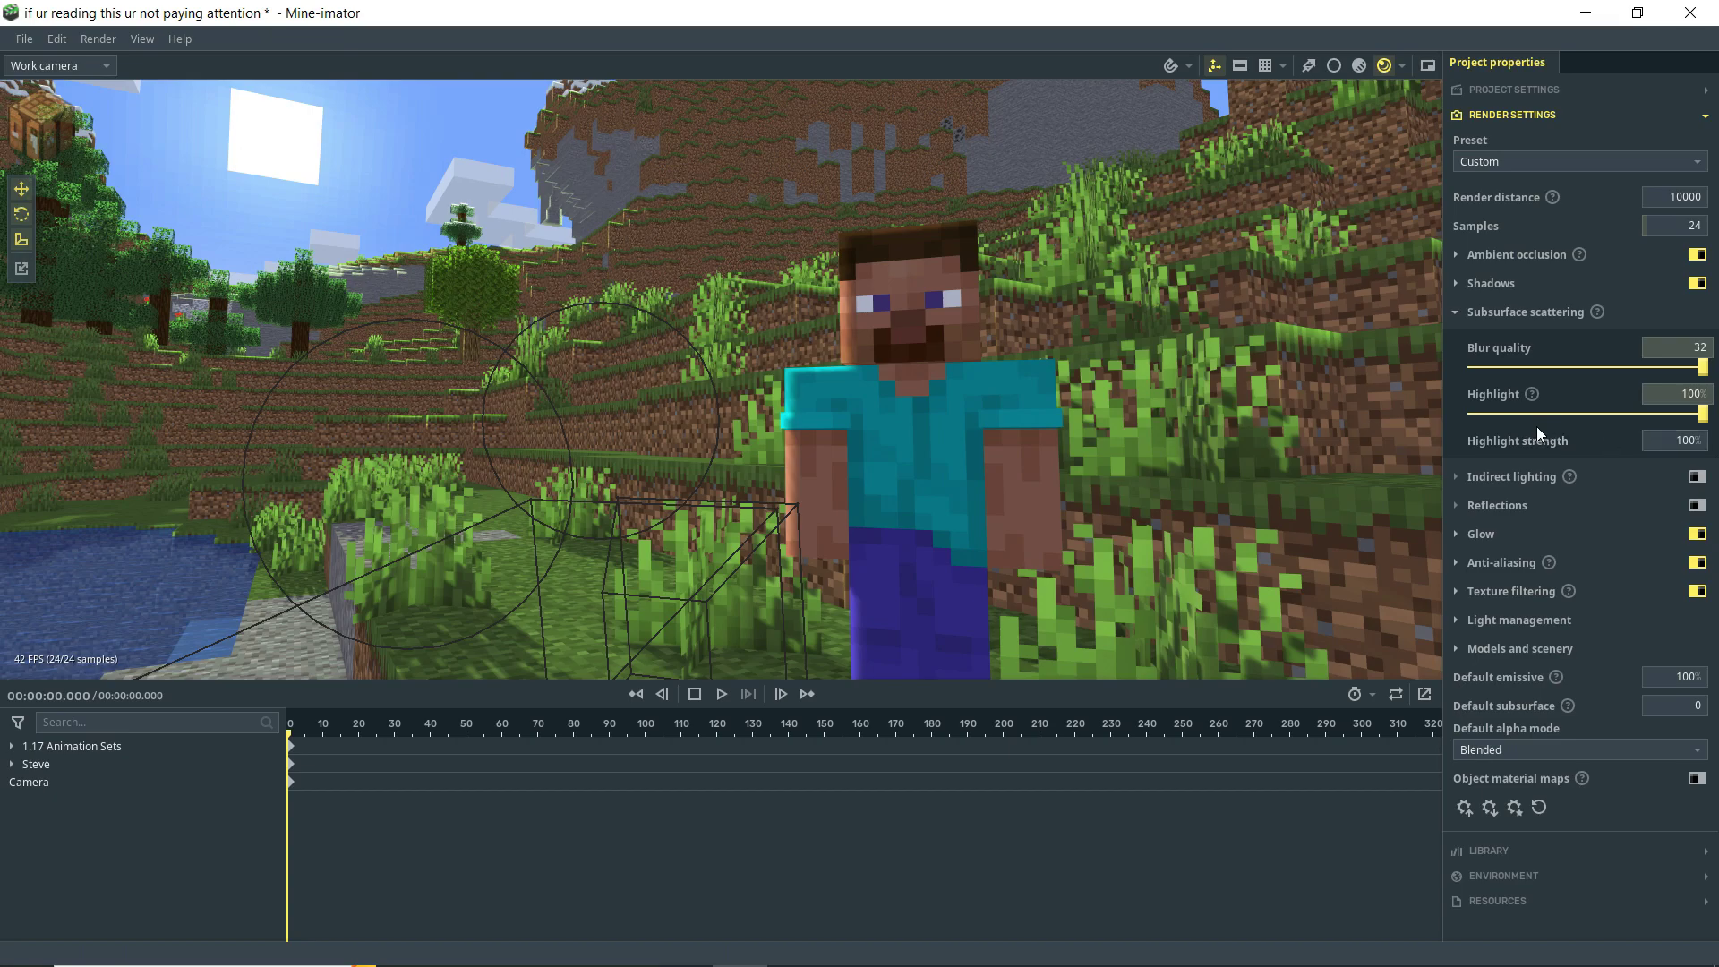
{"action": "left_click", "coordinate": [1539, 312]}
{"action": "mouse_move", "coordinate": [1569, 347]}
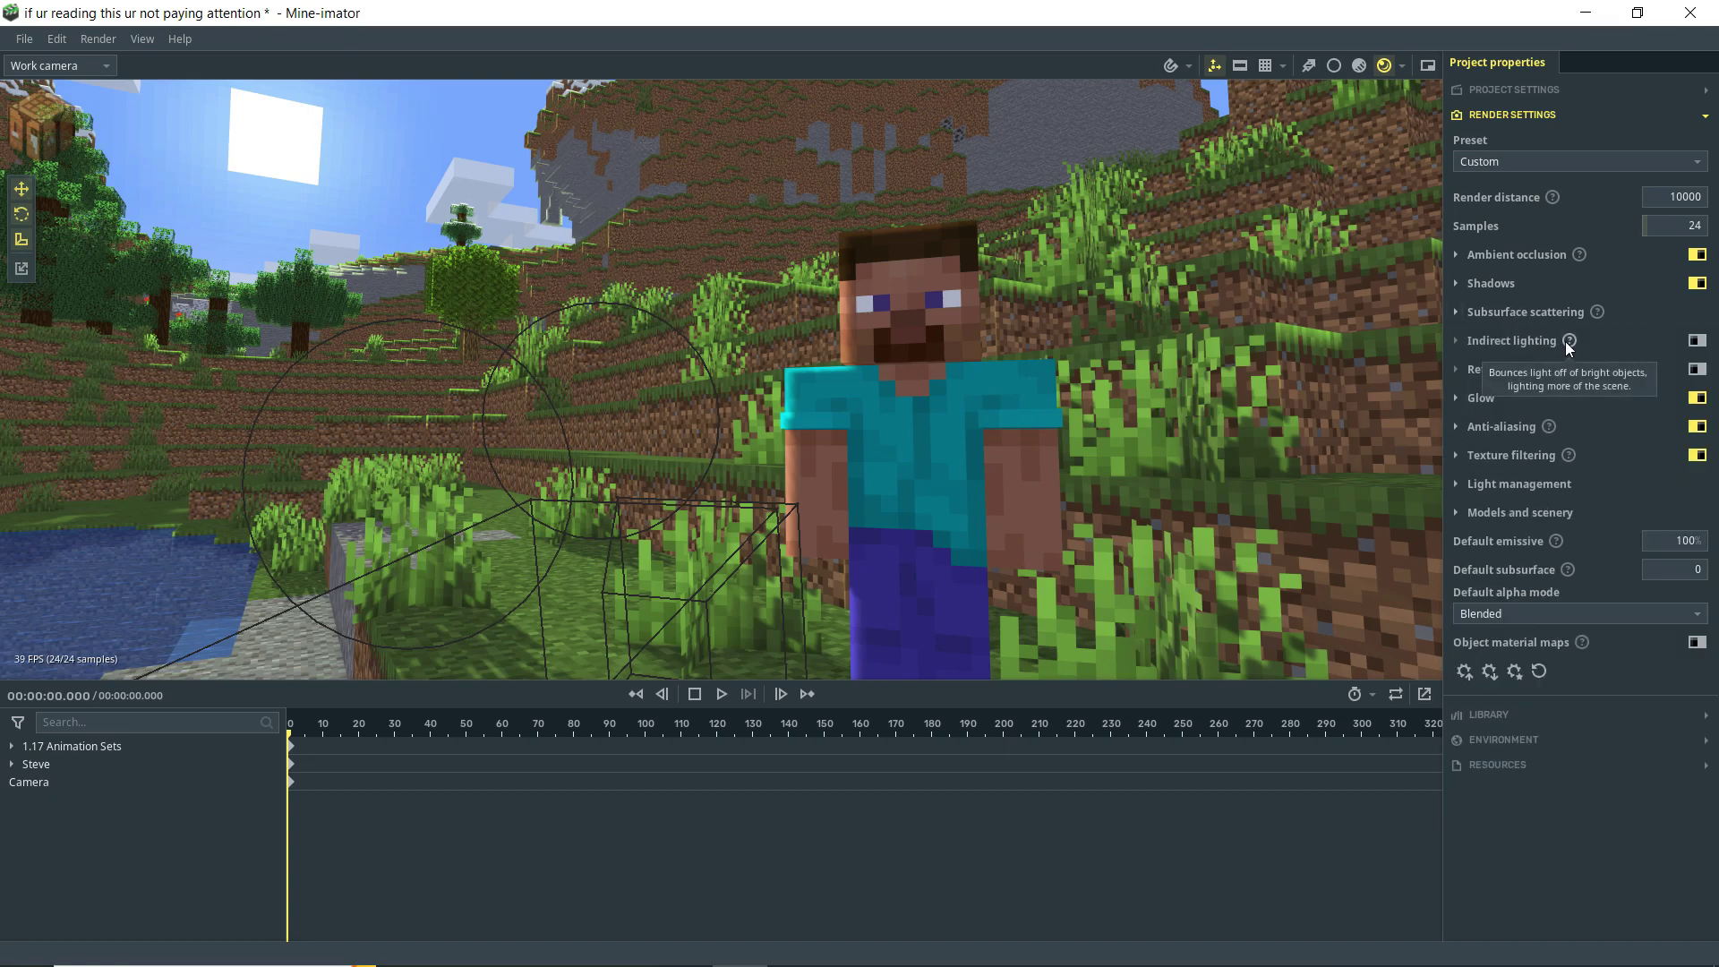
- Enable indirect lighting with precision 100% and strength 100%, saving the project along the way
{"action": "left_click", "coordinate": [1695, 342]}
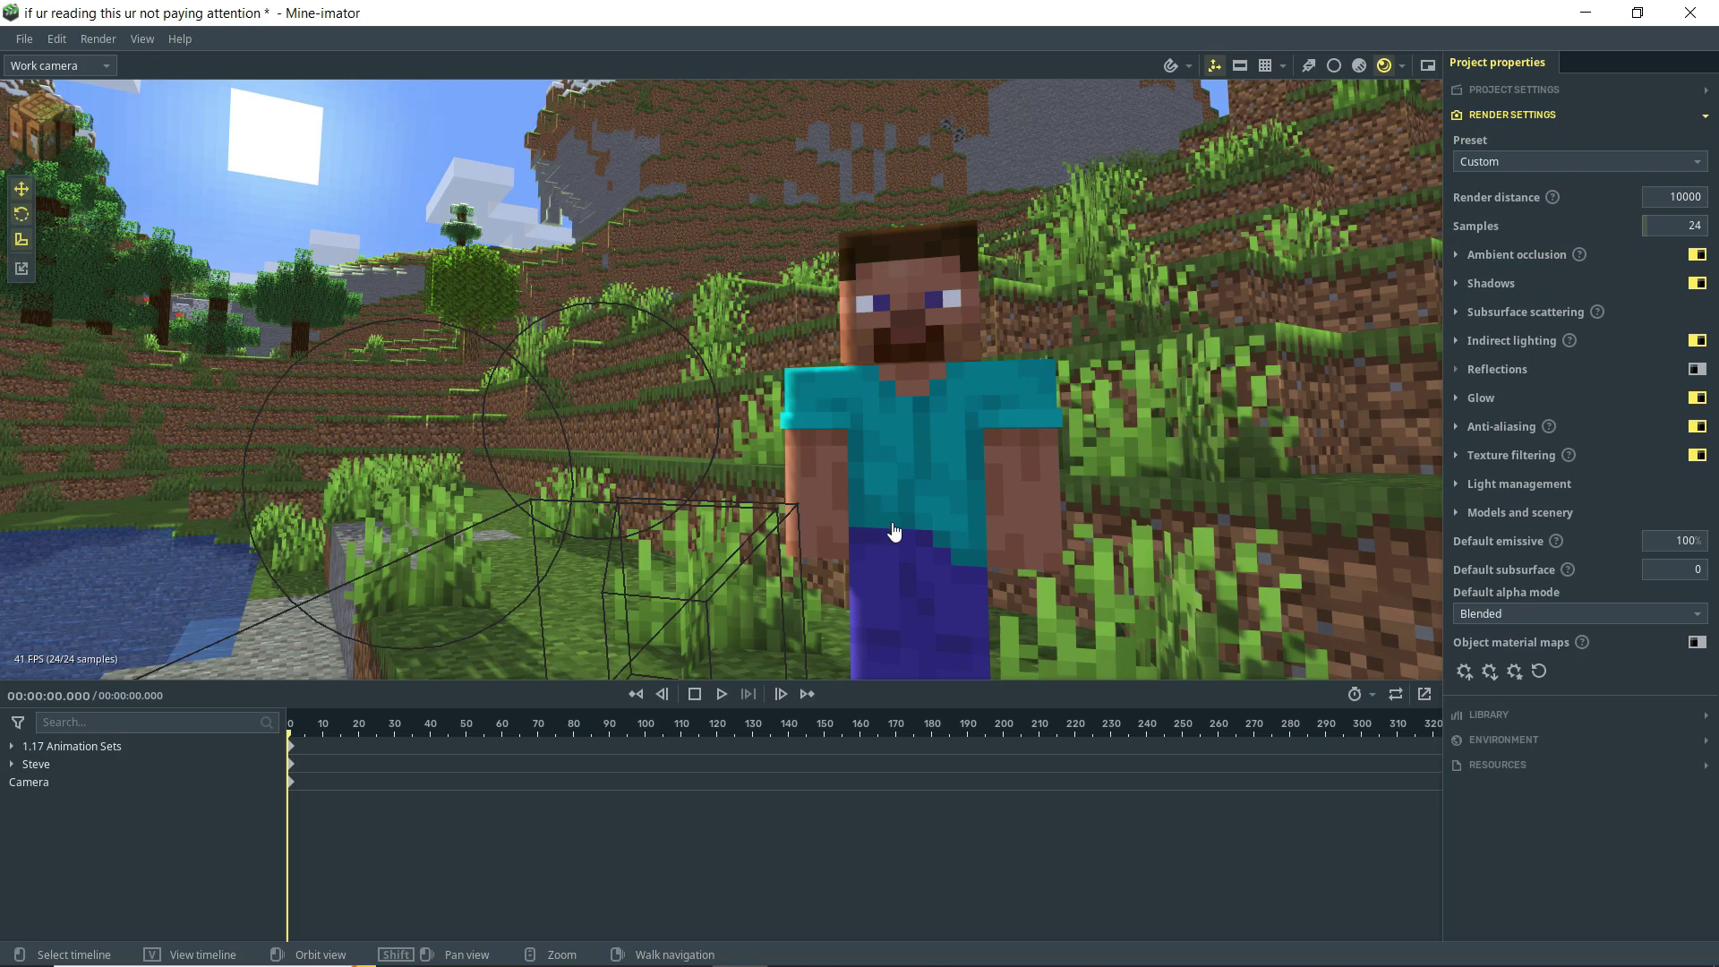
{"action": "left_click", "coordinate": [1495, 344]}
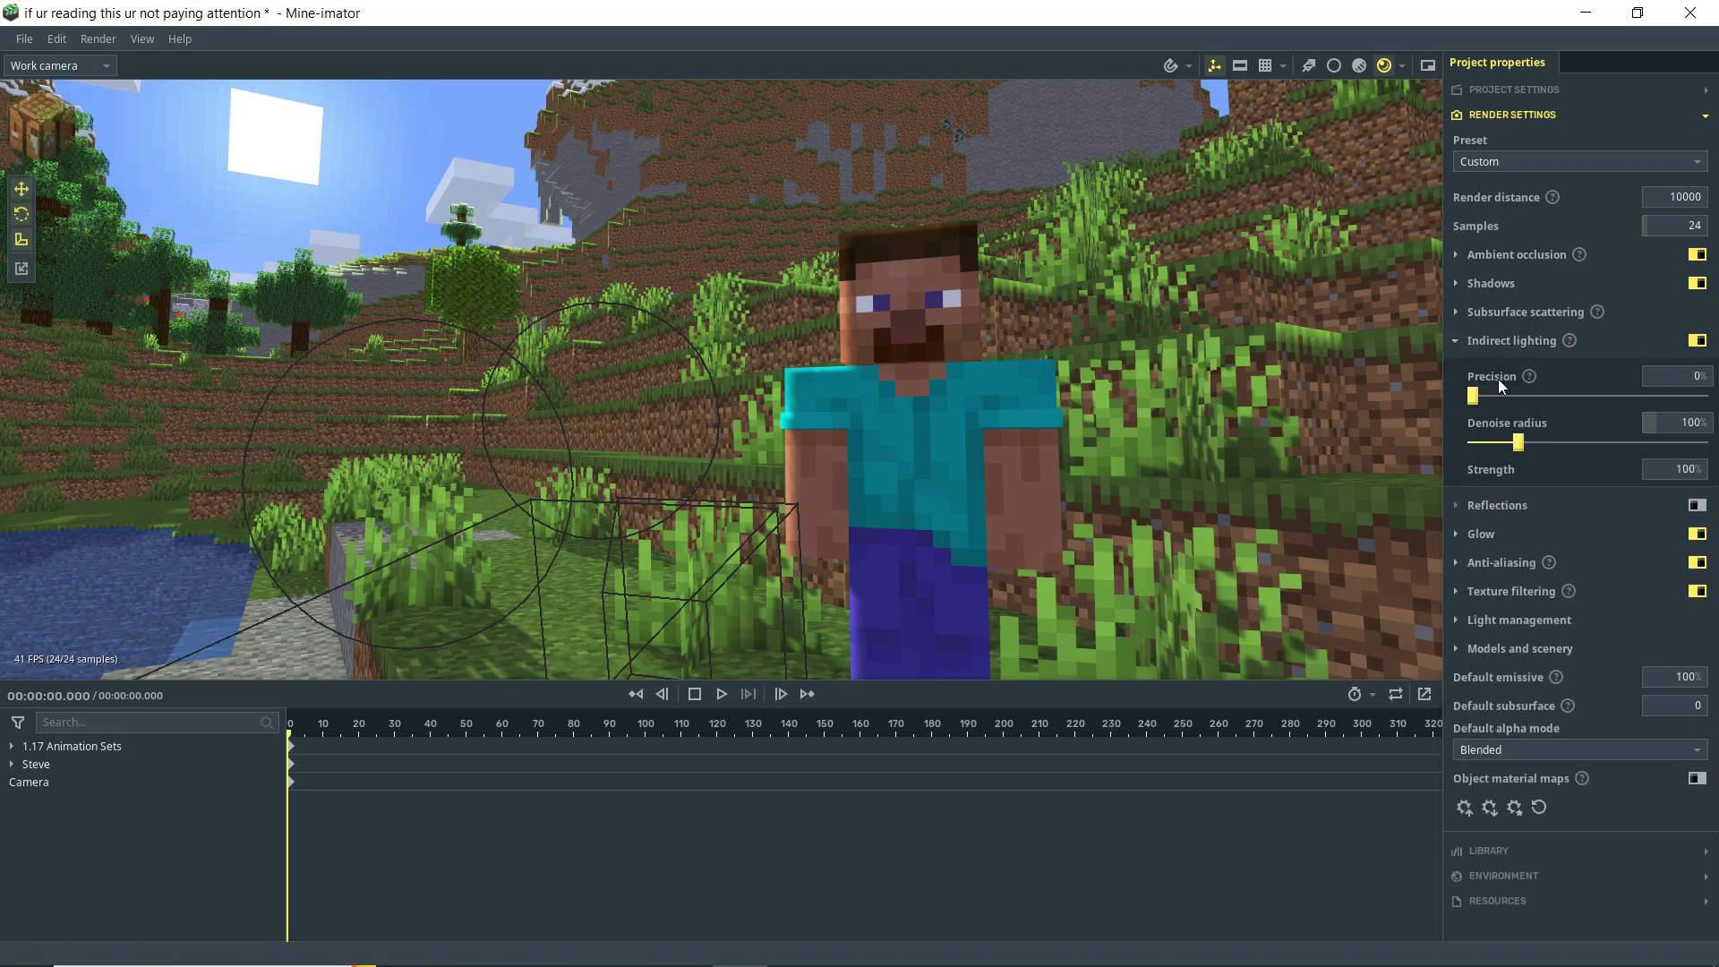
{"action": "left_click_drag", "start_coordinate": [1473, 395], "coordinate": [1708, 396]}
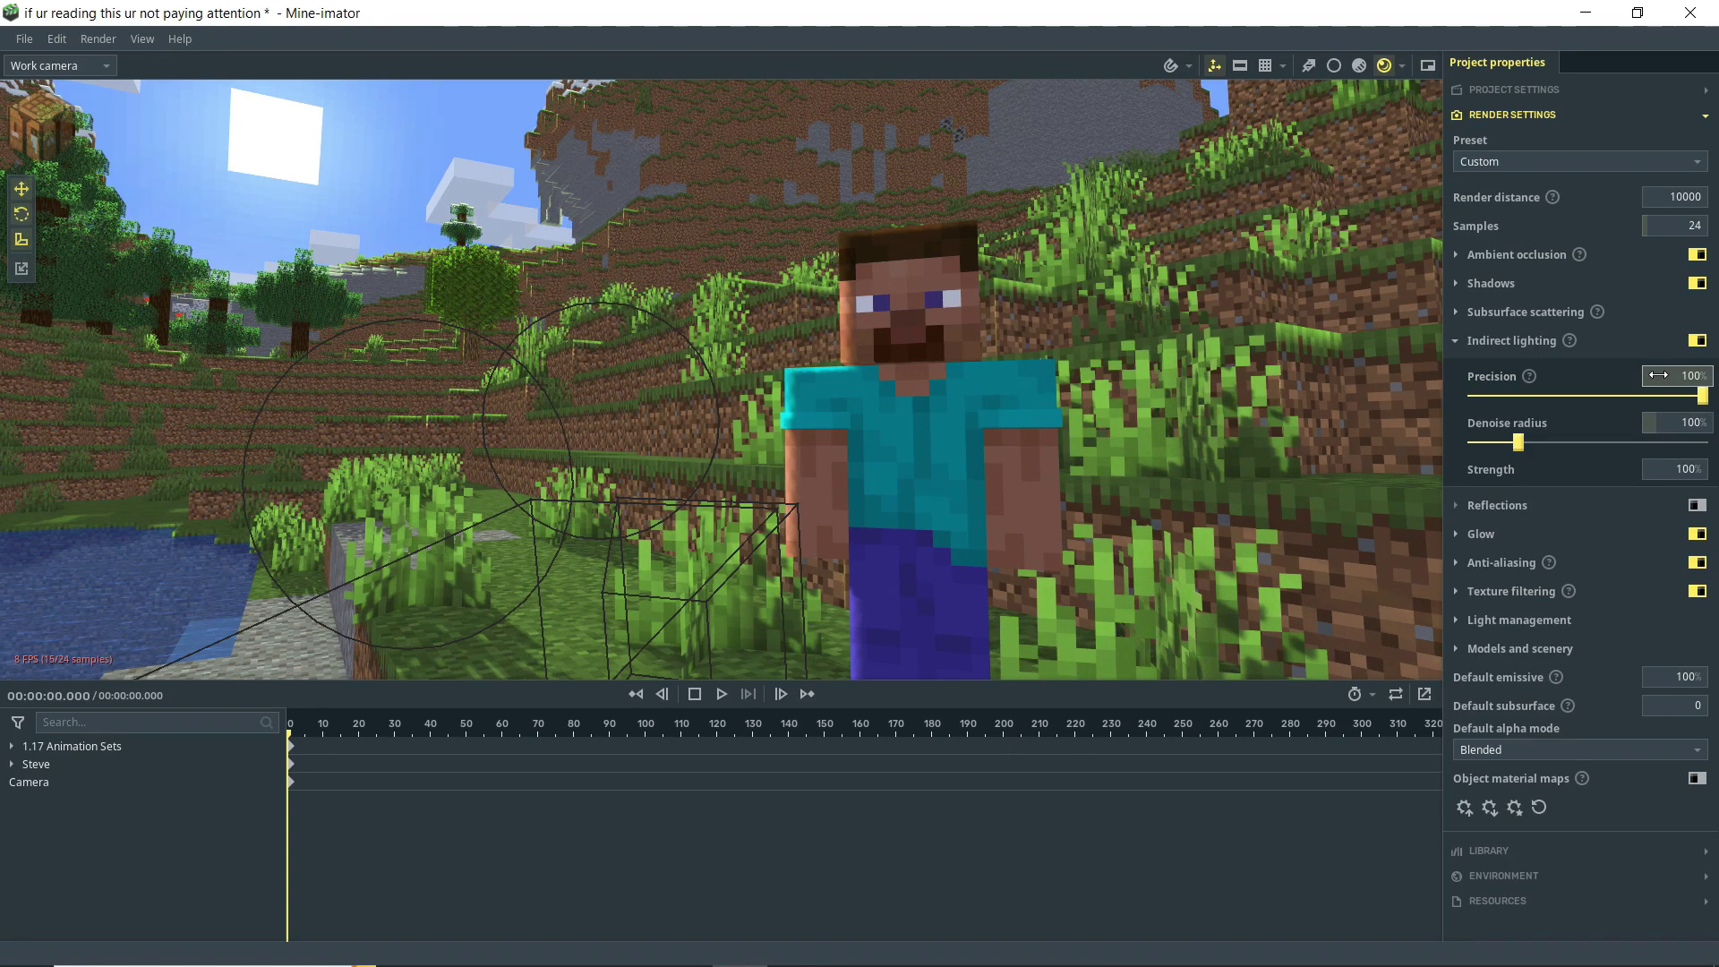
{"action": "key", "text": "ctrl+s"}
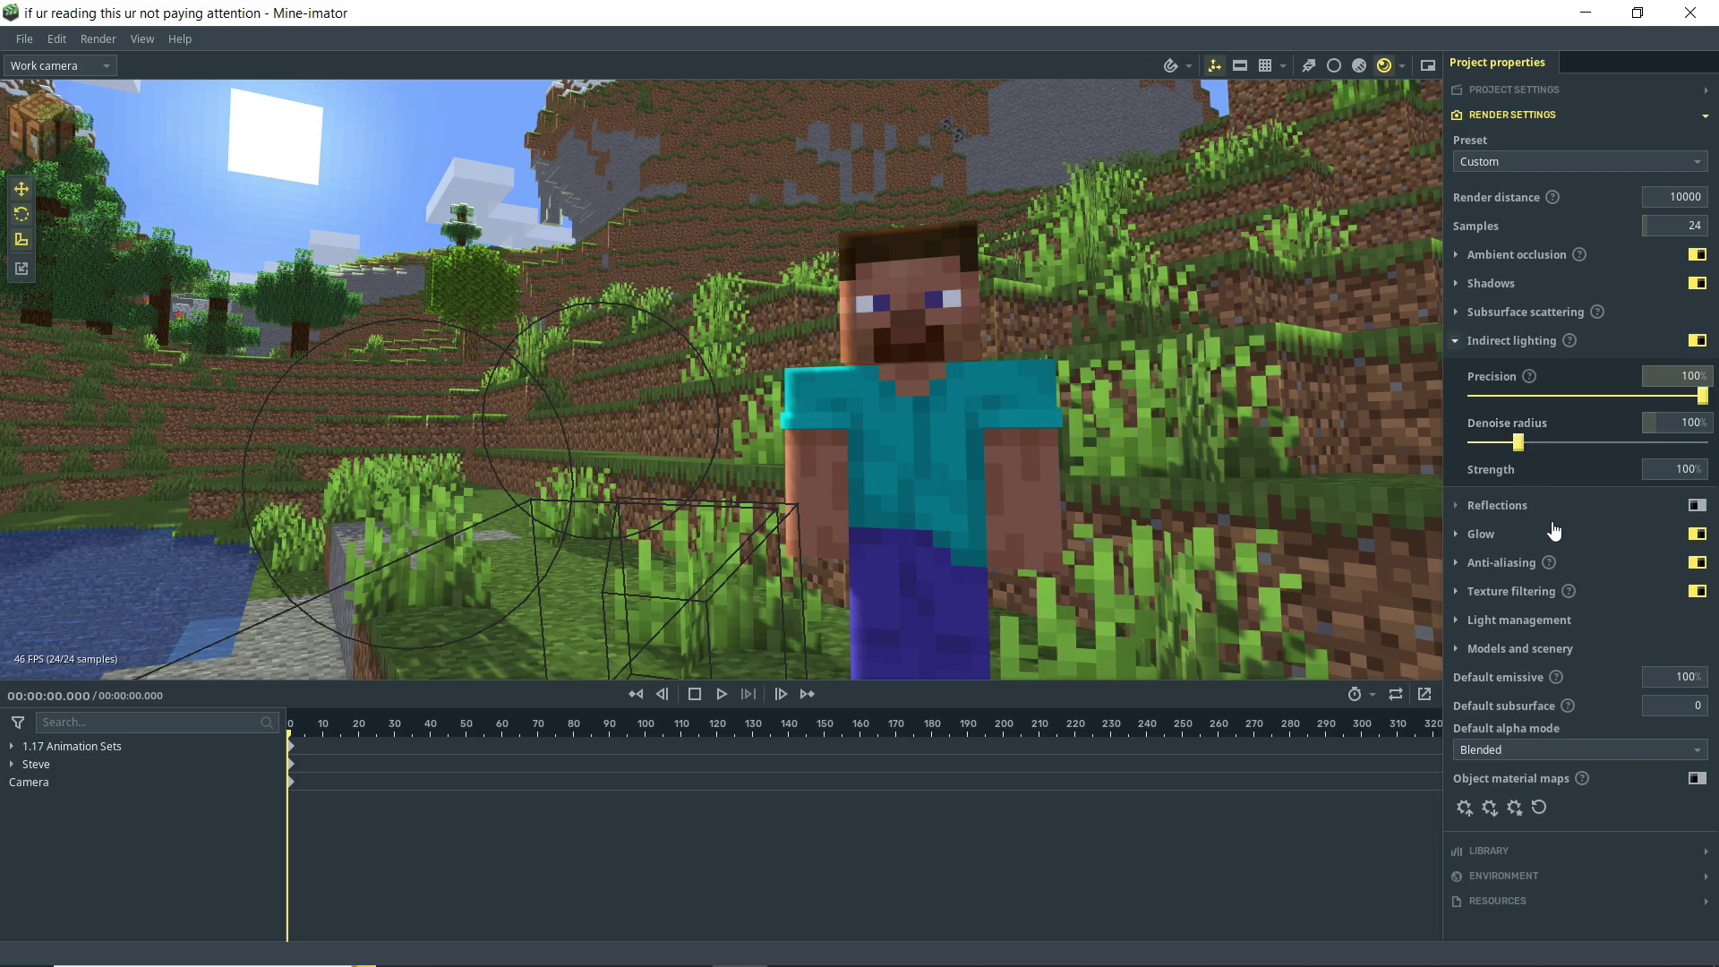
{"action": "left_click_drag", "start_coordinate": [1675, 468], "coordinate": [1674, 468]}
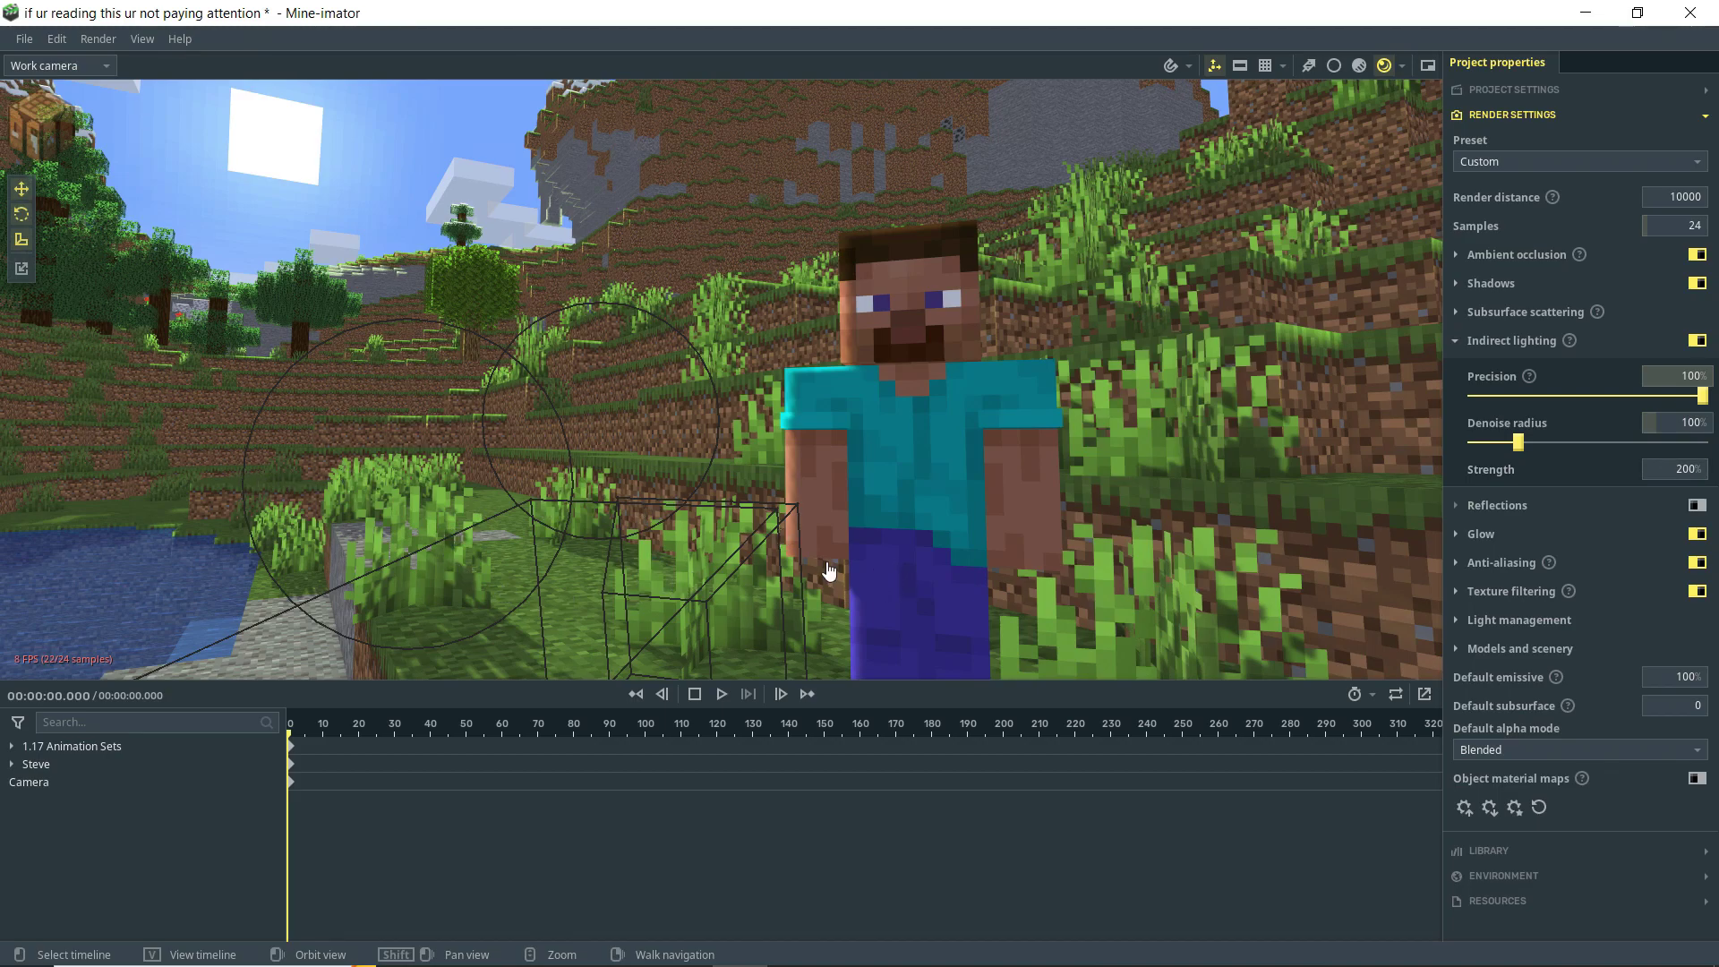
{"action": "left_click", "coordinate": [1685, 466]}
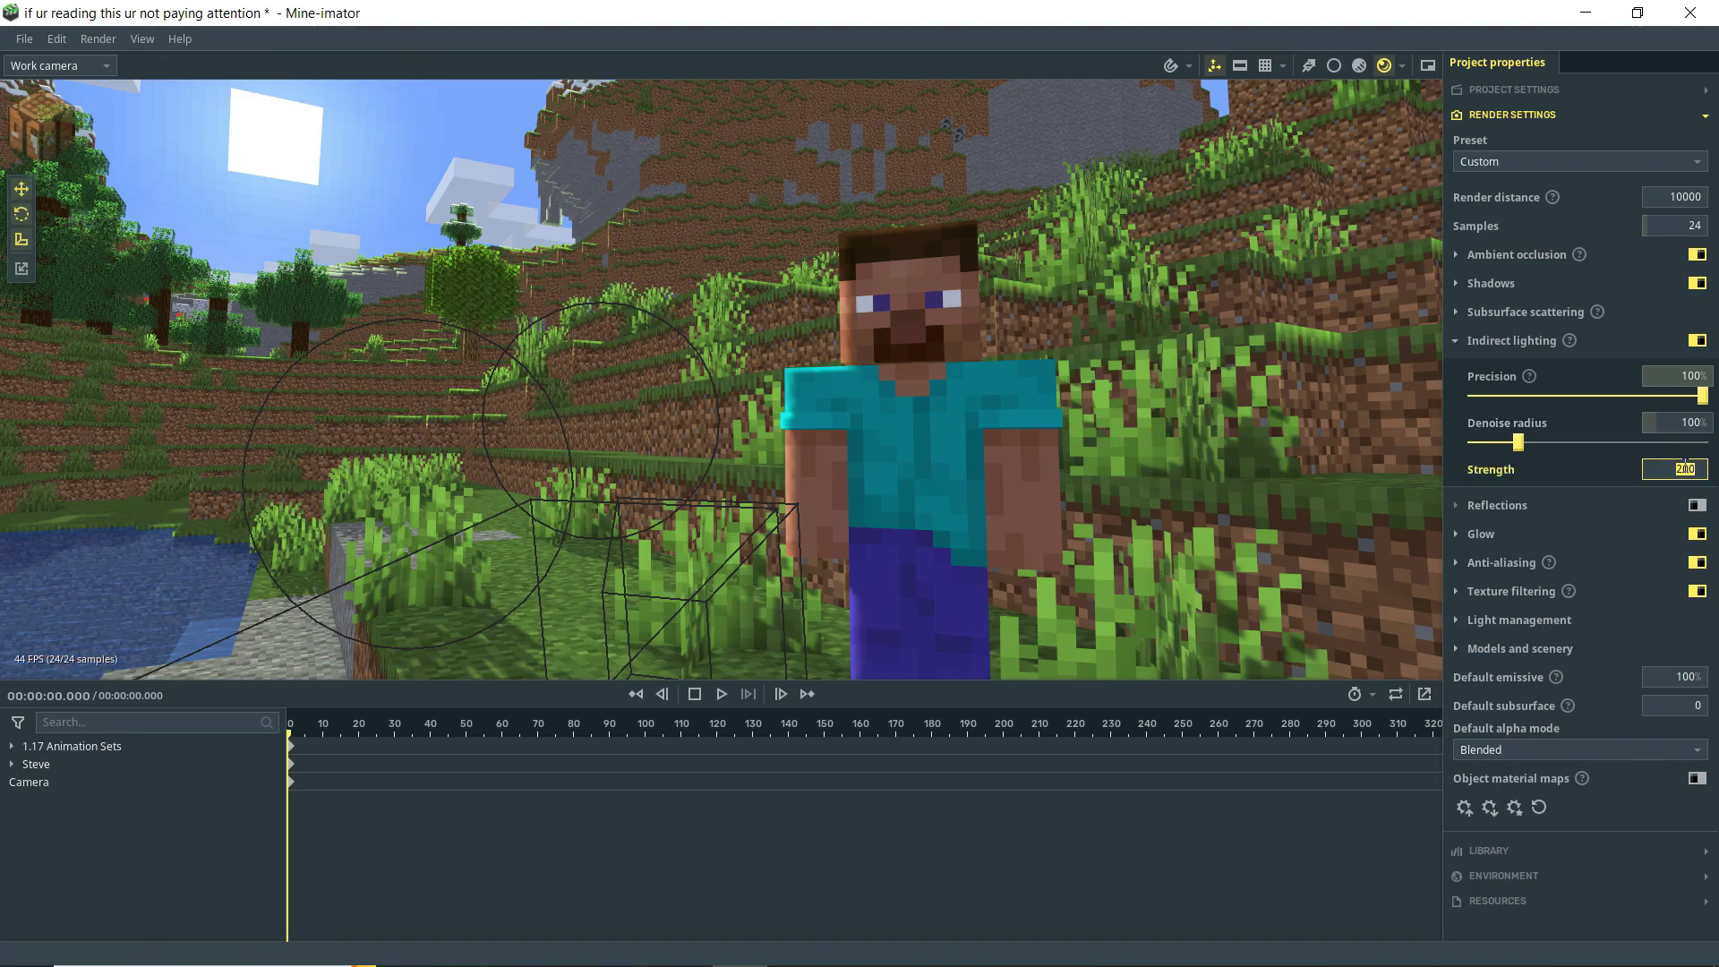
{"action": "type", "text": "100"}
{"action": "key", "text": "Return"}
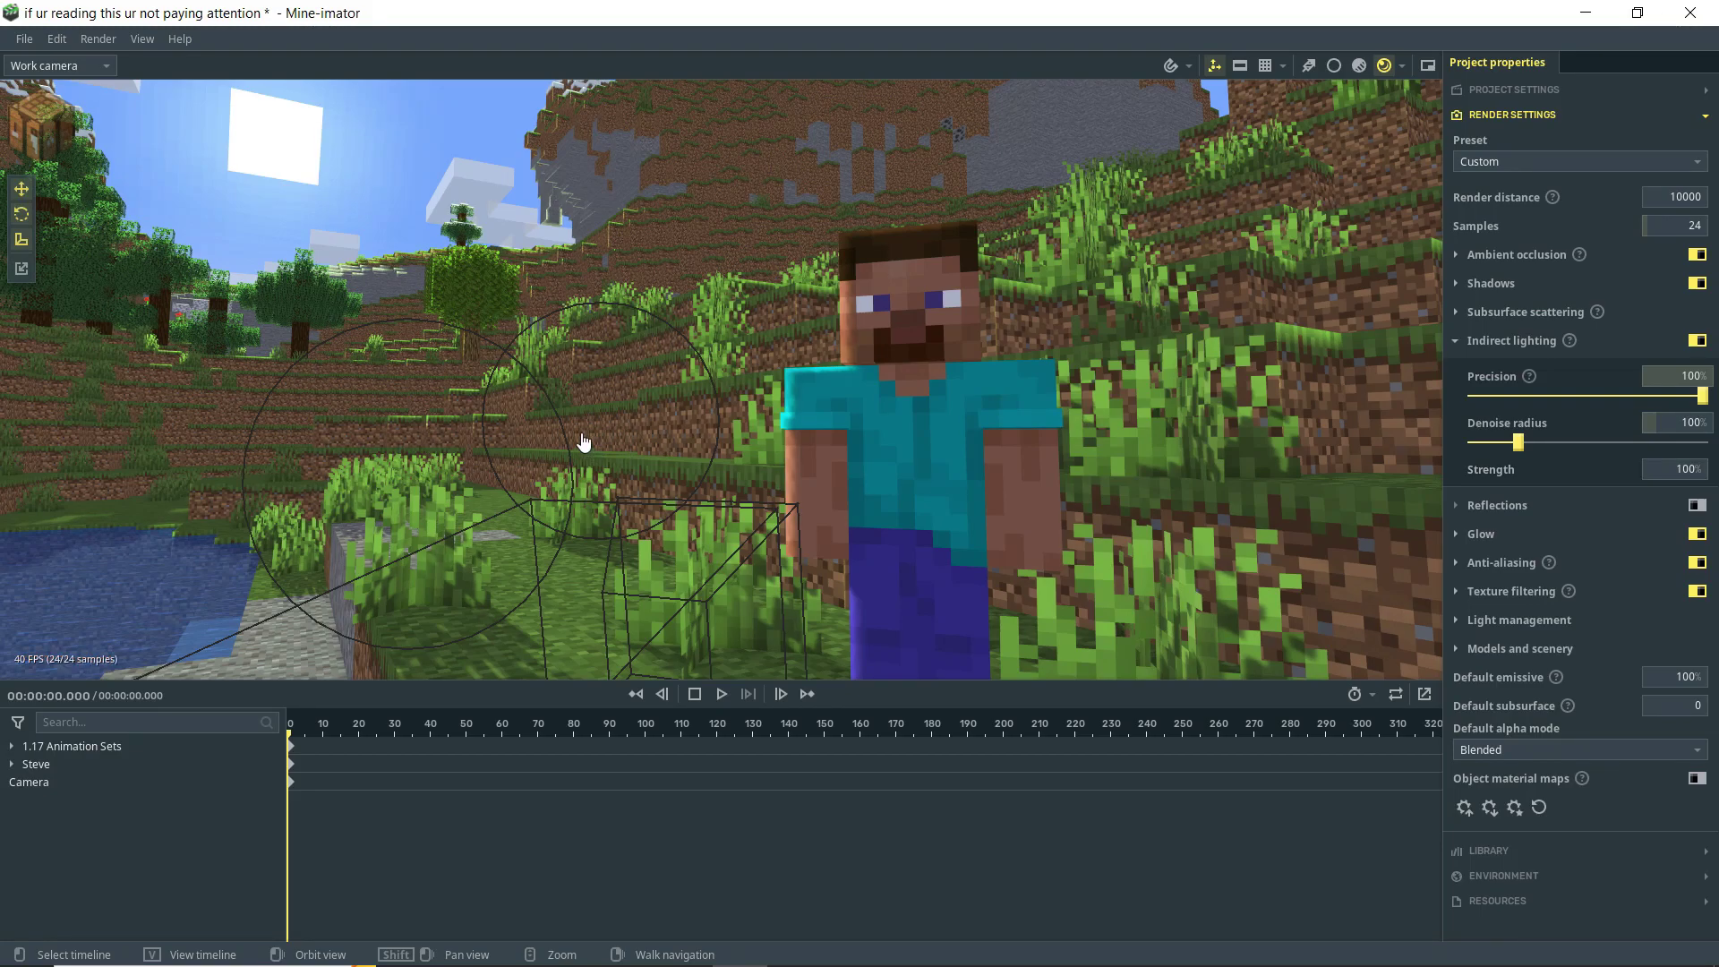
{"action": "left_click", "coordinate": [1509, 342]}
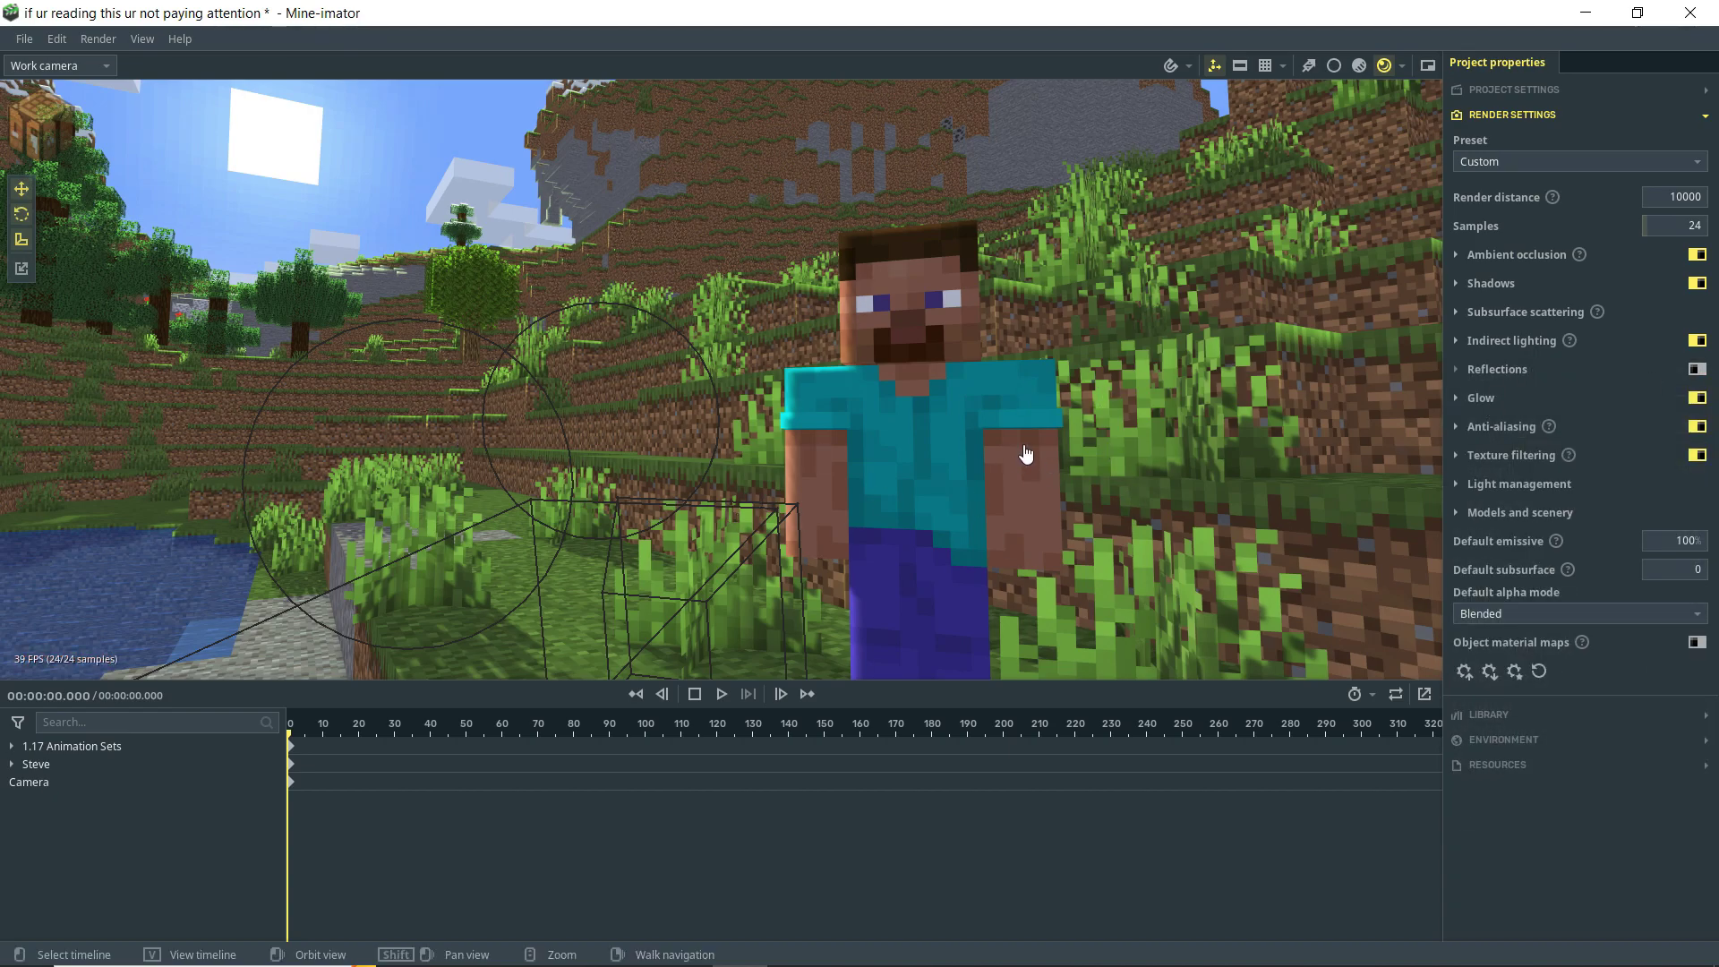
- Add a cube shape from the workbench and save the project
{"action": "left_click", "coordinate": [32, 108]}
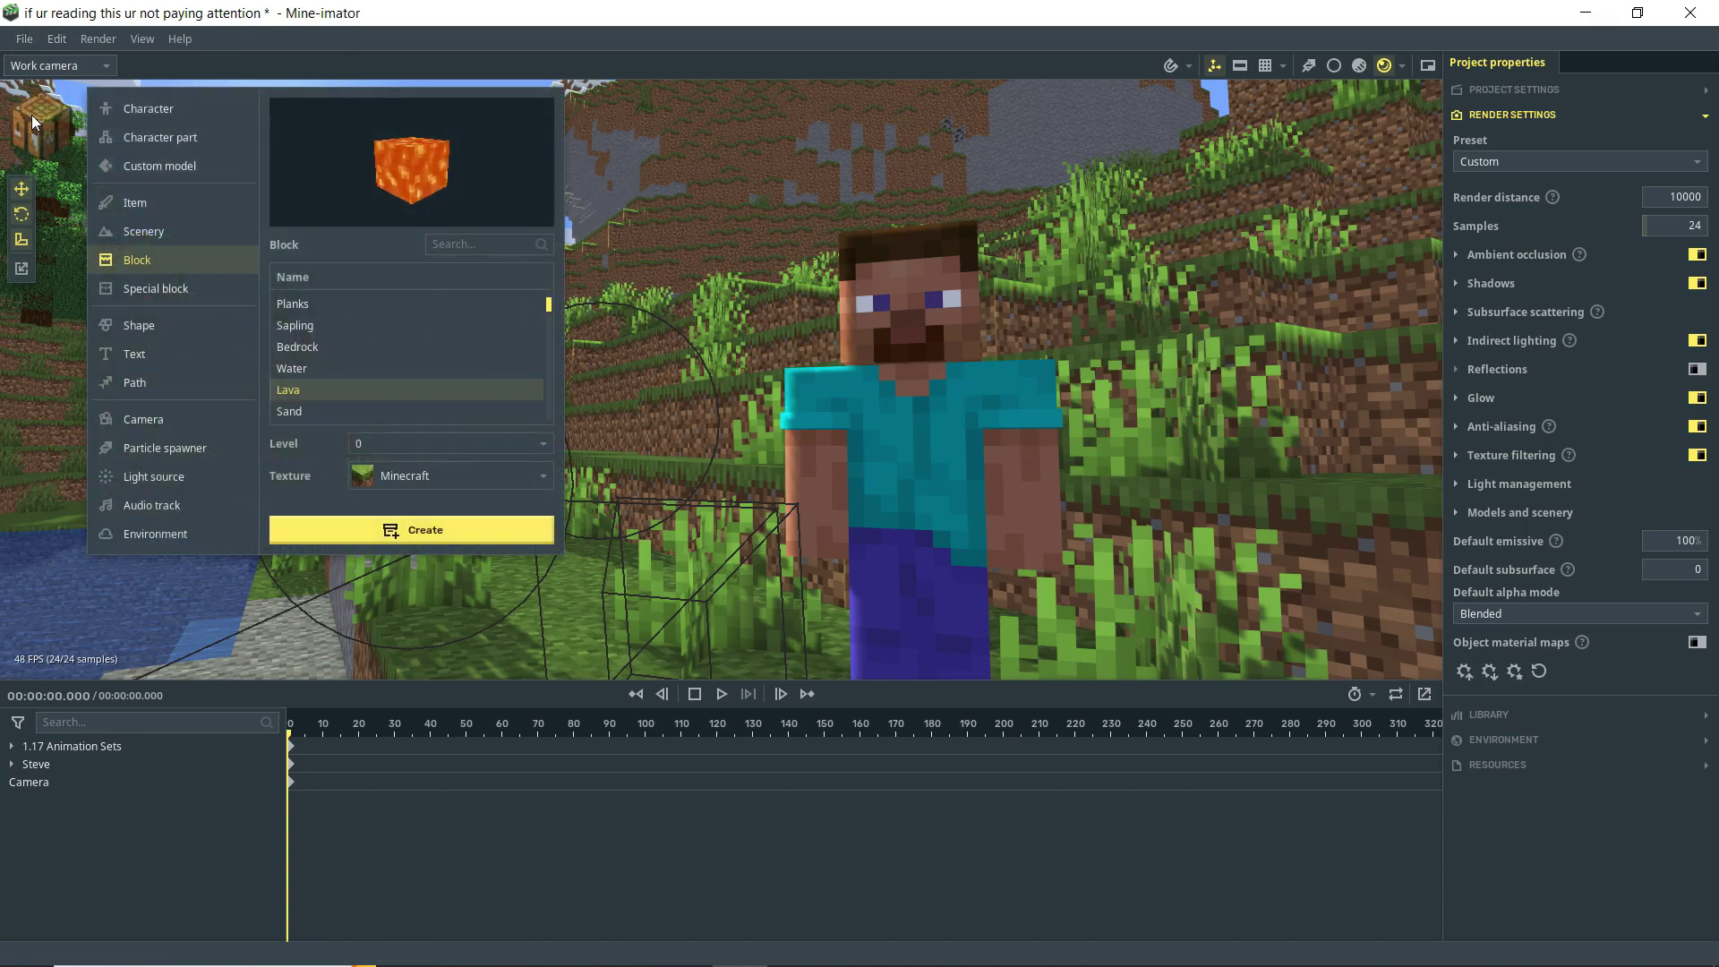
{"action": "left_click", "coordinate": [138, 326]}
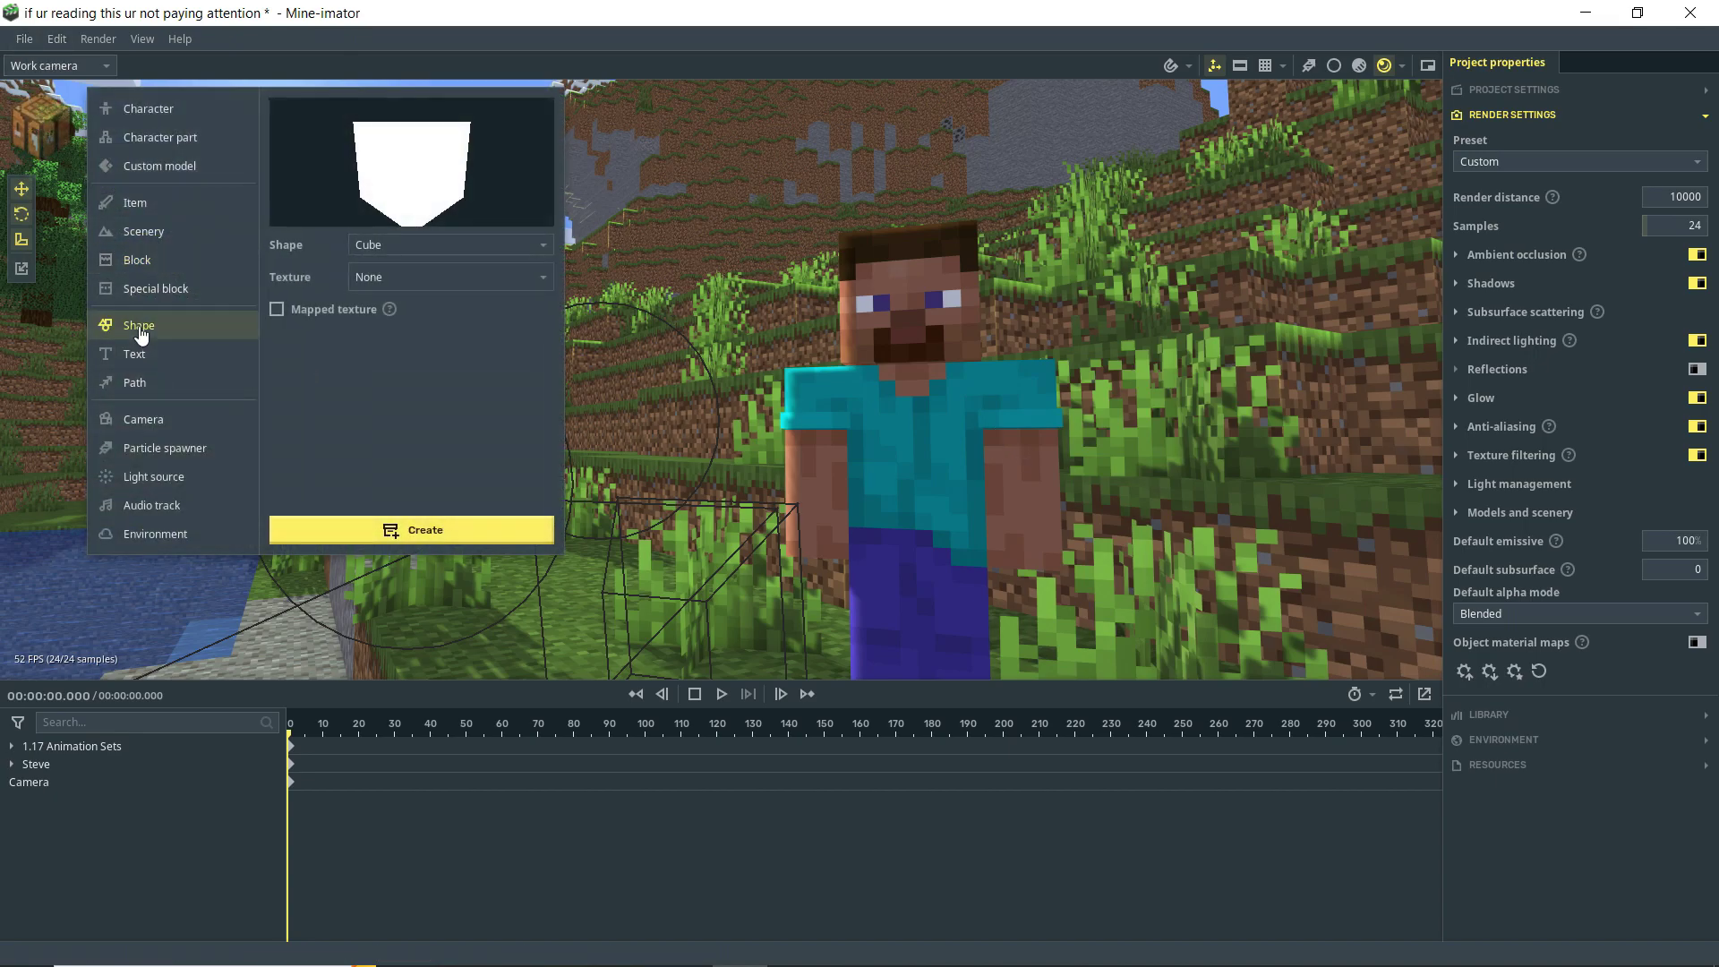
{"action": "left_click", "coordinate": [432, 535]}
{"action": "key", "text": "ctrl+s"}
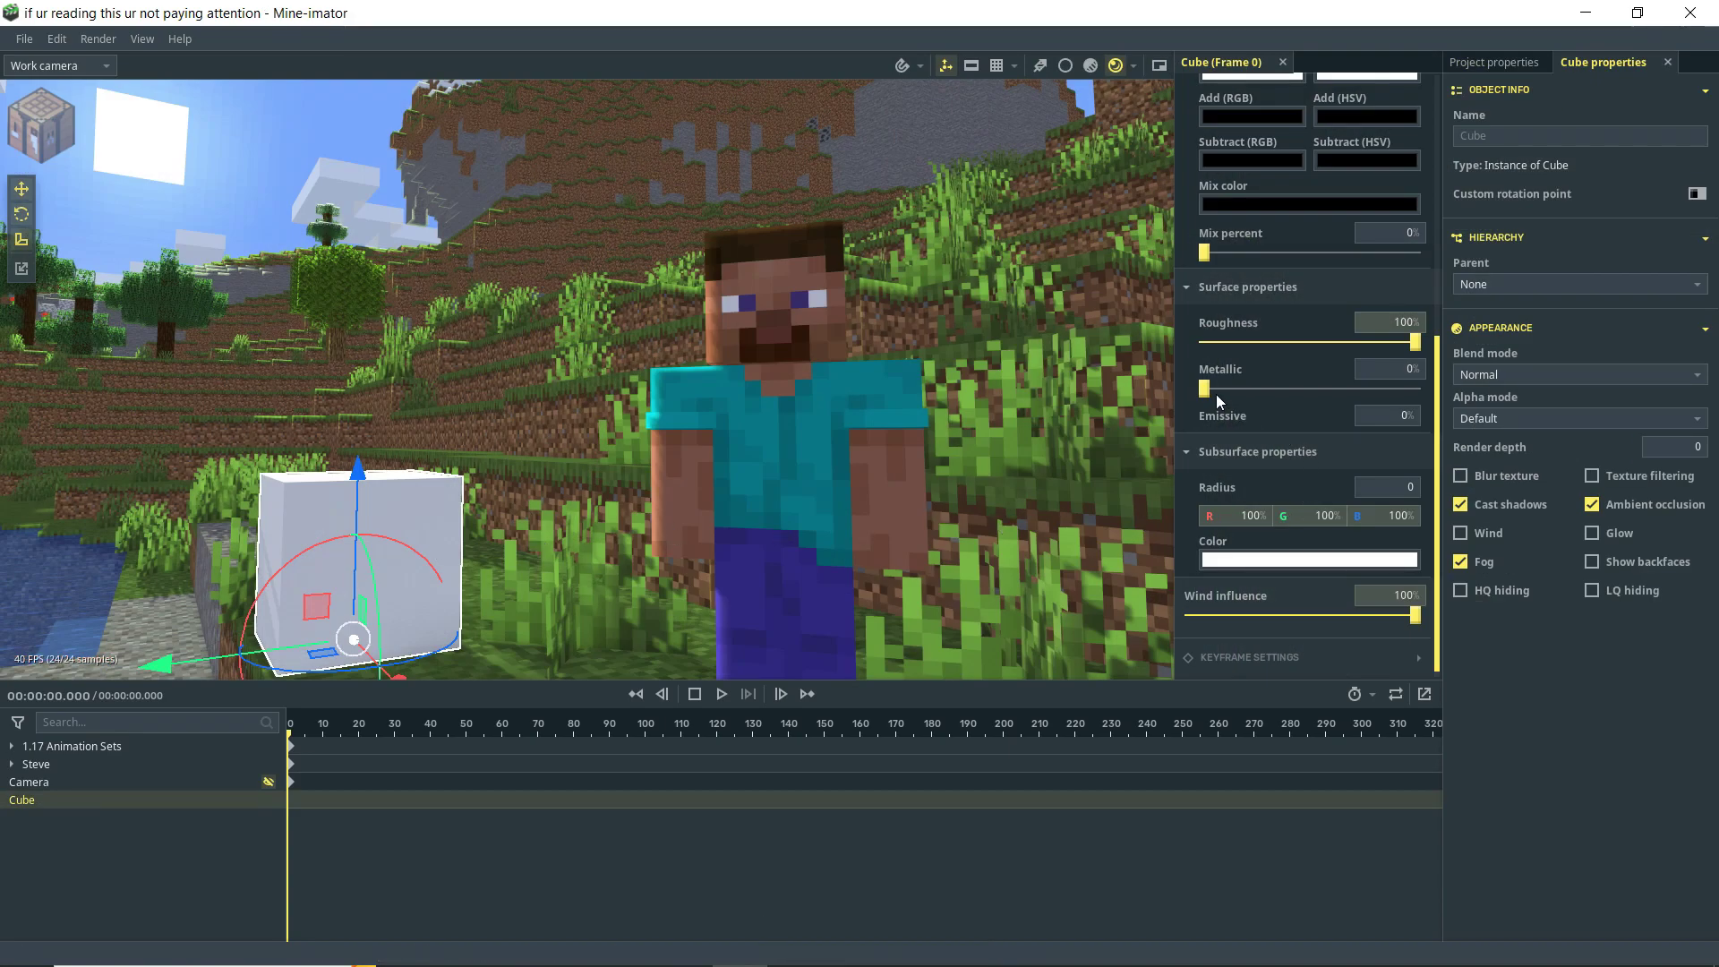
- Make the cube 100% metallic with 0% roughness and enable render Reflections
{"action": "left_click_drag", "start_coordinate": [1226, 394], "coordinate": [1510, 399]}
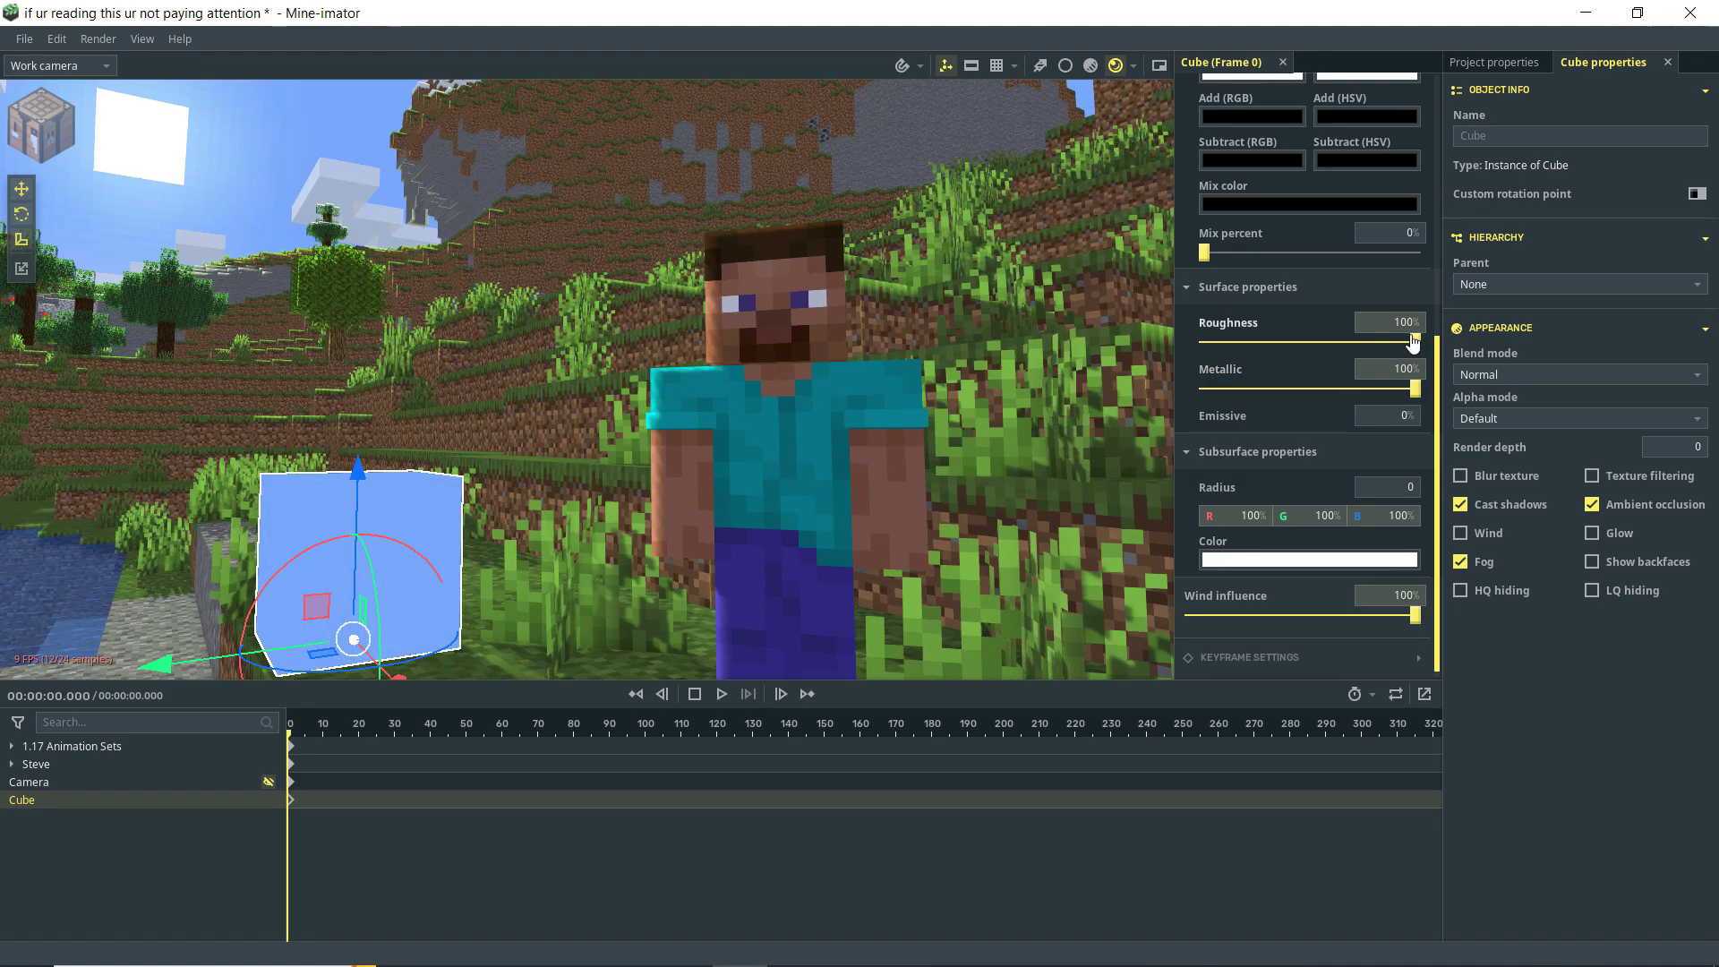
{"action": "left_click_drag", "start_coordinate": [1384, 347], "coordinate": [1213, 345]}
{"action": "left_click", "coordinate": [1483, 68]}
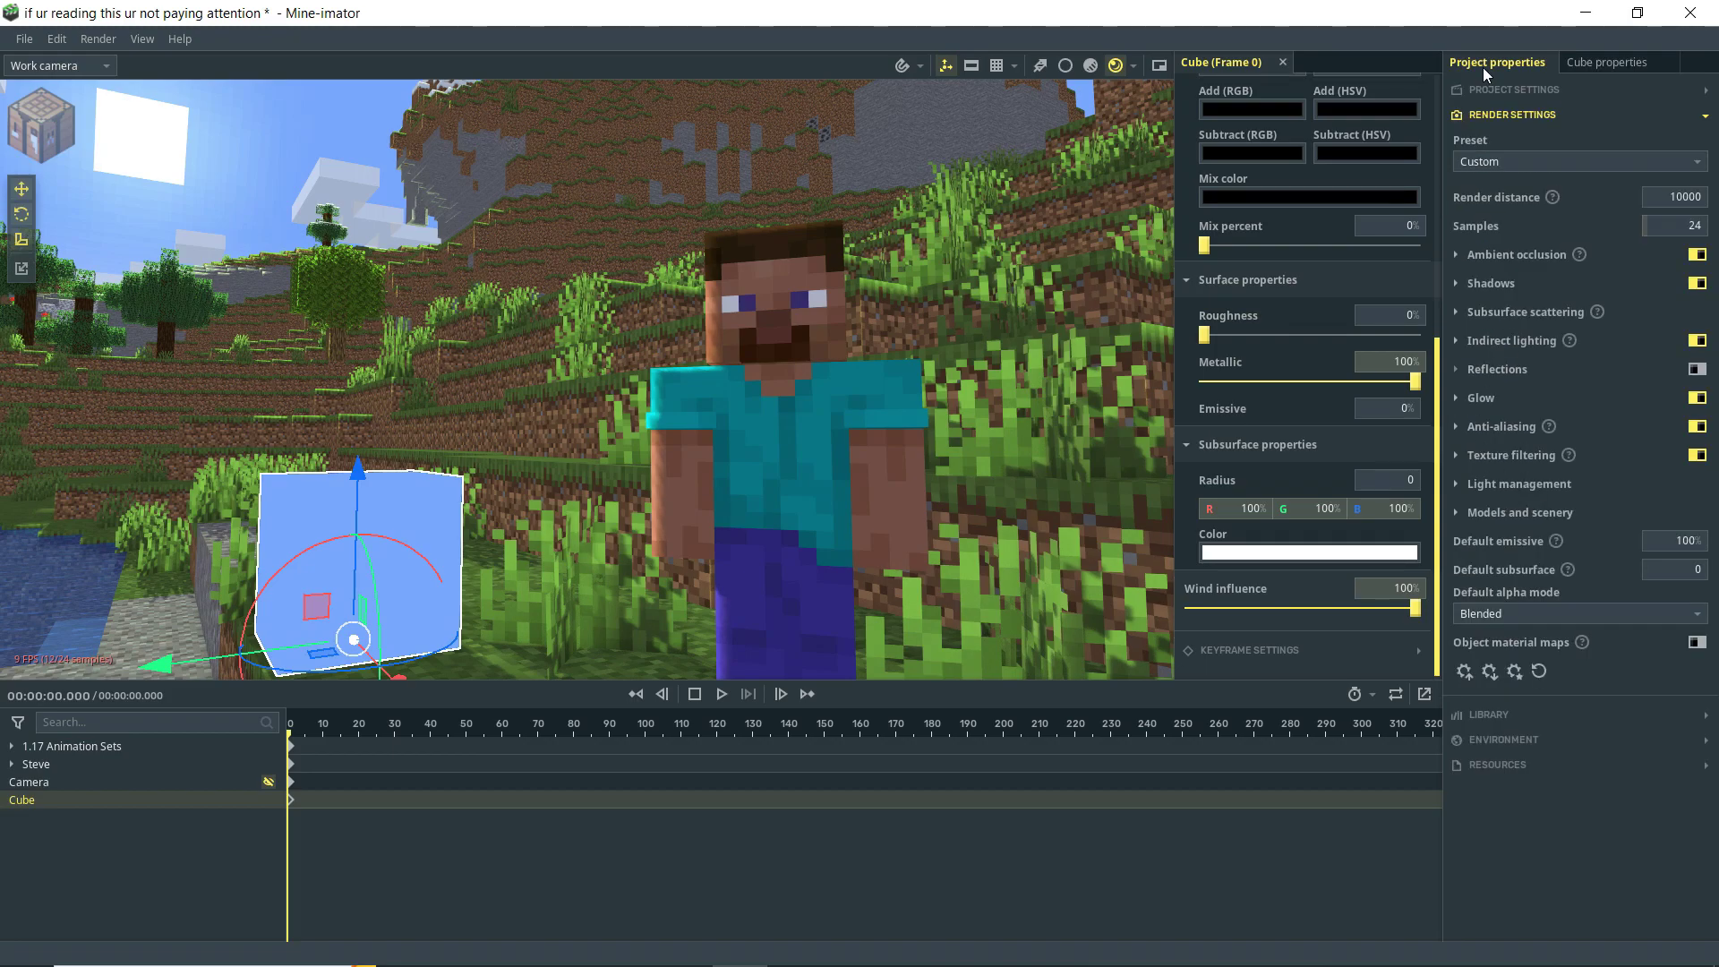
{"action": "left_click", "coordinate": [1697, 370]}
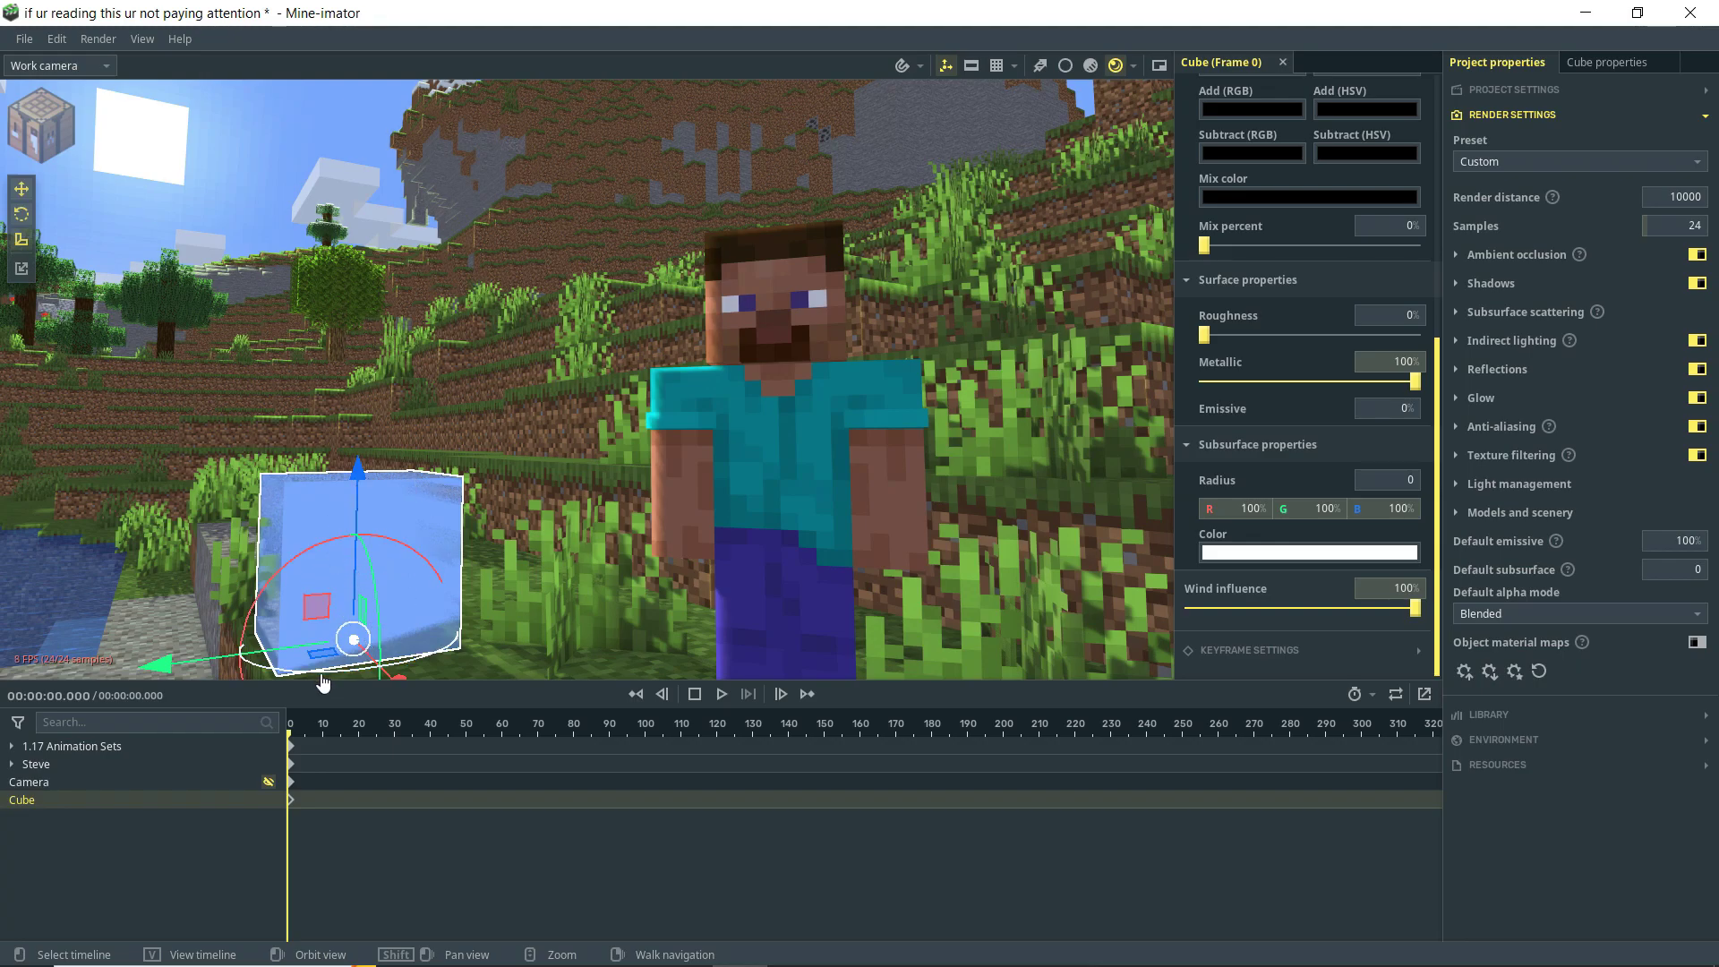
- Rotate and tilt the cube so it faces Steve
{"action": "mouse_move", "coordinate": [324, 682]}
{"action": "left_mouse_down"}
{"action": "mouse_move", "coordinate": [357, 683]}
{"action": "mouse_move", "coordinate": [343, 672]}
{"action": "left_mouse_up"}
{"action": "left_click_drag", "start_coordinate": [334, 98], "coordinate": [515, 340]}
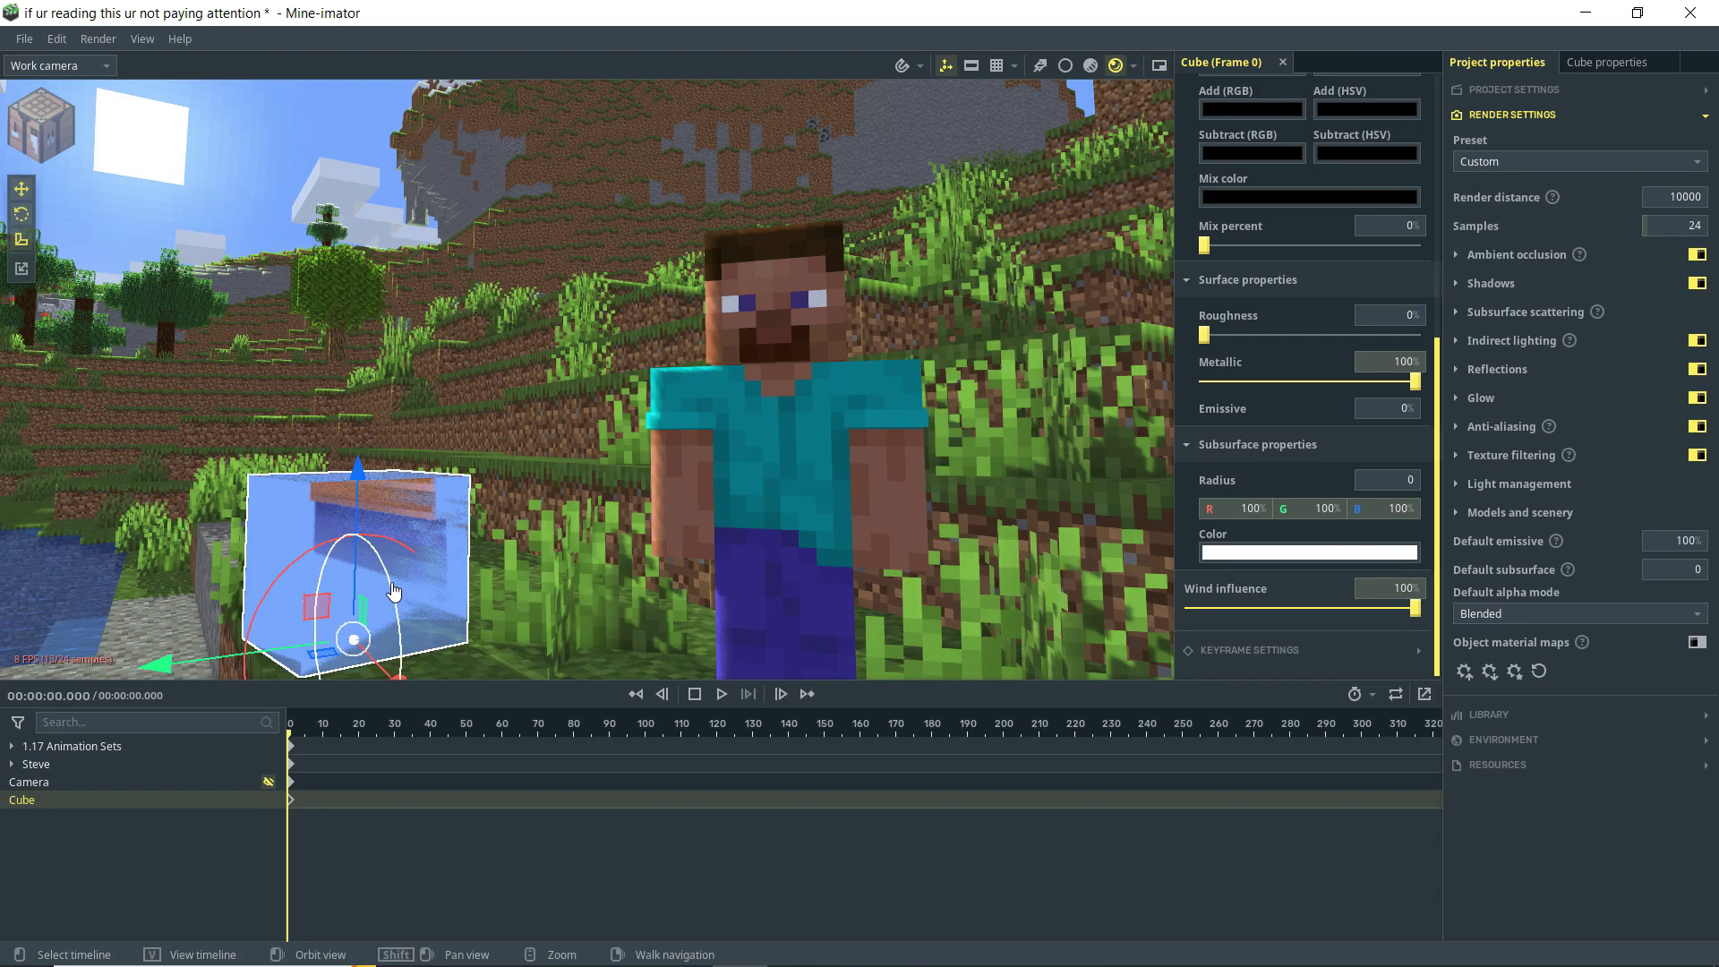
{"action": "left_click_drag", "start_coordinate": [399, 592], "coordinate": [403, 560]}
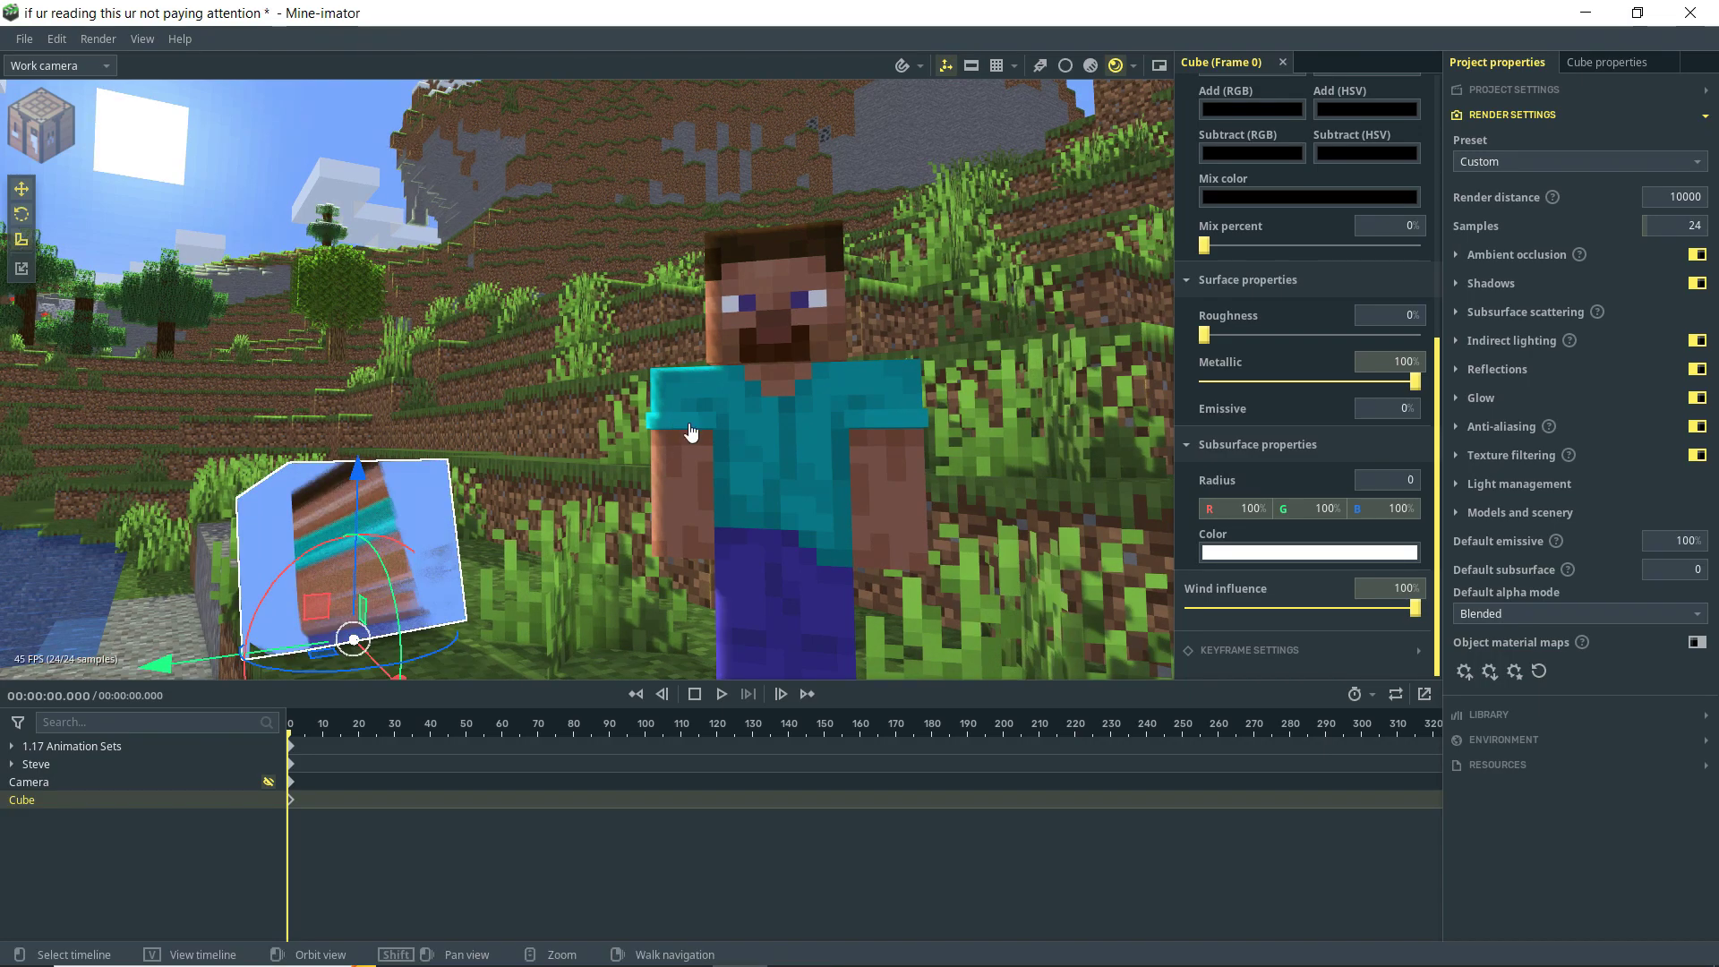
- Raise reflection Precision and Edge fade amount to 100%
{"action": "left_click", "coordinate": [1471, 372]}
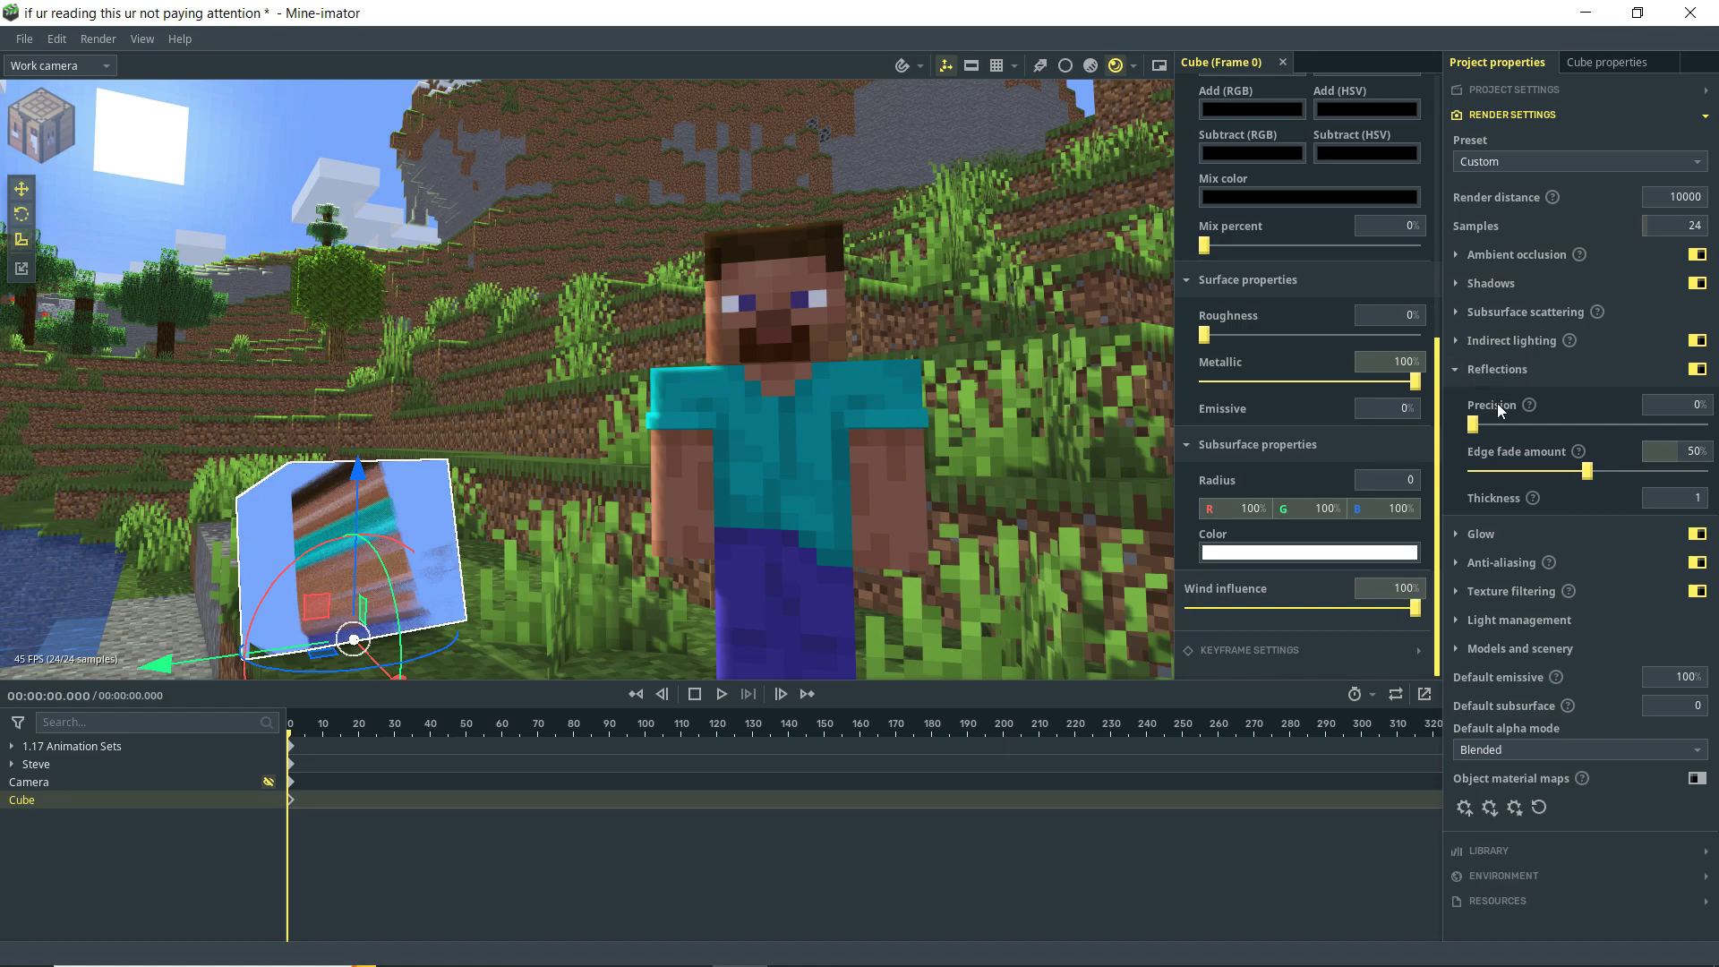
{"action": "left_click_drag", "start_coordinate": [1475, 427], "coordinate": [1717, 428]}
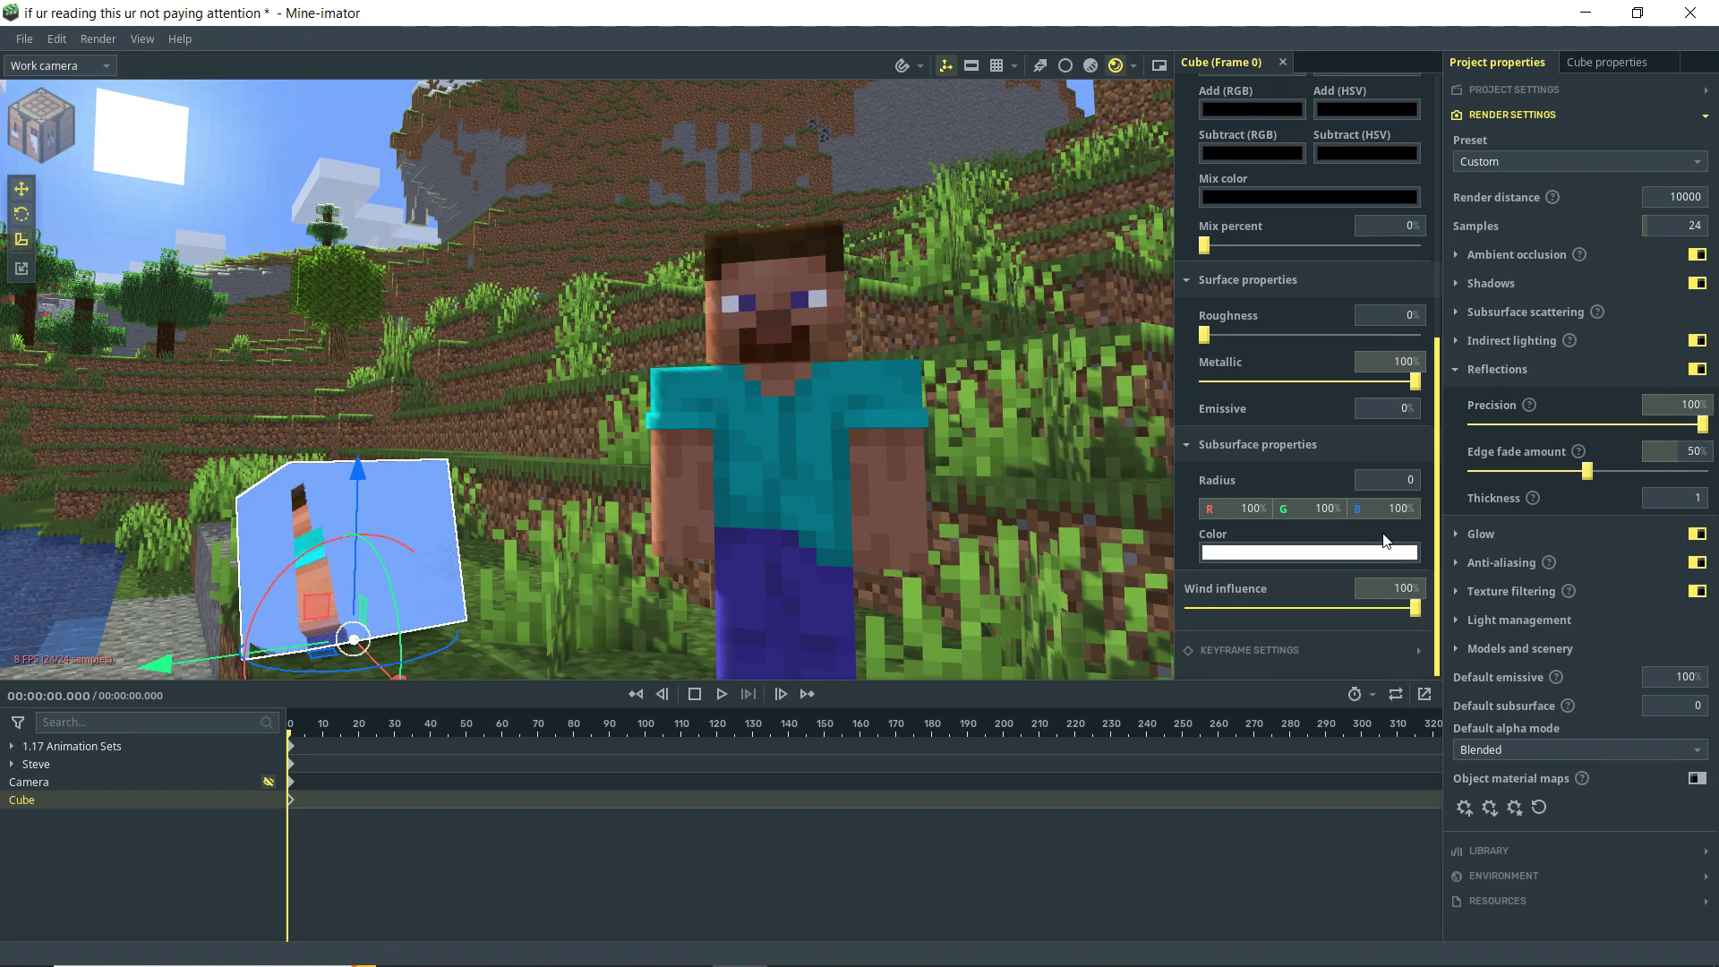
{"action": "left_click_drag", "start_coordinate": [1587, 471], "coordinate": [1658, 472]}
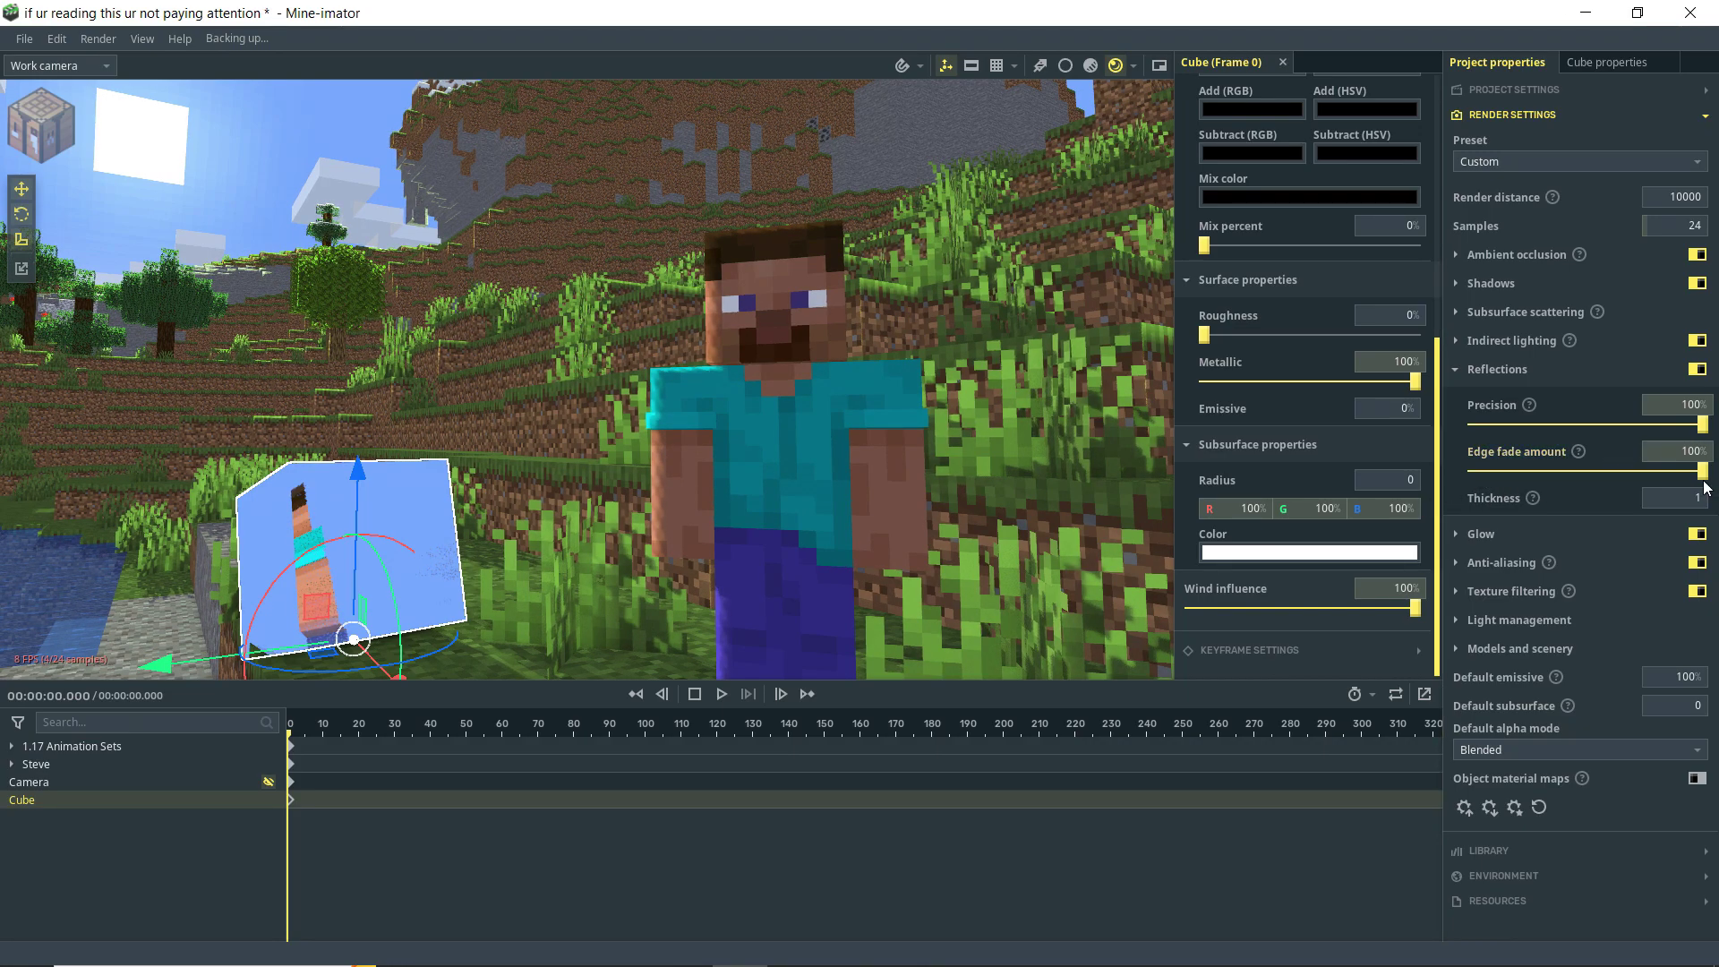
{"action": "mouse_move", "coordinate": [1579, 455]}
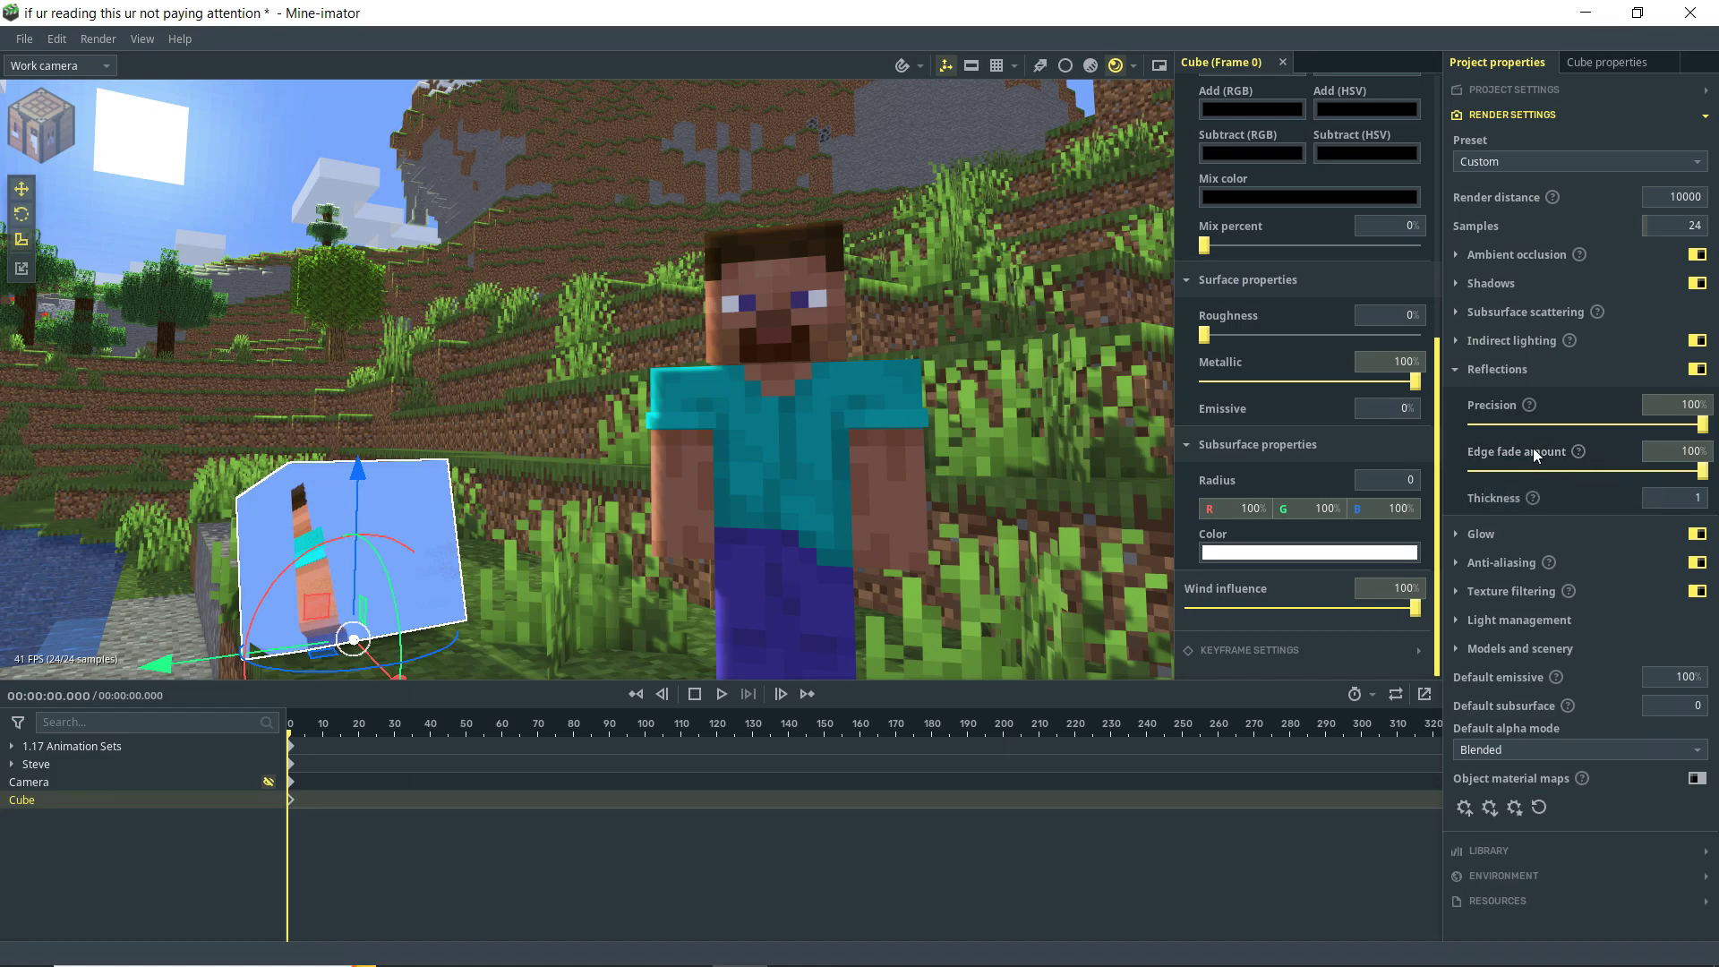
{"action": "mouse_move", "coordinate": [1535, 500]}
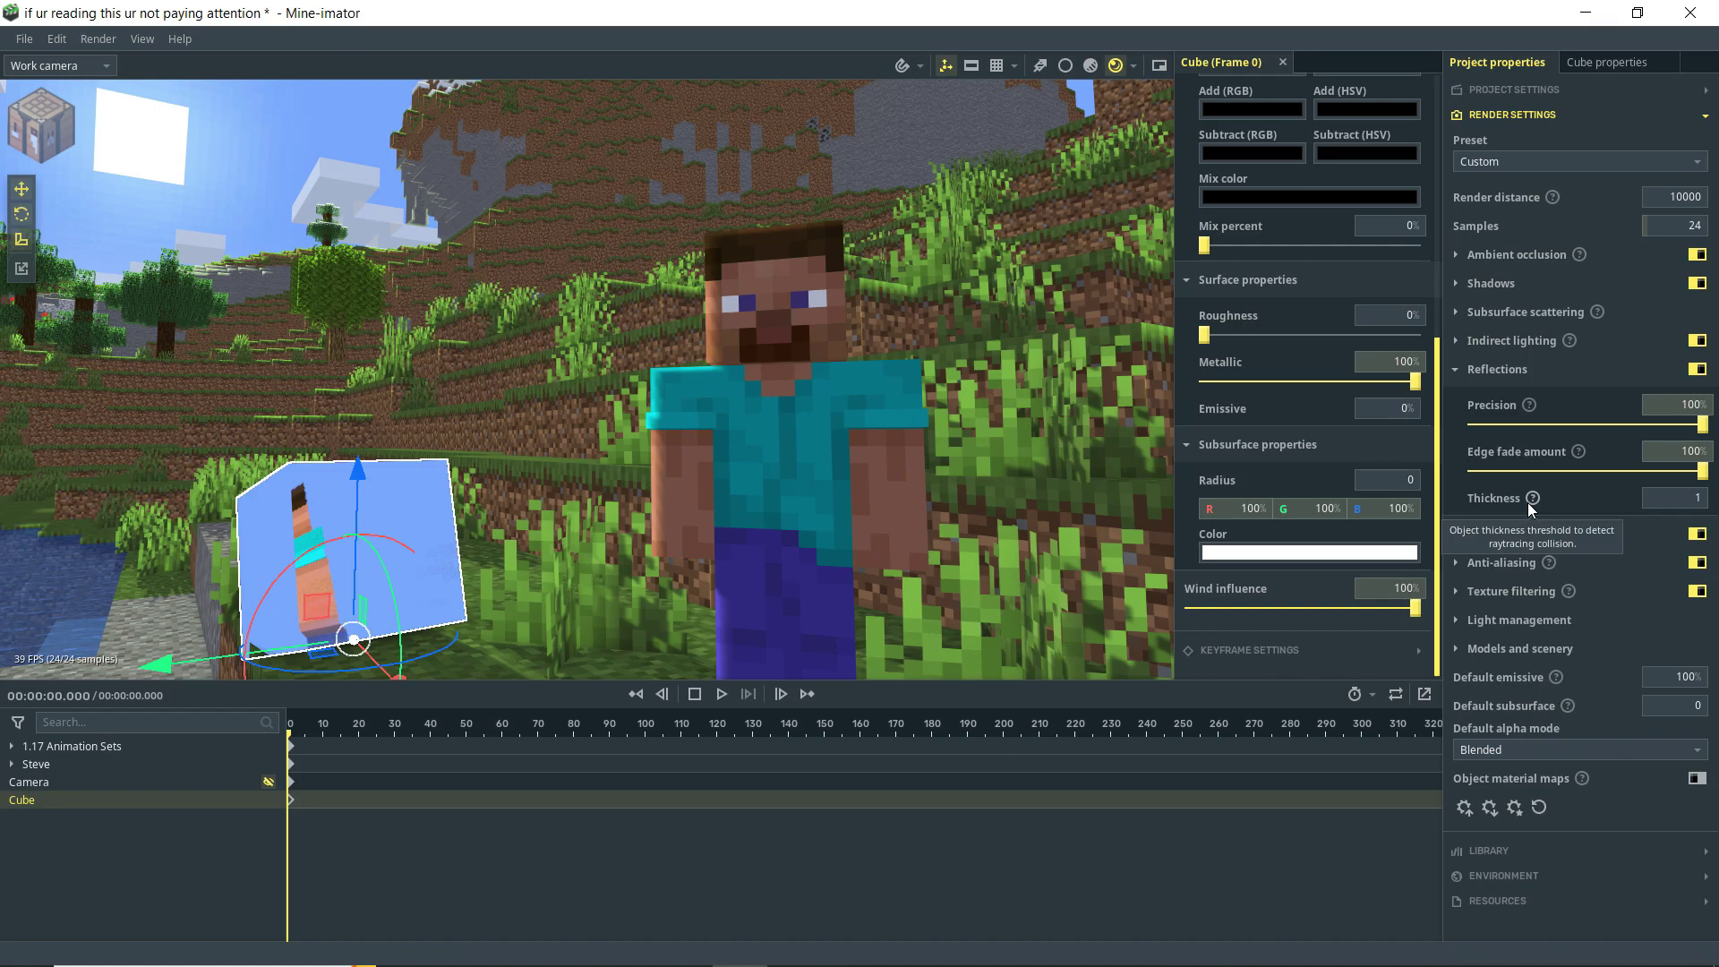
- Set reflection Thickness to 1.5 after trying 10 and 0.1
{"action": "left_click", "coordinate": [1680, 503]}
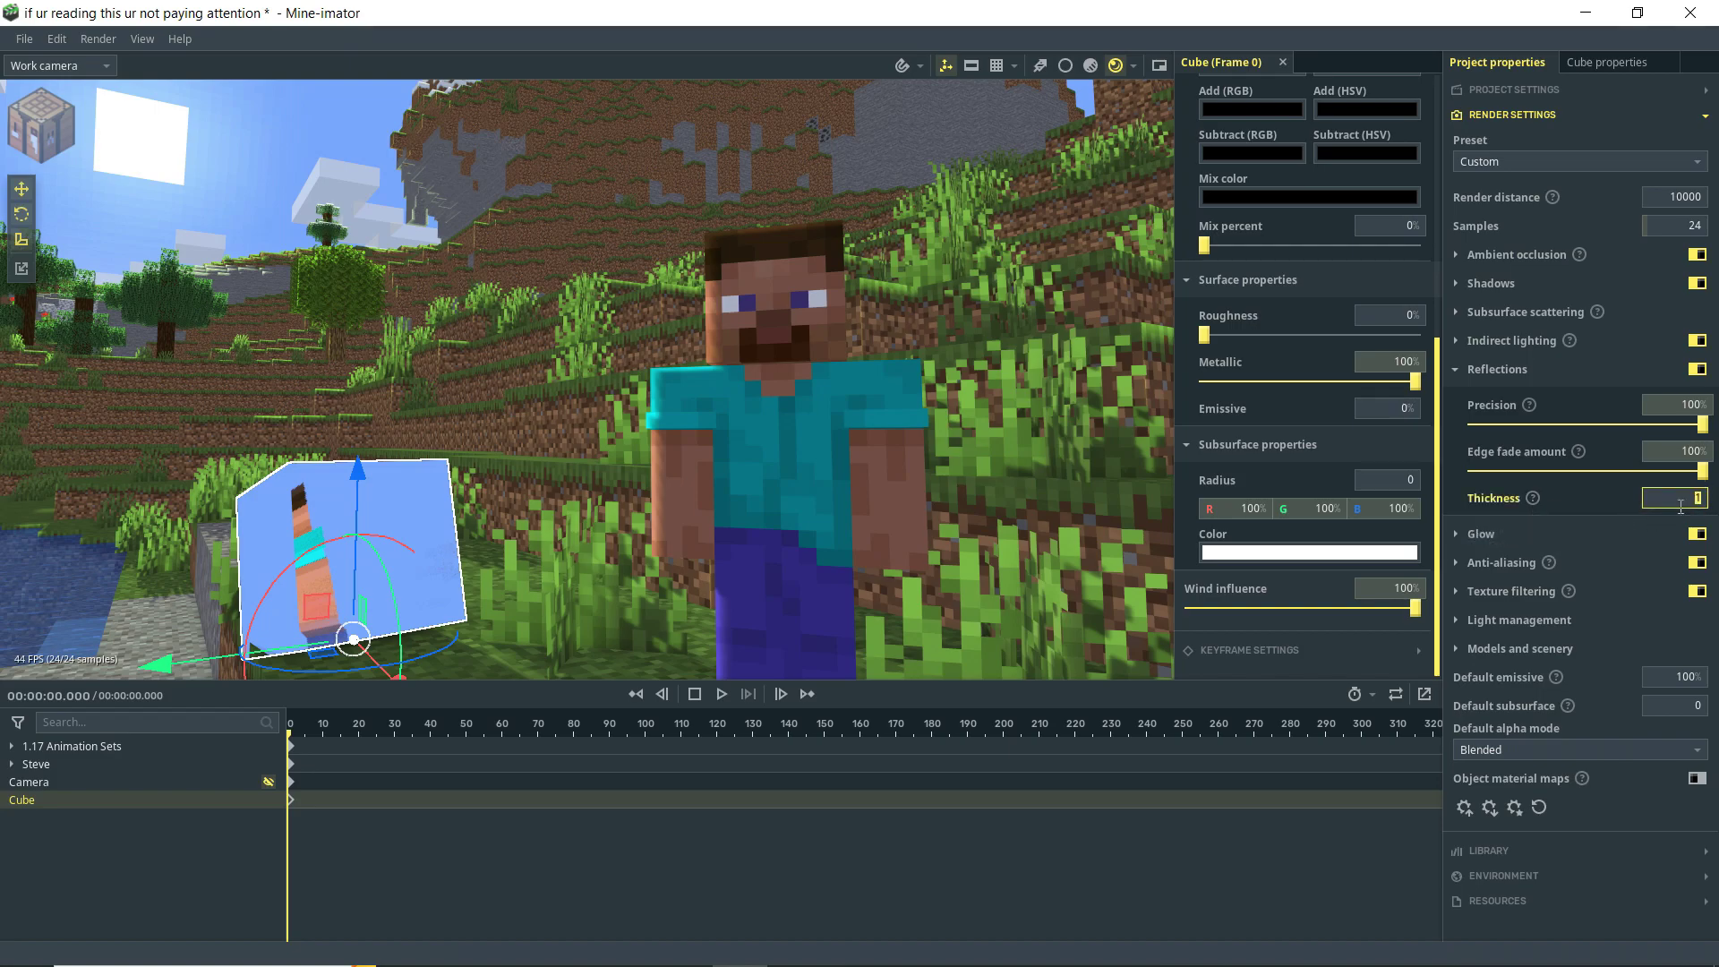
{"action": "type", "text": "10"}
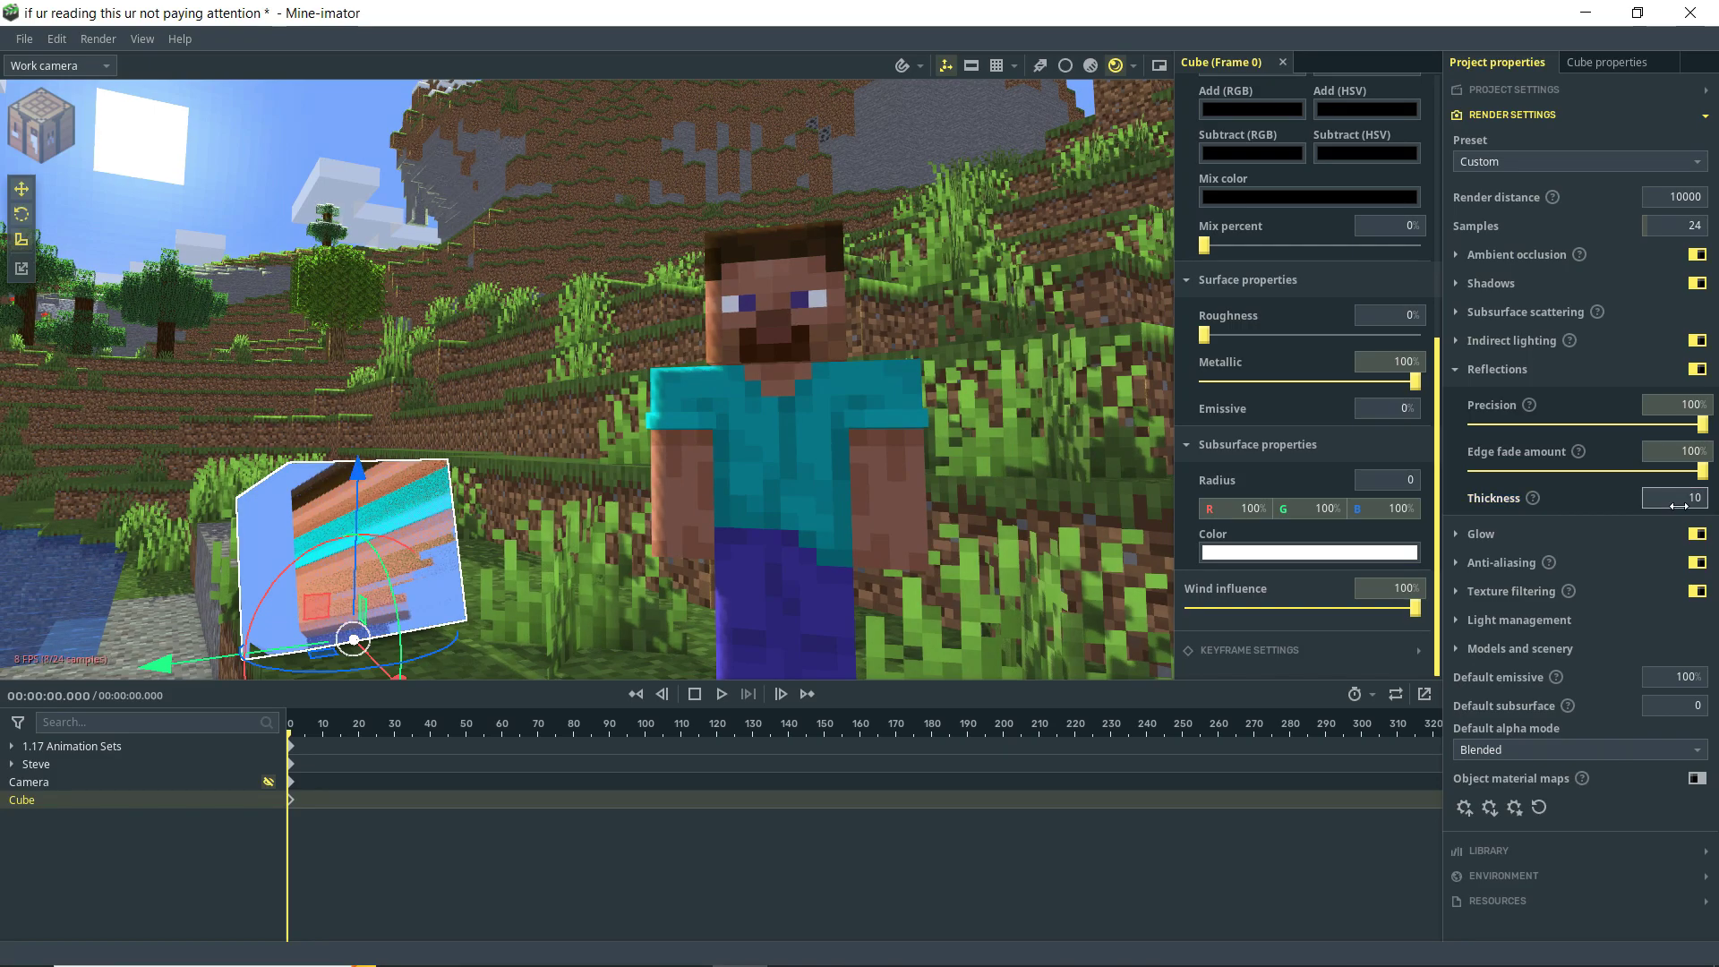
{"action": "key", "text": "Return"}
{"action": "left_click", "coordinate": [1679, 498]}
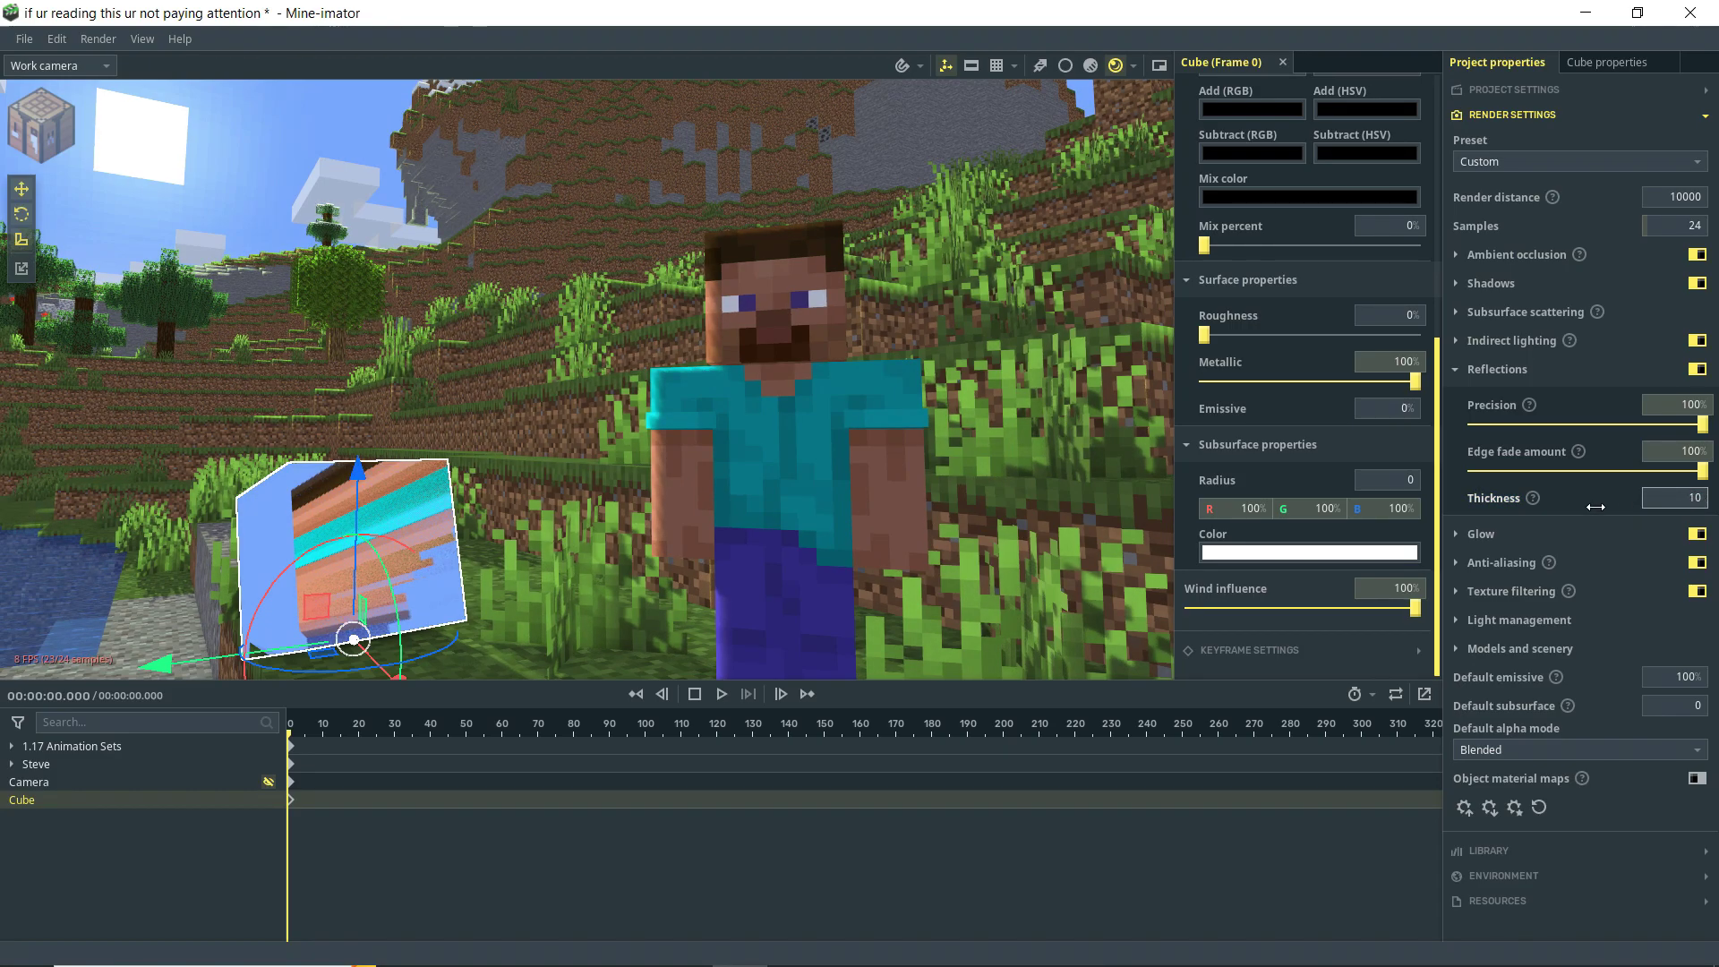
{"action": "type", "text": "0.1"}
{"action": "key", "text": "Return"}
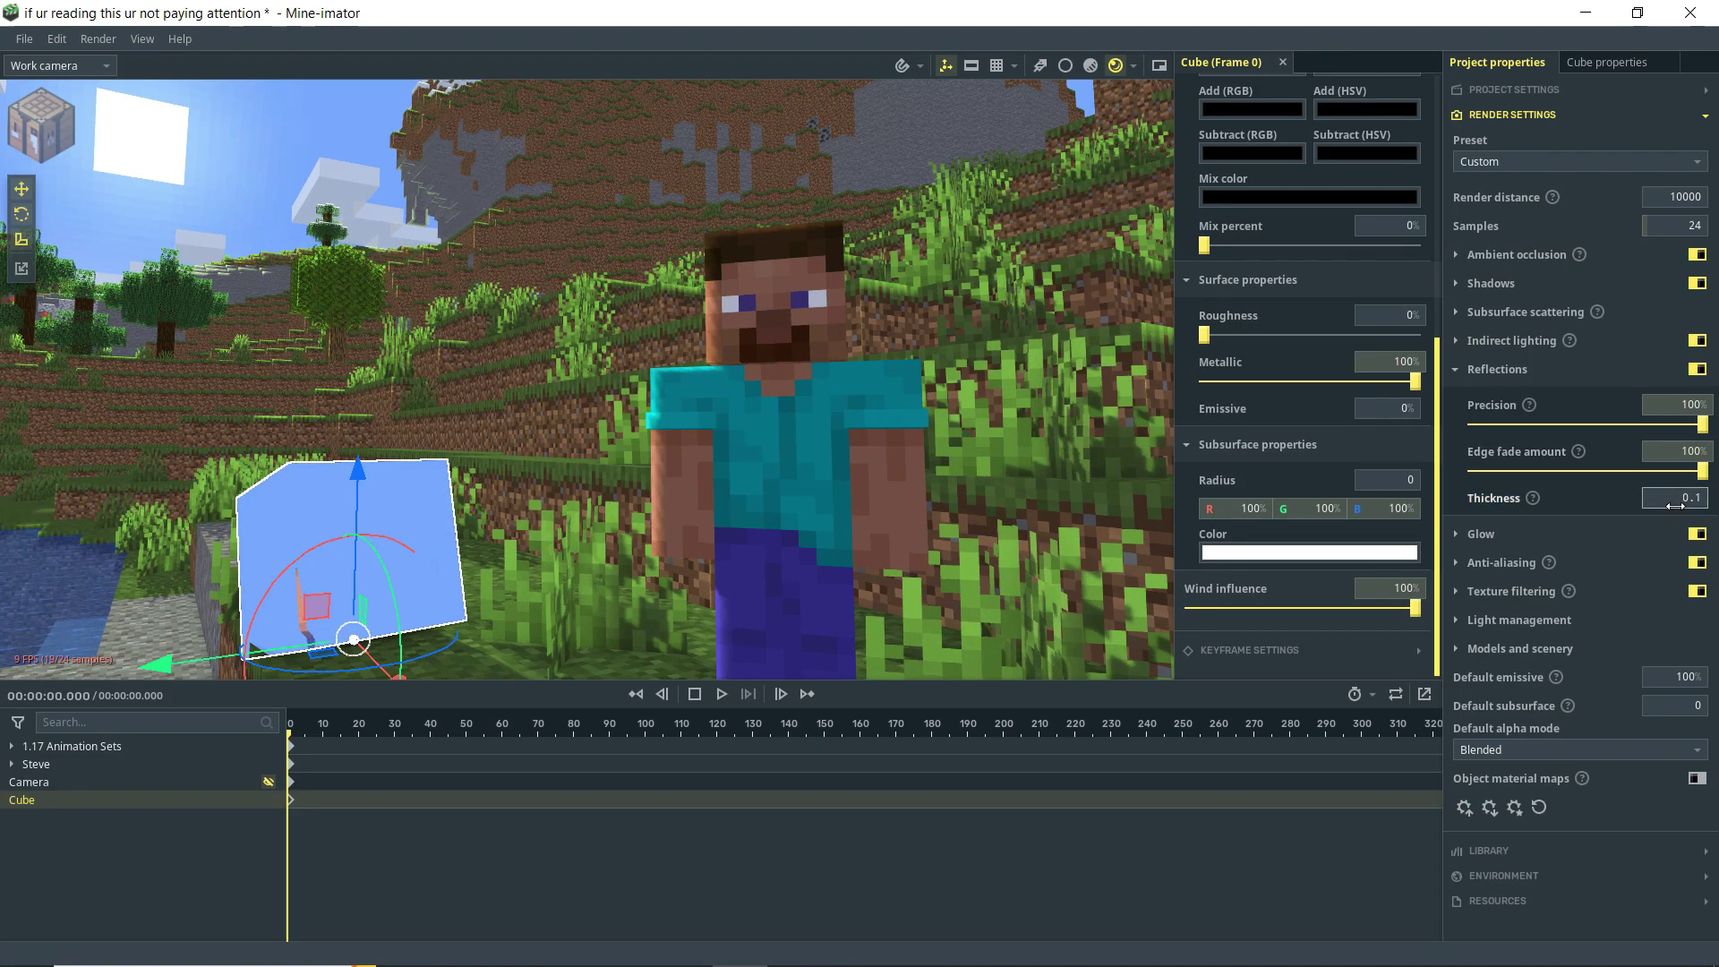
{"action": "left_click", "coordinate": [1674, 501]}
{"action": "type", "text": "1.5"}
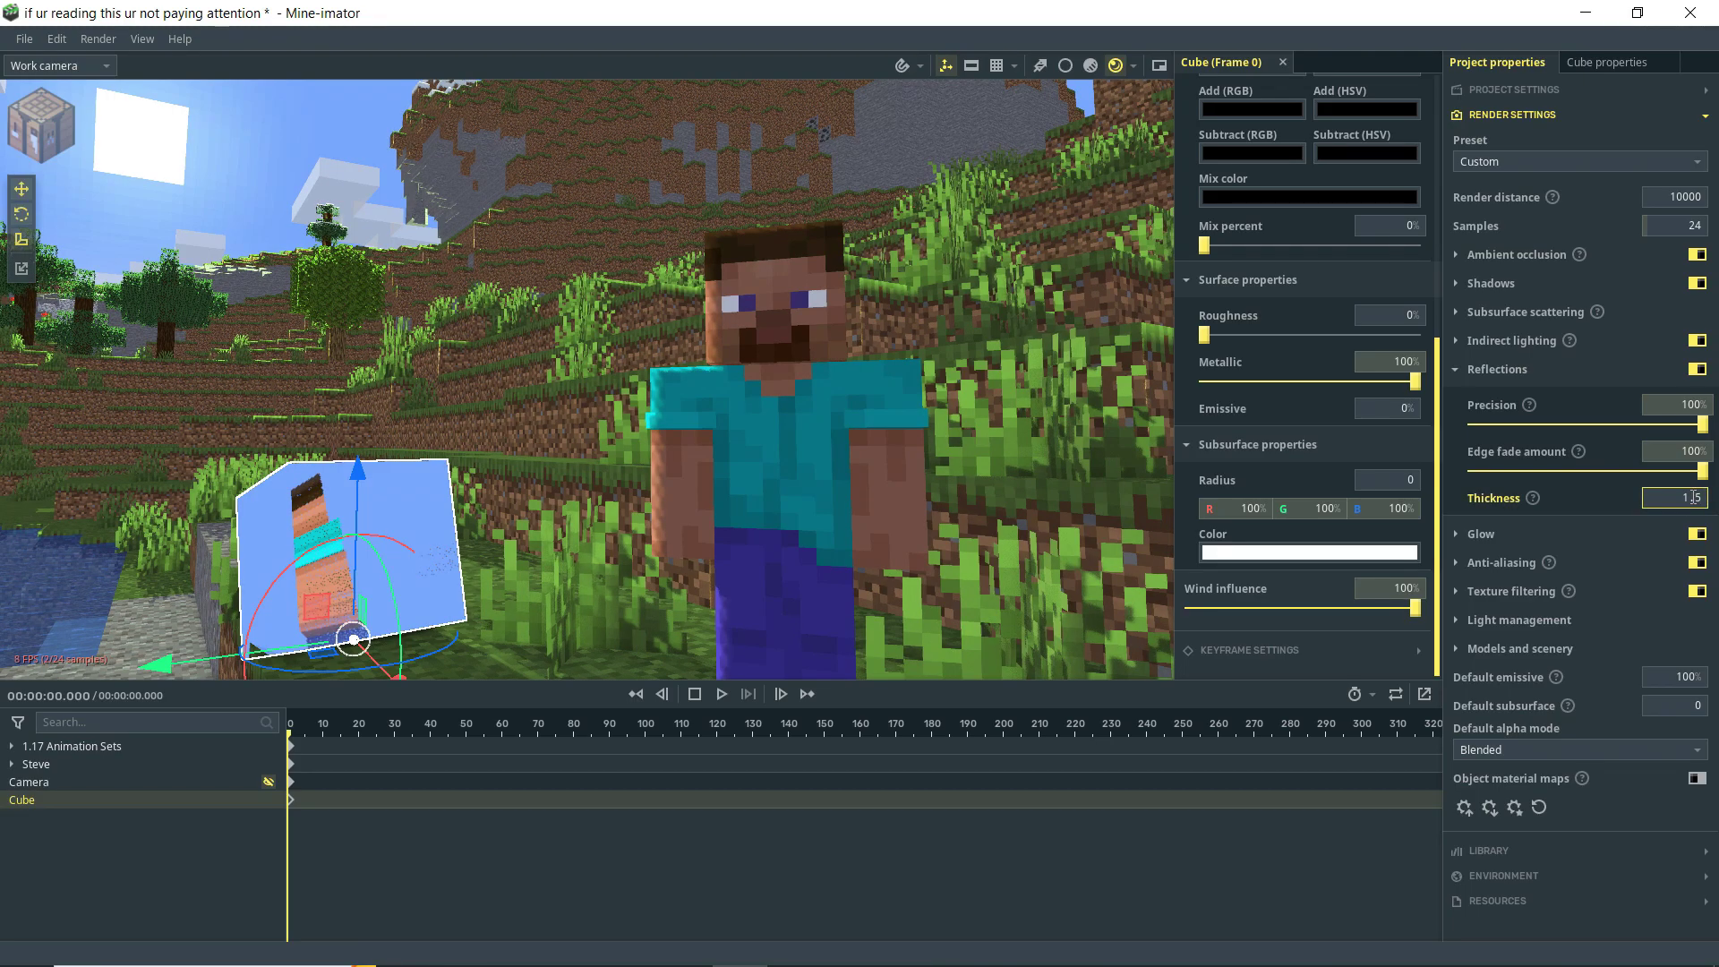
{"action": "key", "text": "Return"}
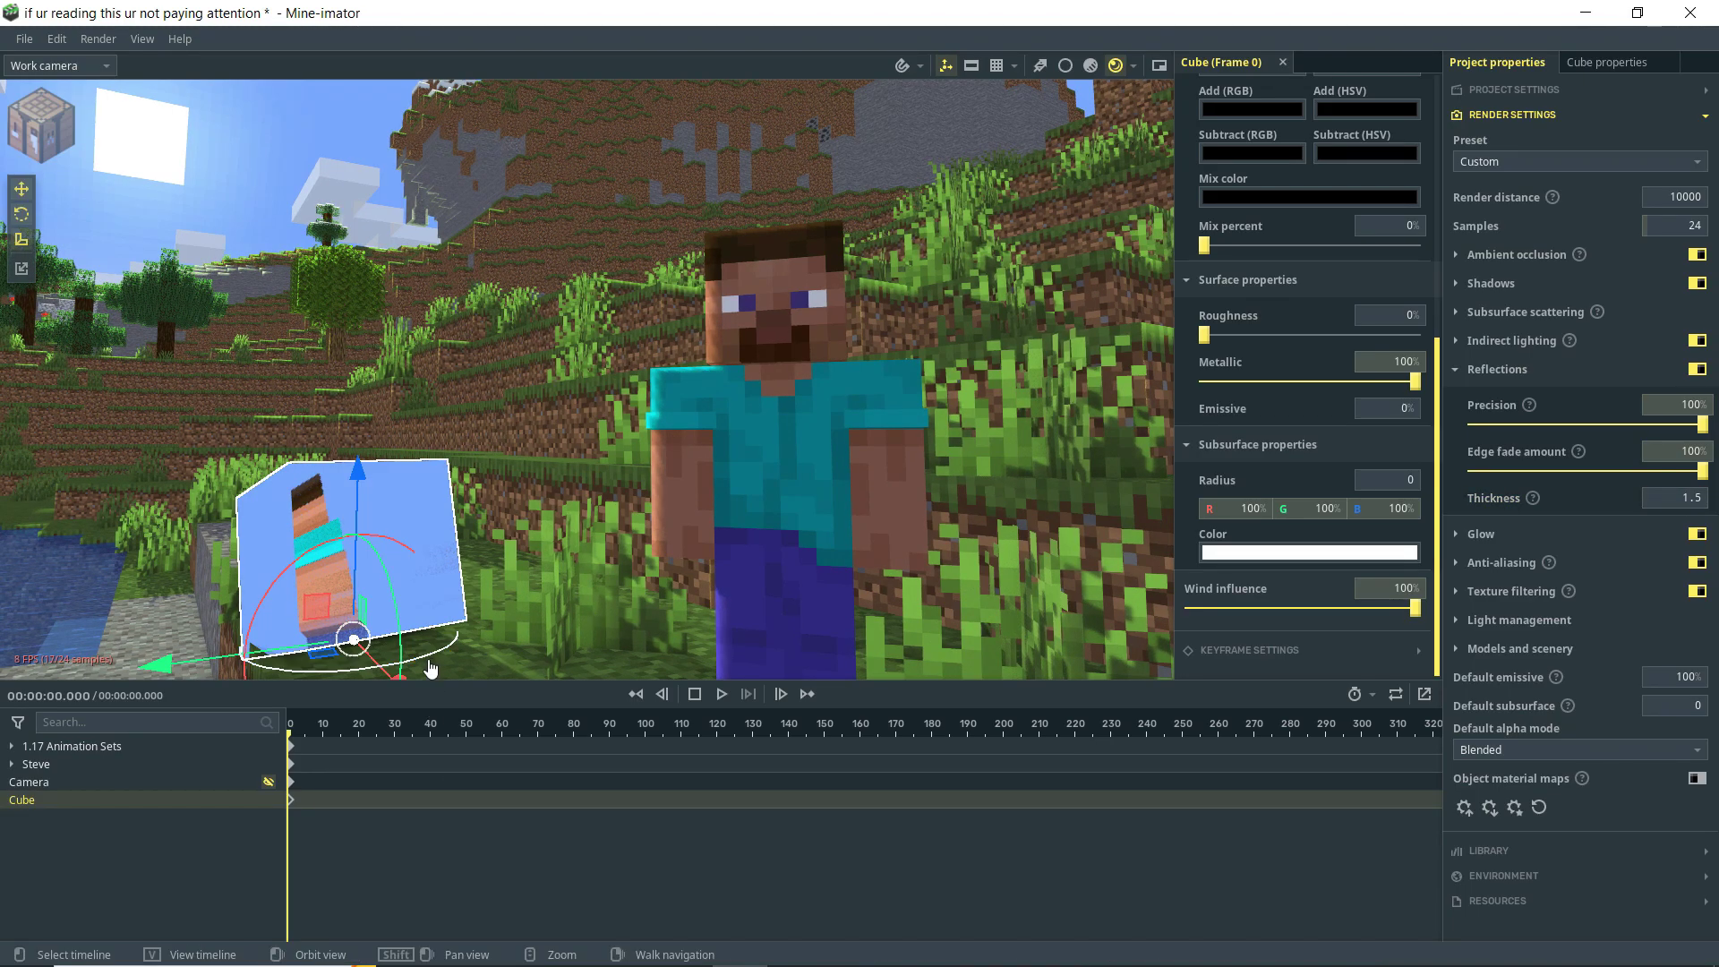
- Turn the cube slightly further, save the project and collapse Reflections
{"action": "left_click_drag", "start_coordinate": [426, 665], "coordinate": [465, 644]}
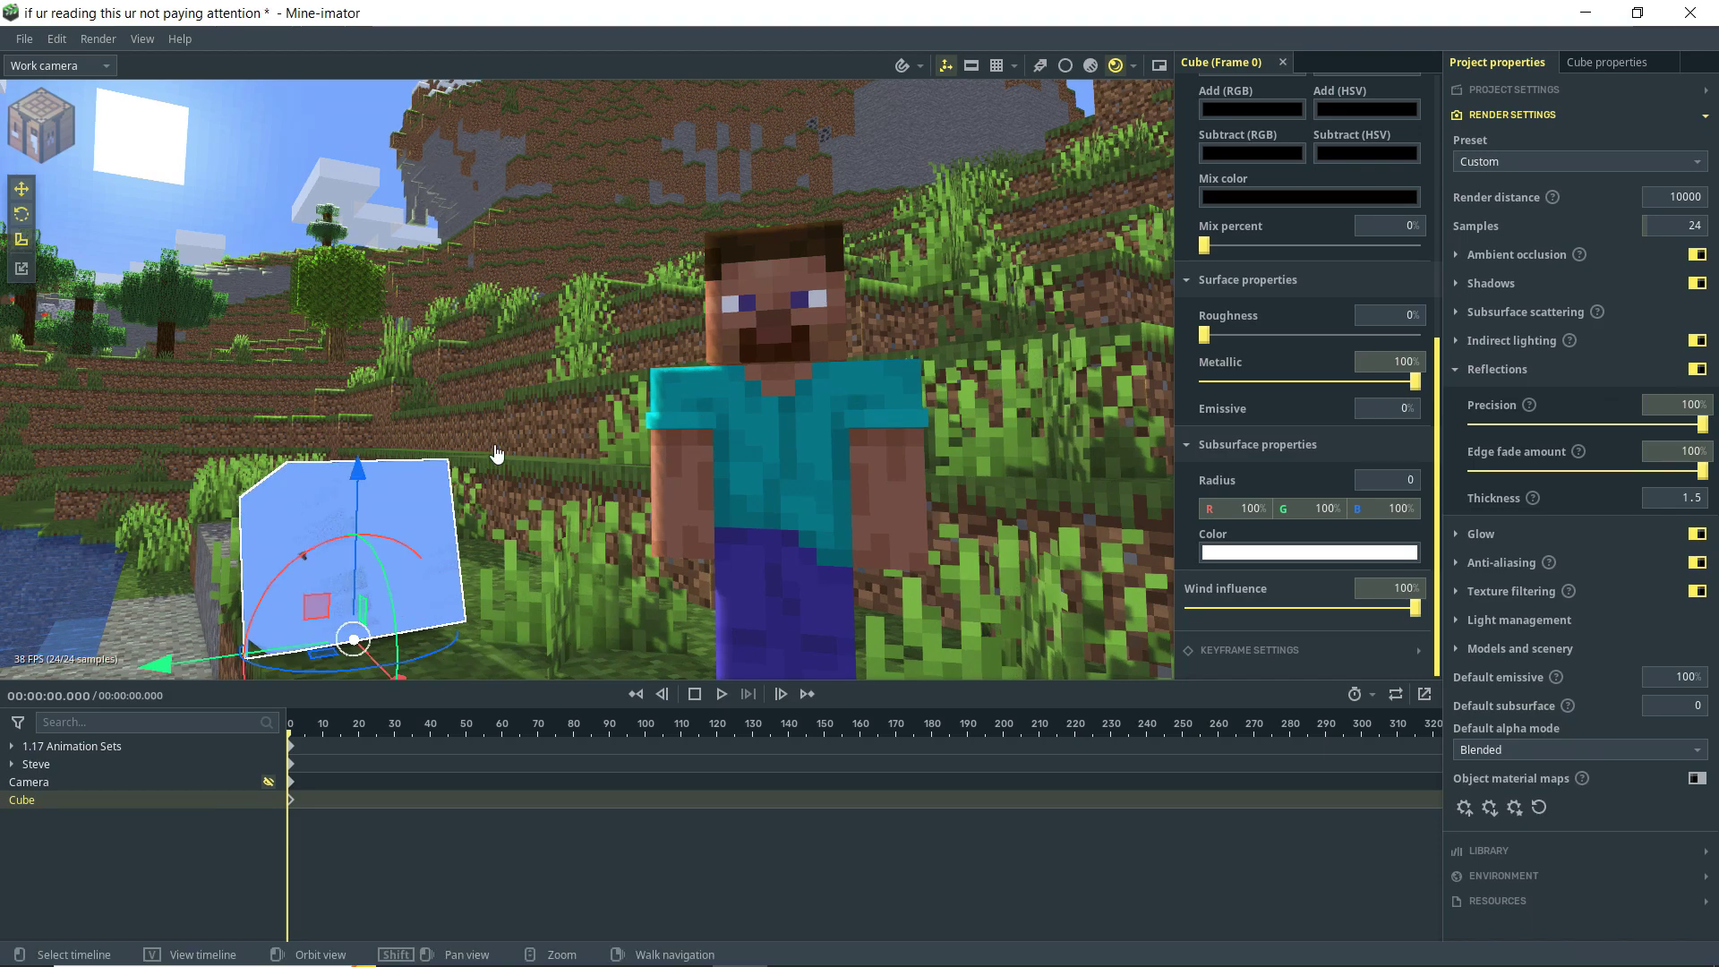
{"action": "left_click_drag", "start_coordinate": [450, 660], "coordinate": [466, 654]}
{"action": "key", "text": "ctrl+s"}
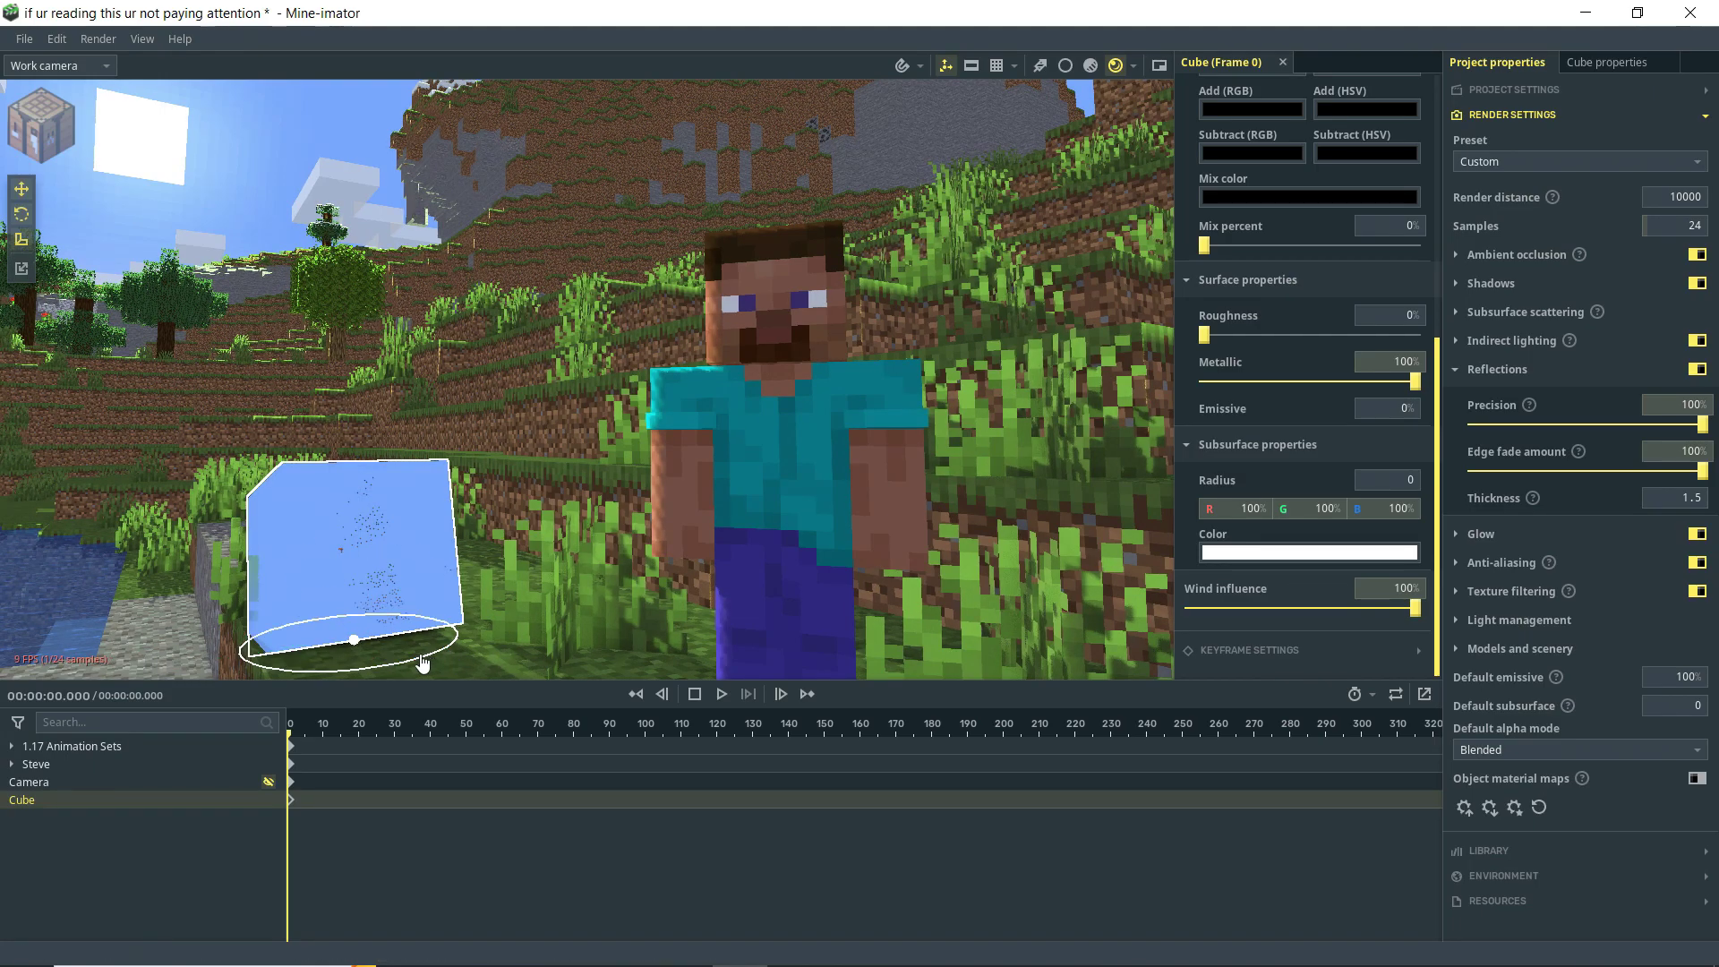
{"action": "left_click", "coordinate": [1495, 369]}
- Check Glow, set anti-aliasing Strength to 300% then back to 100%, and expand Texture filtering
{"action": "left_click", "coordinate": [1479, 399]}
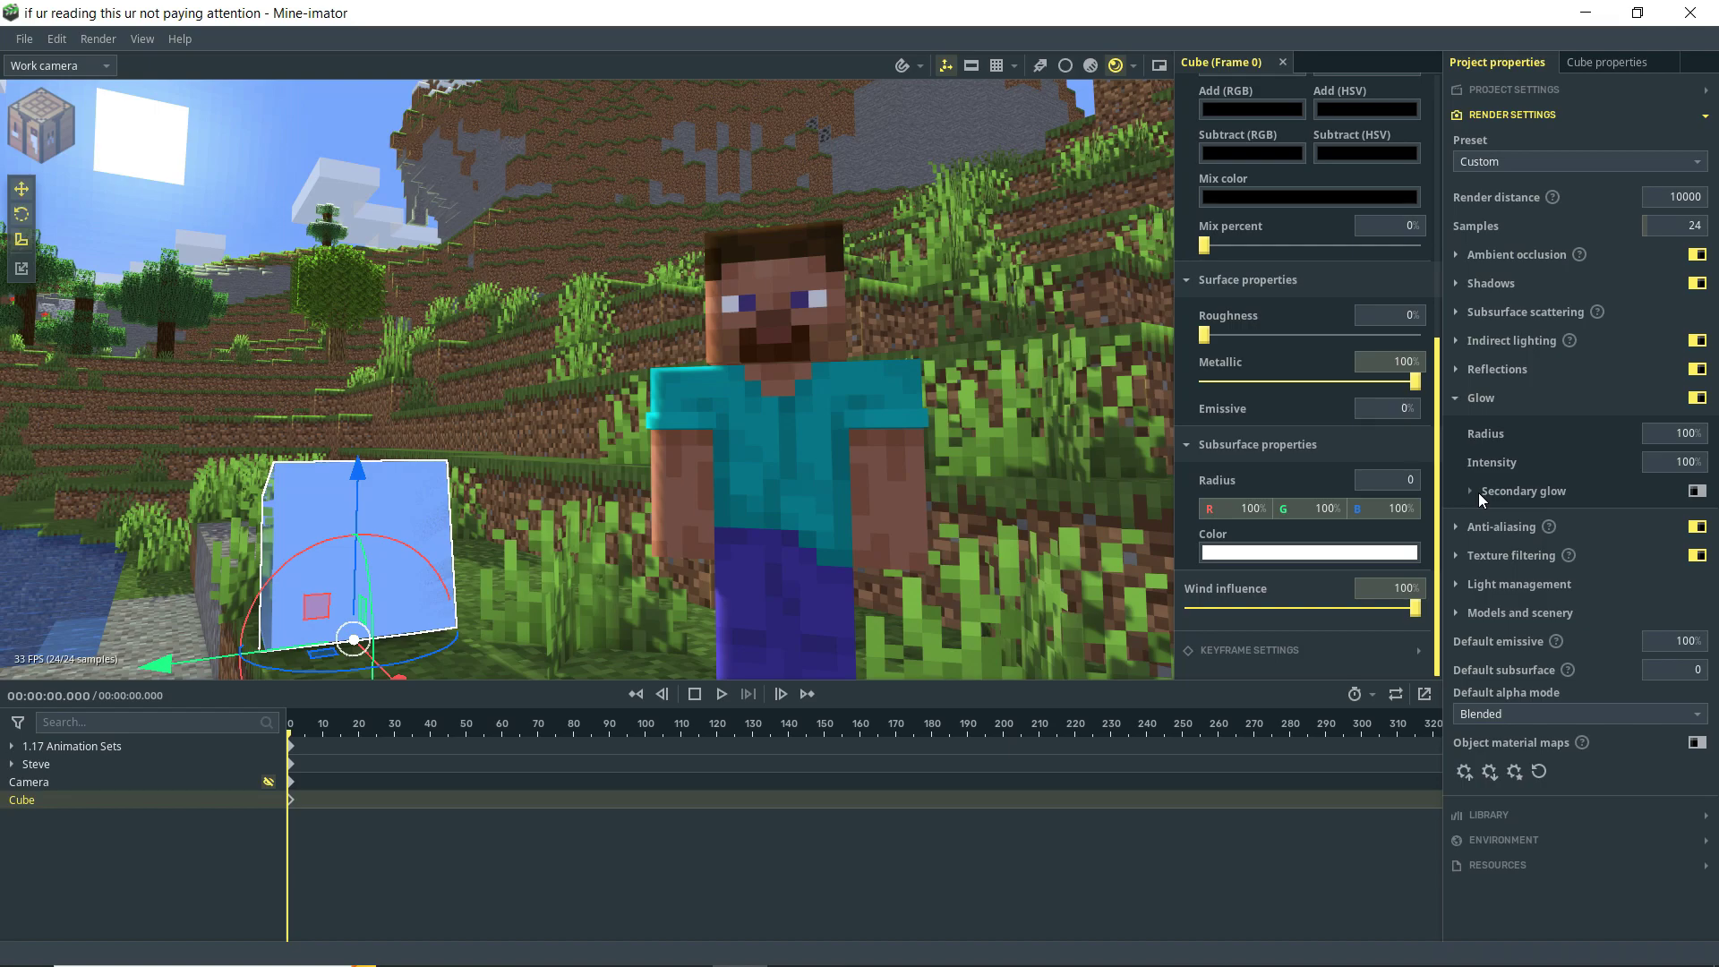
{"action": "left_click", "coordinate": [1477, 403]}
{"action": "left_click", "coordinate": [1499, 428]}
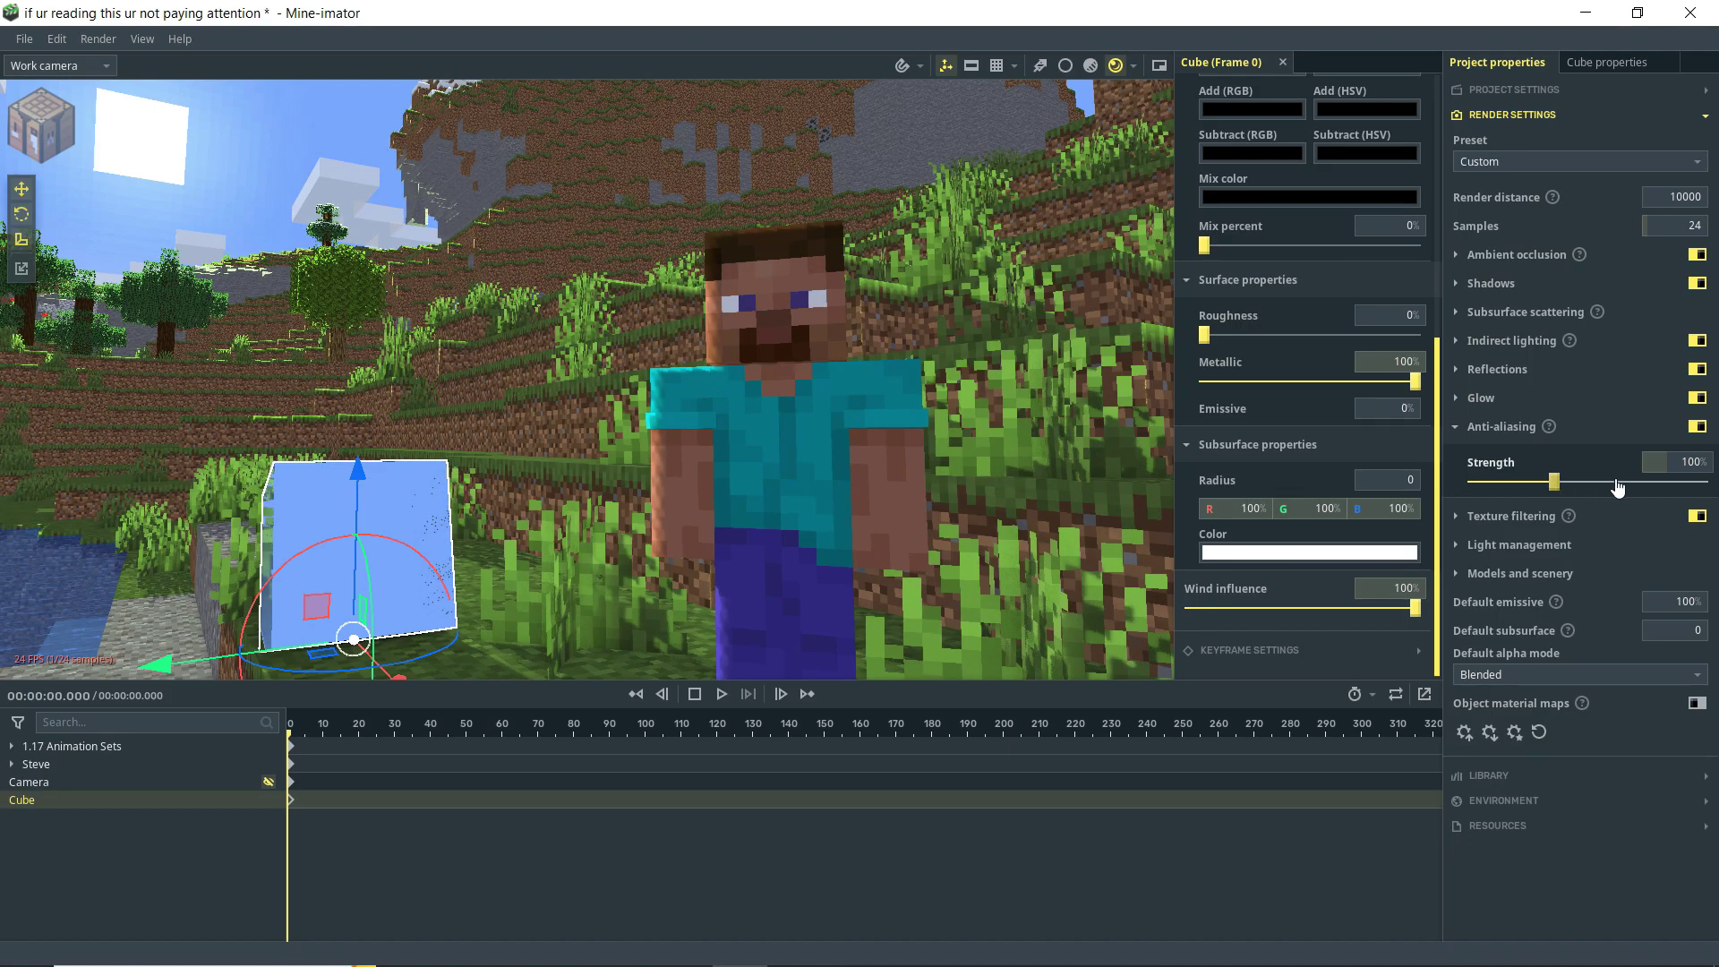
{"action": "left_click_drag", "start_coordinate": [1549, 482], "coordinate": [1695, 486]}
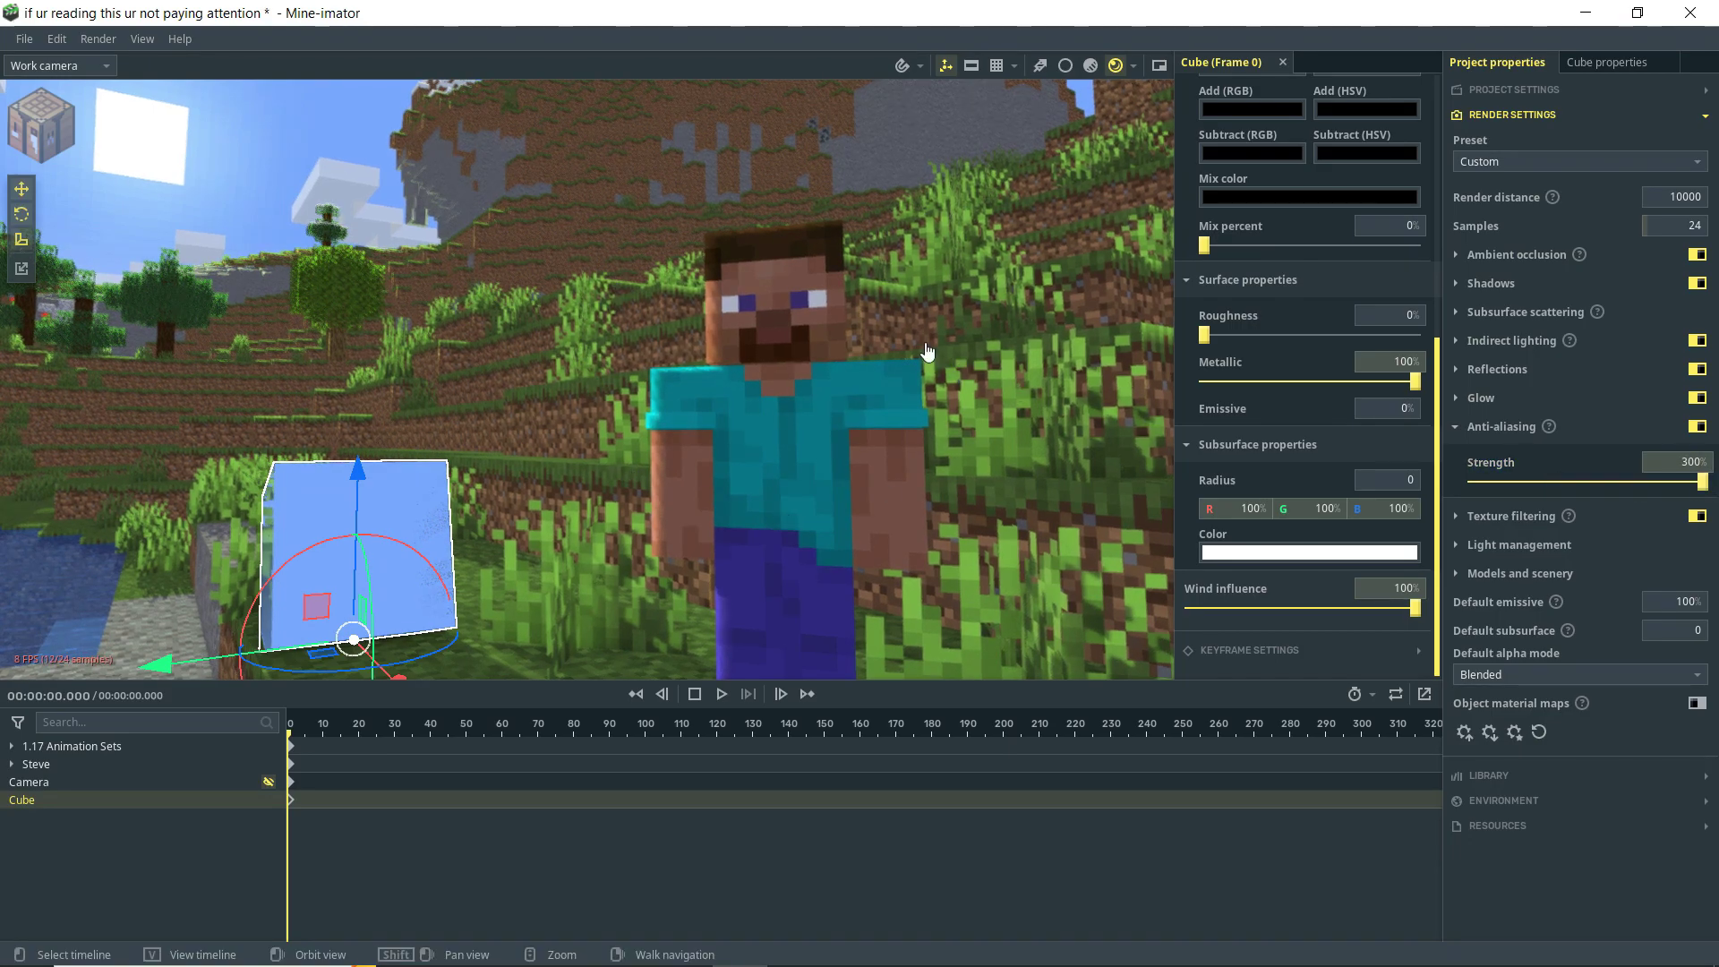
{"action": "left_click", "coordinate": [1693, 461]}
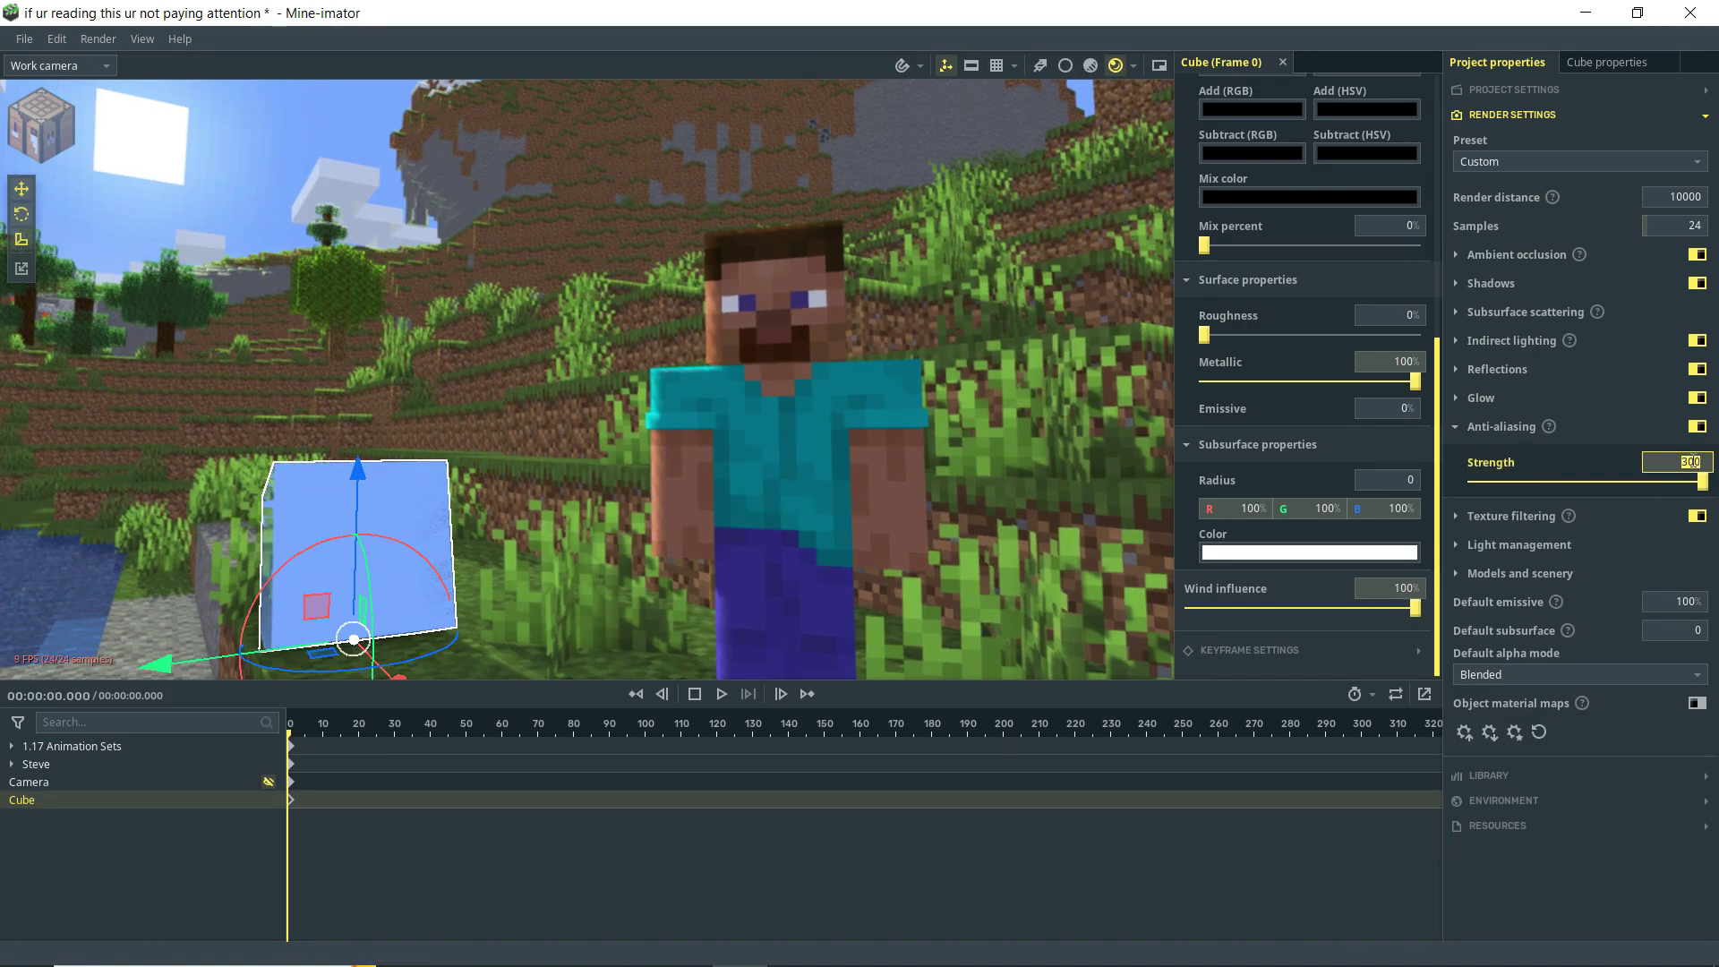
{"action": "type", "text": "100"}
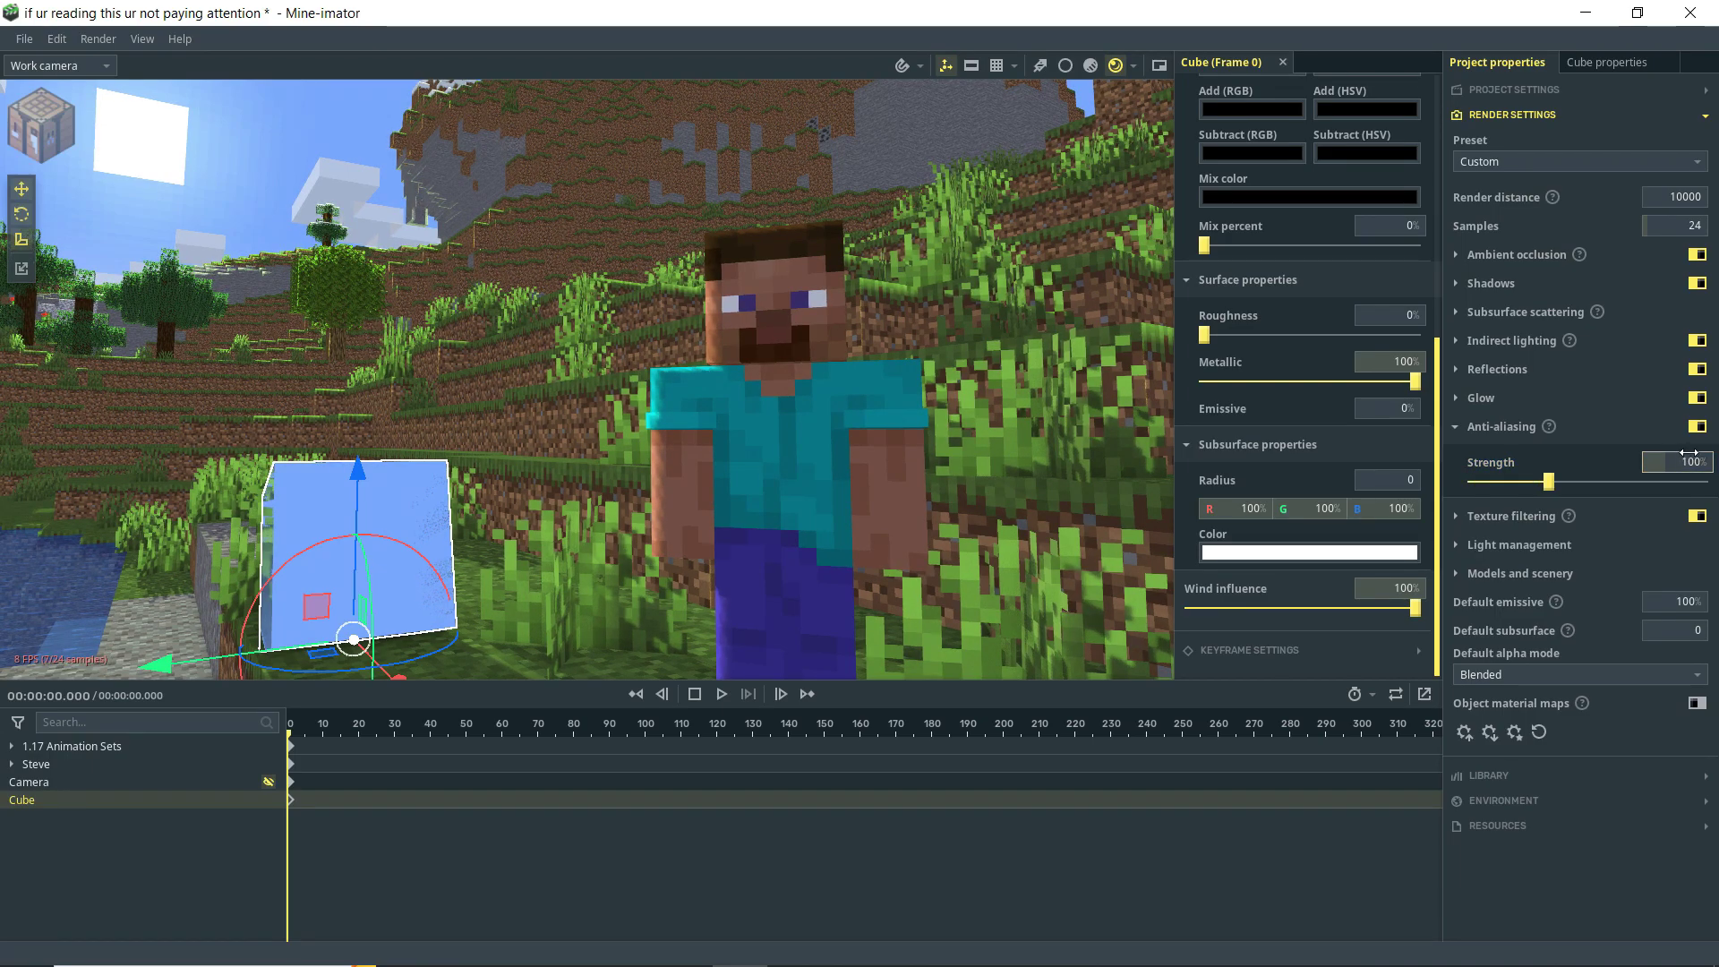
{"action": "left_click", "coordinate": [1614, 433]}
{"action": "left_click", "coordinate": [1465, 458]}
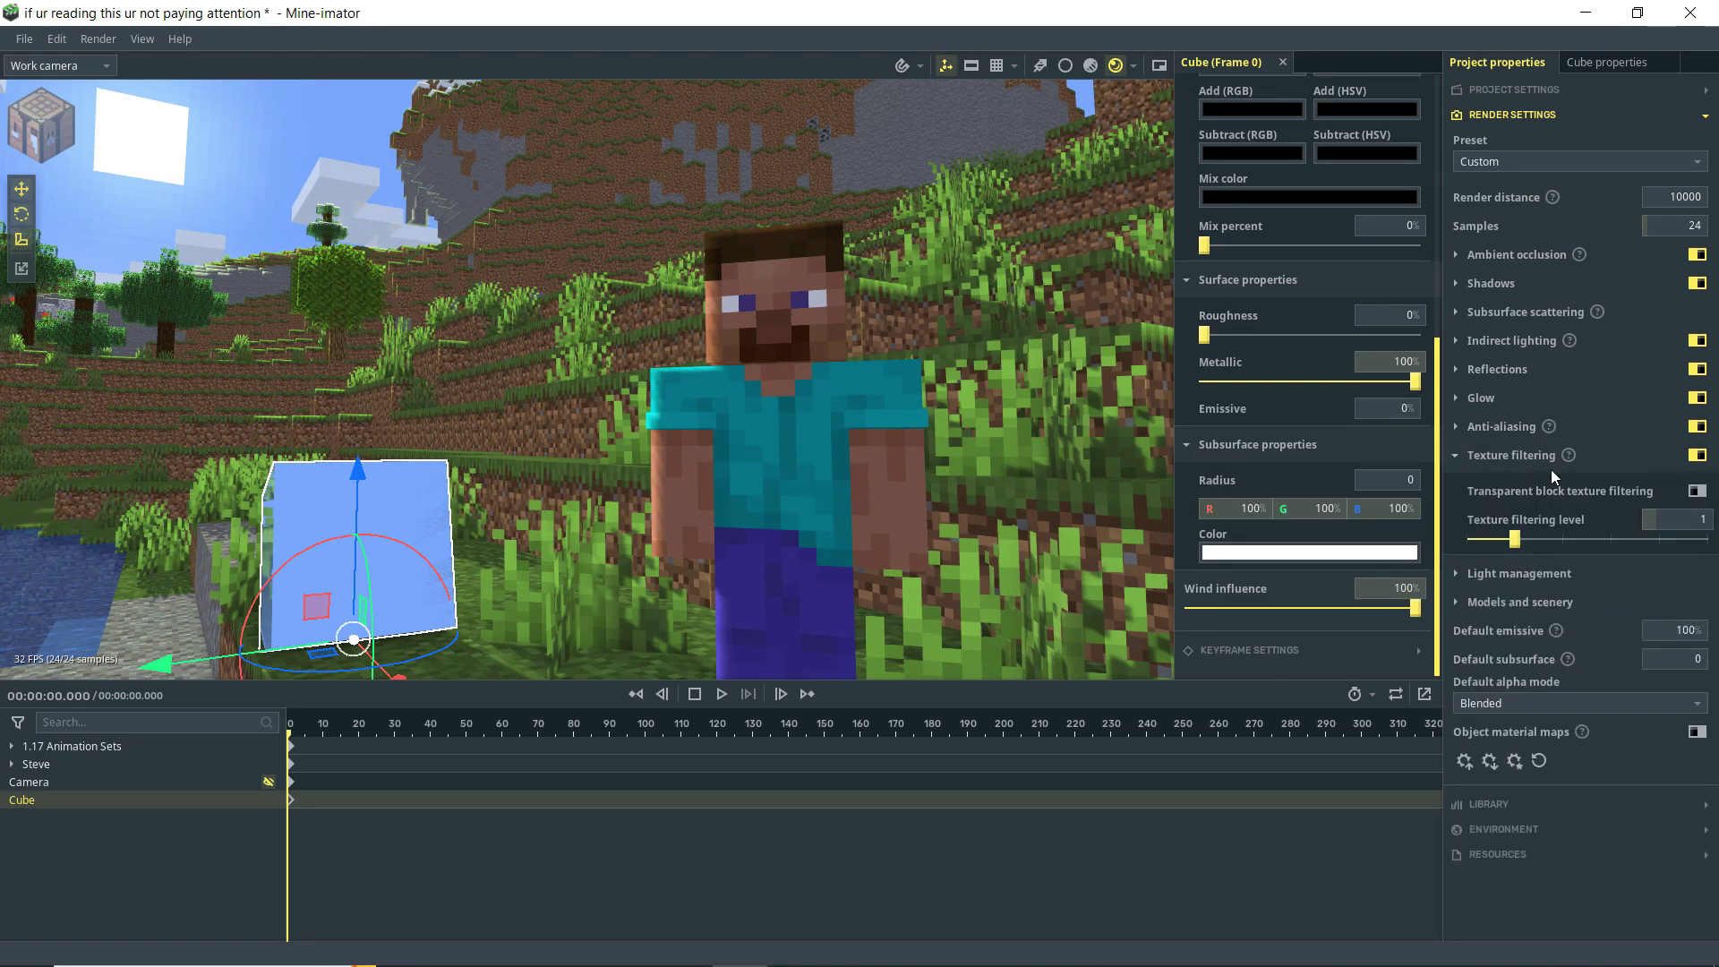
- Toggle Transparent block texture filtering on and back off, then expand Light management
{"action": "mouse_move", "coordinate": [1568, 459]}
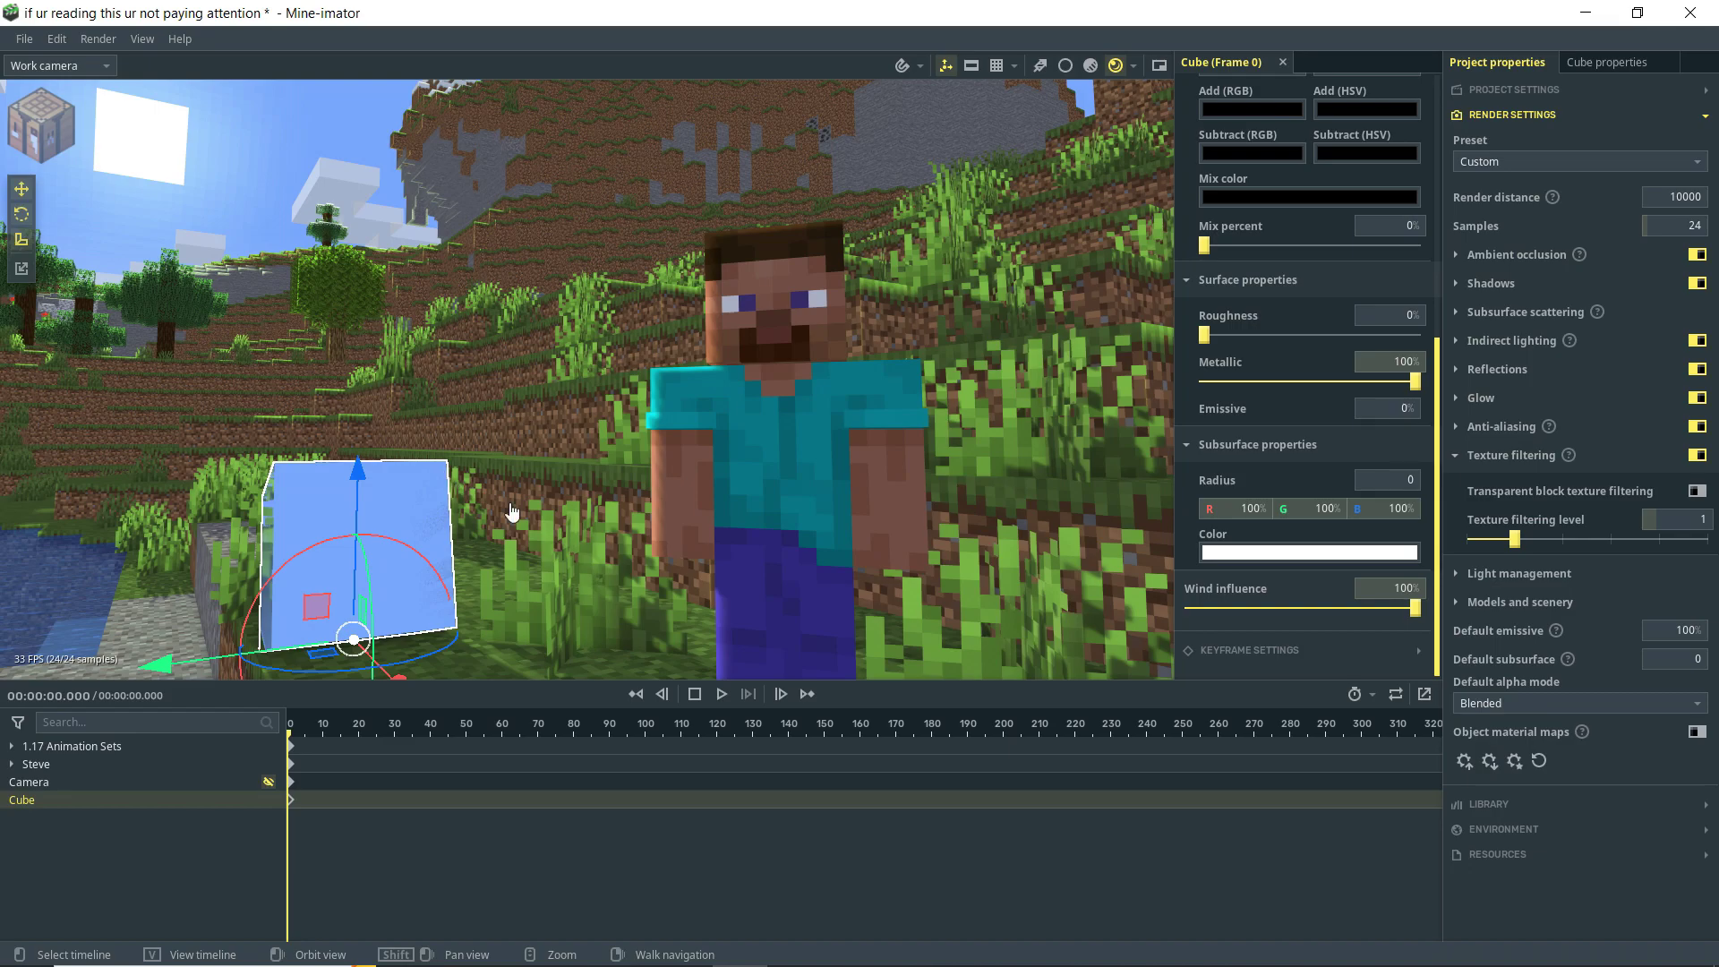
{"action": "left_click", "coordinate": [1697, 491]}
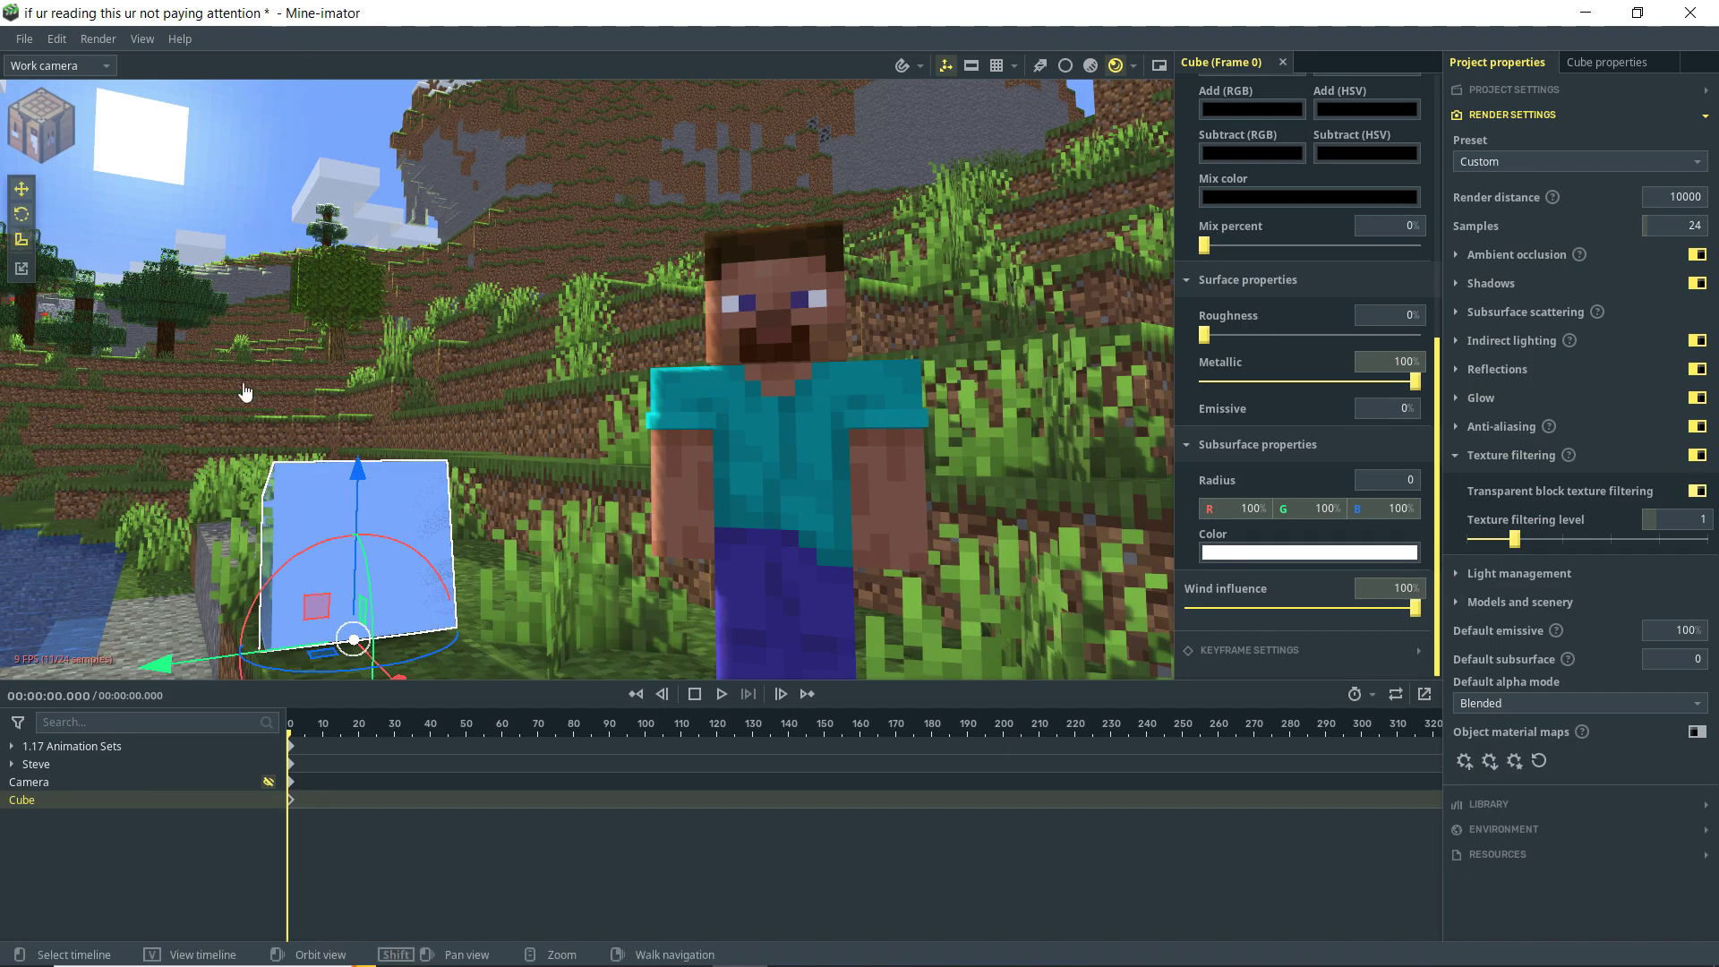
{"action": "left_click", "coordinate": [1697, 492]}
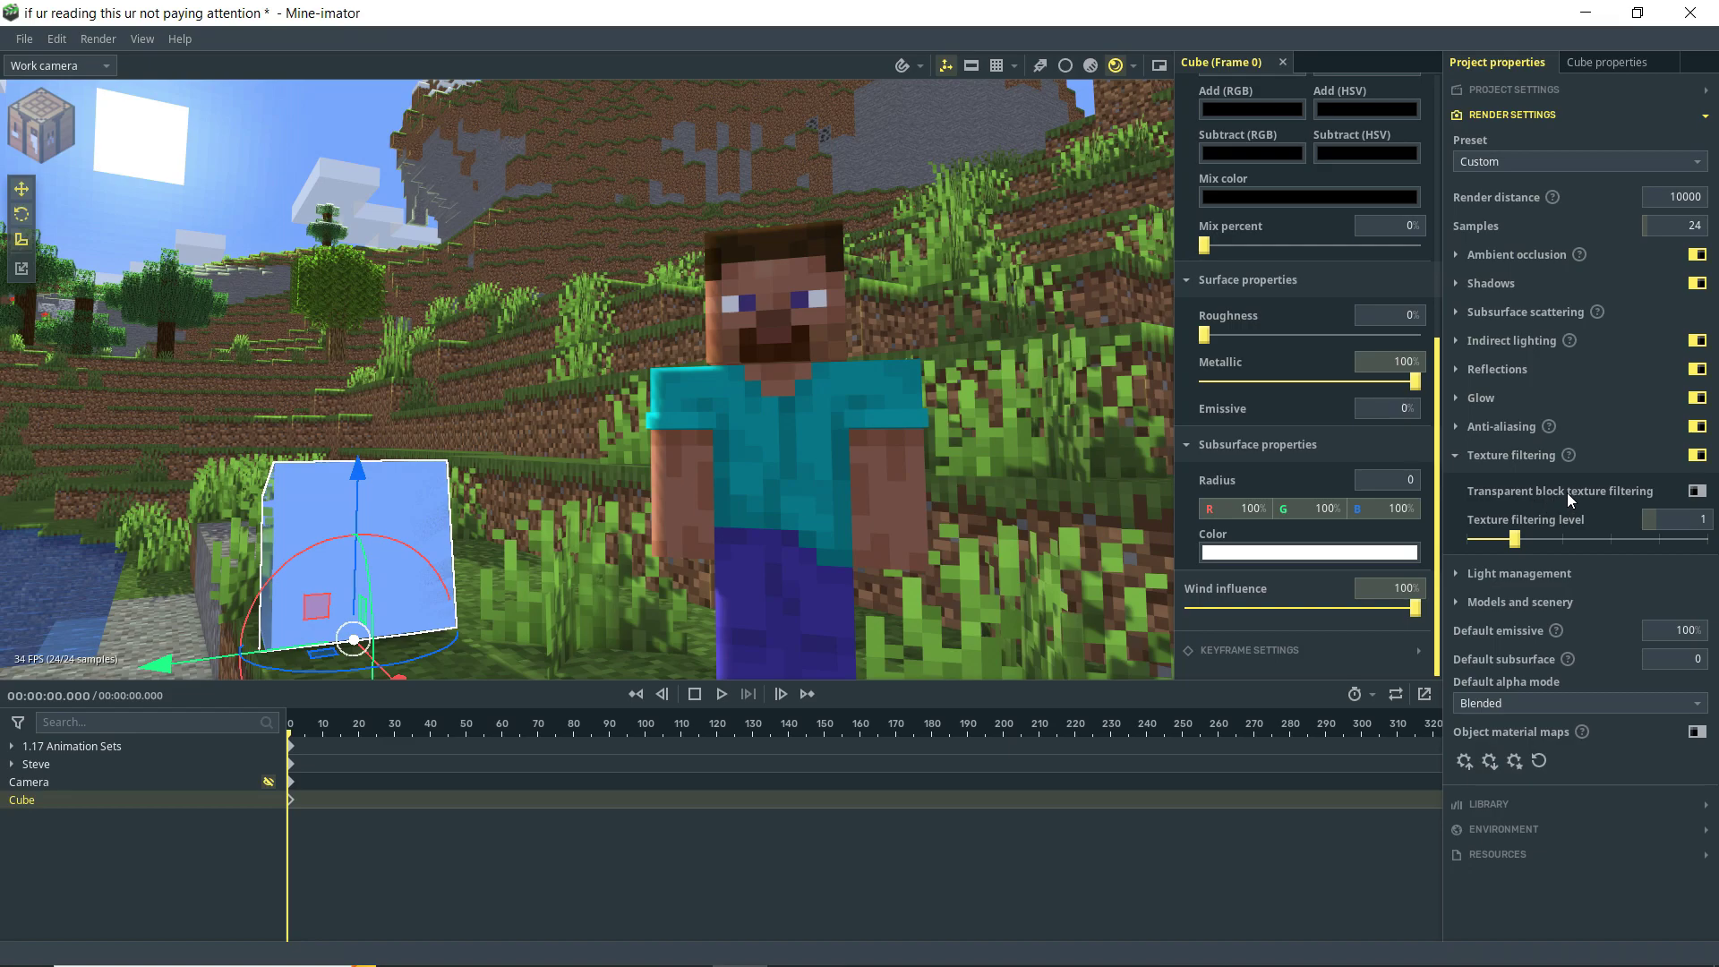
{"action": "left_click", "coordinate": [1512, 455]}
{"action": "left_click", "coordinate": [1519, 484]}
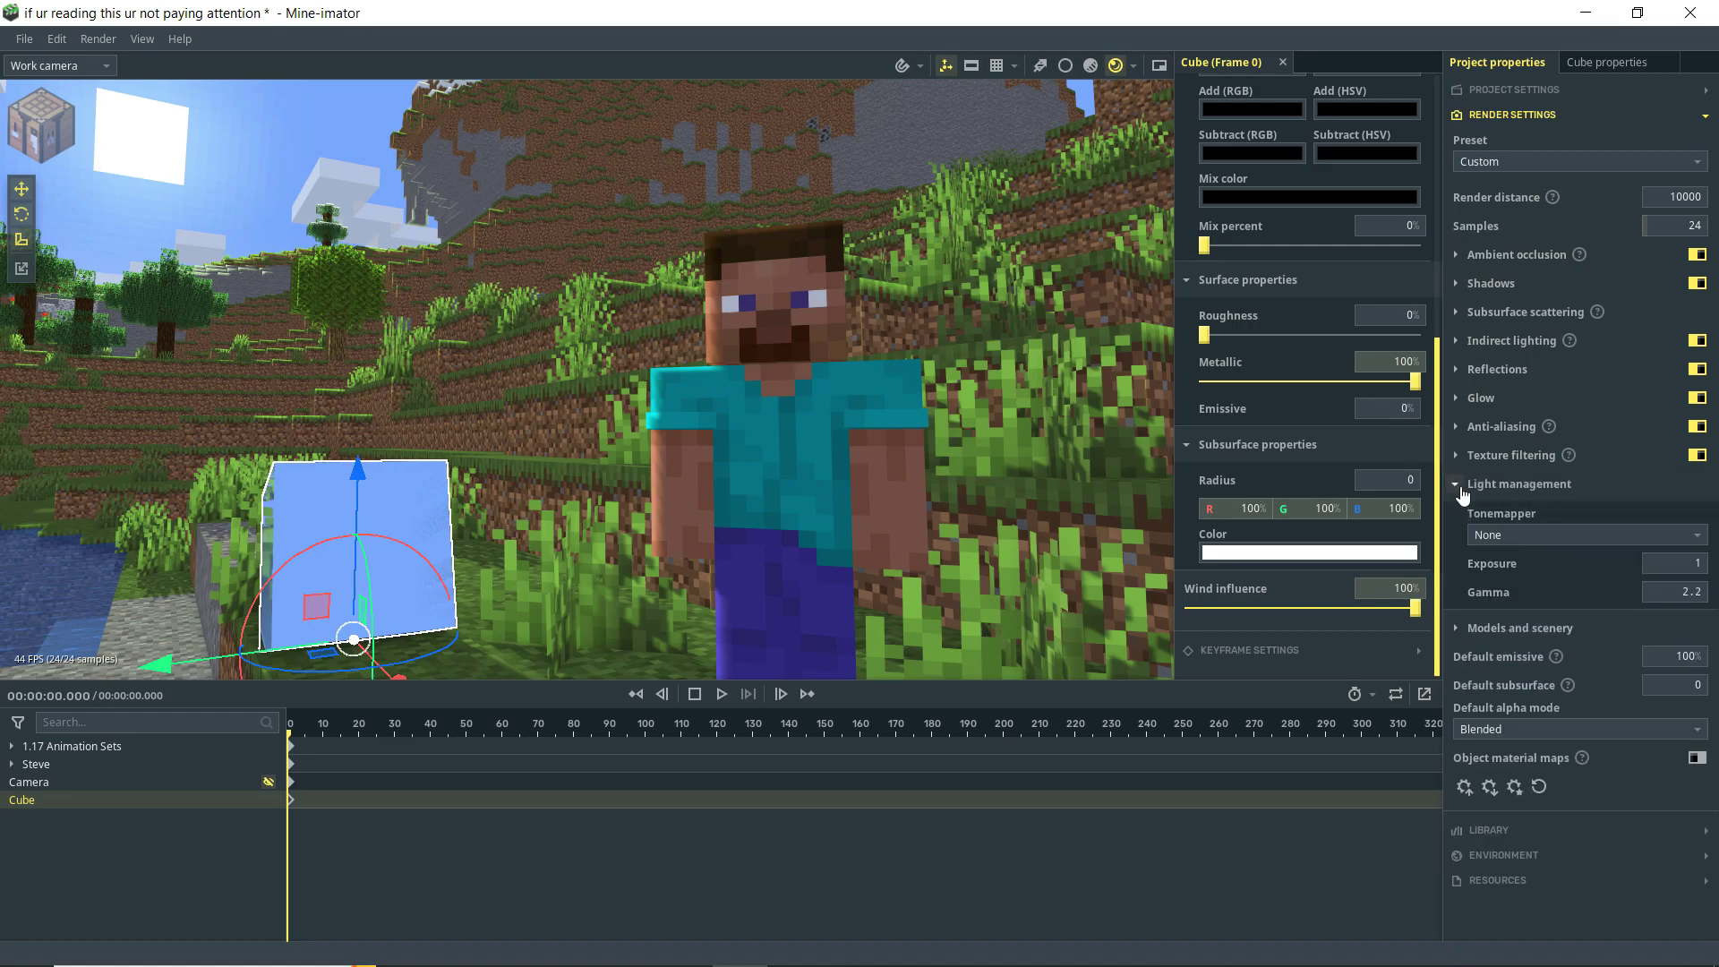
- Choose the Academy (ACES) tonemapper, then expand Models and scenery
{"action": "left_click", "coordinate": [1589, 534]}
{"action": "left_click", "coordinate": [1527, 601]}
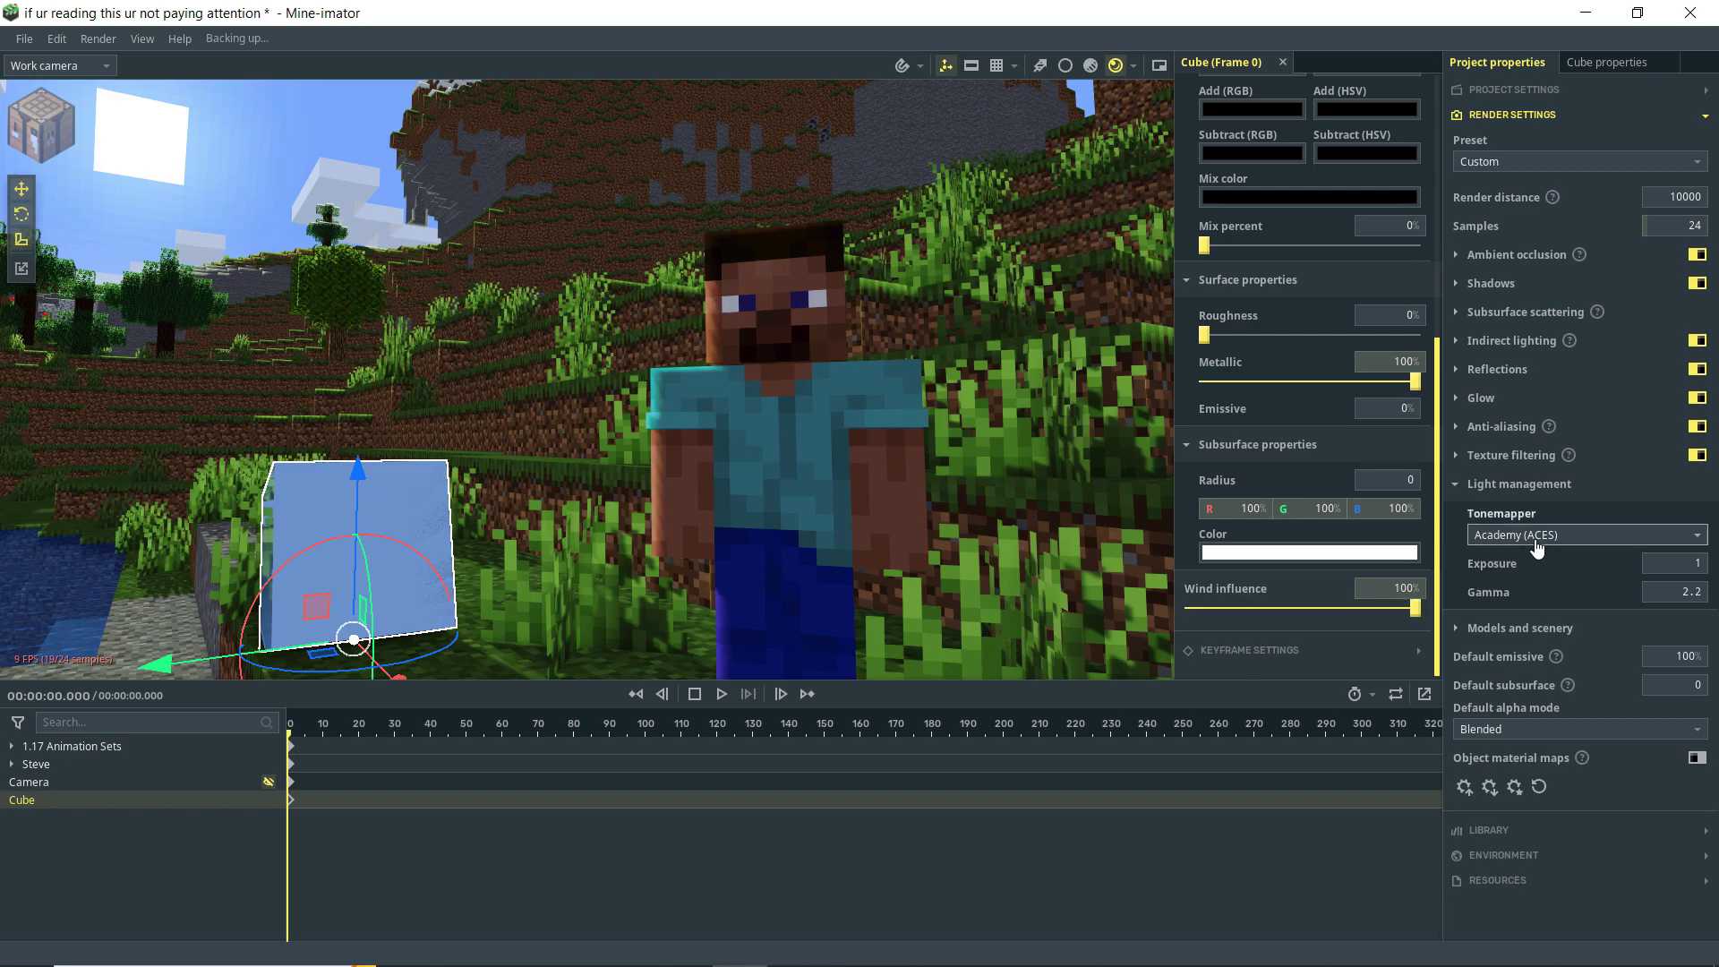
{"action": "left_click", "coordinate": [1483, 484]}
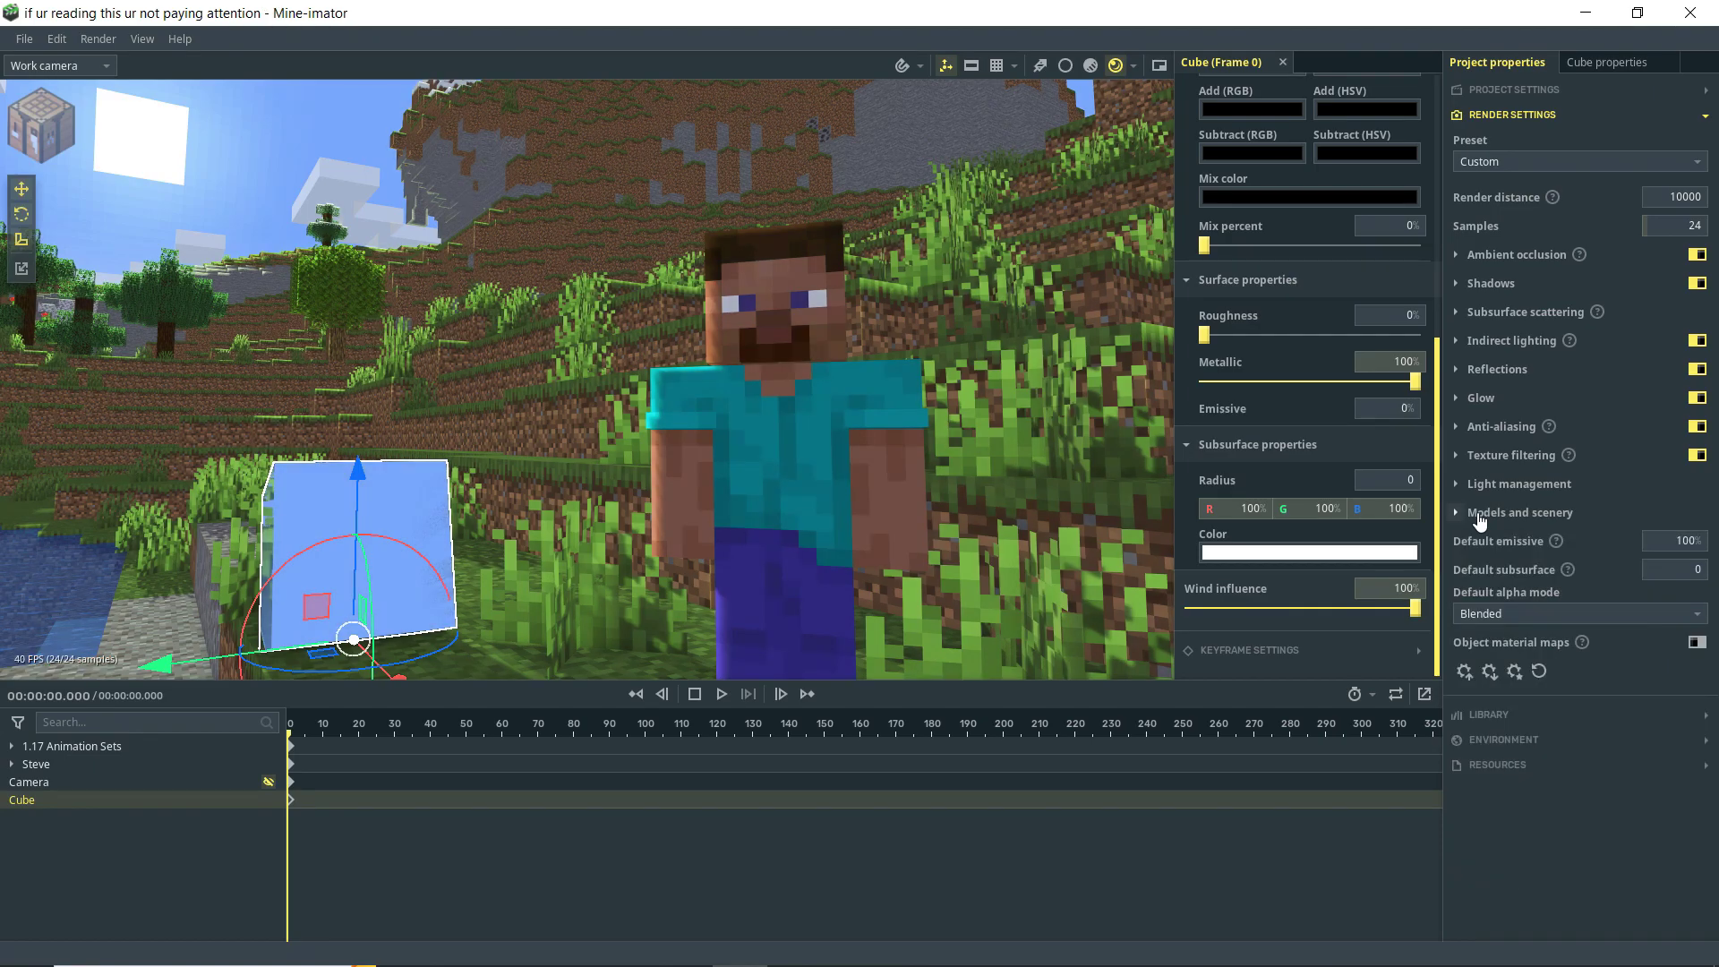
{"action": "left_click", "coordinate": [1479, 514]}
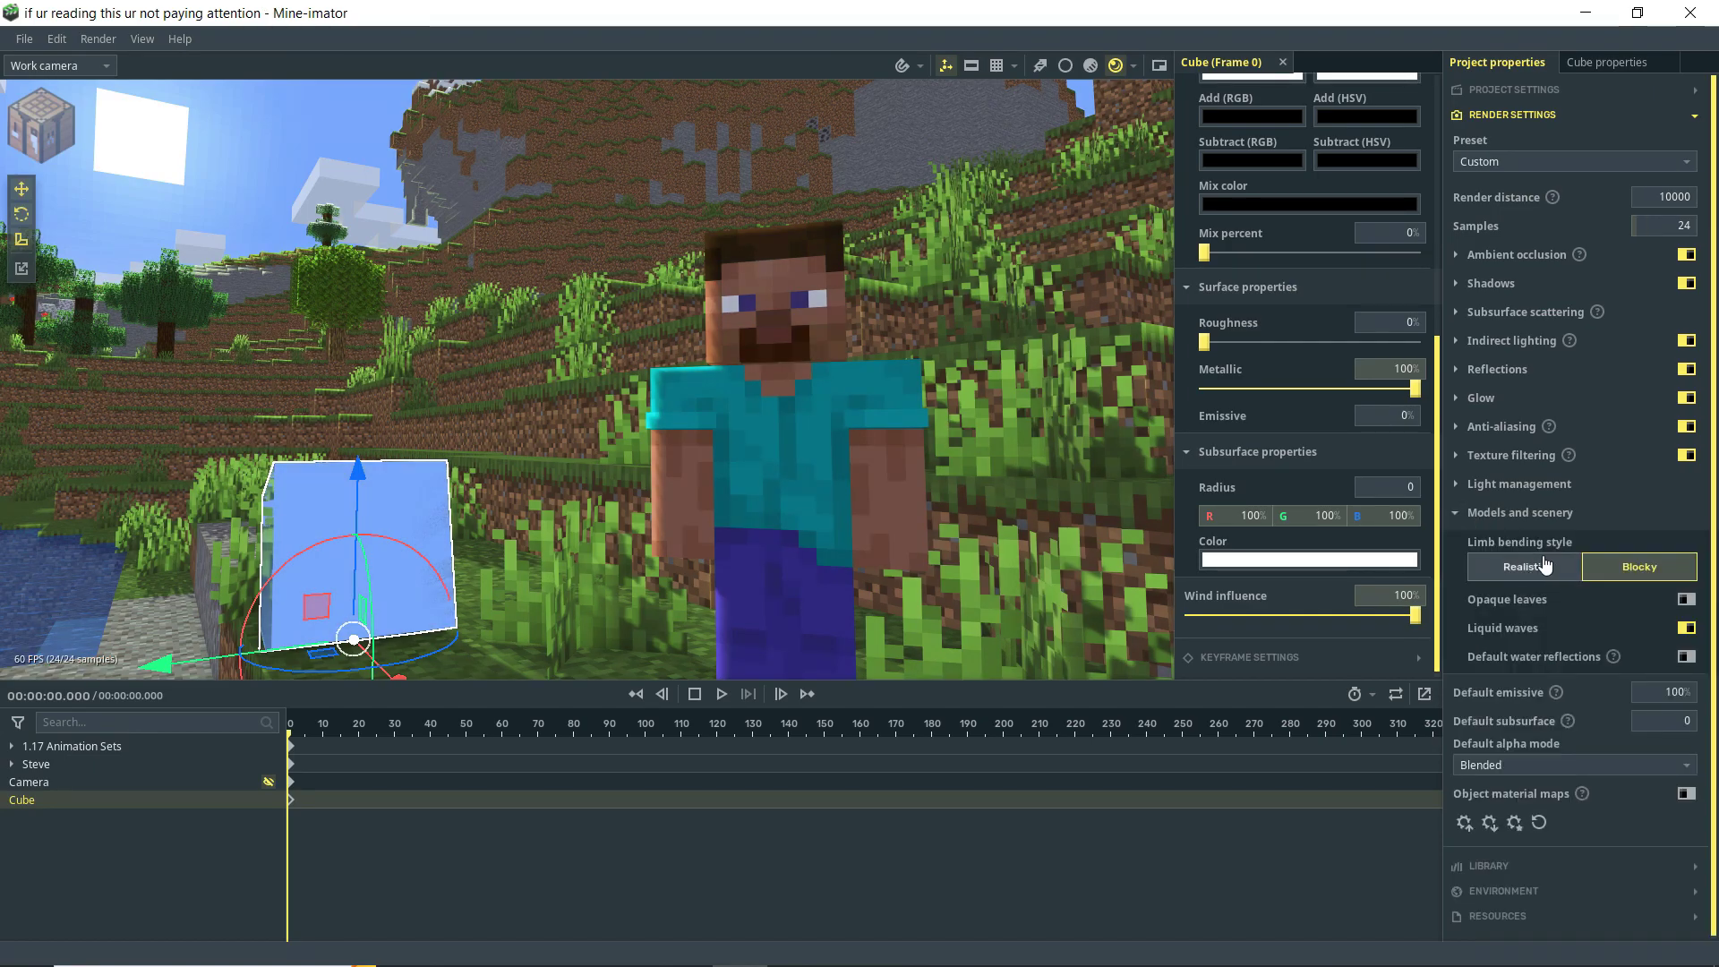
- Switch to shaded view and rotate Steve's left arm up at the shoulder
{"action": "left_click", "coordinate": [925, 520]}
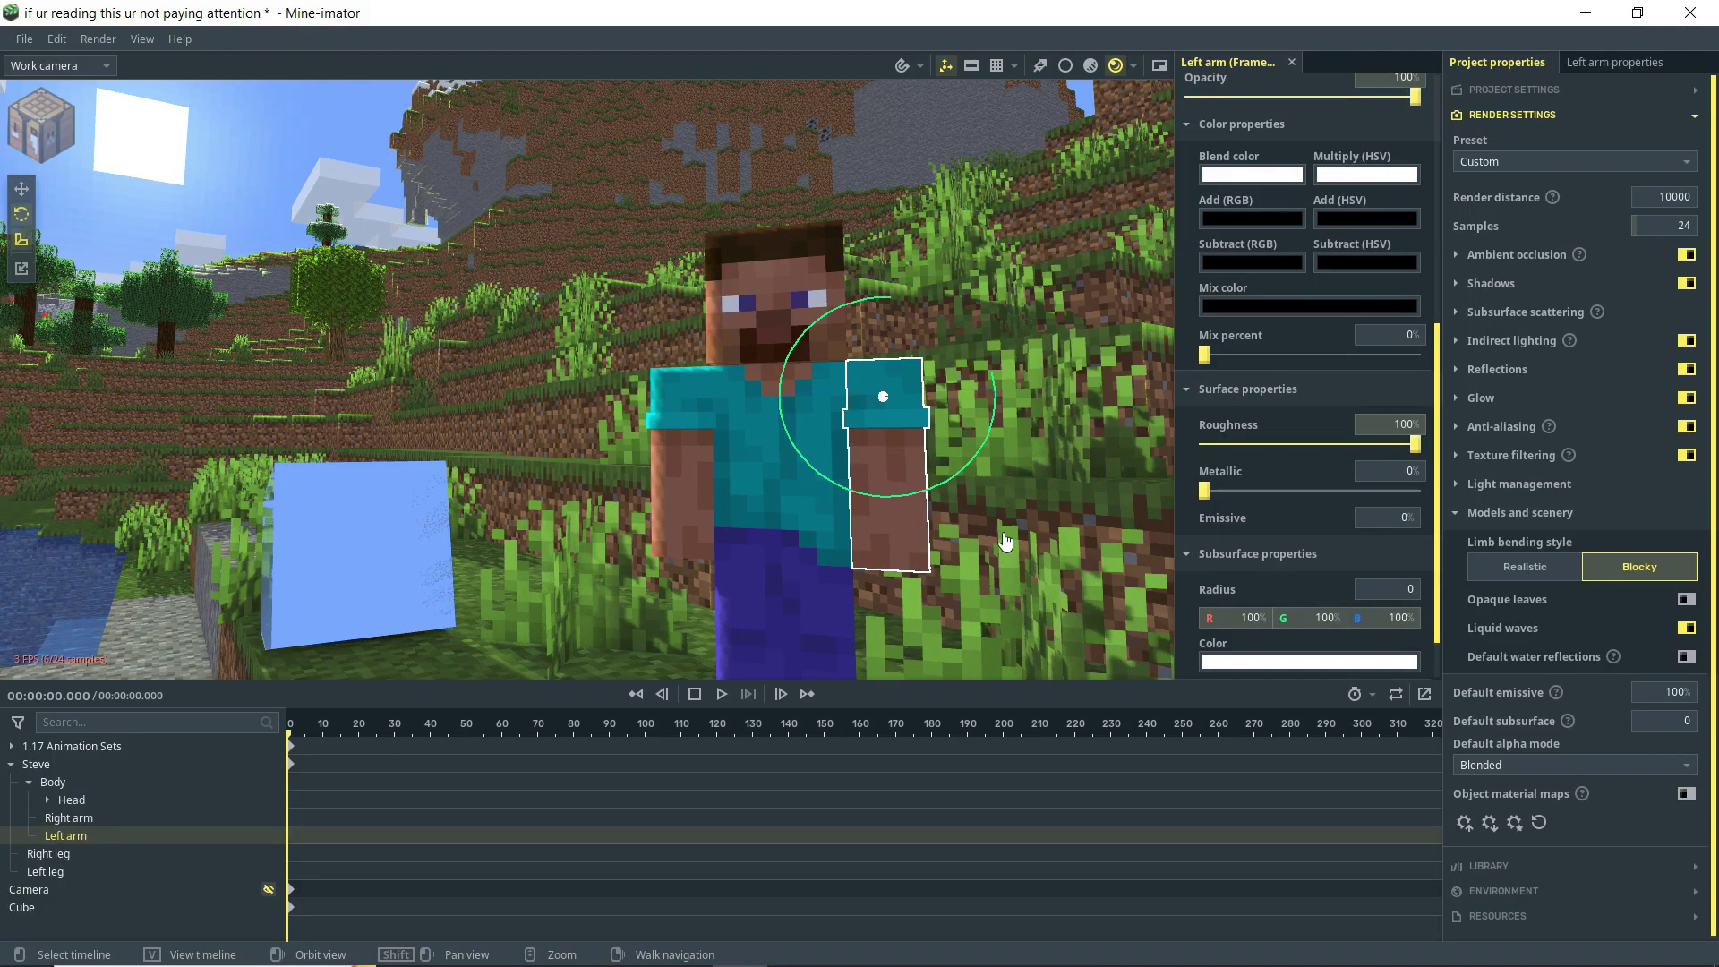
{"action": "middle_click_drag", "start_coordinate": [913, 507], "coordinate": [809, 401]}
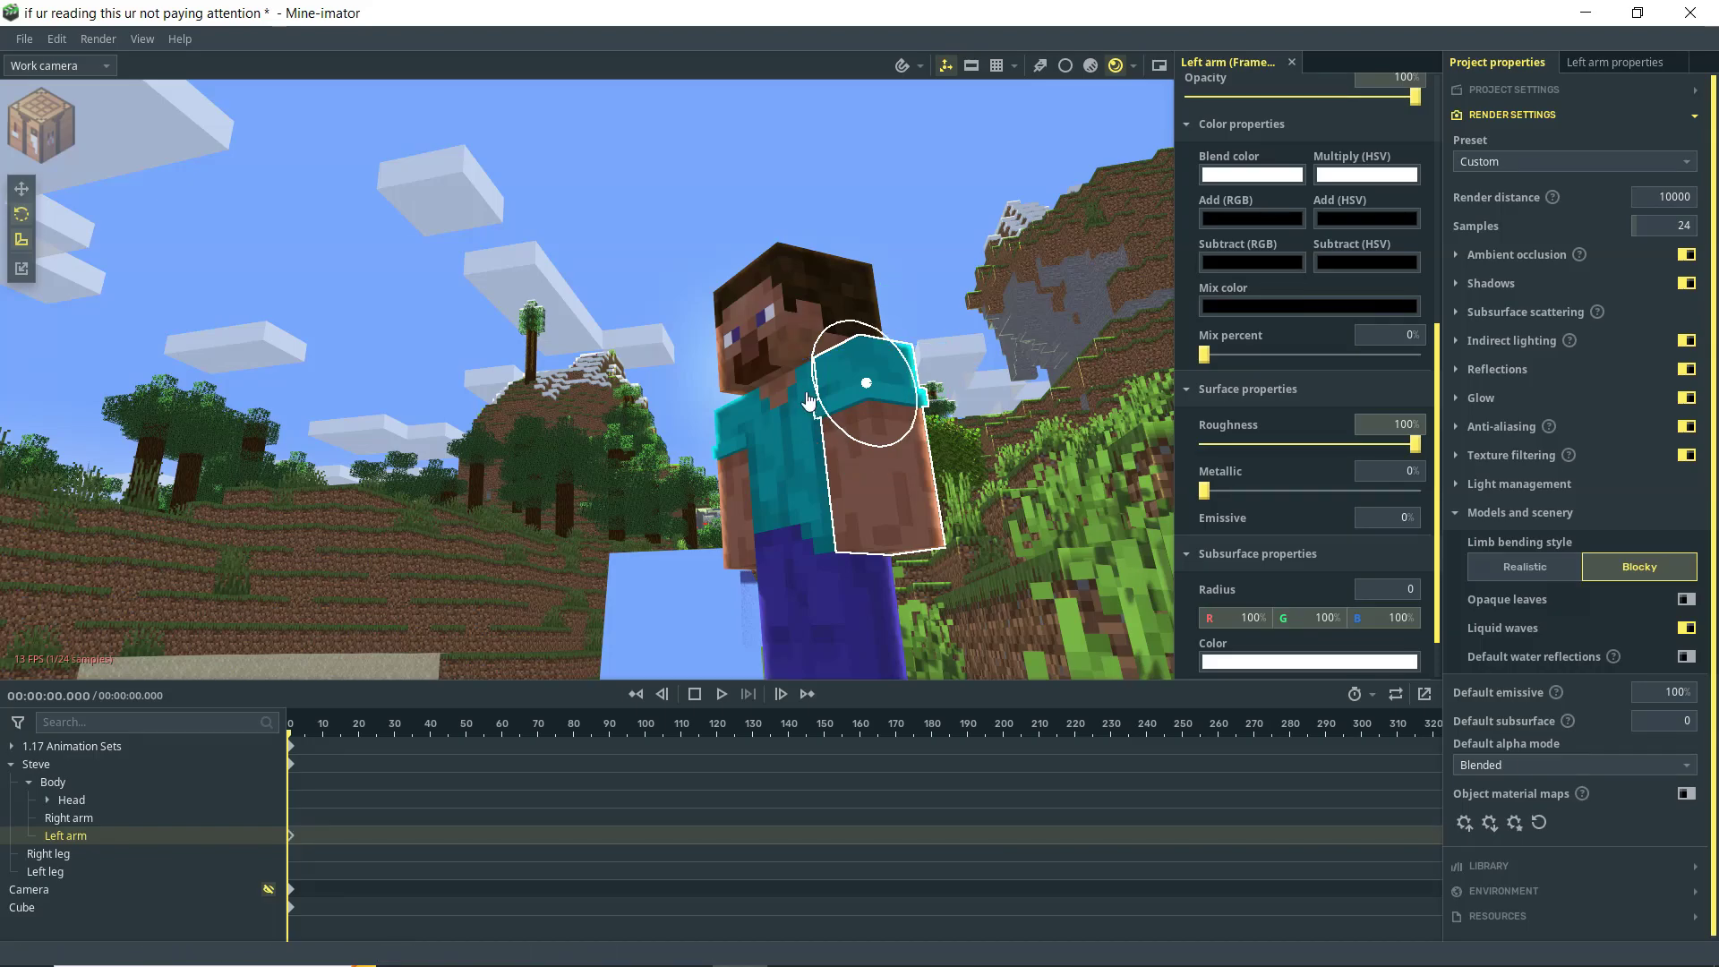
{"action": "left_click_drag", "start_coordinate": [809, 401], "coordinate": [774, 461]}
{"action": "right_click_drag", "start_coordinate": [775, 461], "coordinate": [716, 430]}
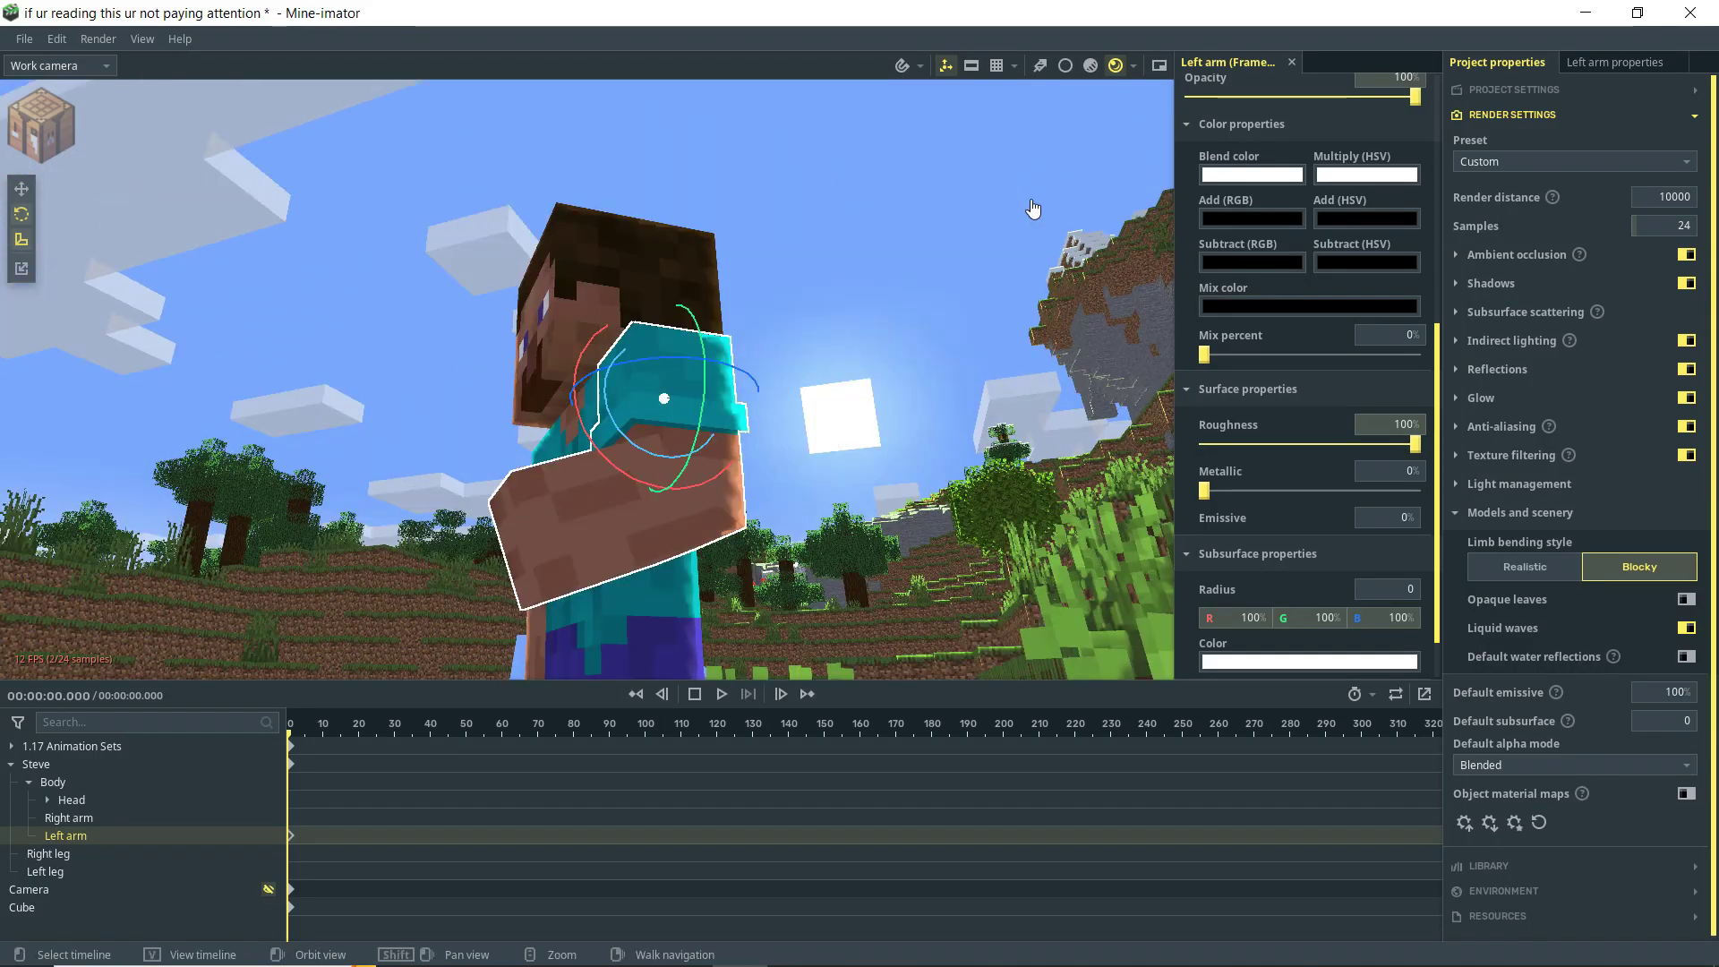
{"action": "left_click", "coordinate": [1091, 65]}
{"action": "mouse_move", "coordinate": [806, 376]}
{"action": "right_mouse_down"}
{"action": "mouse_move", "coordinate": [779, 390]}
{"action": "mouse_move", "coordinate": [721, 272]}
{"action": "right_mouse_up"}
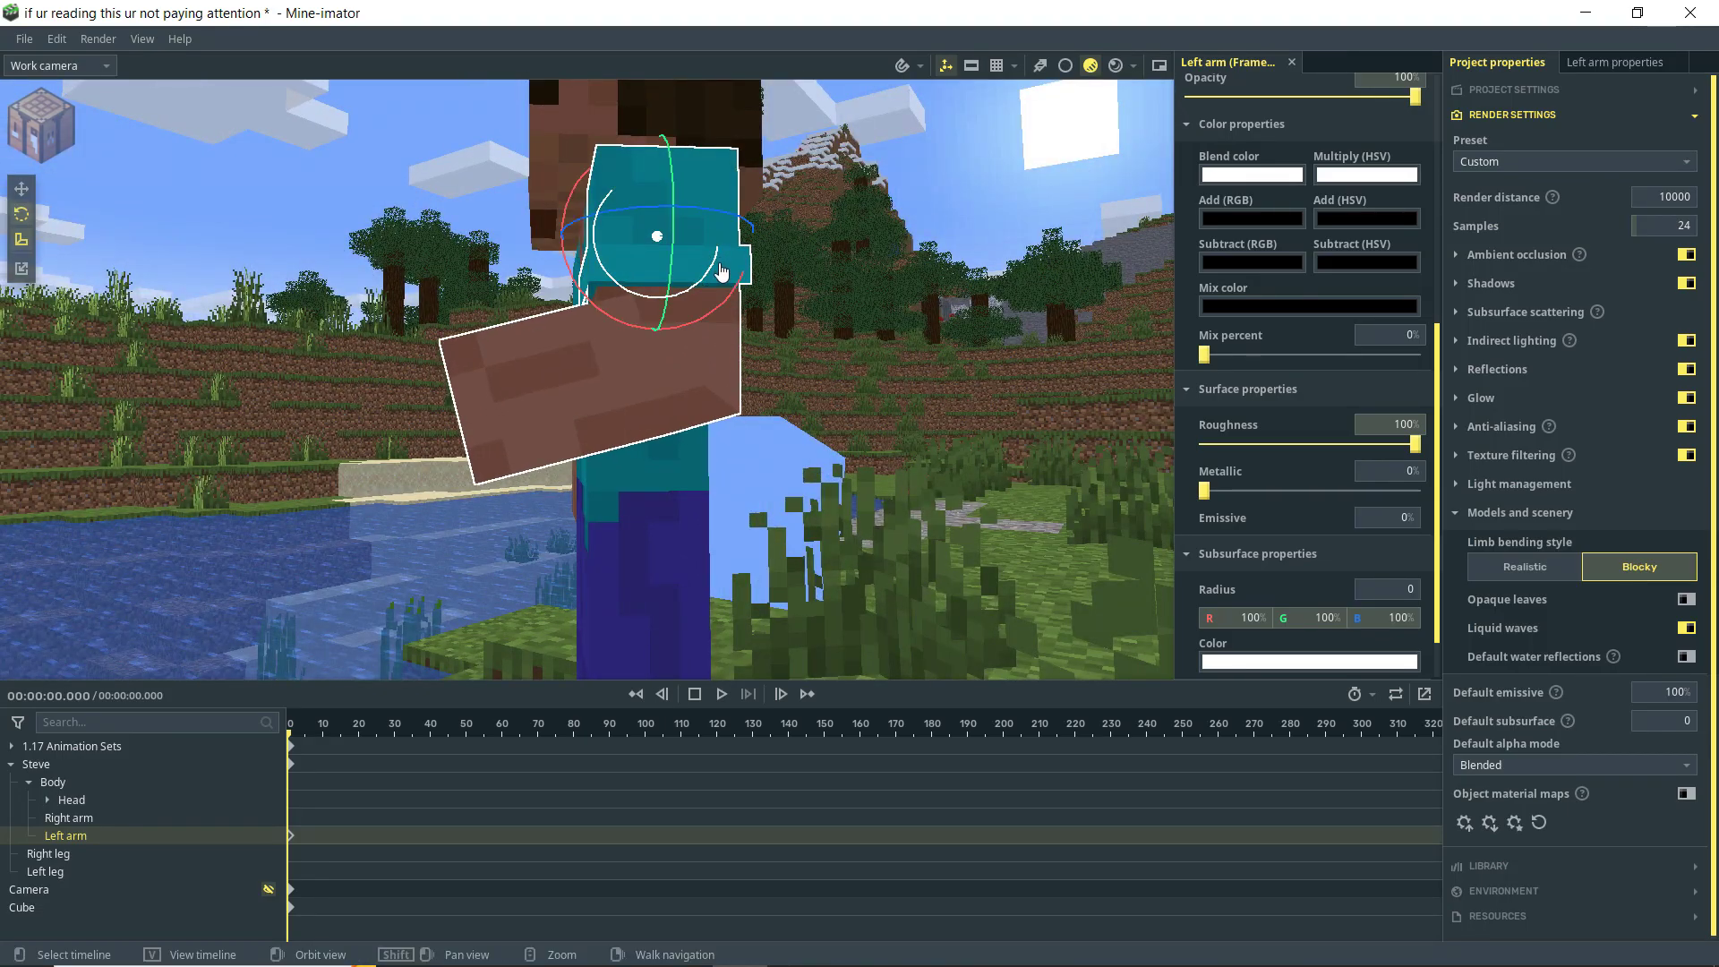
{"action": "left_click_drag", "start_coordinate": [722, 271], "coordinate": [707, 336]}
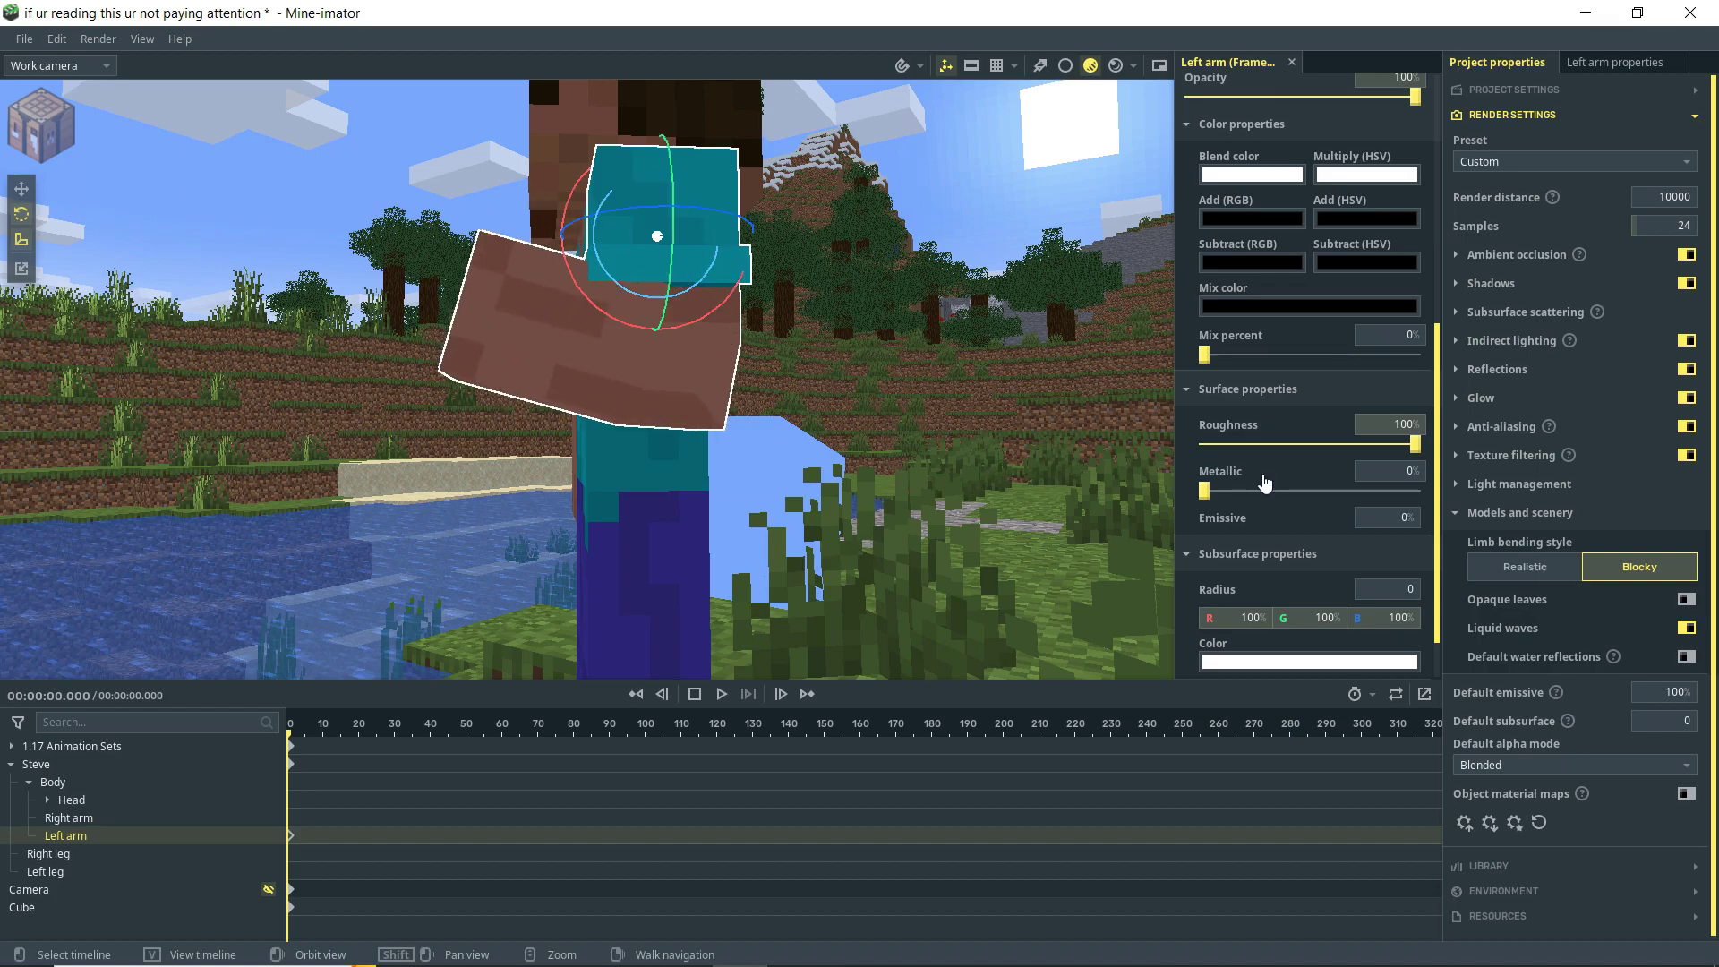
- Compare Realistic and Blocky limb bending while swinging the arm, ending on Blocky
{"action": "left_click", "coordinate": [1524, 566]}
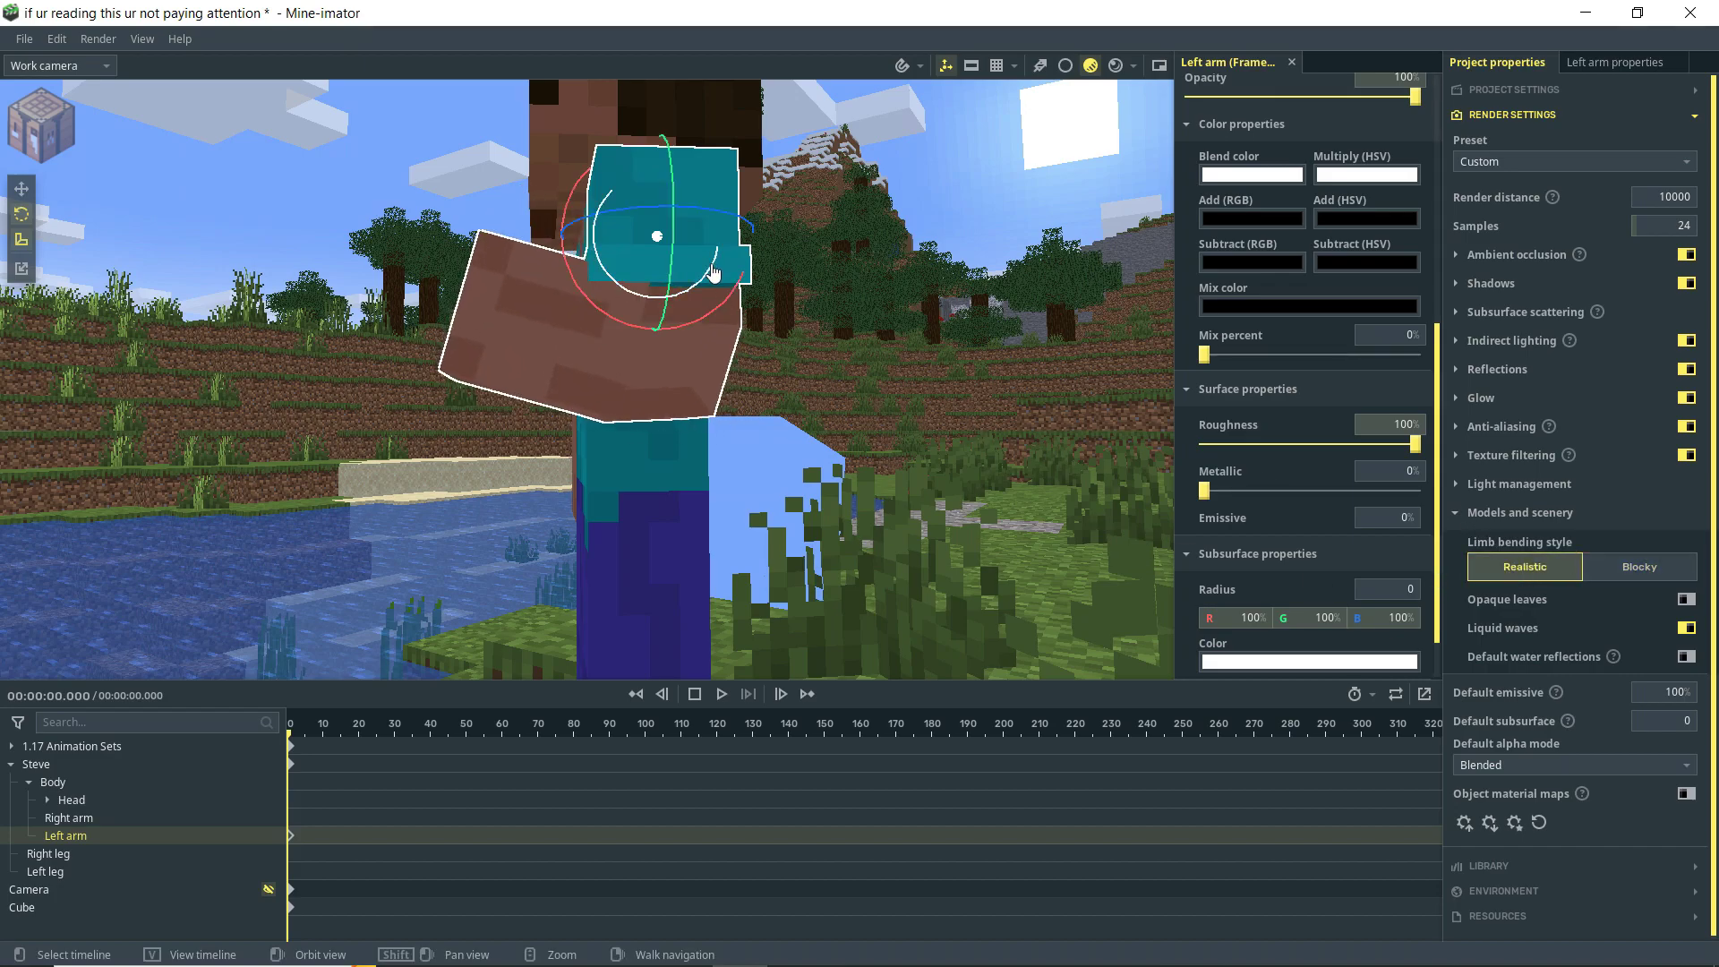
{"action": "left_click_drag", "start_coordinate": [714, 274], "coordinate": [723, 181]}
{"action": "left_click", "coordinate": [1627, 578]}
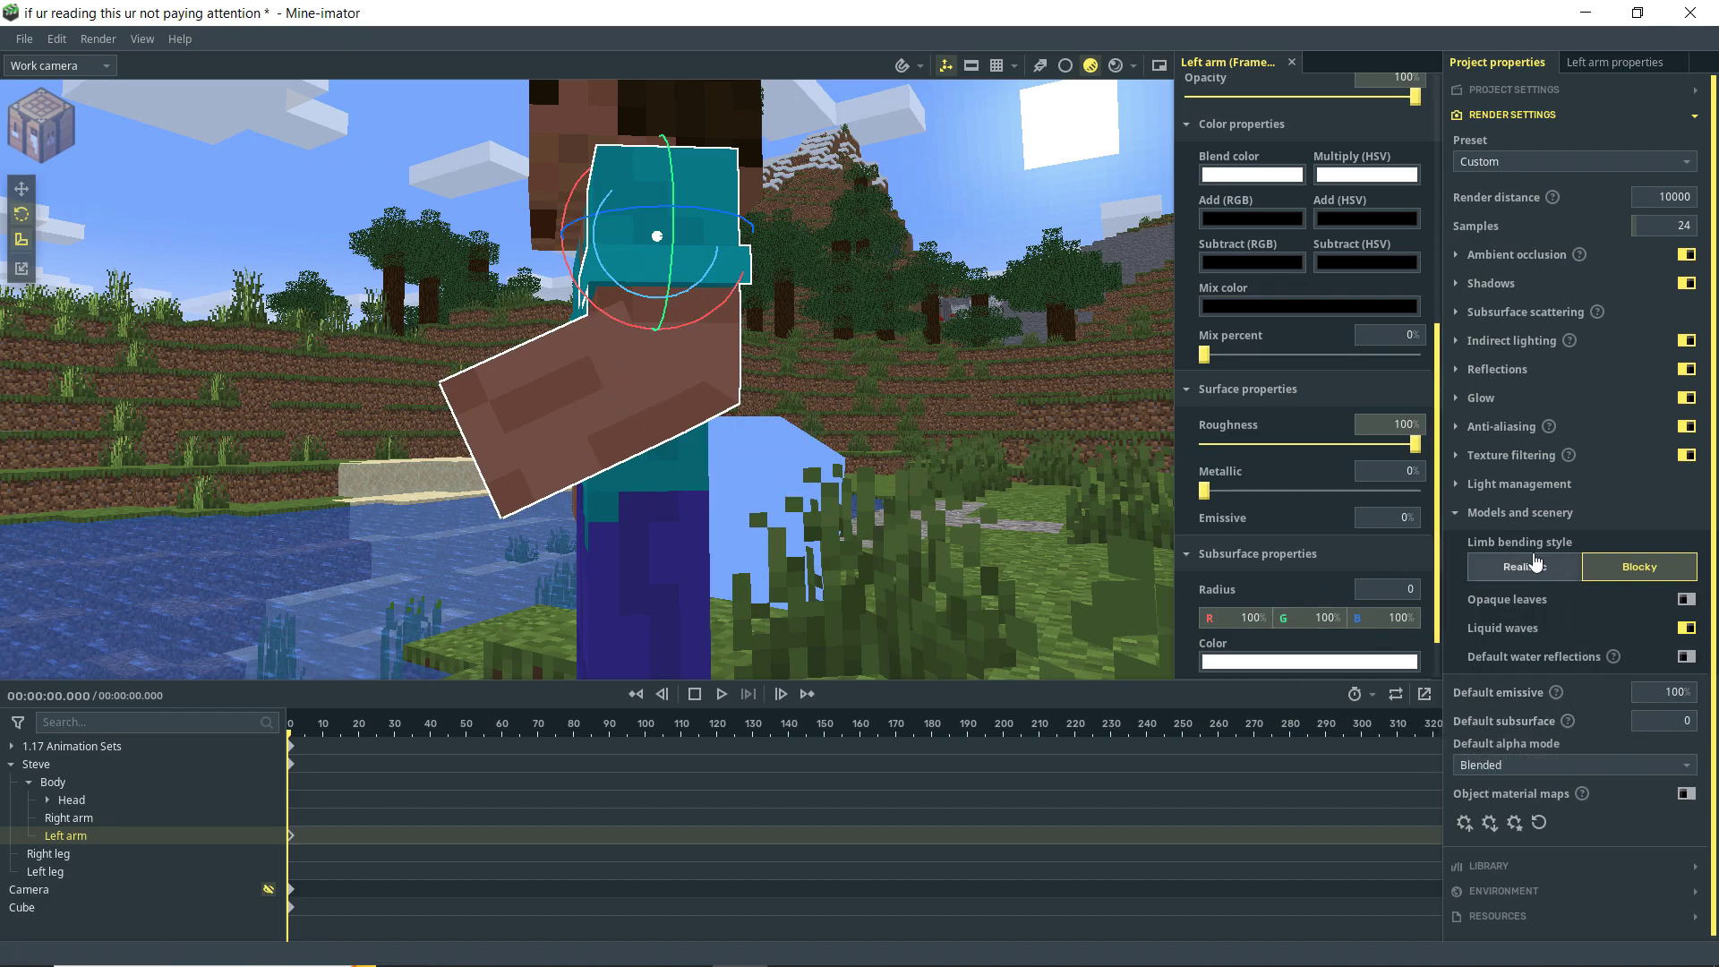
{"action": "left_click", "coordinate": [1534, 573]}
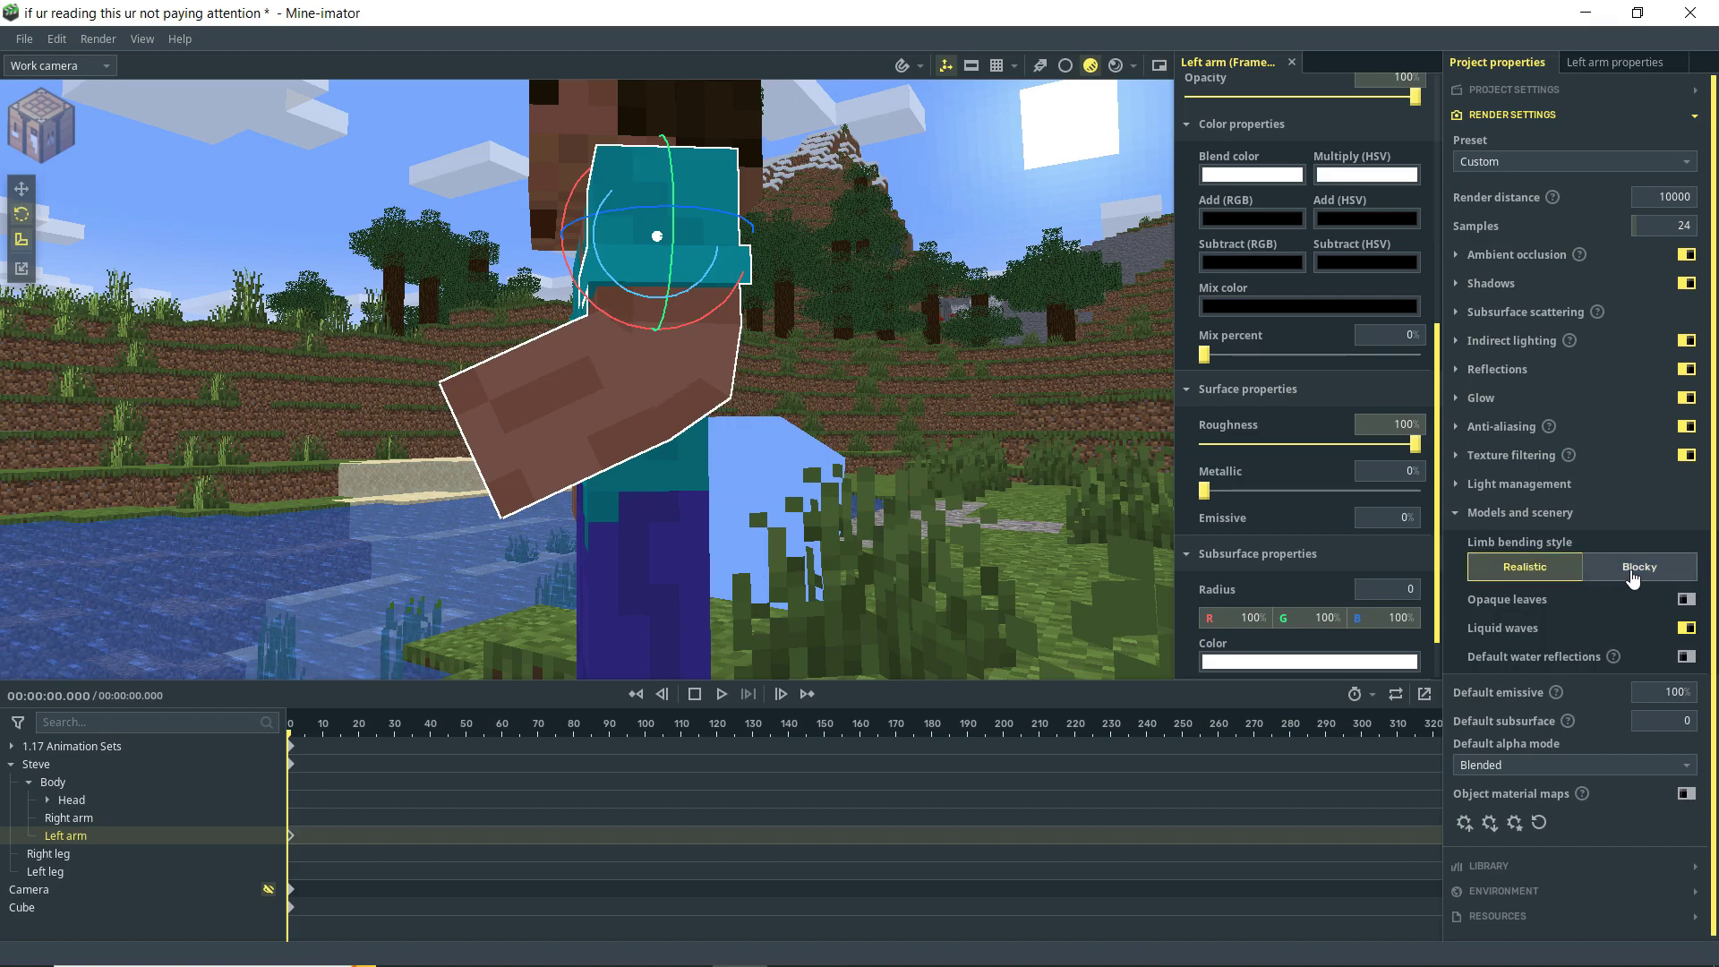
{"action": "left_click", "coordinate": [1640, 571]}
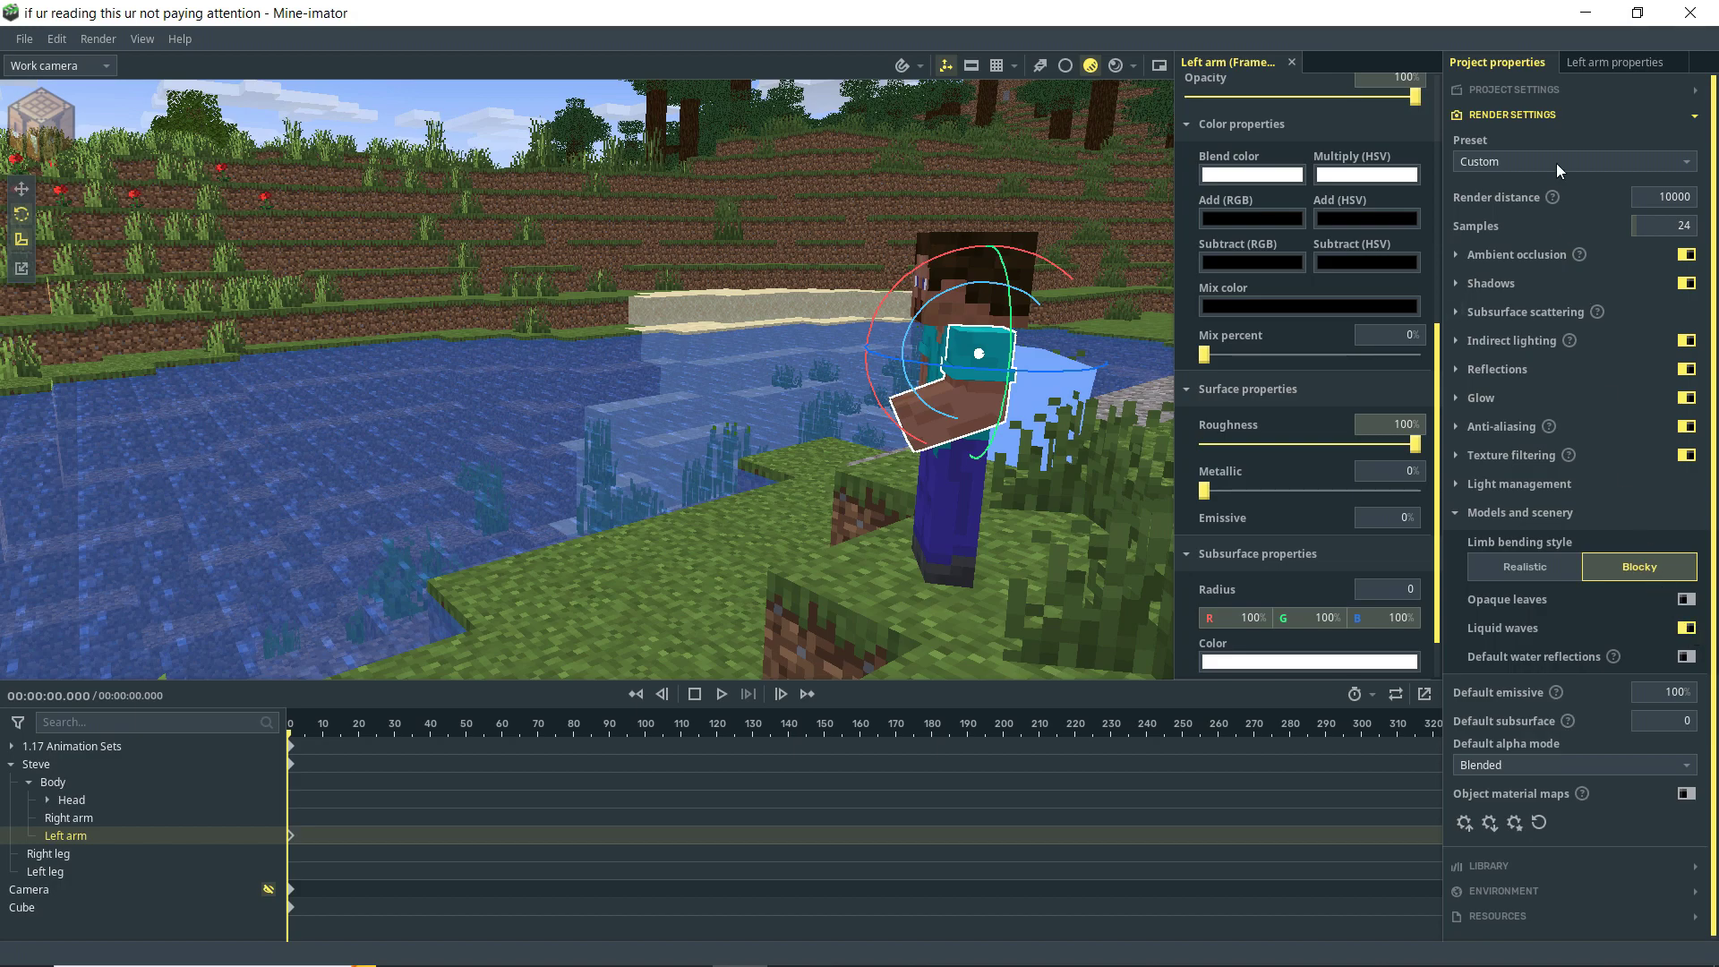
- Collapse the Render settings section in Project properties
{"action": "left_click", "coordinate": [1532, 117]}
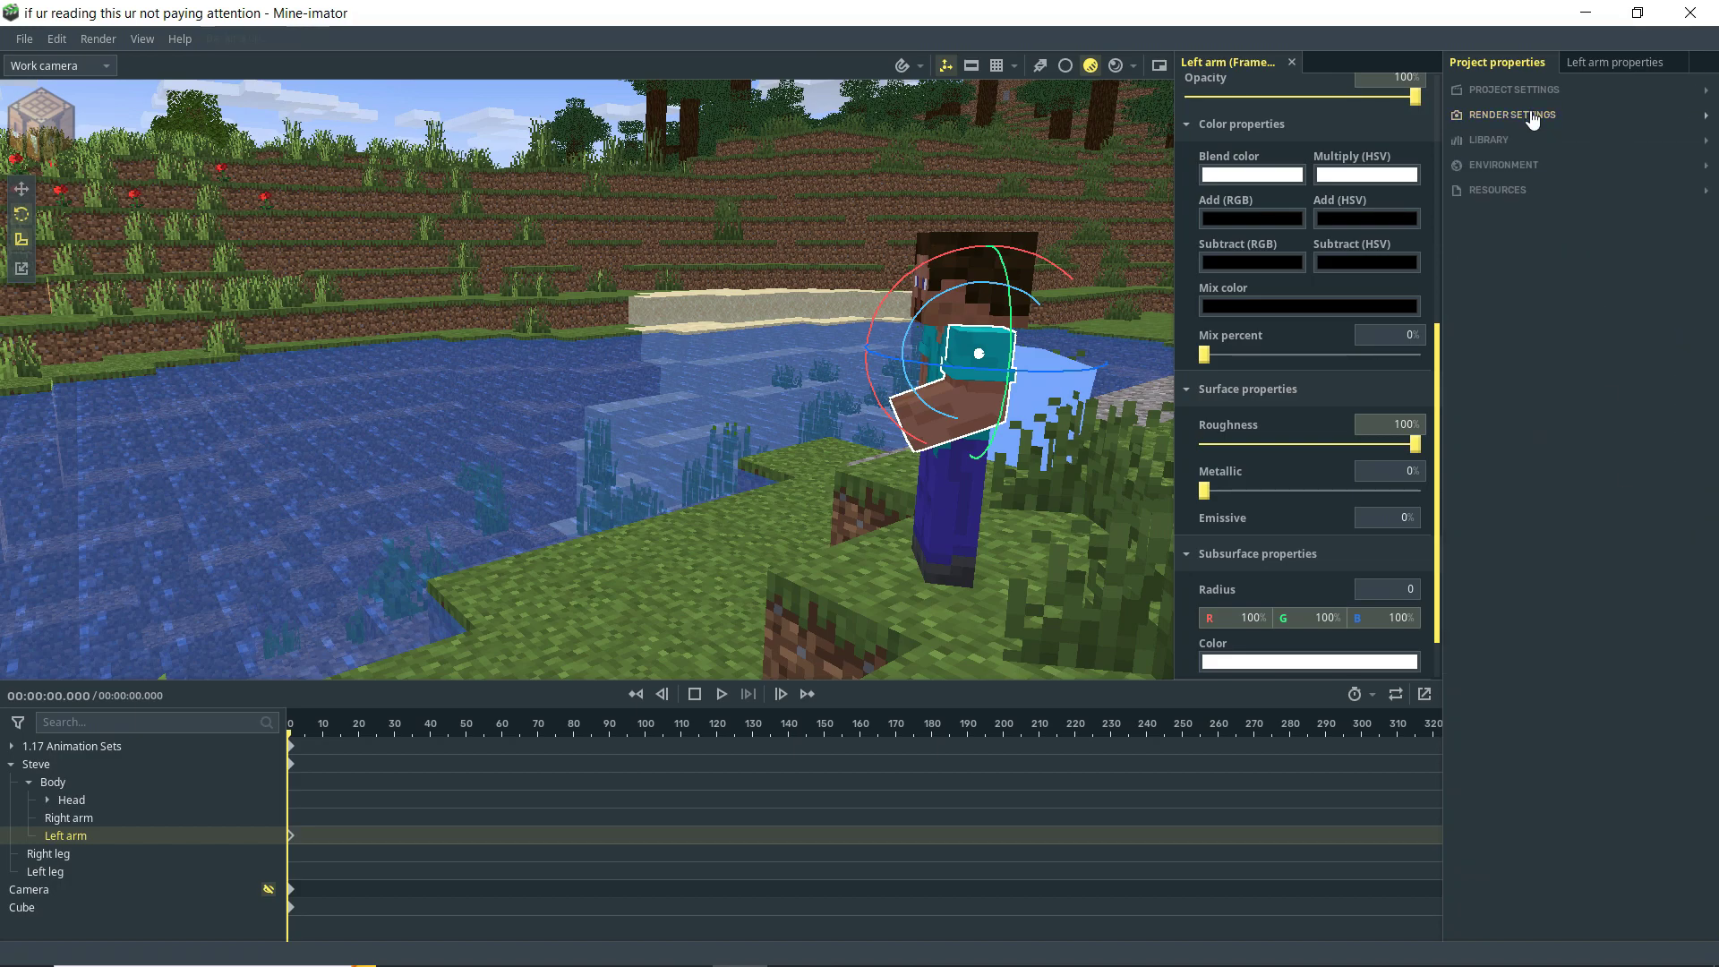
- Open Environment settings and preview the animation from the first frame
{"action": "left_click", "coordinate": [1513, 166]}
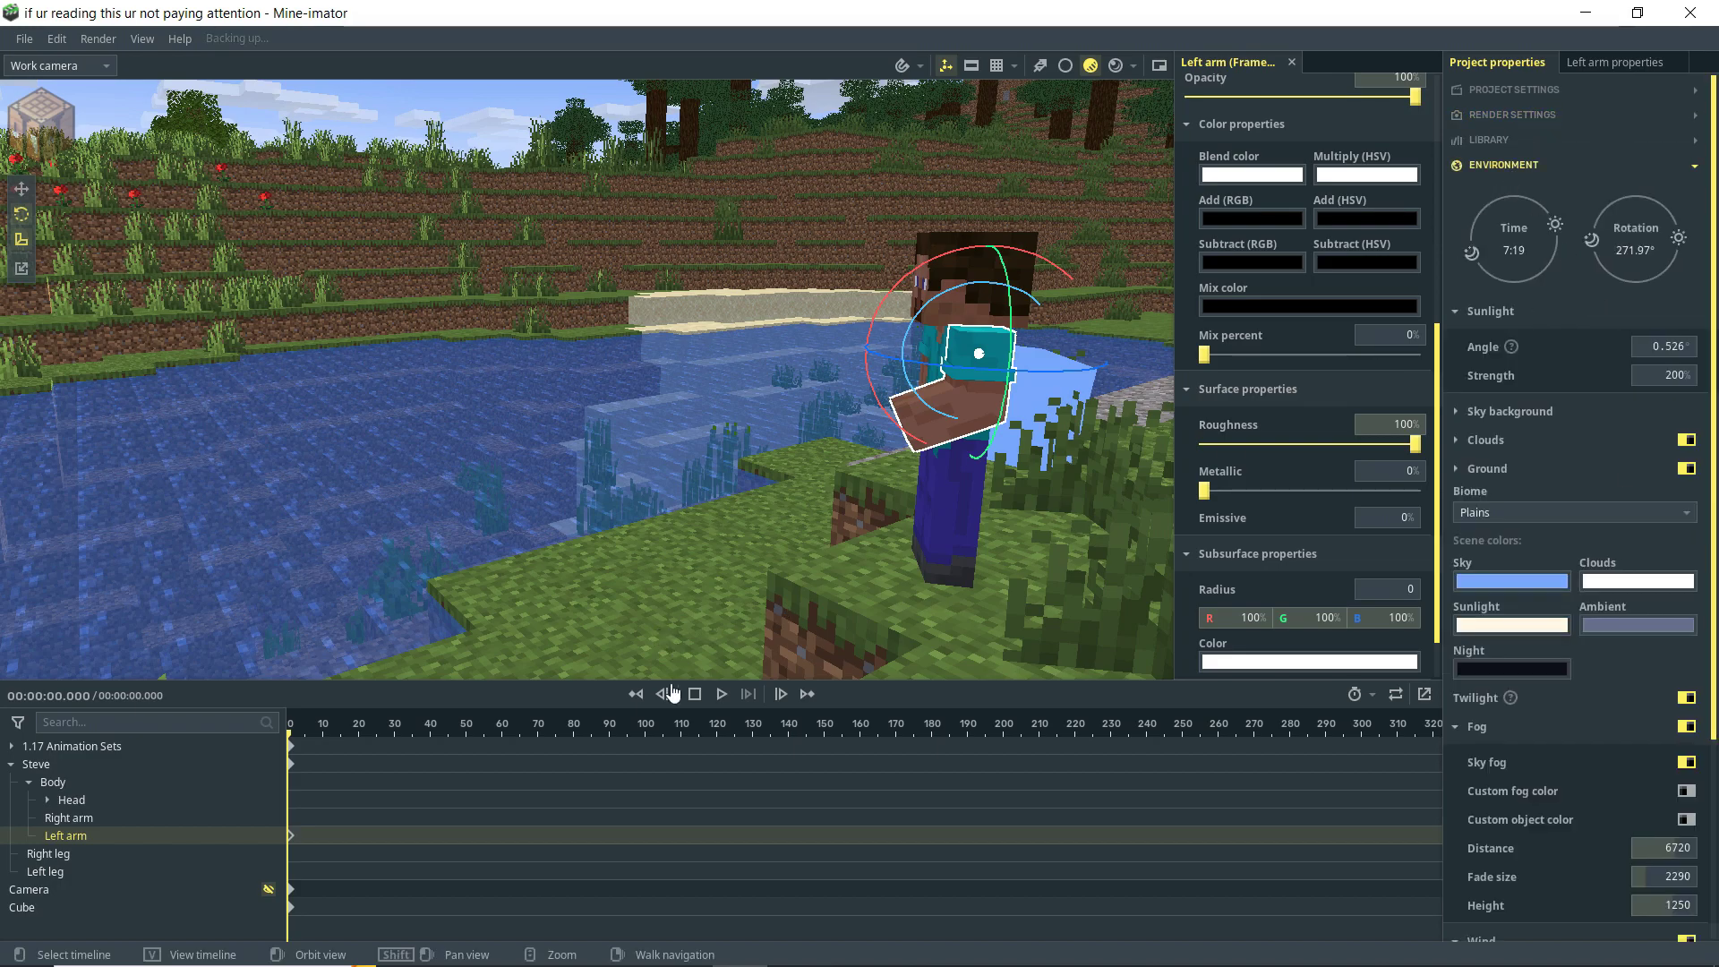
{"action": "key", "text": "space"}
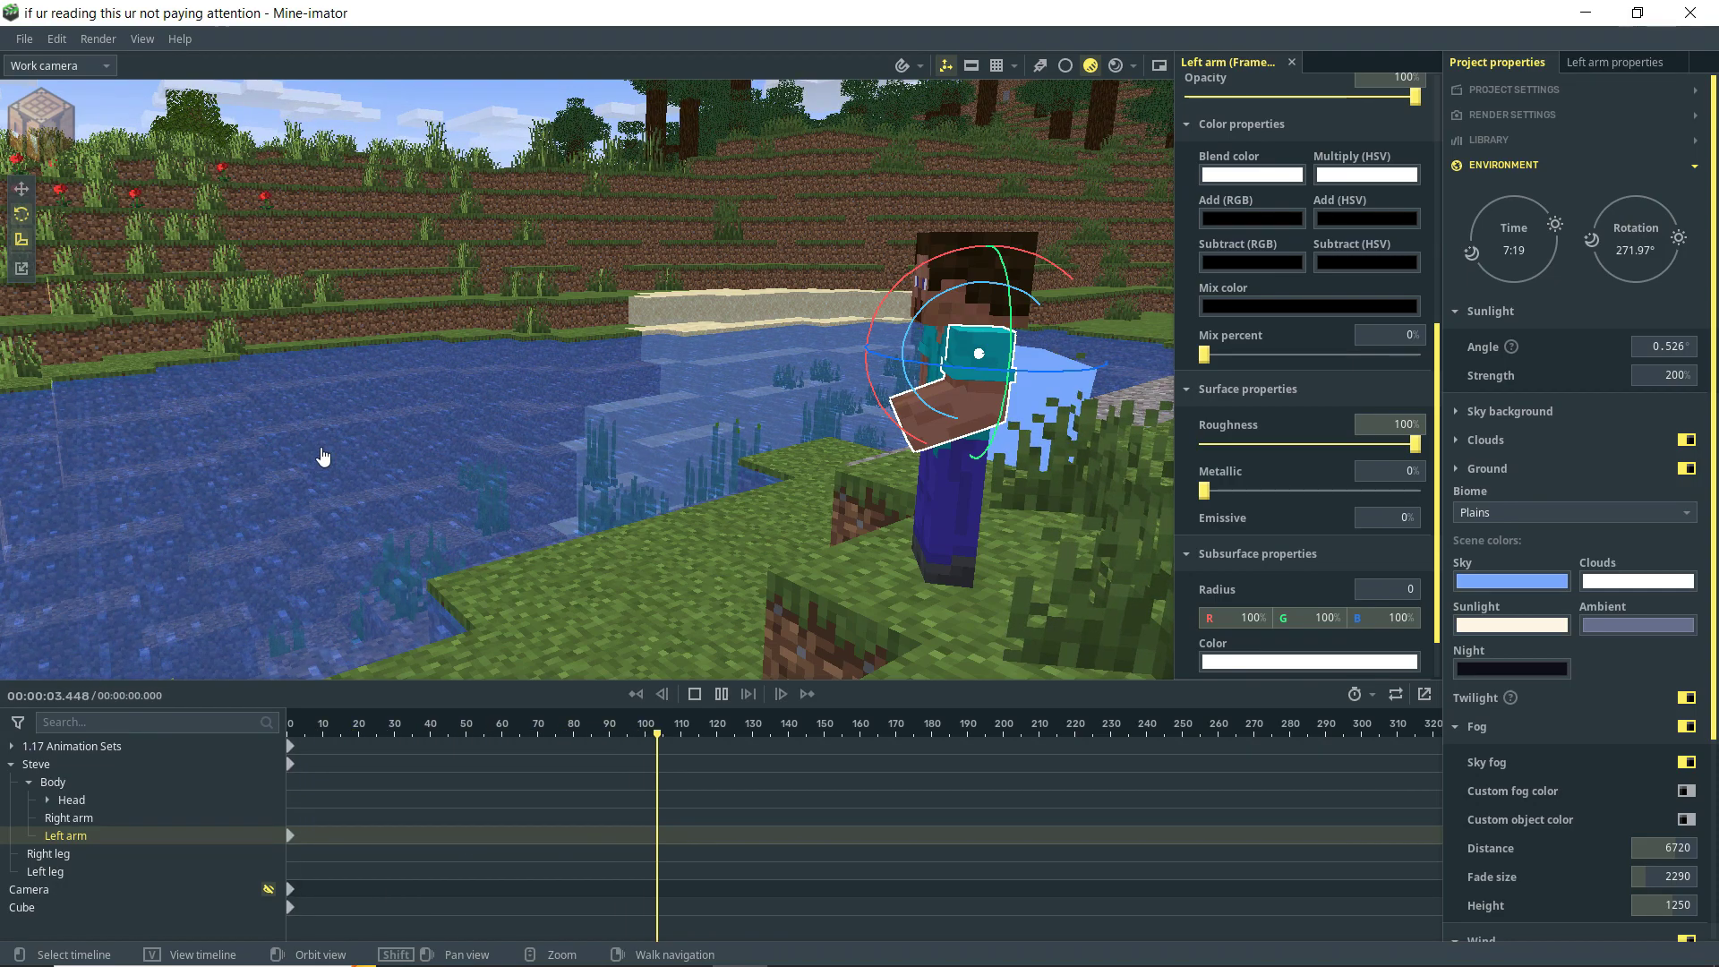
{"action": "key", "text": "space"}
{"action": "left_click", "coordinate": [637, 695]}
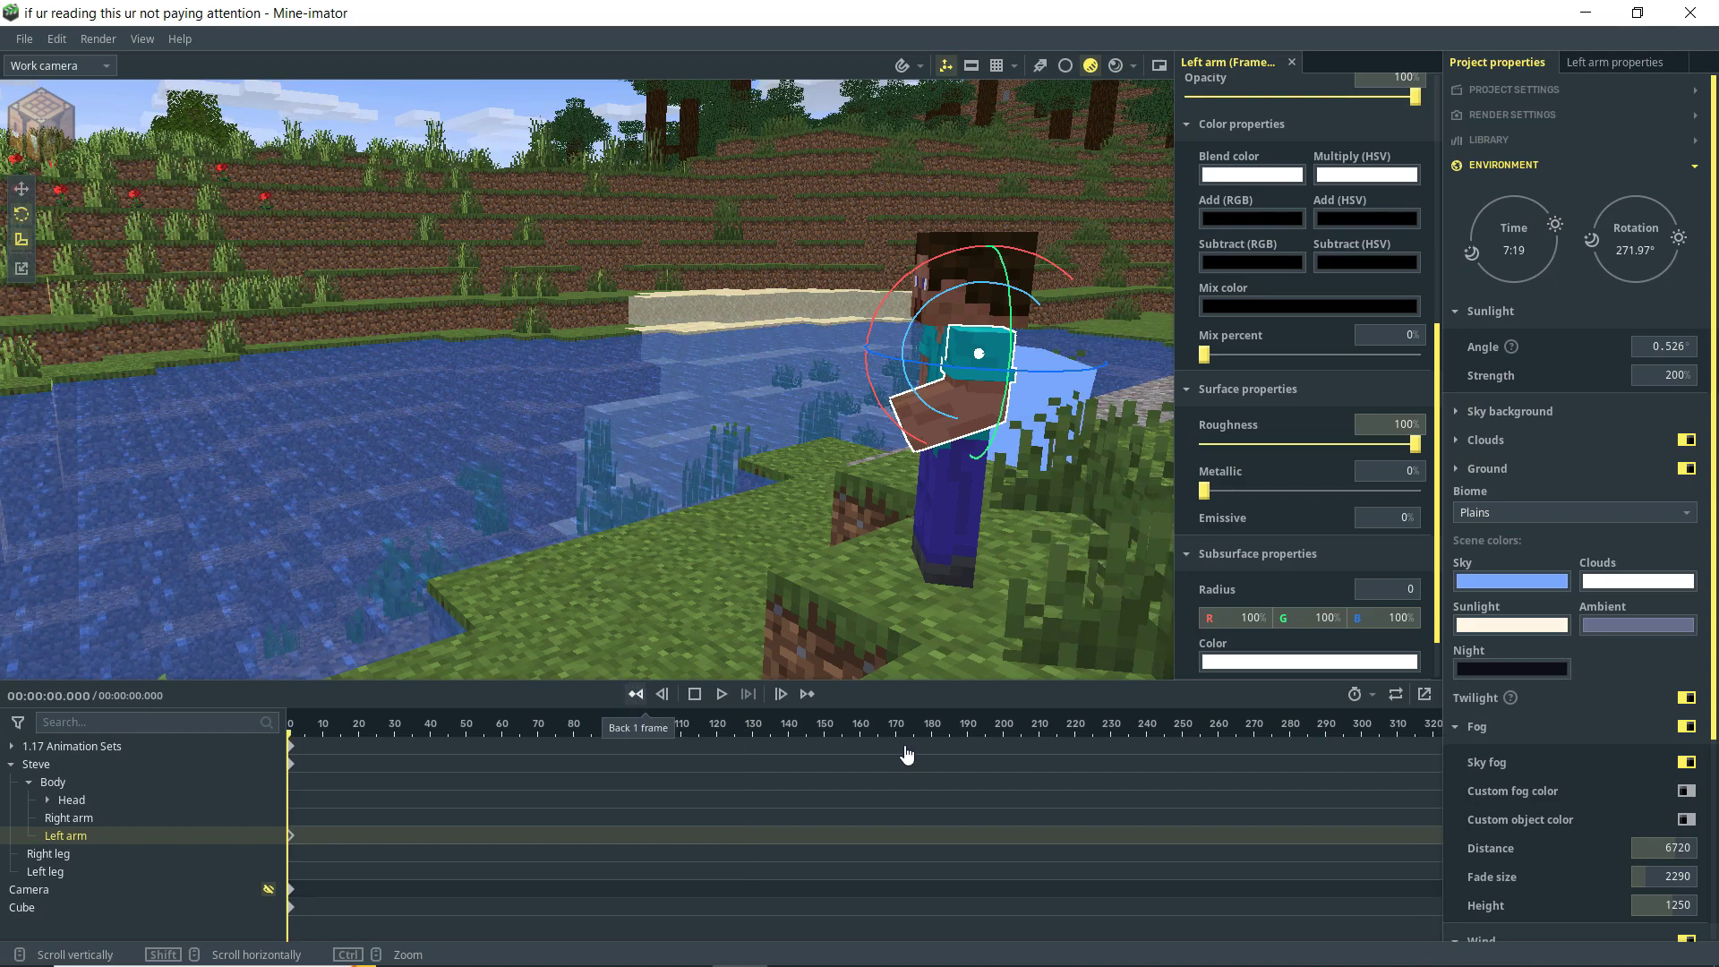
- Set the Wind Strength to 8
{"action": "left_click_drag", "start_coordinate": [1711, 269], "coordinate": [1711, 461]}
{"action": "left_click", "coordinate": [1457, 683]}
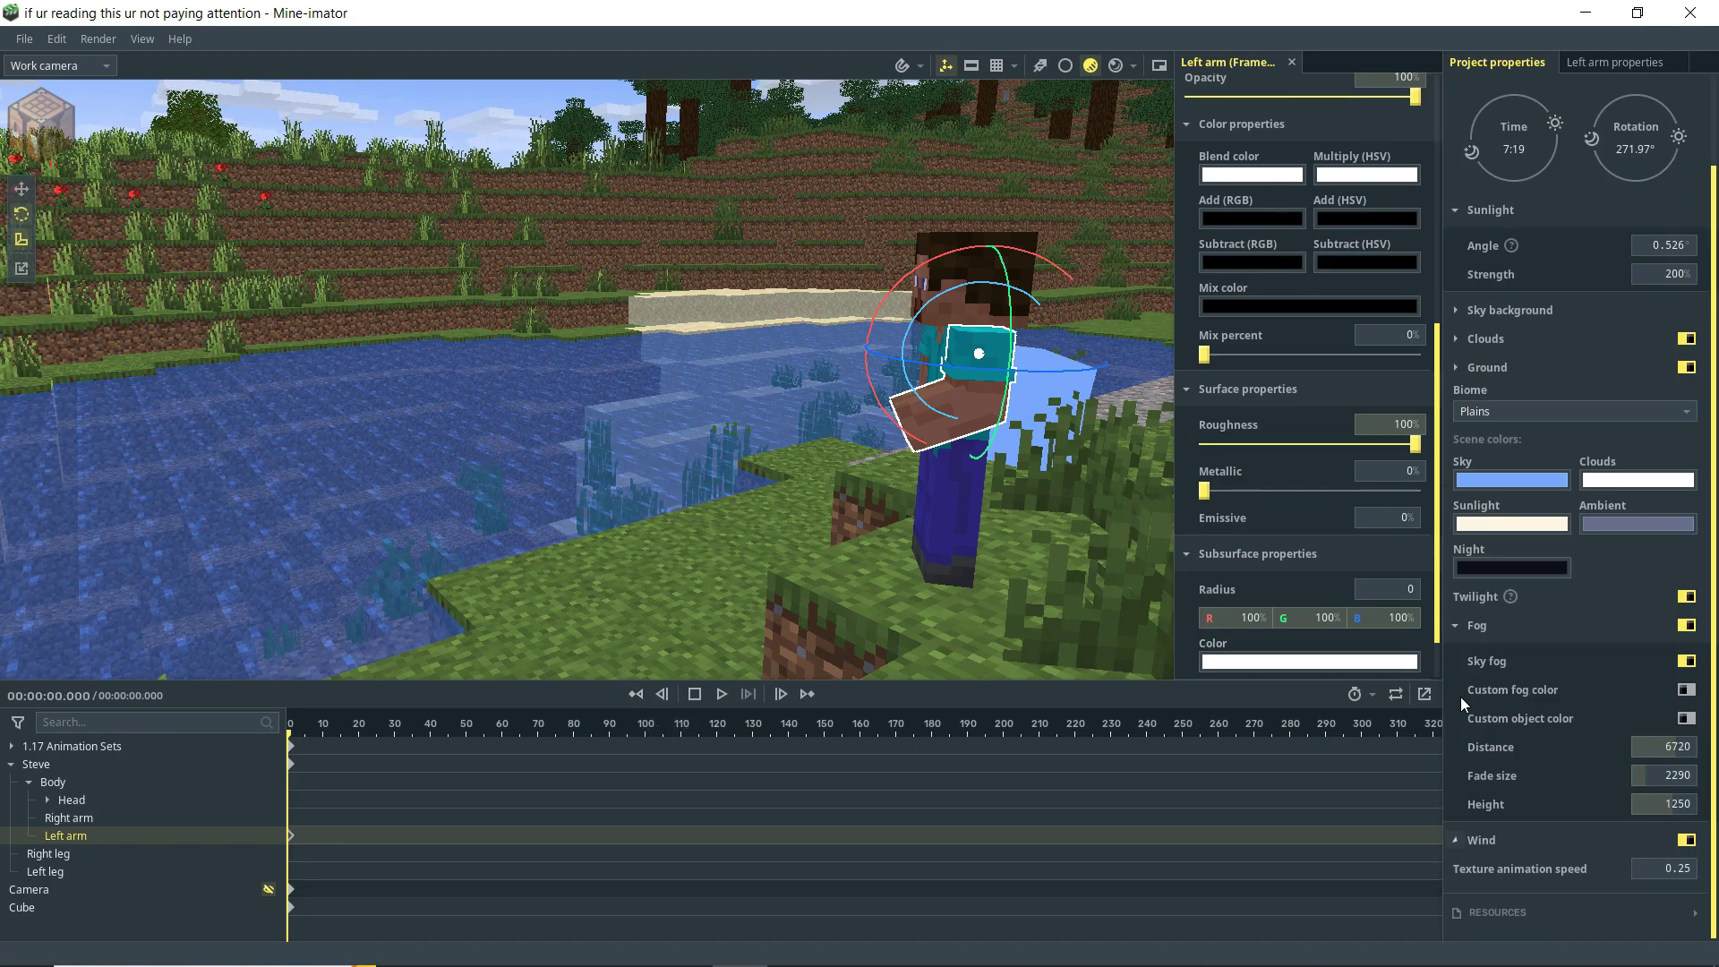
{"action": "left_click", "coordinate": [1455, 841]}
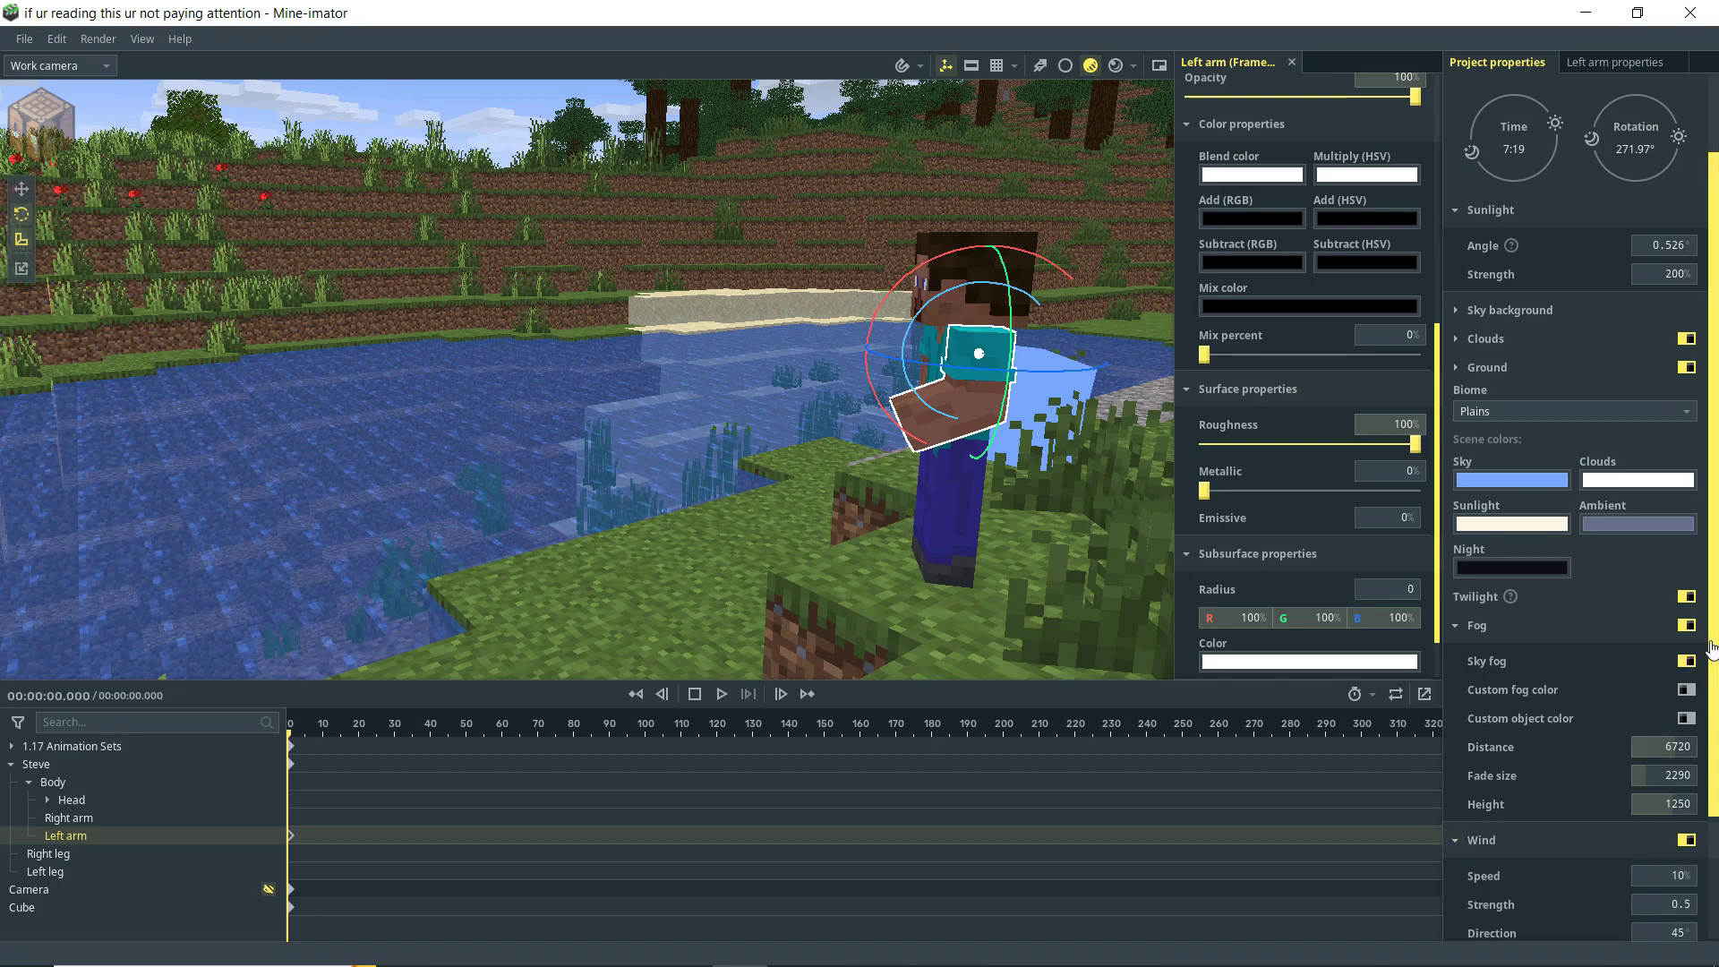
{"action": "left_click_drag", "start_coordinate": [1712, 696], "coordinate": [1712, 803]}
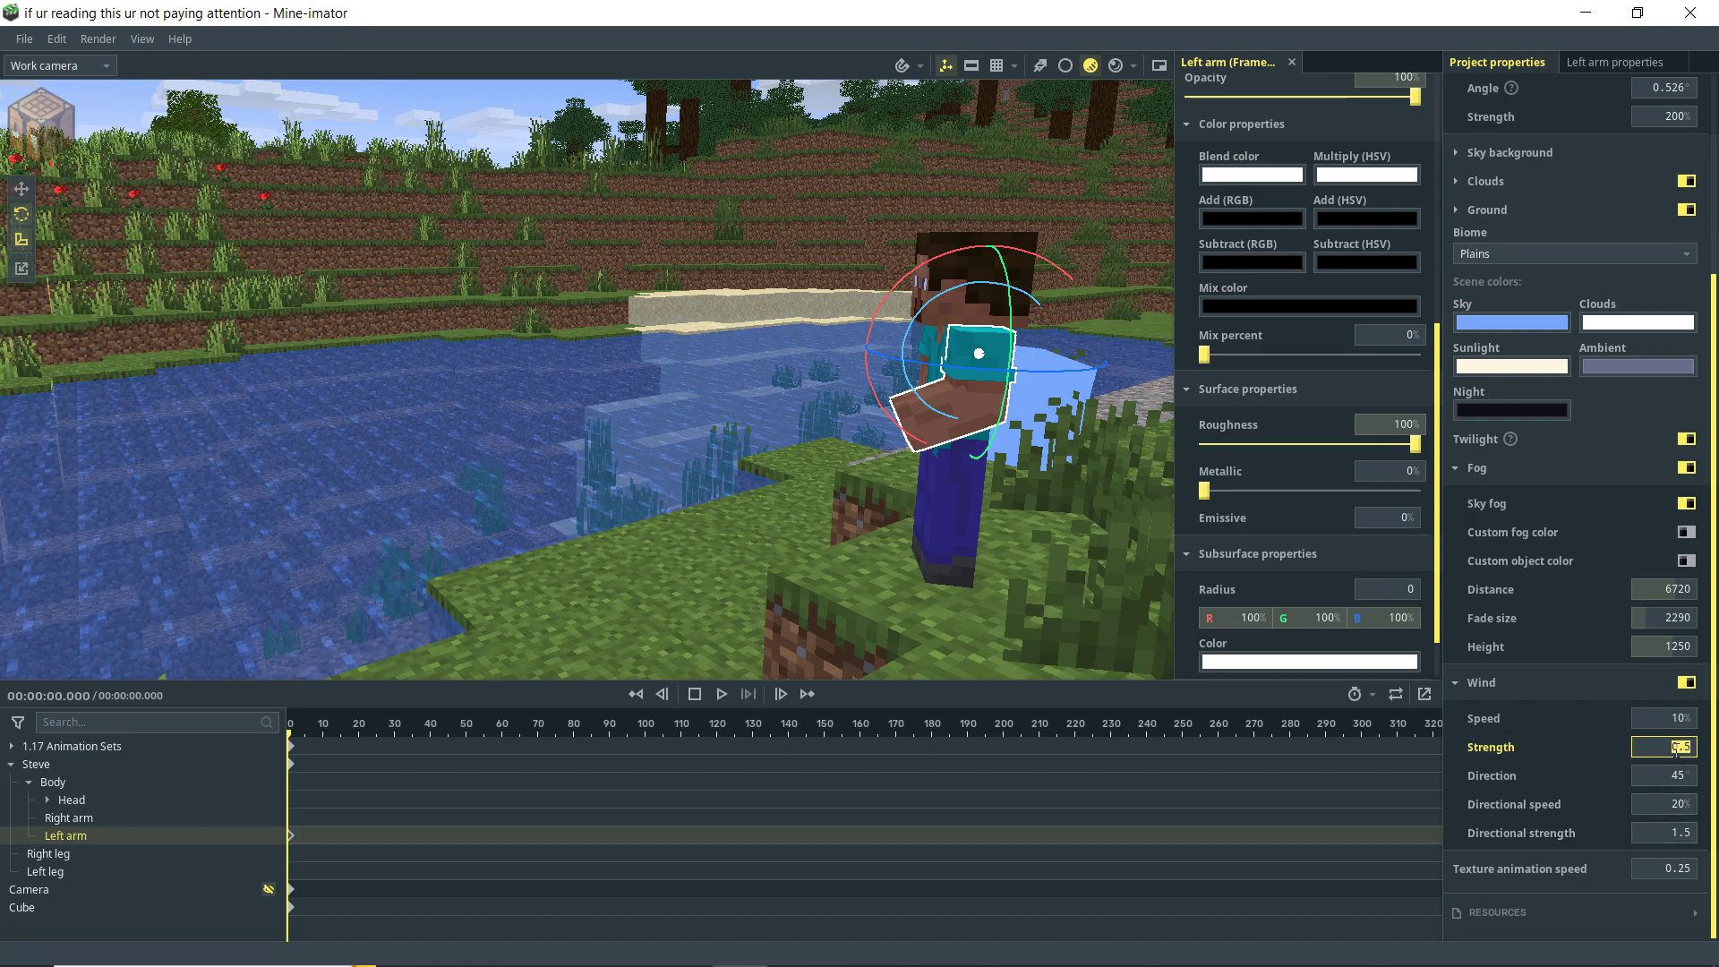
{"action": "type", "text": "8"}
{"action": "key", "text": "Return"}
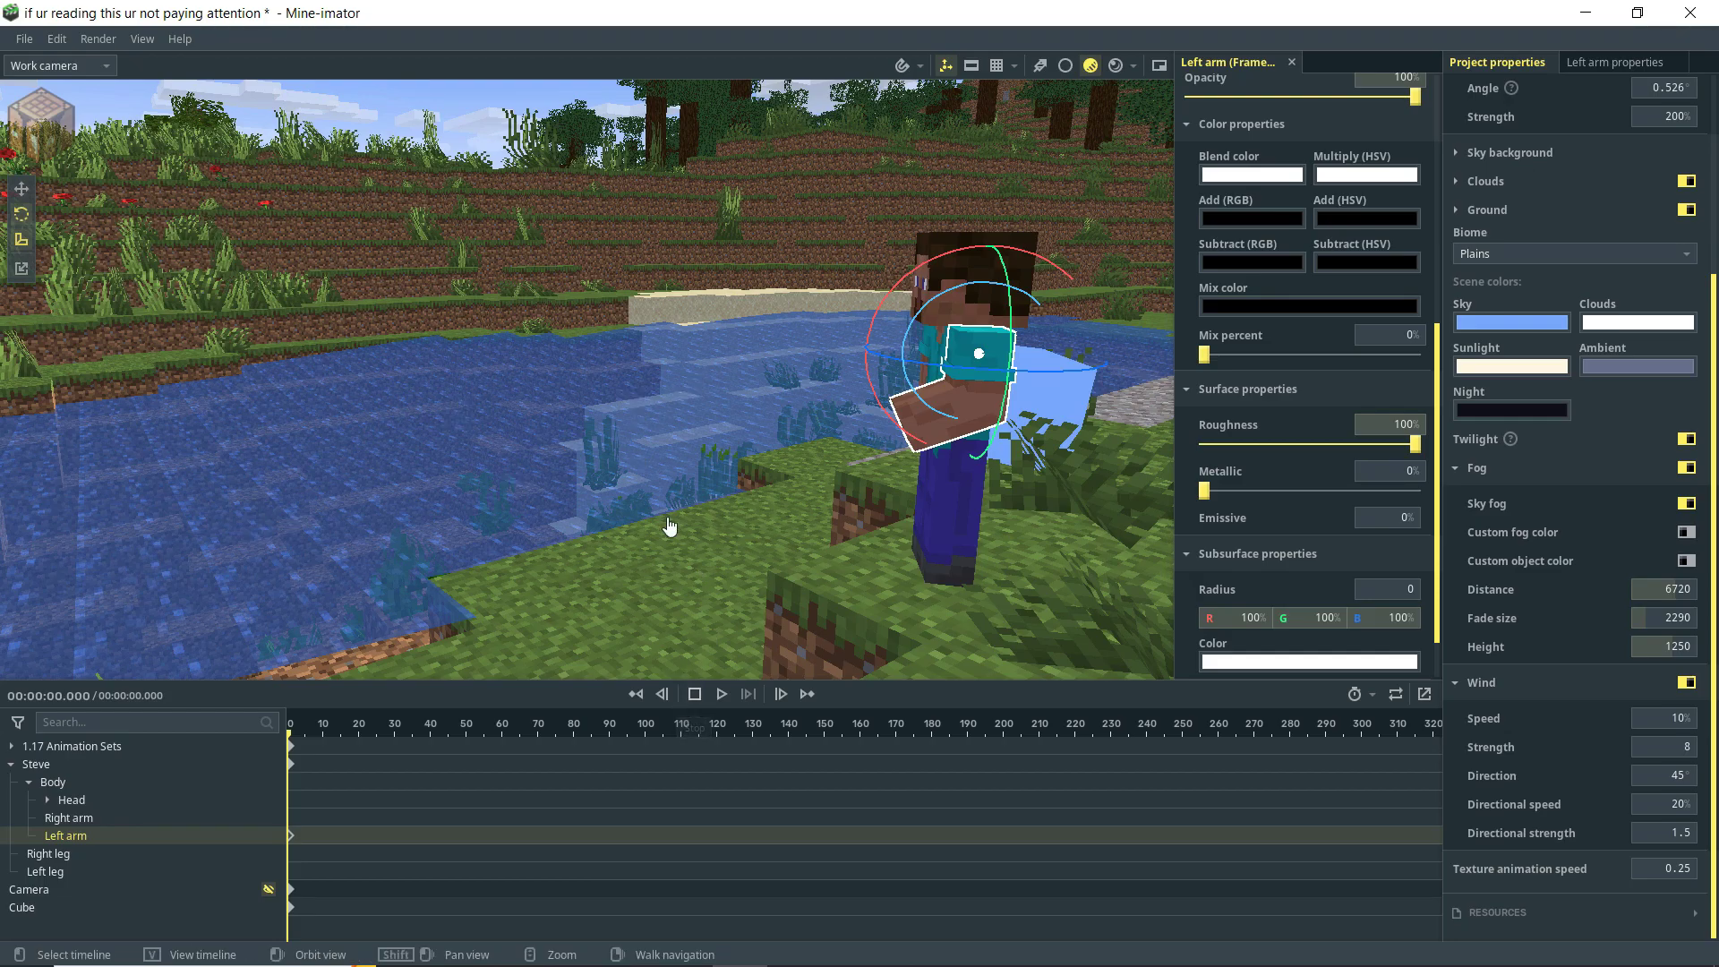
- Play the animation while viewing the waving grass and the bank where Steve stands
{"action": "key", "text": "space"}
{"action": "mouse_move", "coordinate": [669, 526]}
{"action": "right_mouse_down"}
{"action": "mouse_move", "coordinate": [669, 573]}
{"action": "mouse_move", "coordinate": [669, 501]}
{"action": "right_mouse_up"}
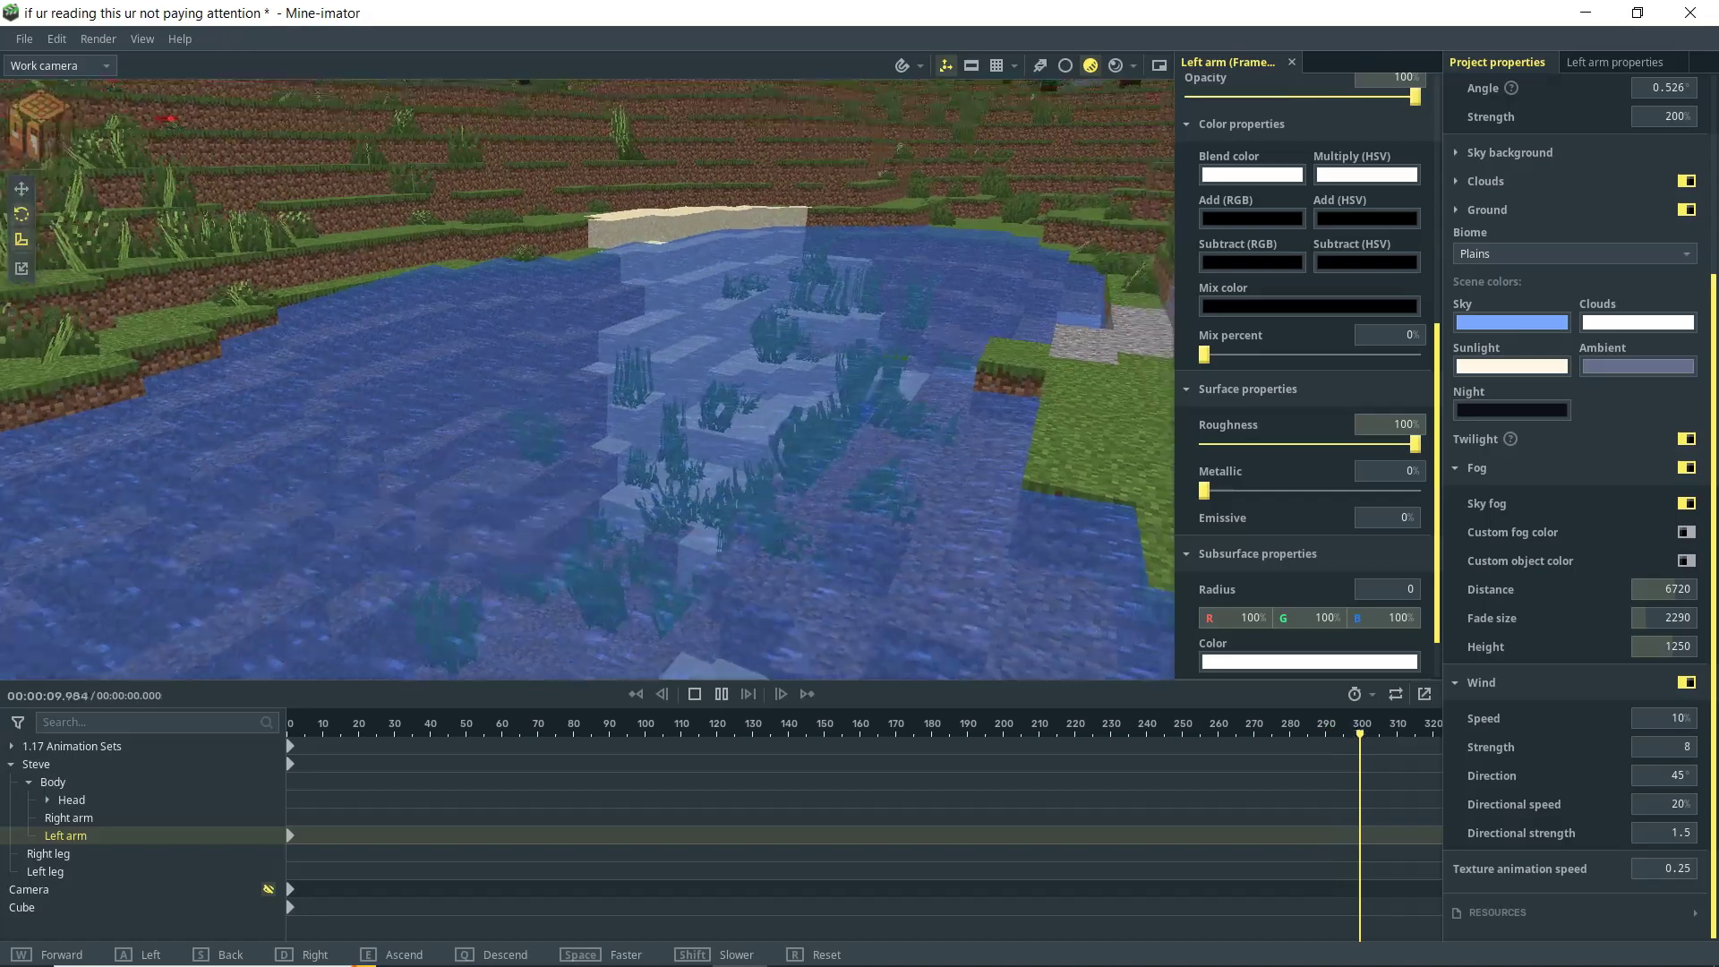
{"action": "right_click_drag", "start_coordinate": [669, 501], "coordinate": [599, 457]}
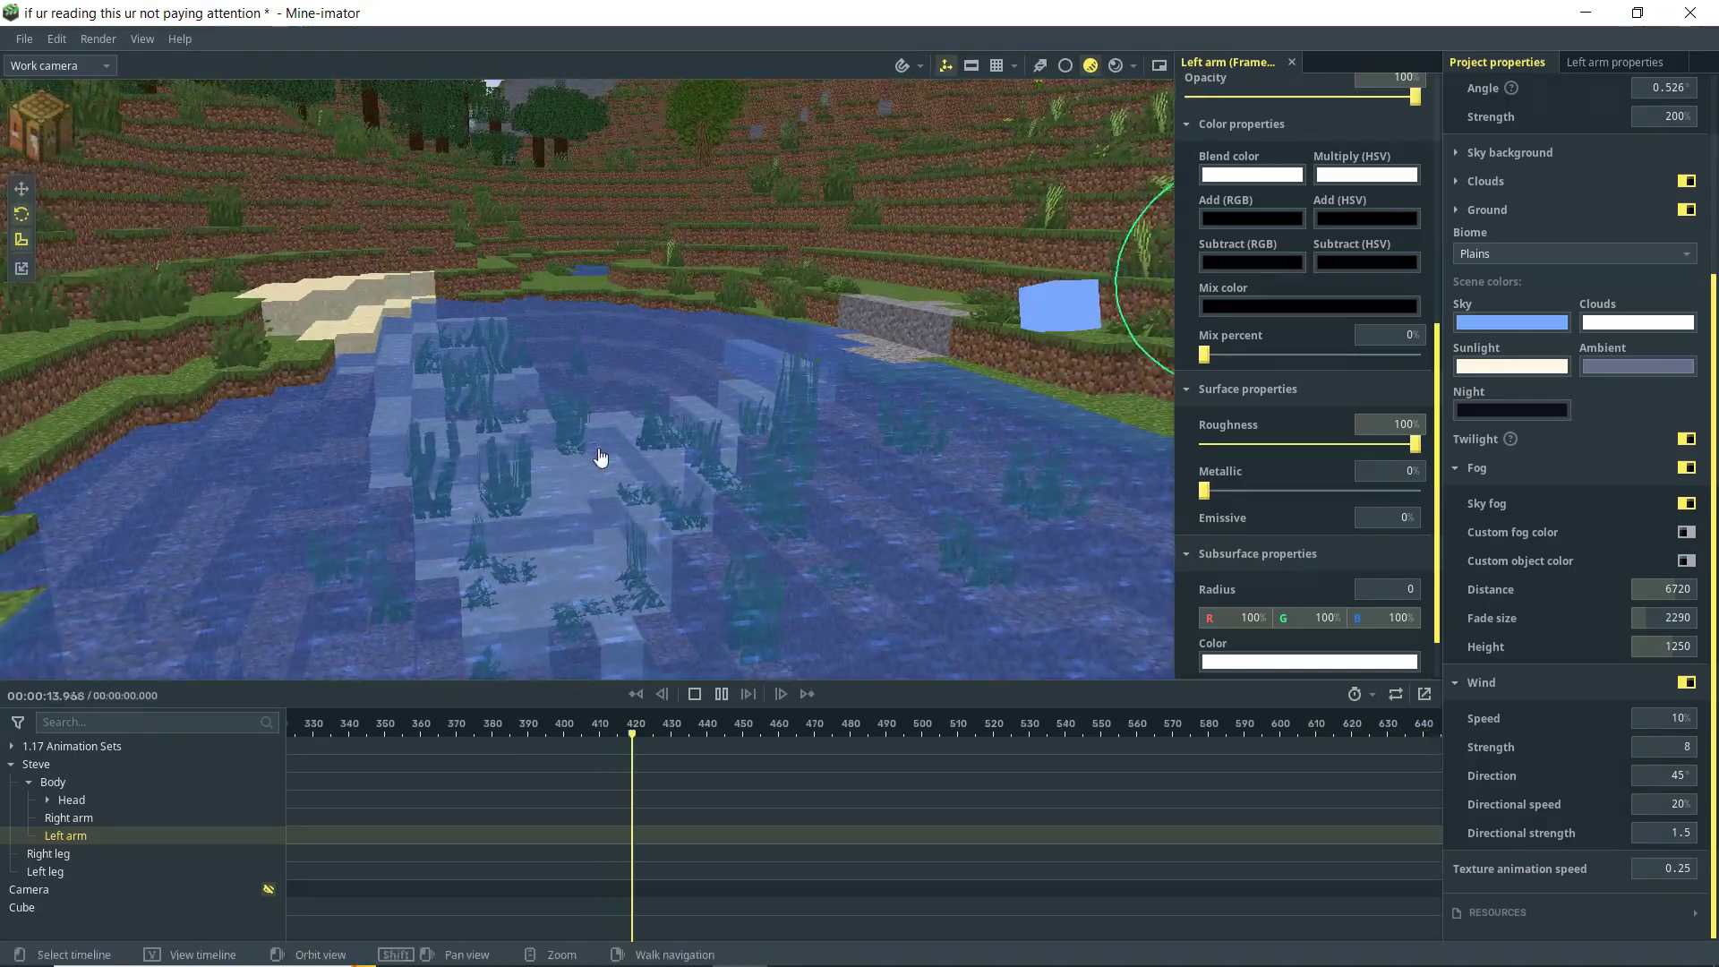
{"action": "left_click", "coordinate": [636, 694]}
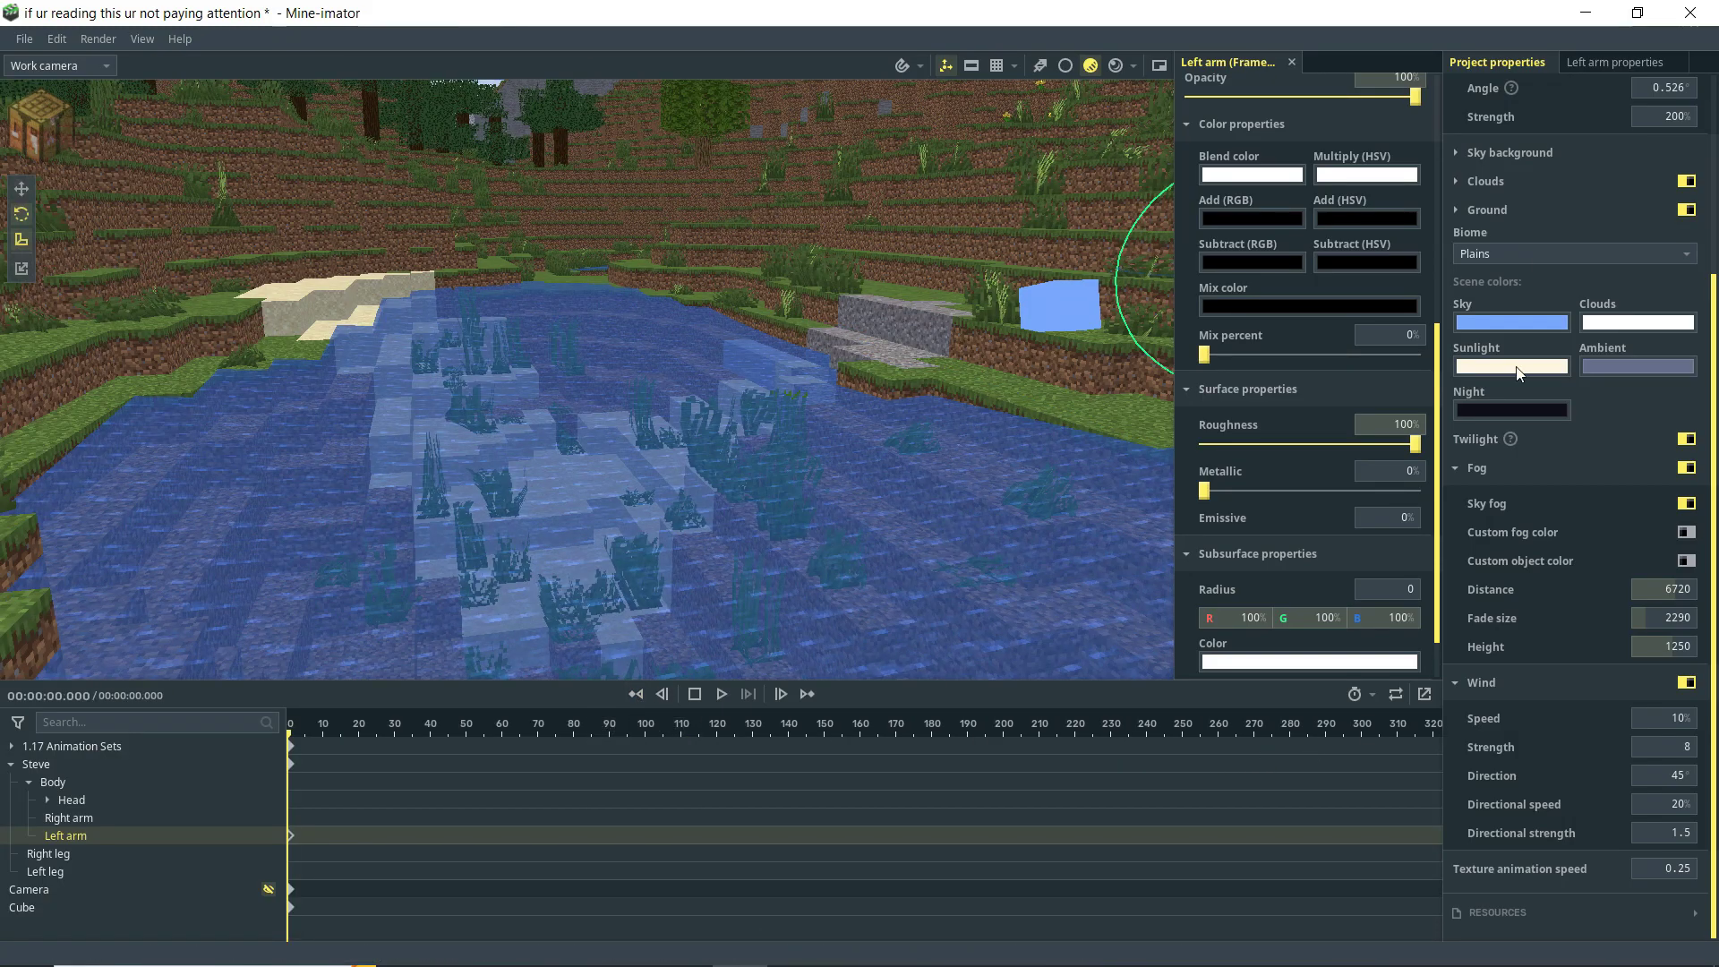
- Uncheck Liquid waves under Models and scenery and play the animation to check the water
{"action": "scroll", "coordinate": [1712, 134], "scroll_direction": "up", "scroll_amount": 3}
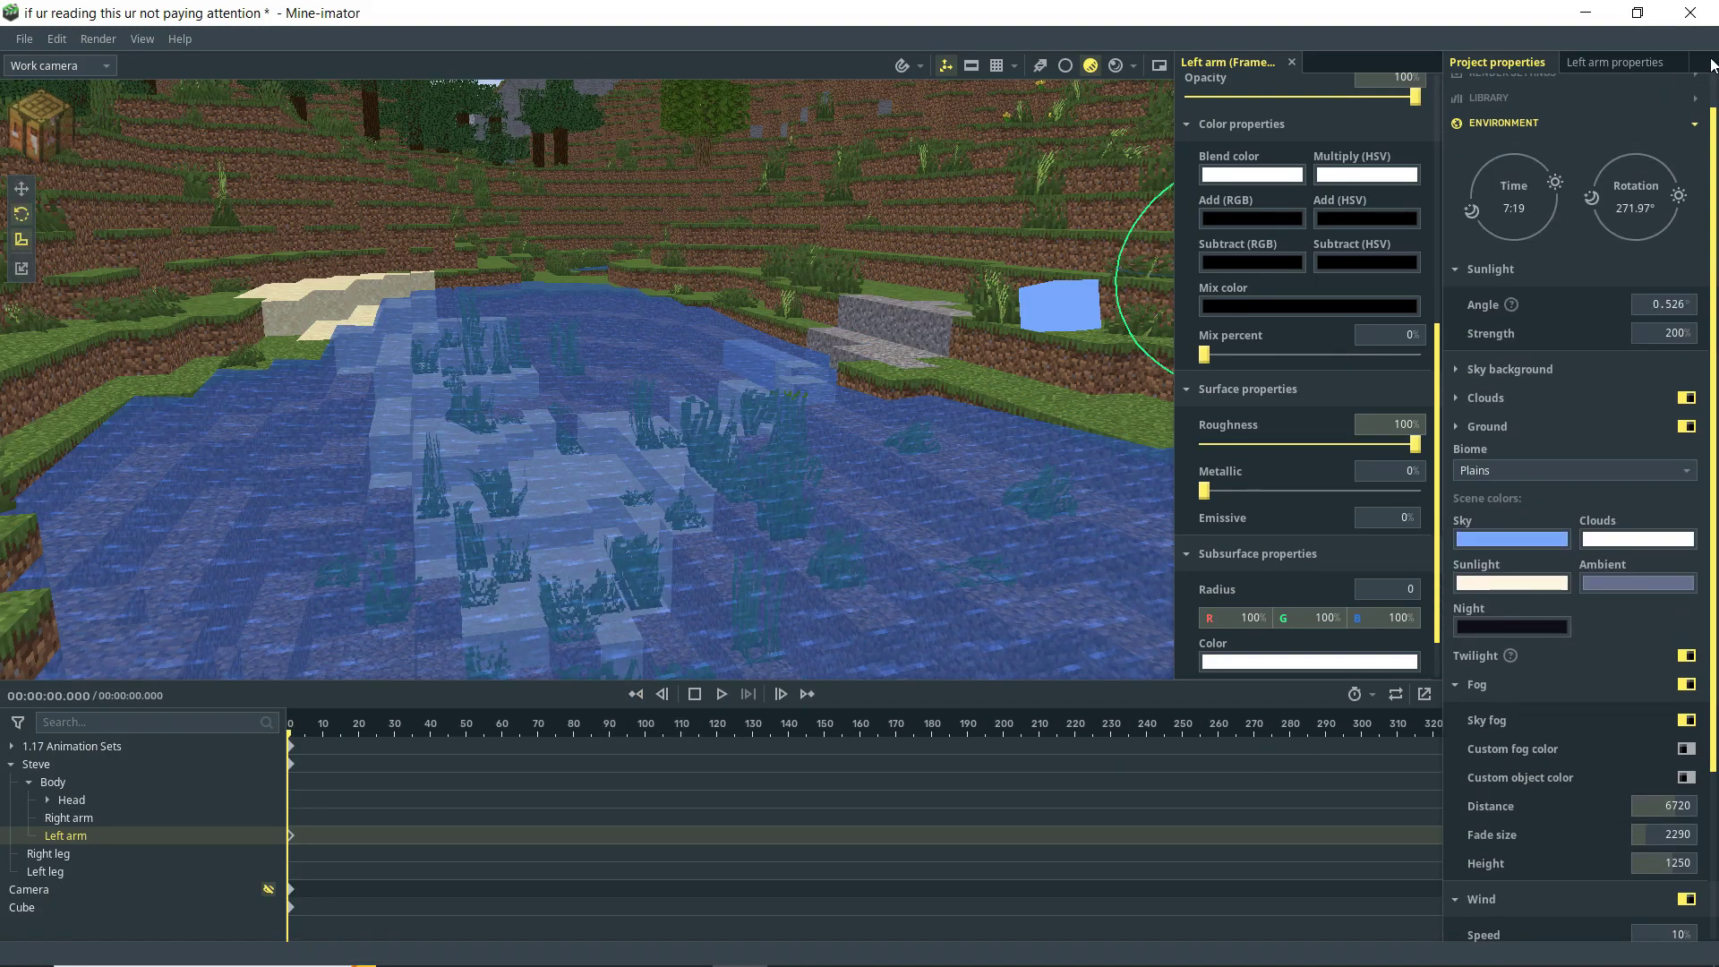
{"action": "left_click", "coordinate": [1520, 123]}
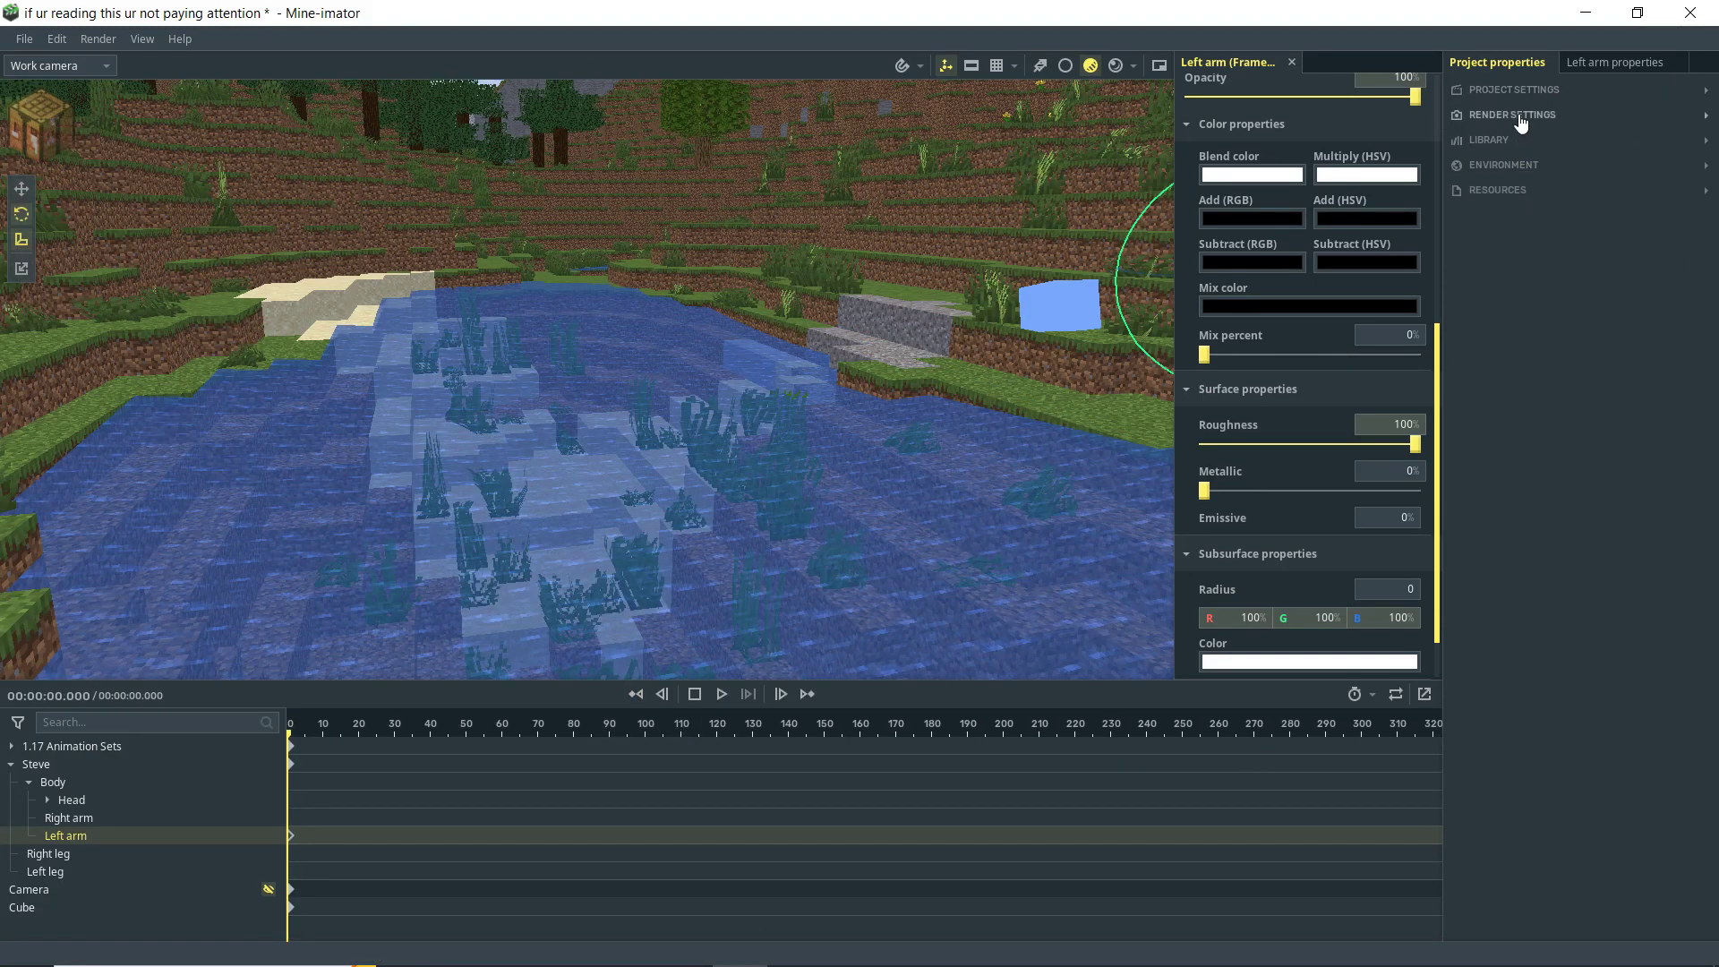
{"action": "left_click", "coordinate": [1520, 117]}
{"action": "left_click", "coordinate": [1640, 566]}
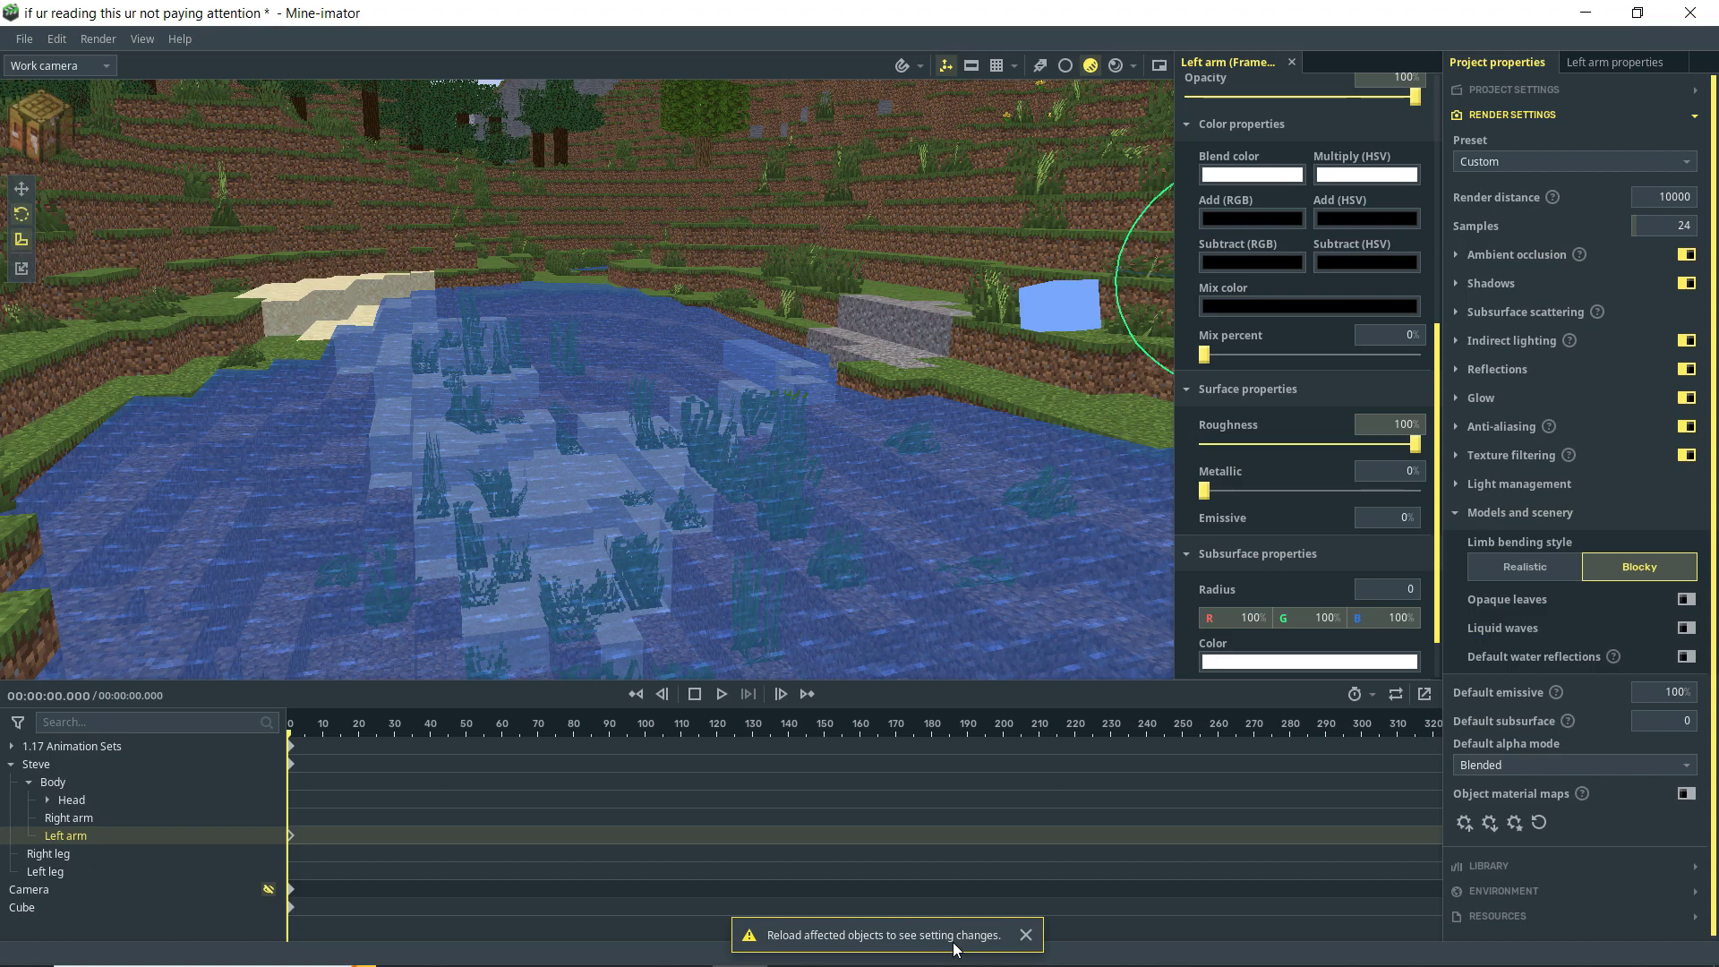
{"action": "key", "text": "space"}
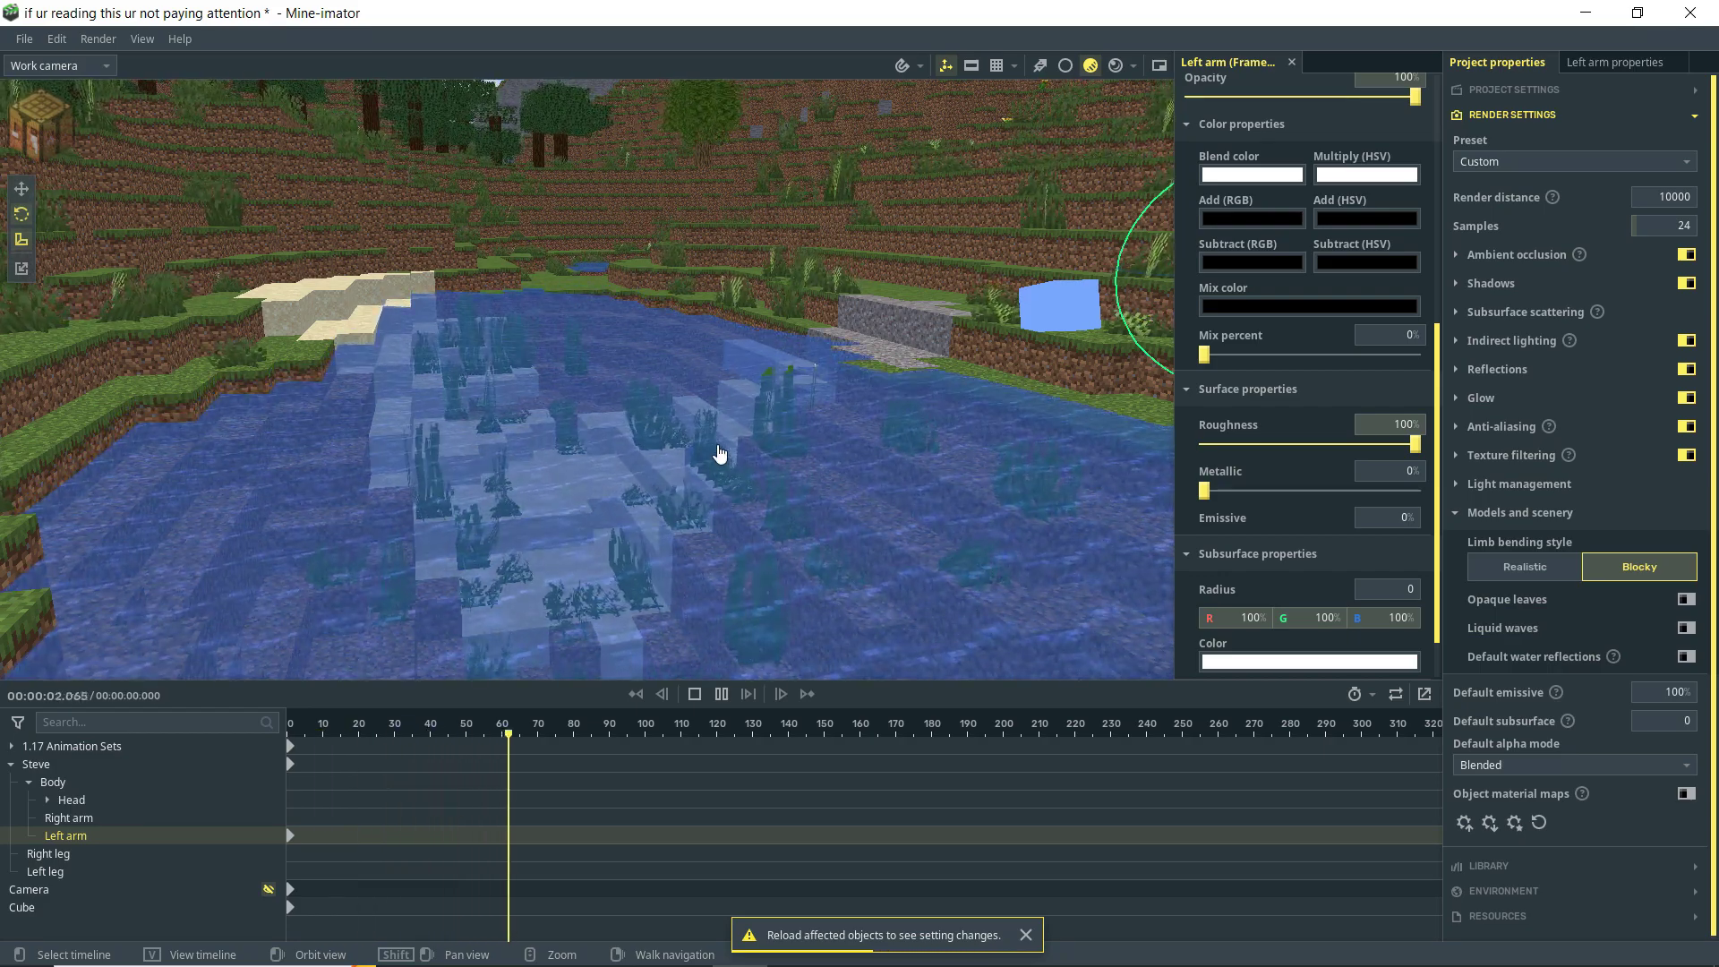
{"action": "key", "text": "space"}
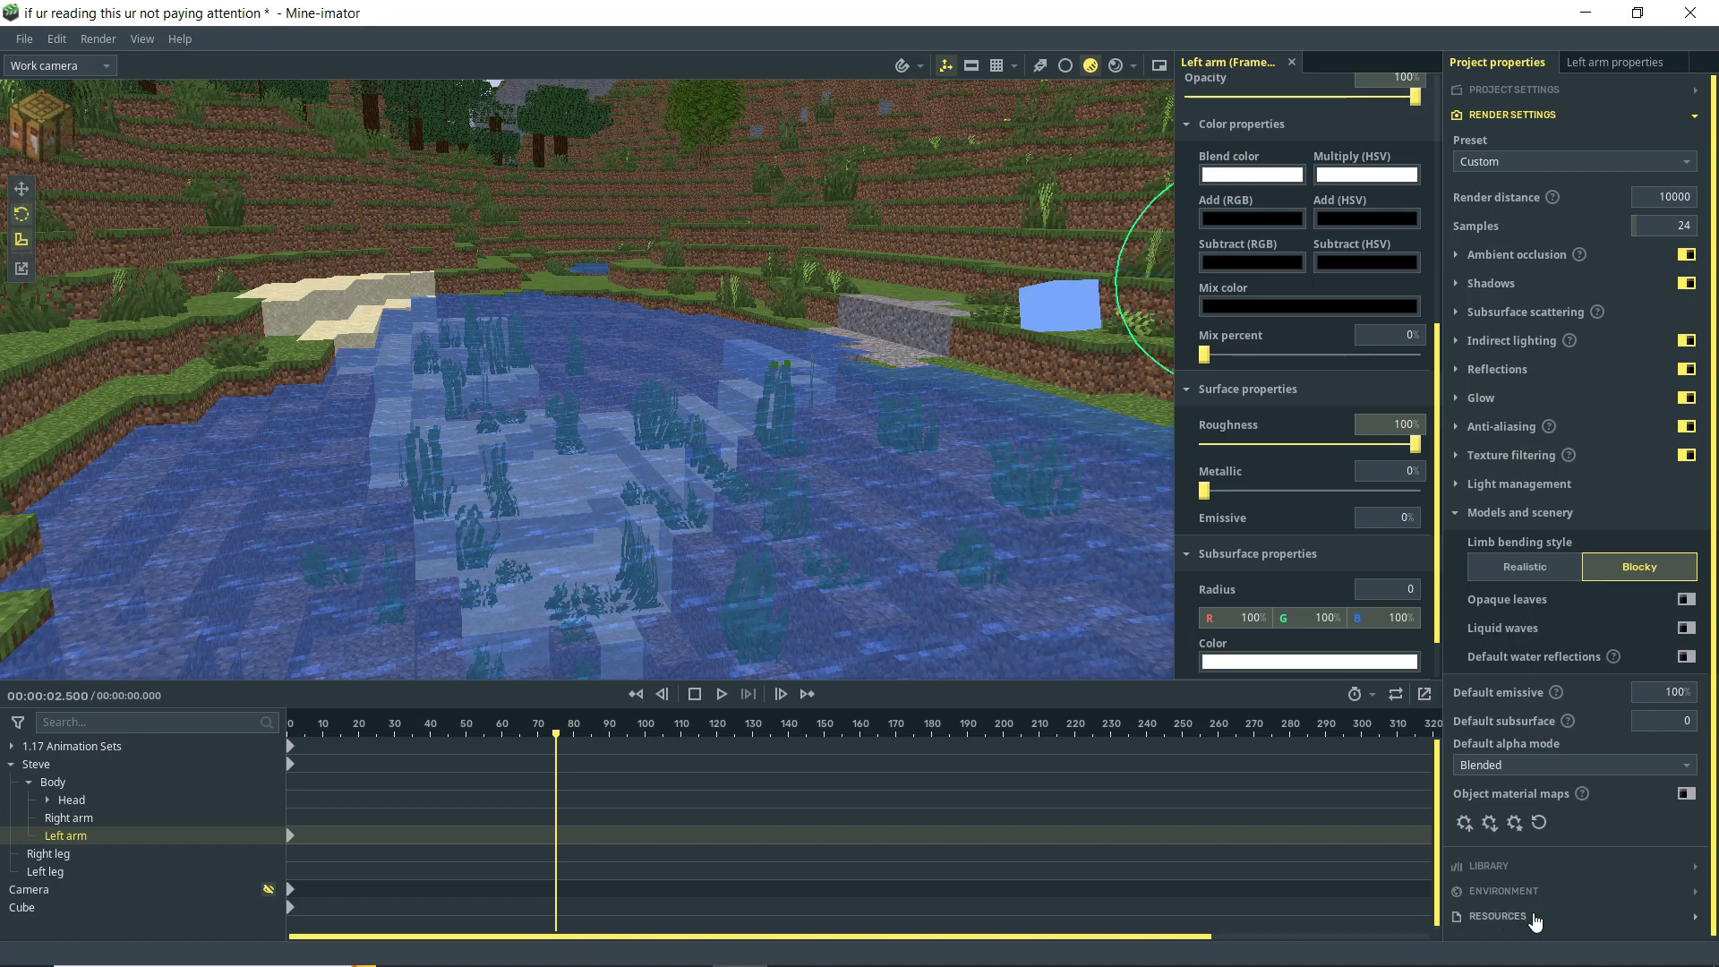
- Reload the 1.17 Animation Sets resource from the Resources section
{"action": "left_click", "coordinate": [1497, 916]}
{"action": "scroll", "coordinate": [1566, 890], "scroll_direction": "down", "scroll_amount": 5}
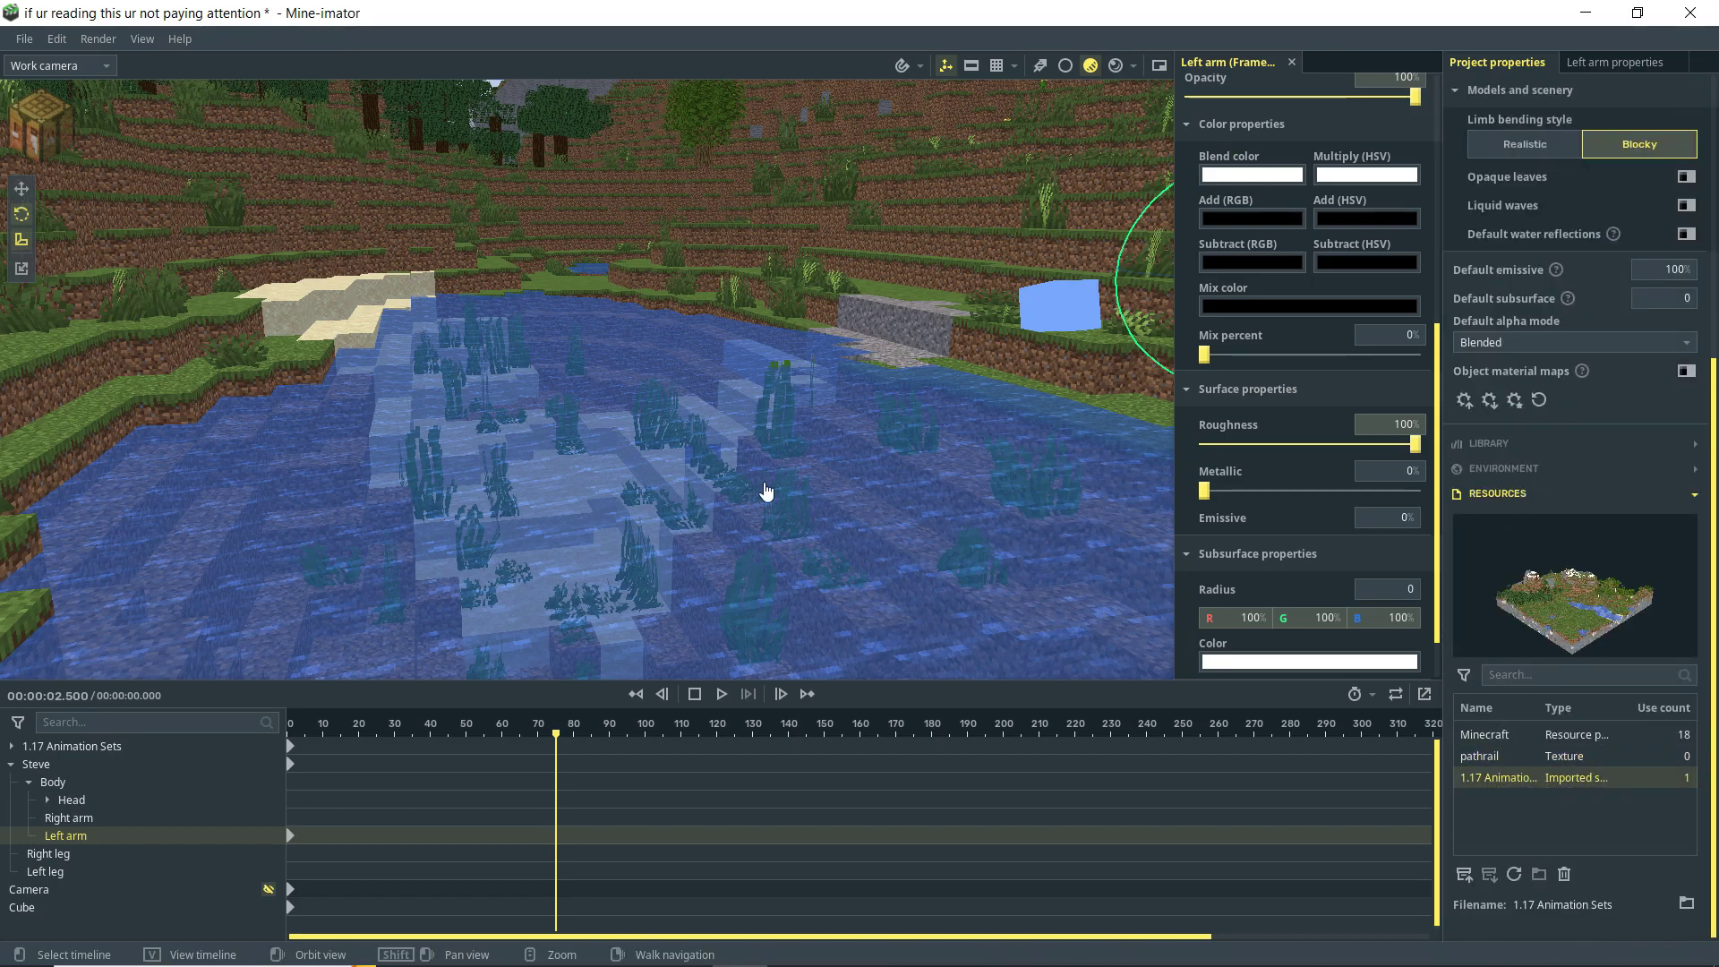
{"action": "left_click", "coordinate": [1514, 874]}
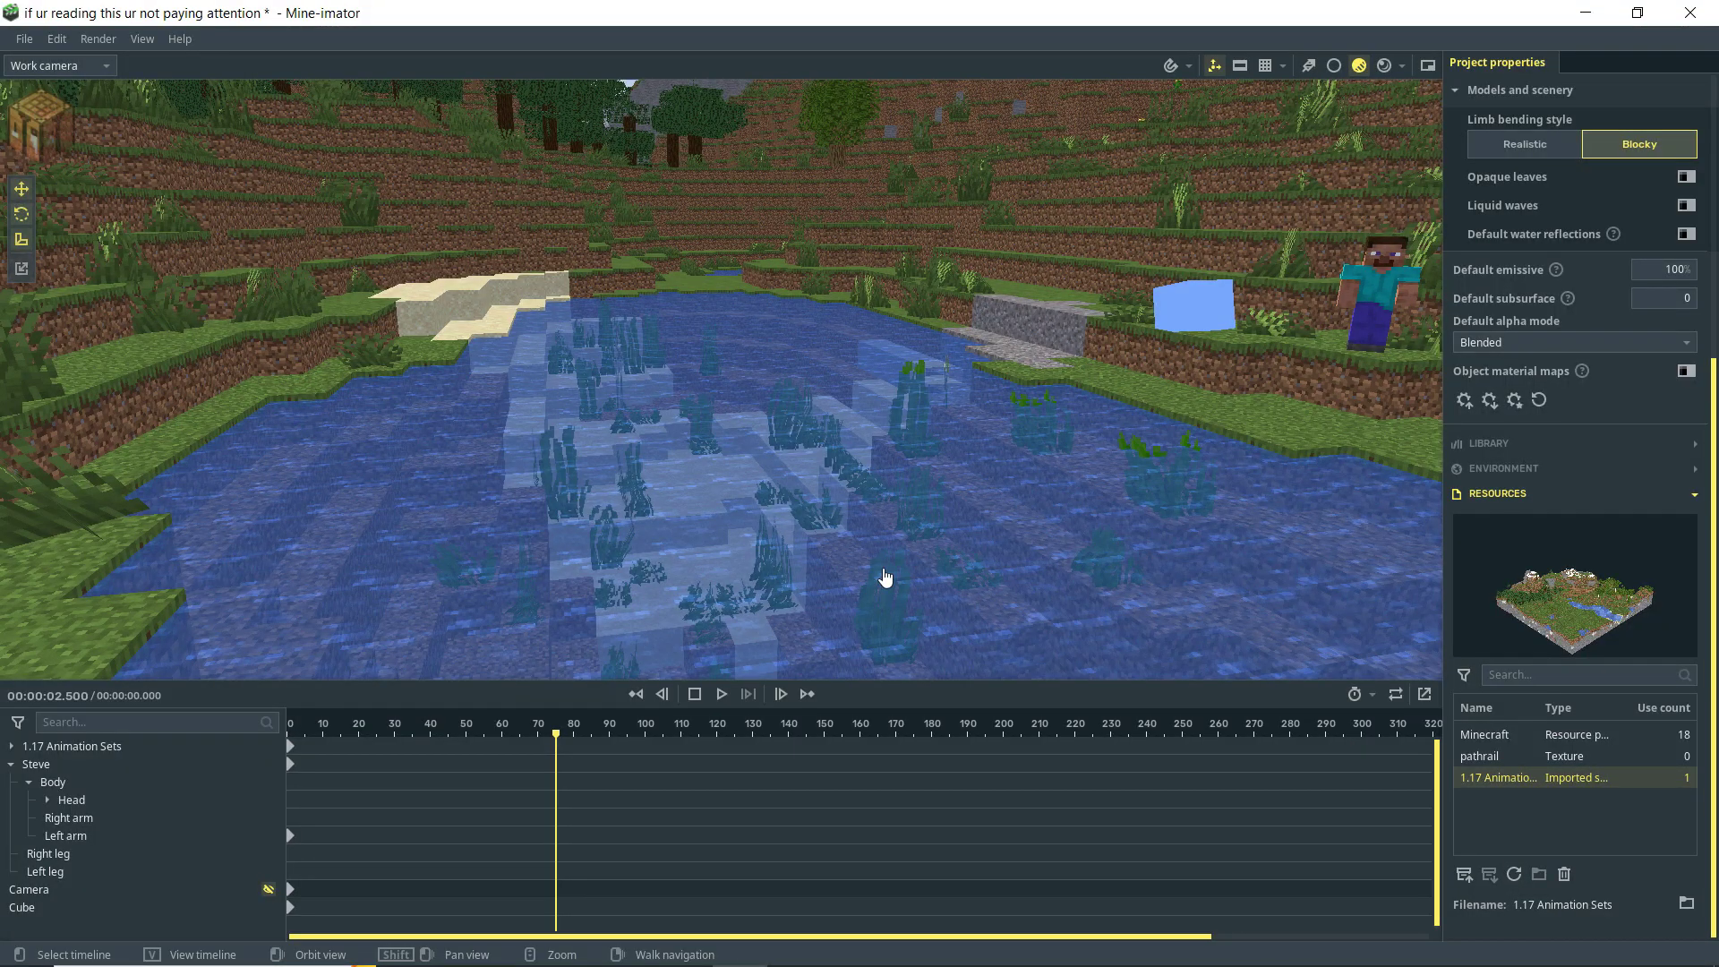
- Play the animation and fly the camera toward the pond to check the still water
{"action": "key", "text": "space"}
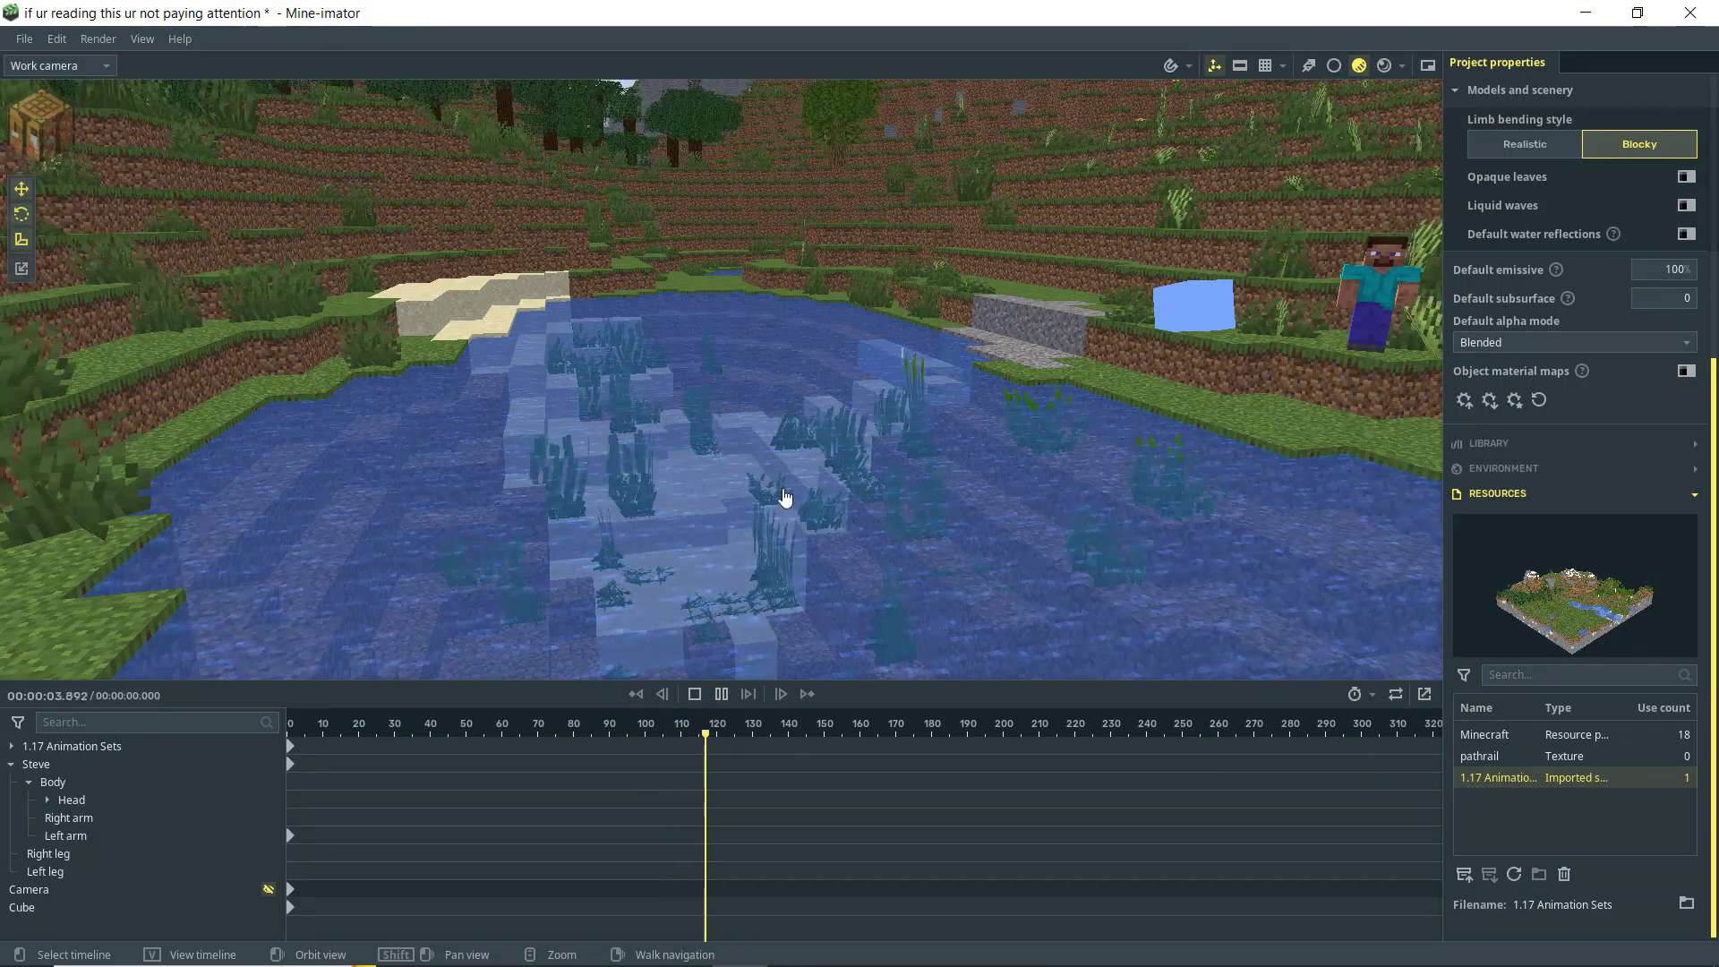
{"action": "key", "text": "w"}
{"action": "mouse_move", "coordinate": [744, 494]}
{"action": "right_mouse_down"}
{"action": "mouse_move", "coordinate": [744, 524]}
{"action": "mouse_move", "coordinate": [744, 501]}
{"action": "right_mouse_up"}
{"action": "scroll", "coordinate": [1505, 606], "scroll_direction": "up", "scroll_amount": 5}
- Stop playback, switch liquid waves and default water reflections back on, and save the project
{"action": "key", "text": "Escape"}
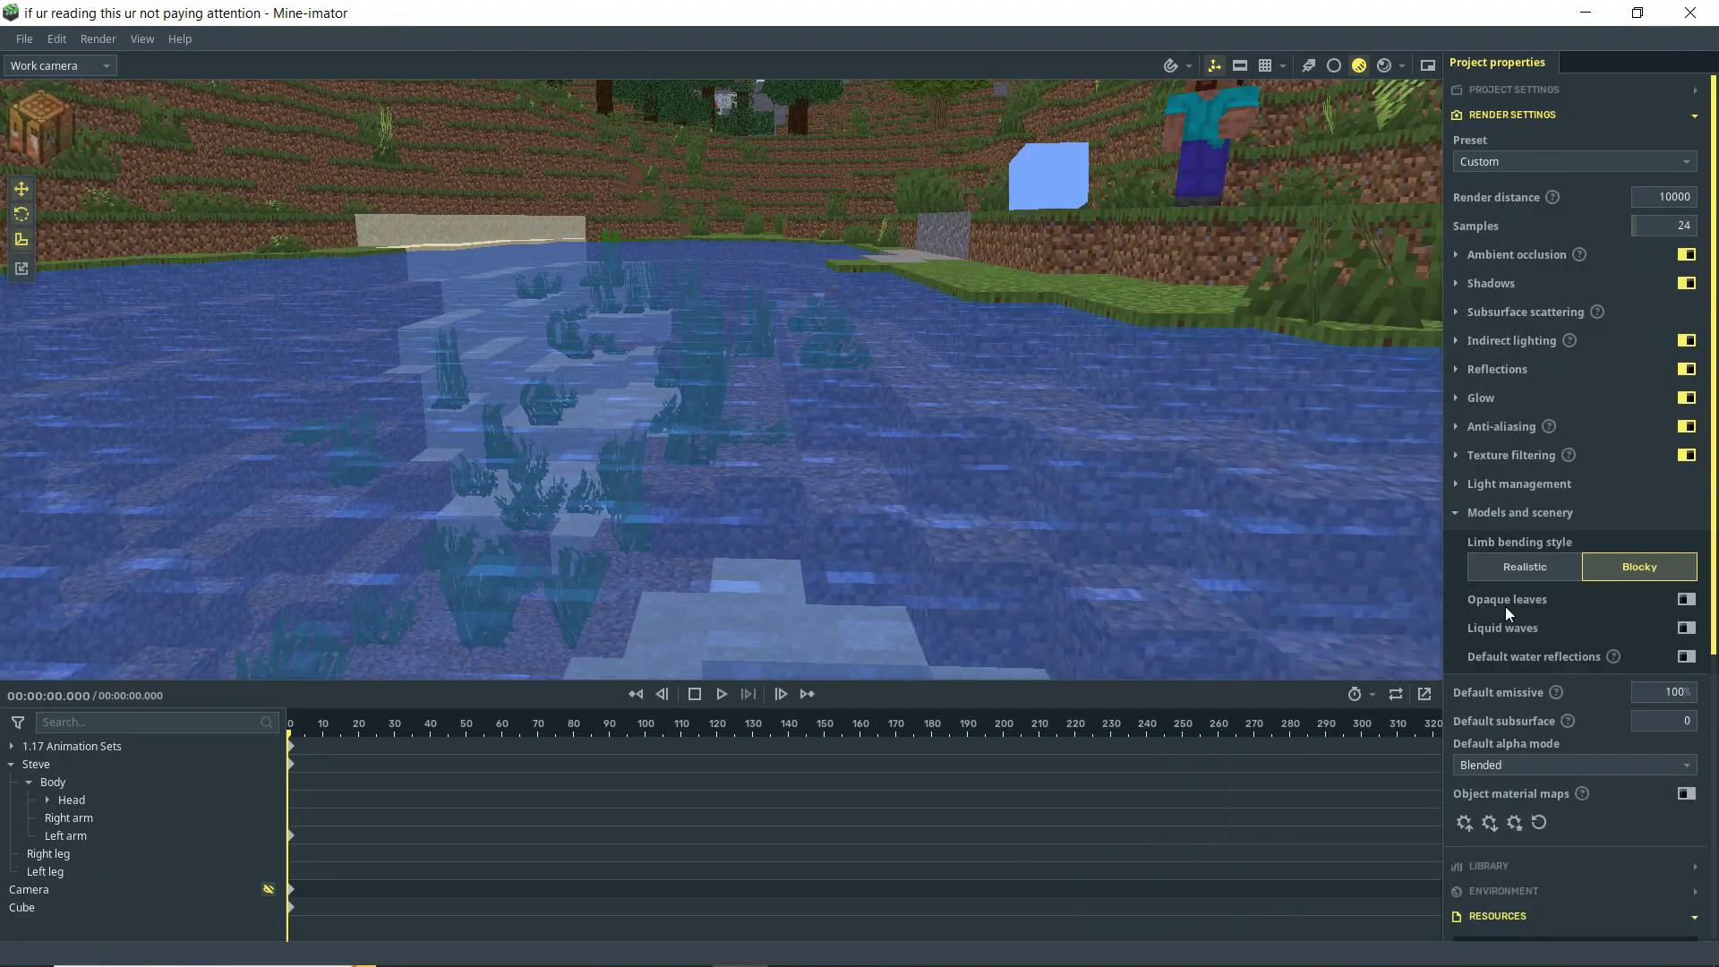
{"action": "left_click", "coordinate": [1687, 628]}
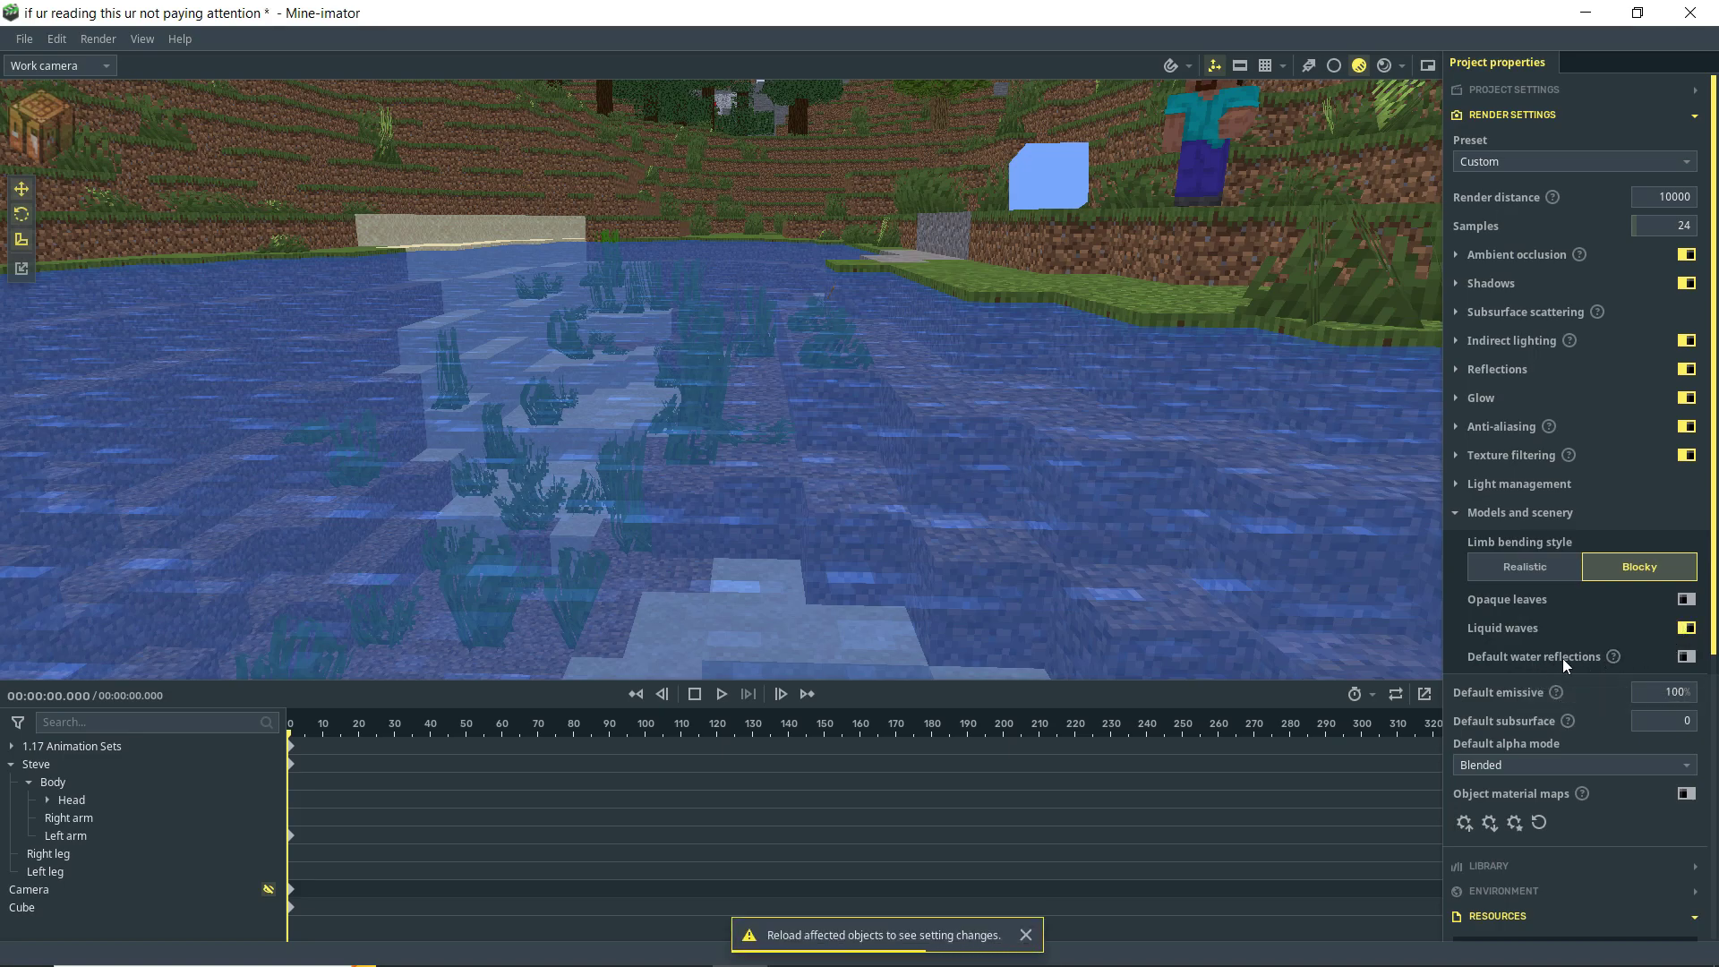
{"action": "mouse_move", "coordinate": [1609, 661]}
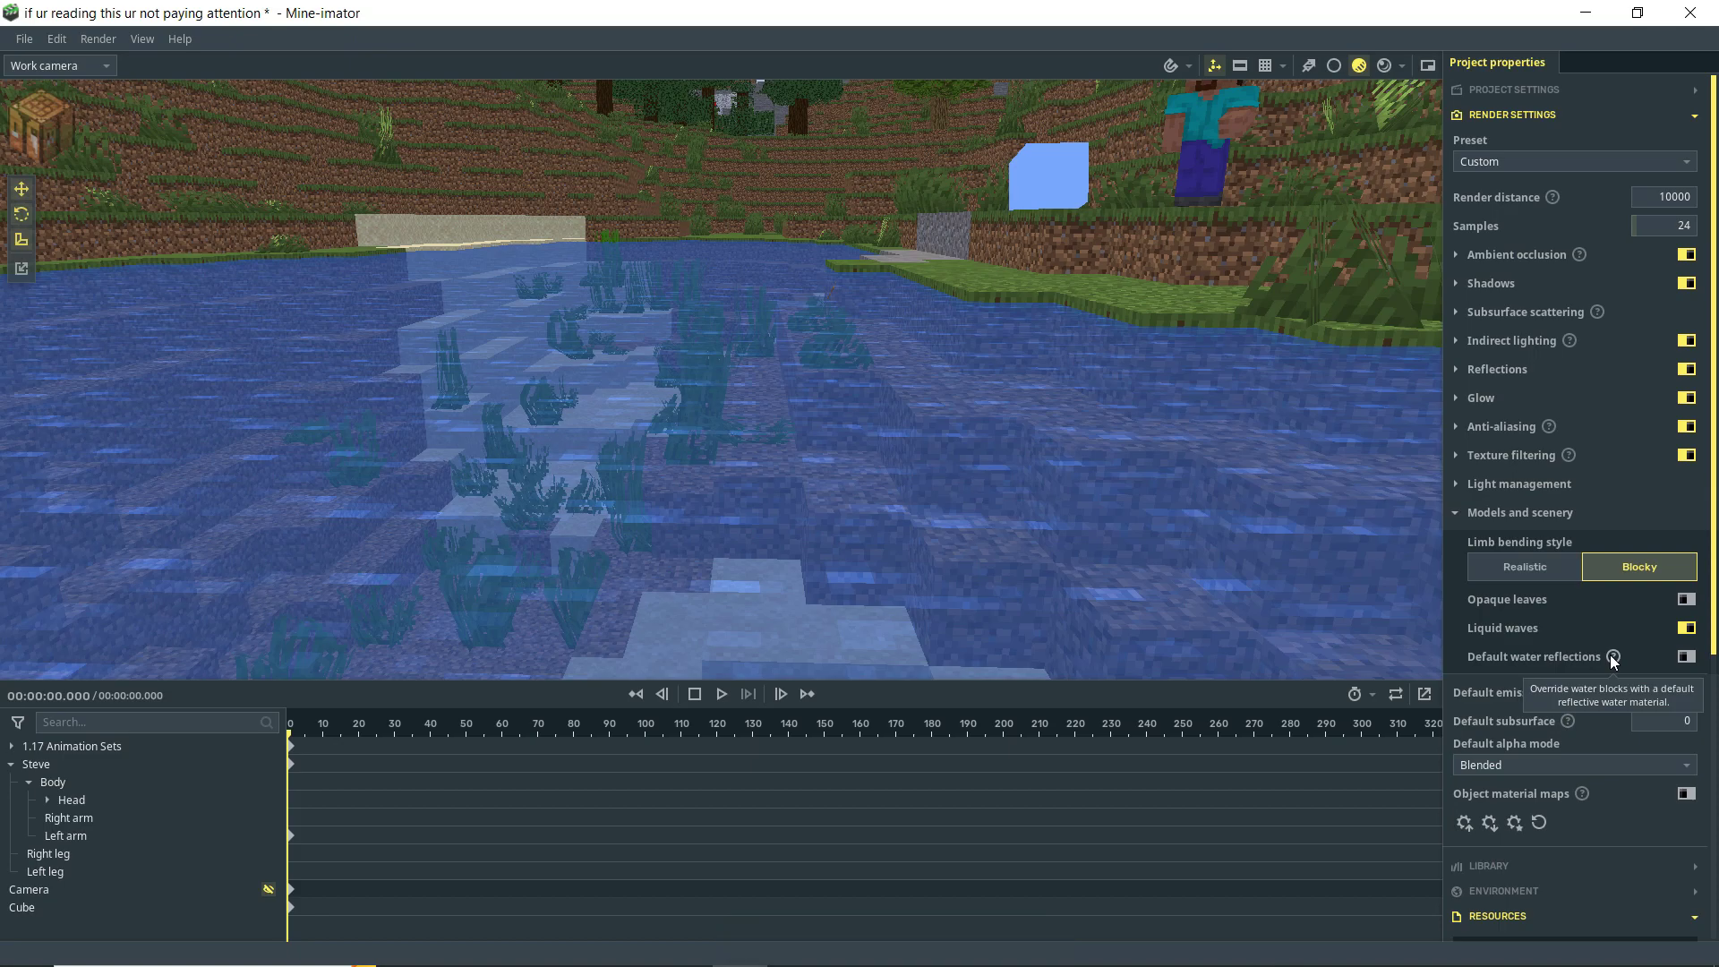
{"action": "left_click", "coordinate": [1687, 657]}
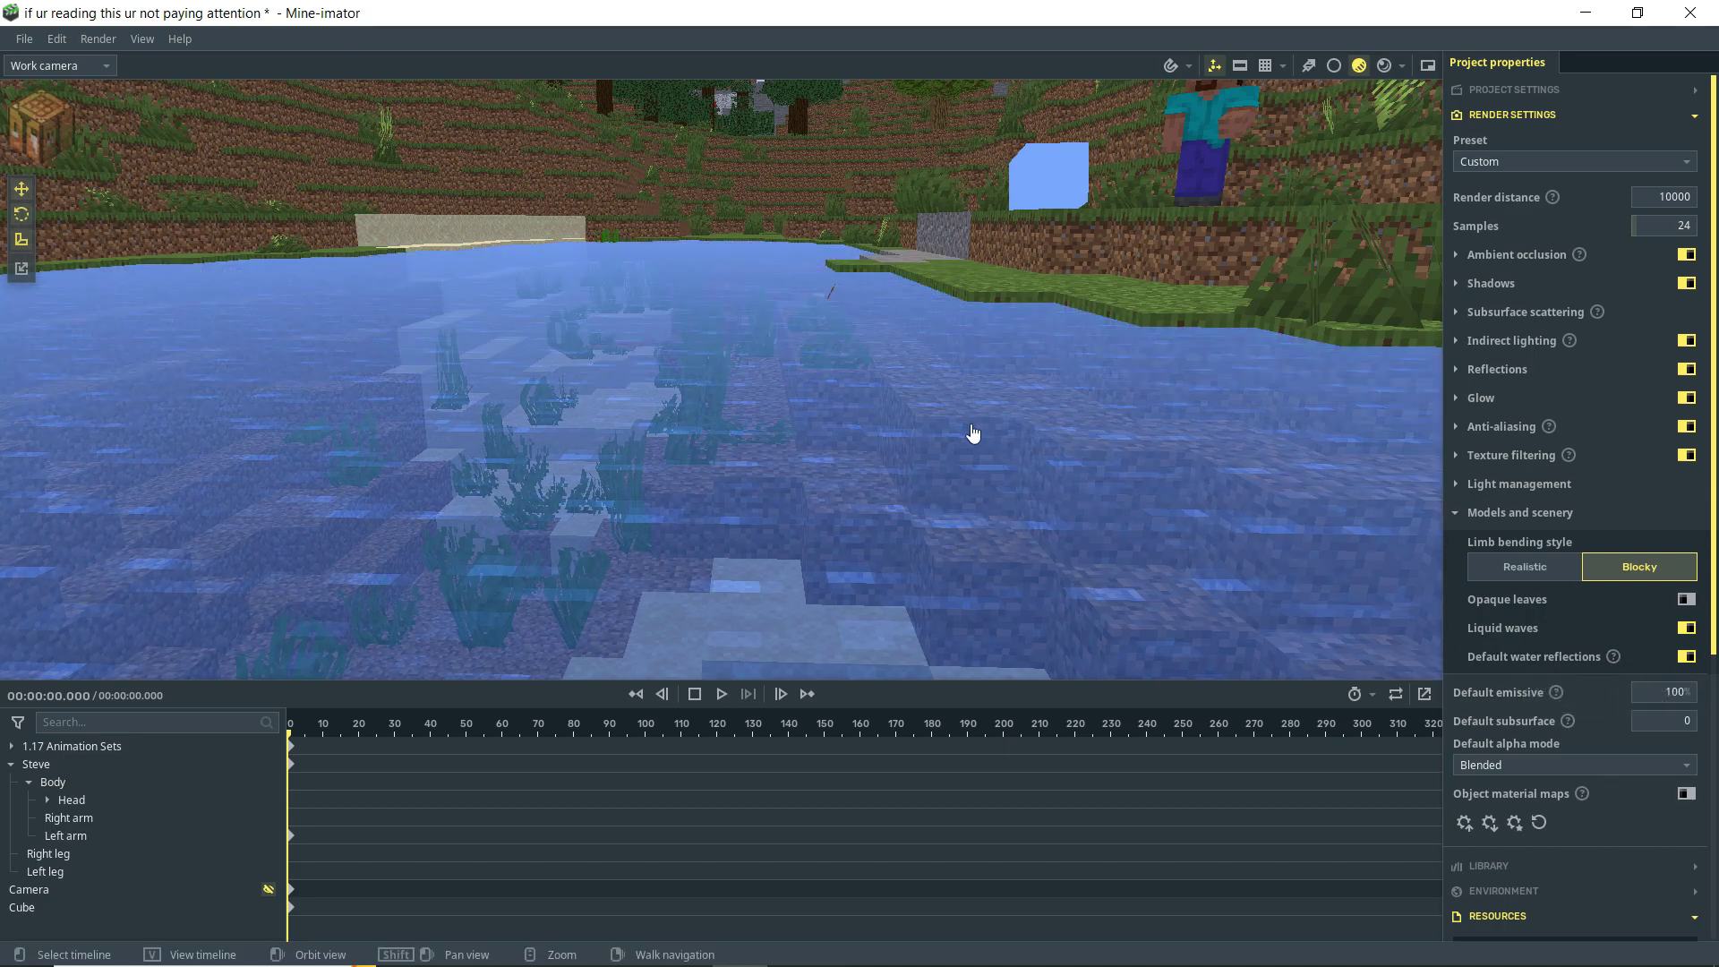
{"action": "middle_click_drag", "start_coordinate": [974, 434], "coordinate": [967, 395]}
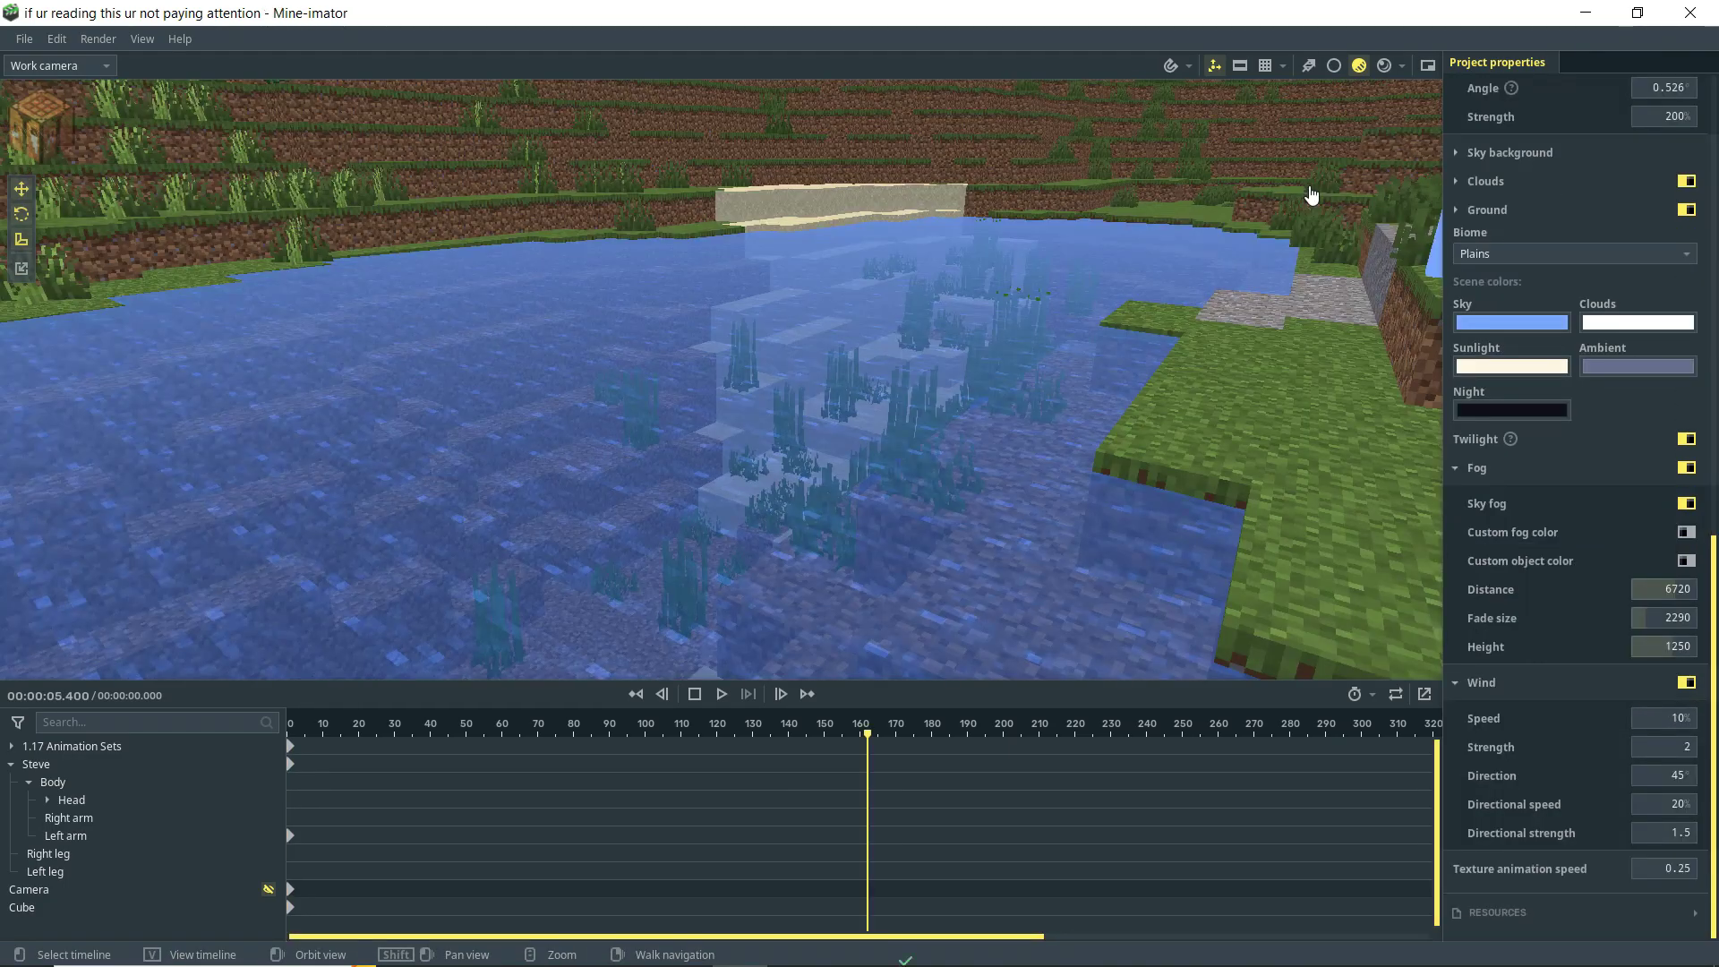
{"action": "key", "text": "ctrl+s"}
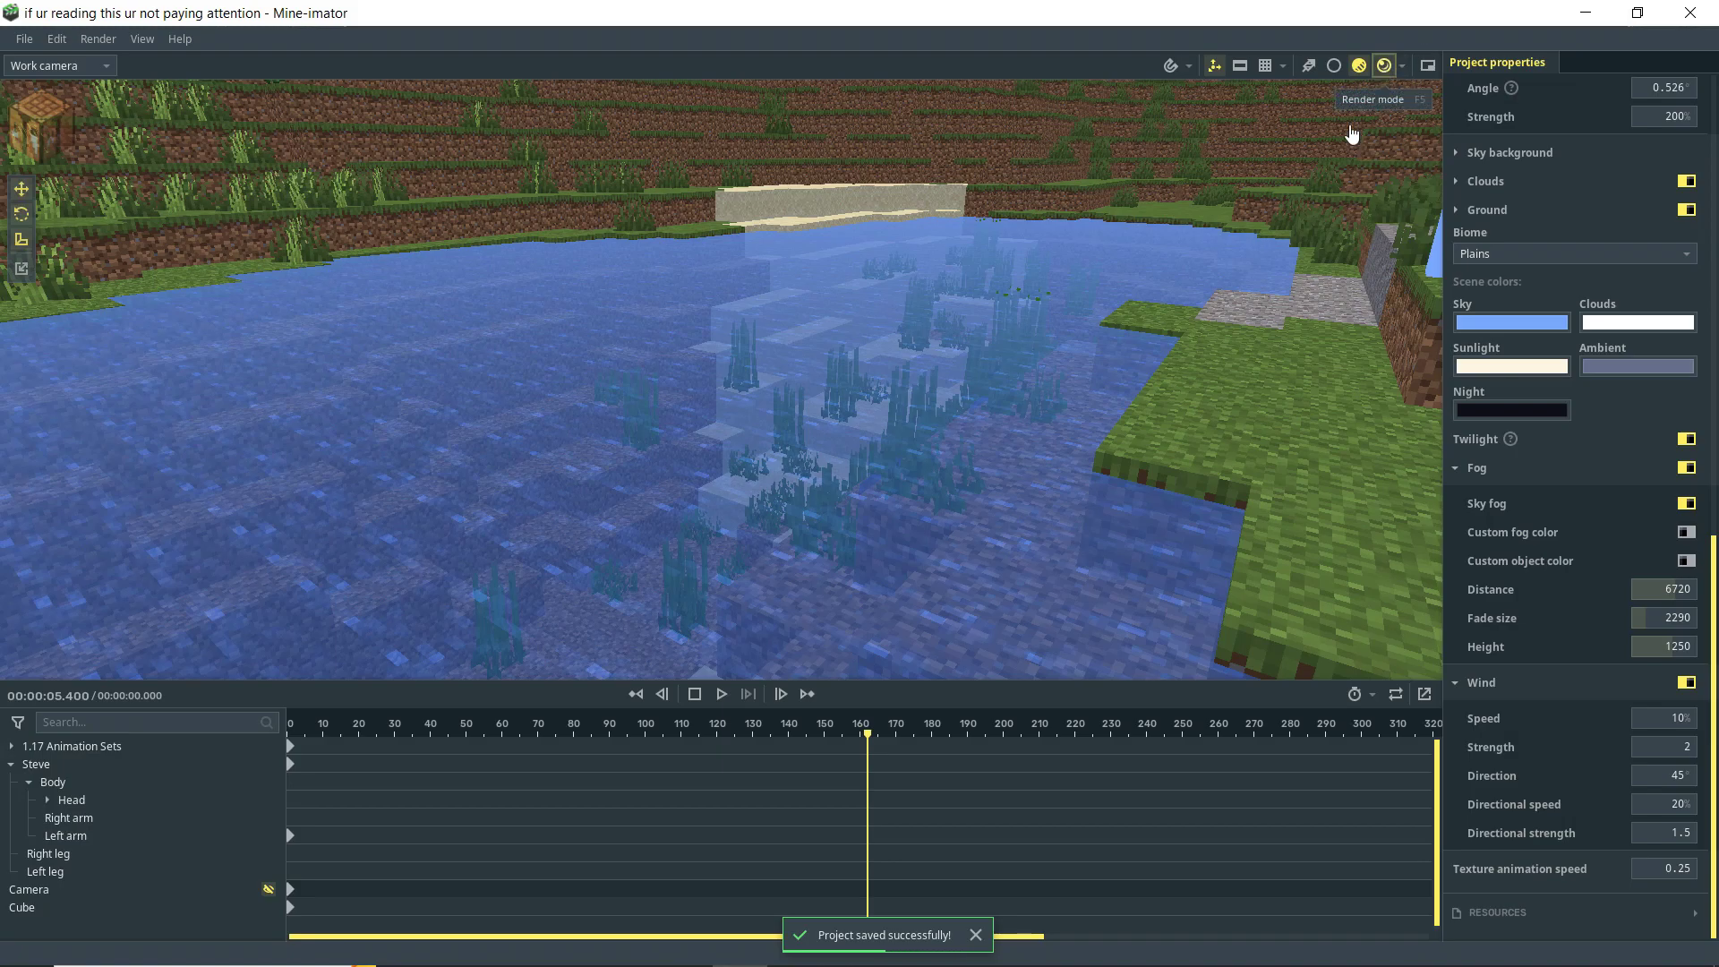
- Compare the pond with default water reflections off and on, saving with reflections on
{"action": "right_click_drag", "start_coordinate": [1113, 337], "coordinate": [1113, 337]}
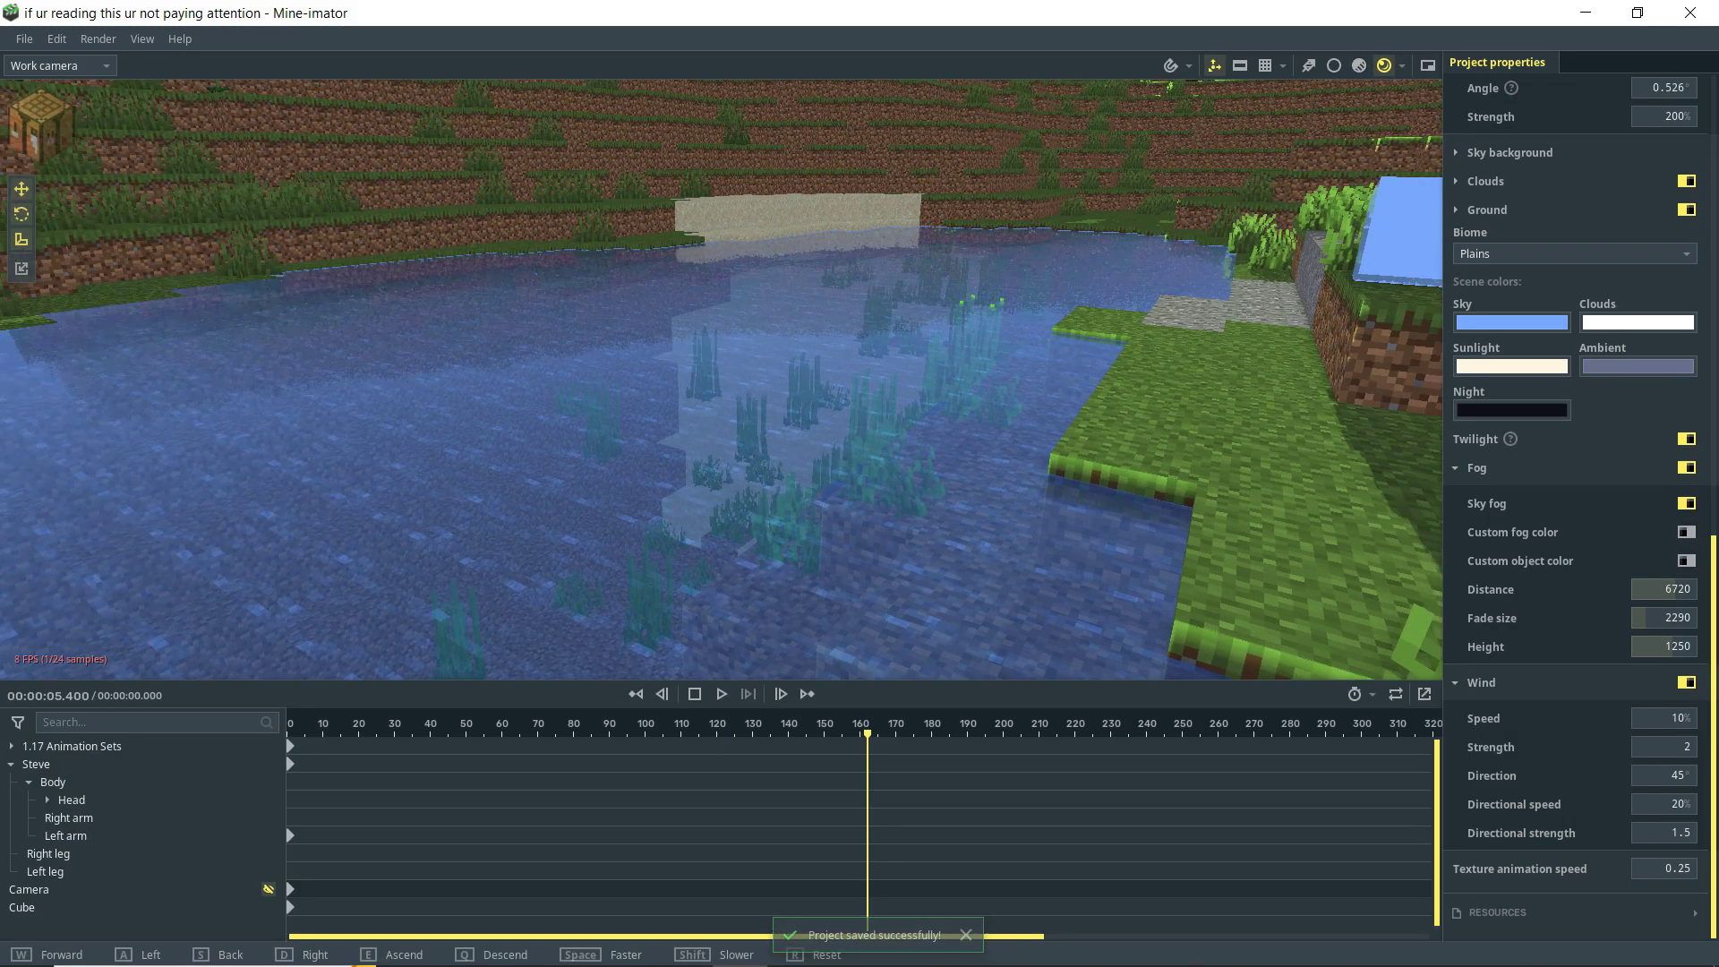
{"action": "right_click_drag", "start_coordinate": [971, 431], "coordinate": [971, 431]}
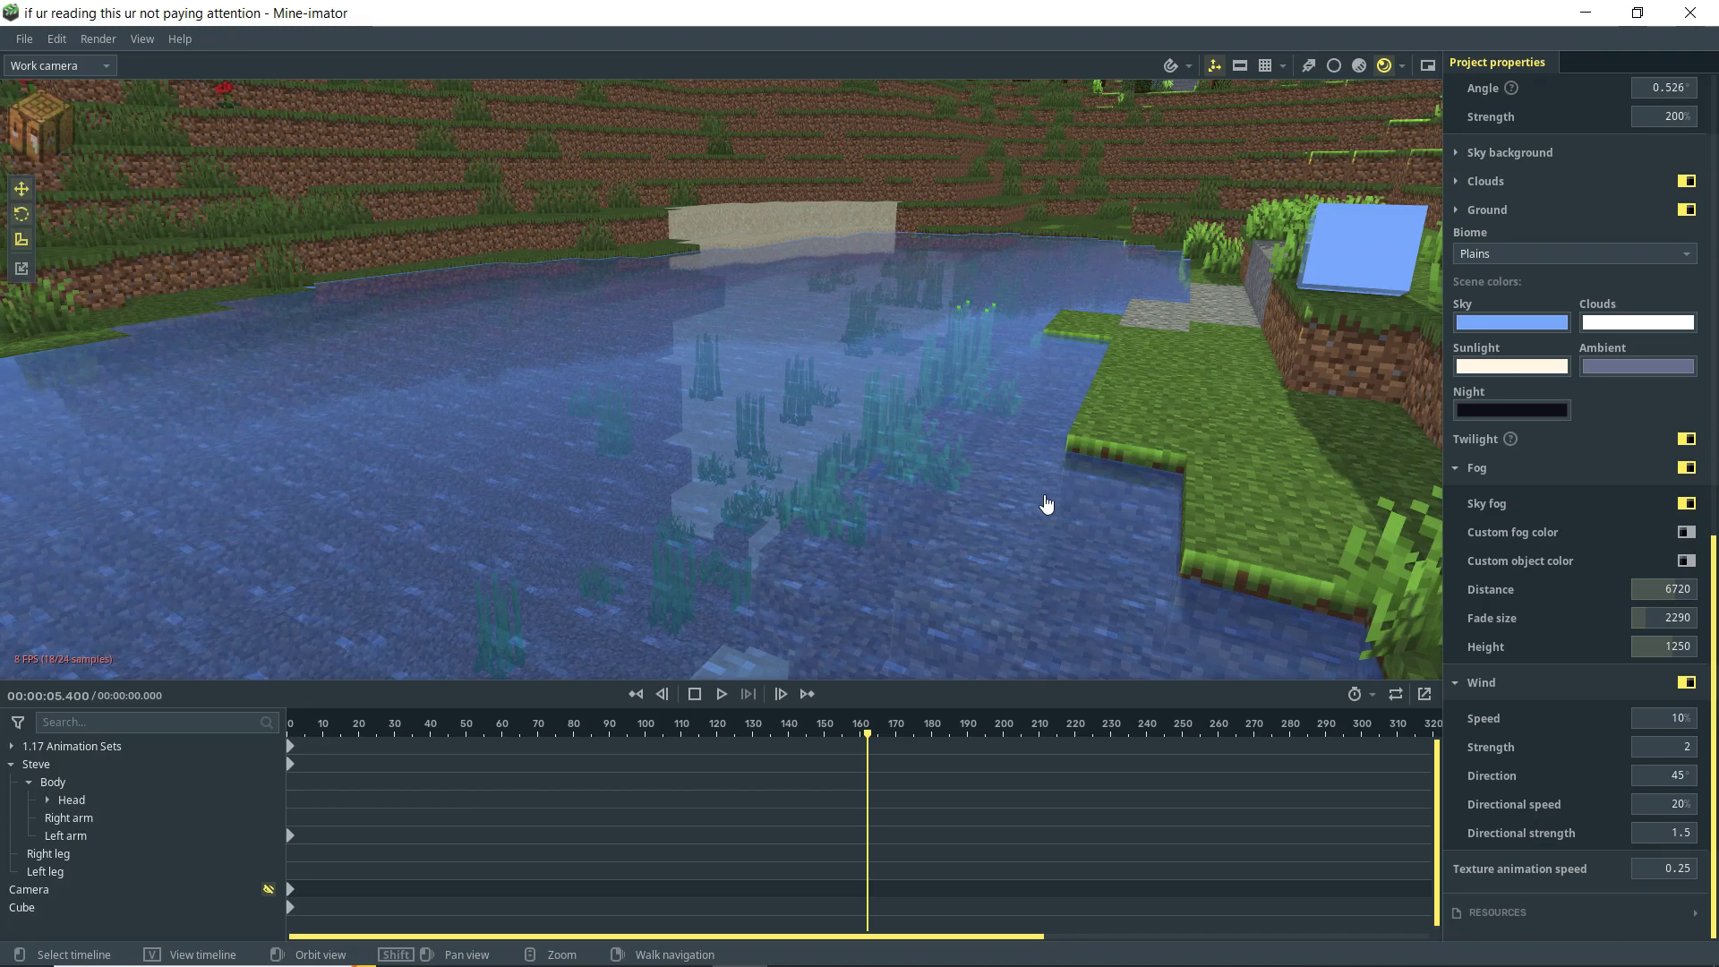
{"action": "scroll", "coordinate": [1679, 375], "scroll_direction": "up", "scroll_amount": 15}
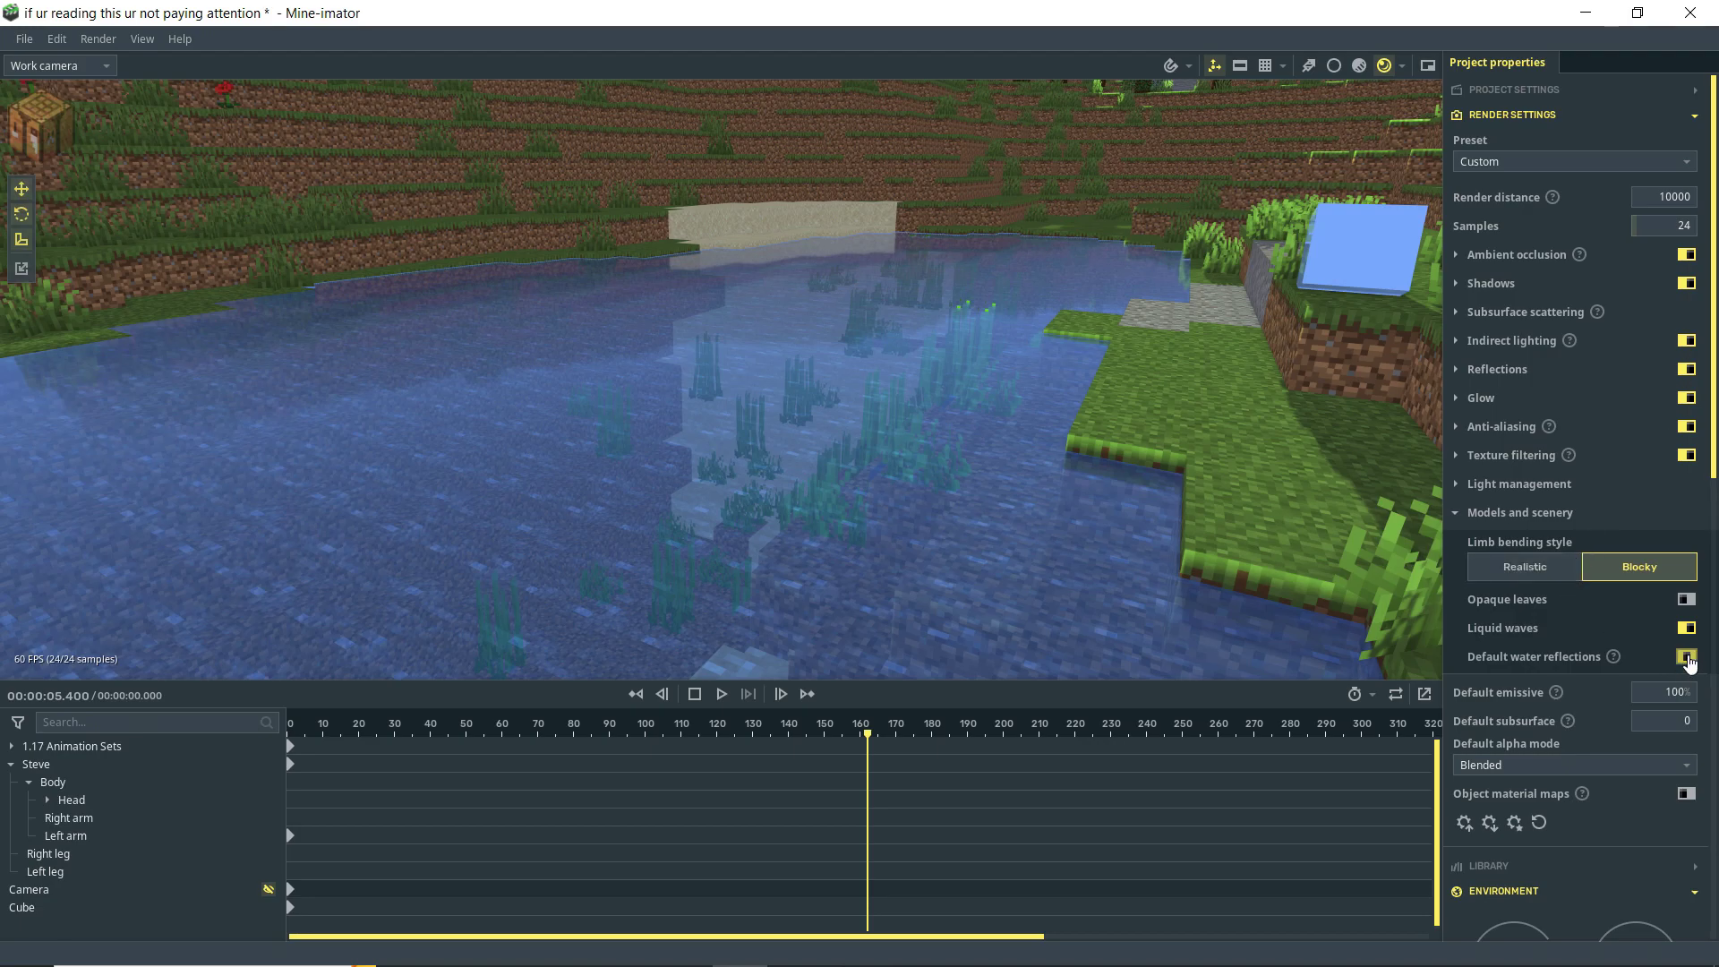
{"action": "left_click", "coordinate": [1686, 657]}
{"action": "right_click_drag", "start_coordinate": [926, 400], "coordinate": [783, 464]}
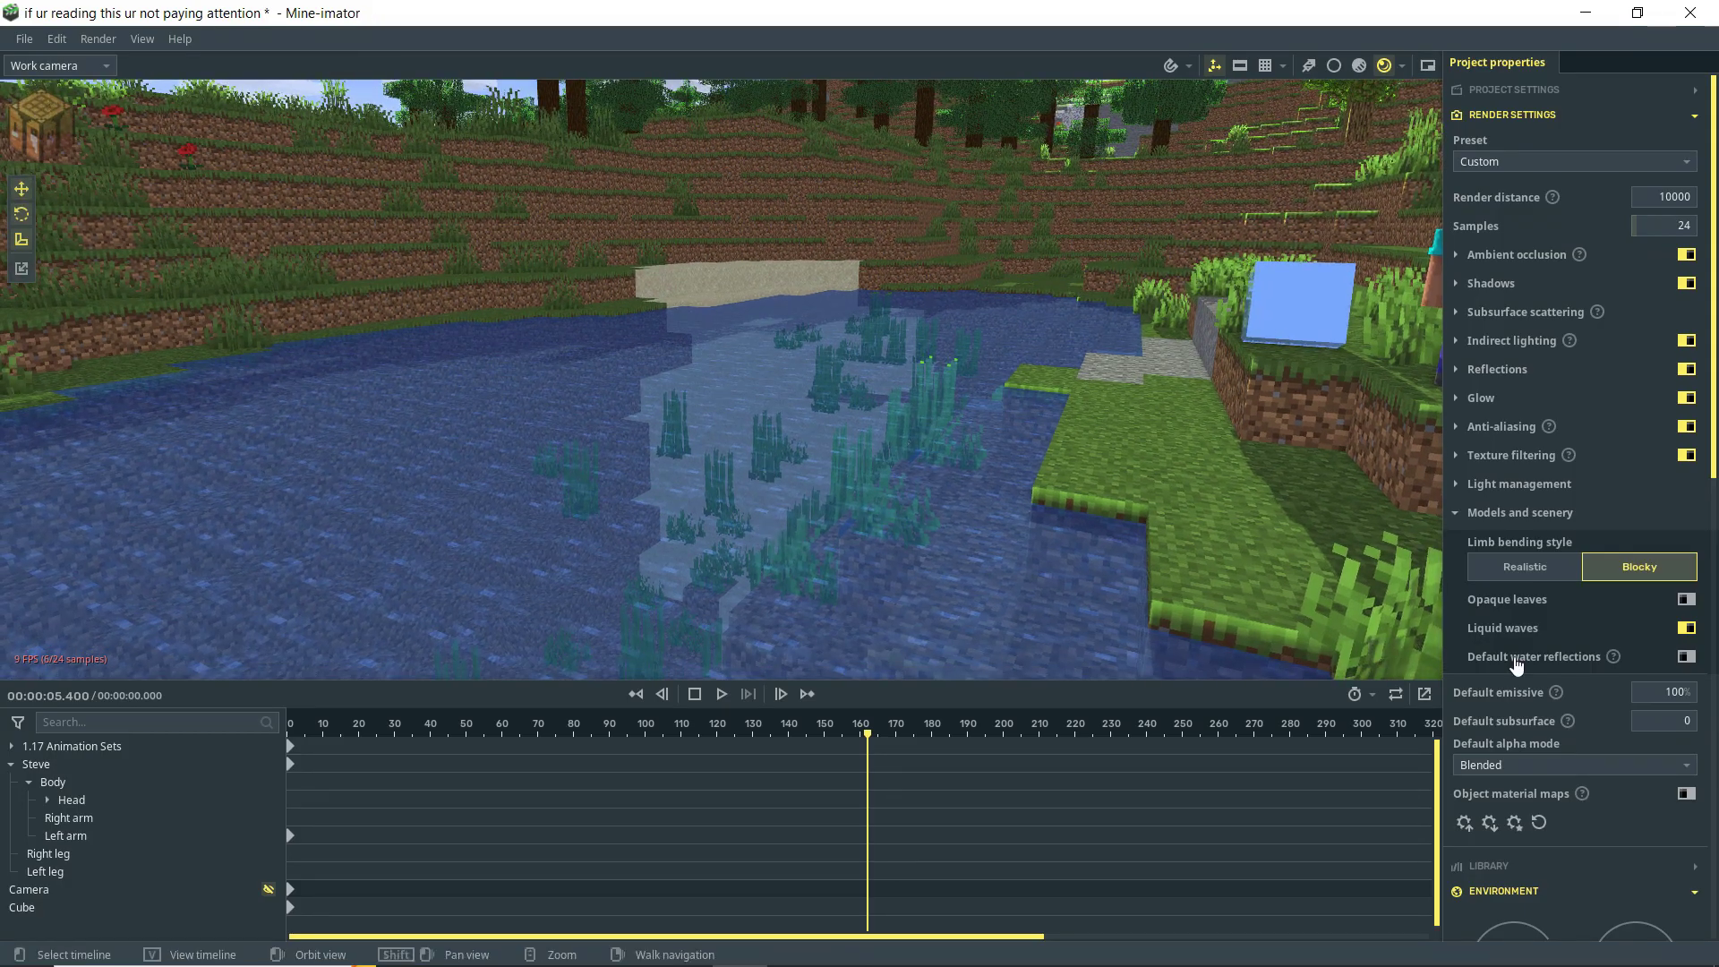
{"action": "left_click", "coordinate": [1686, 657]}
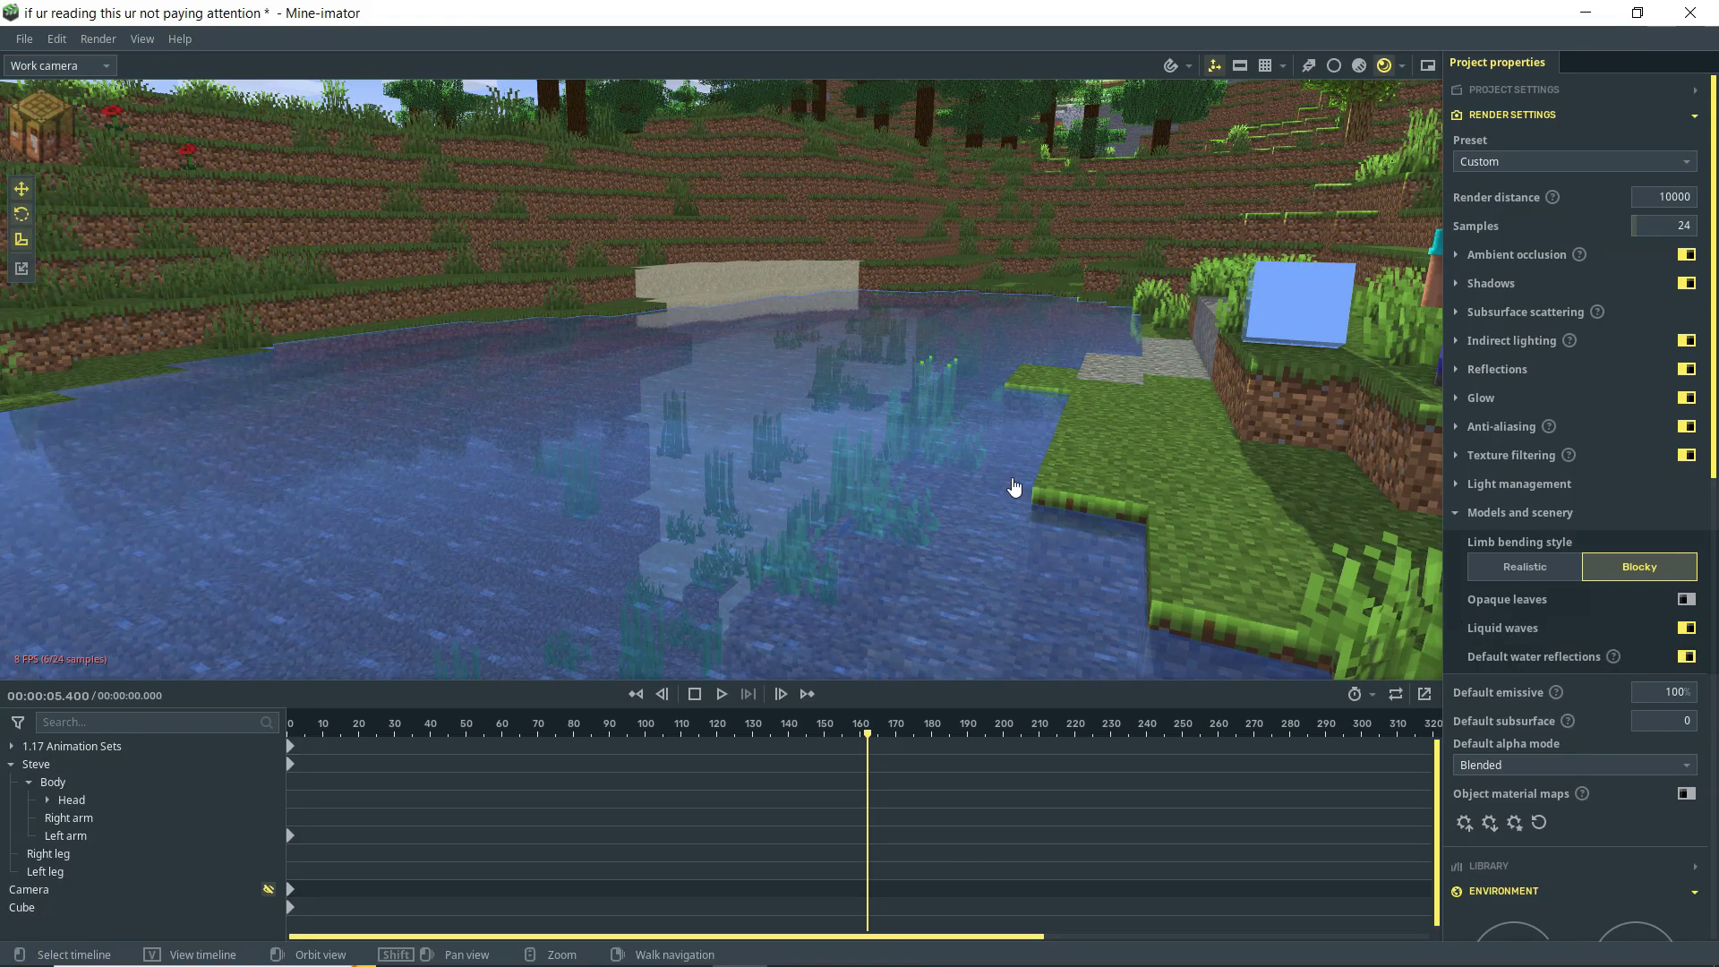
{"action": "key", "text": "ctrl+s"}
{"action": "right_click_drag", "start_coordinate": [1014, 487], "coordinate": [651, 469]}
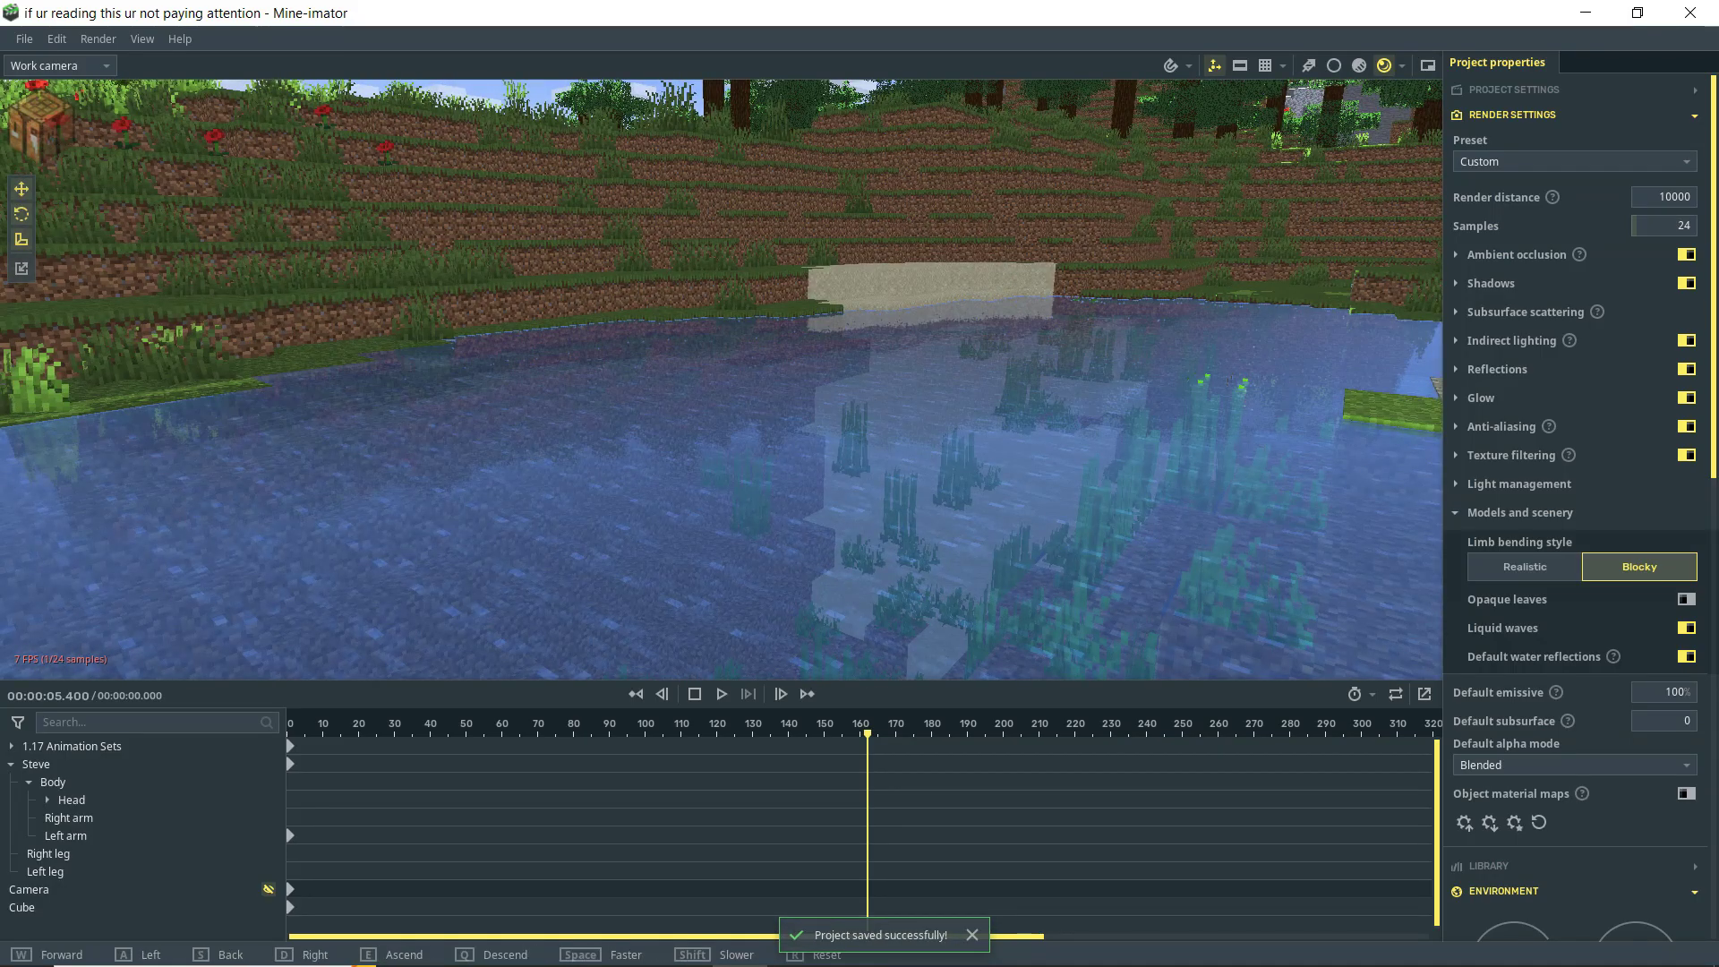
{"action": "right_click_drag", "start_coordinate": [925, 464], "coordinate": [1280, 376]}
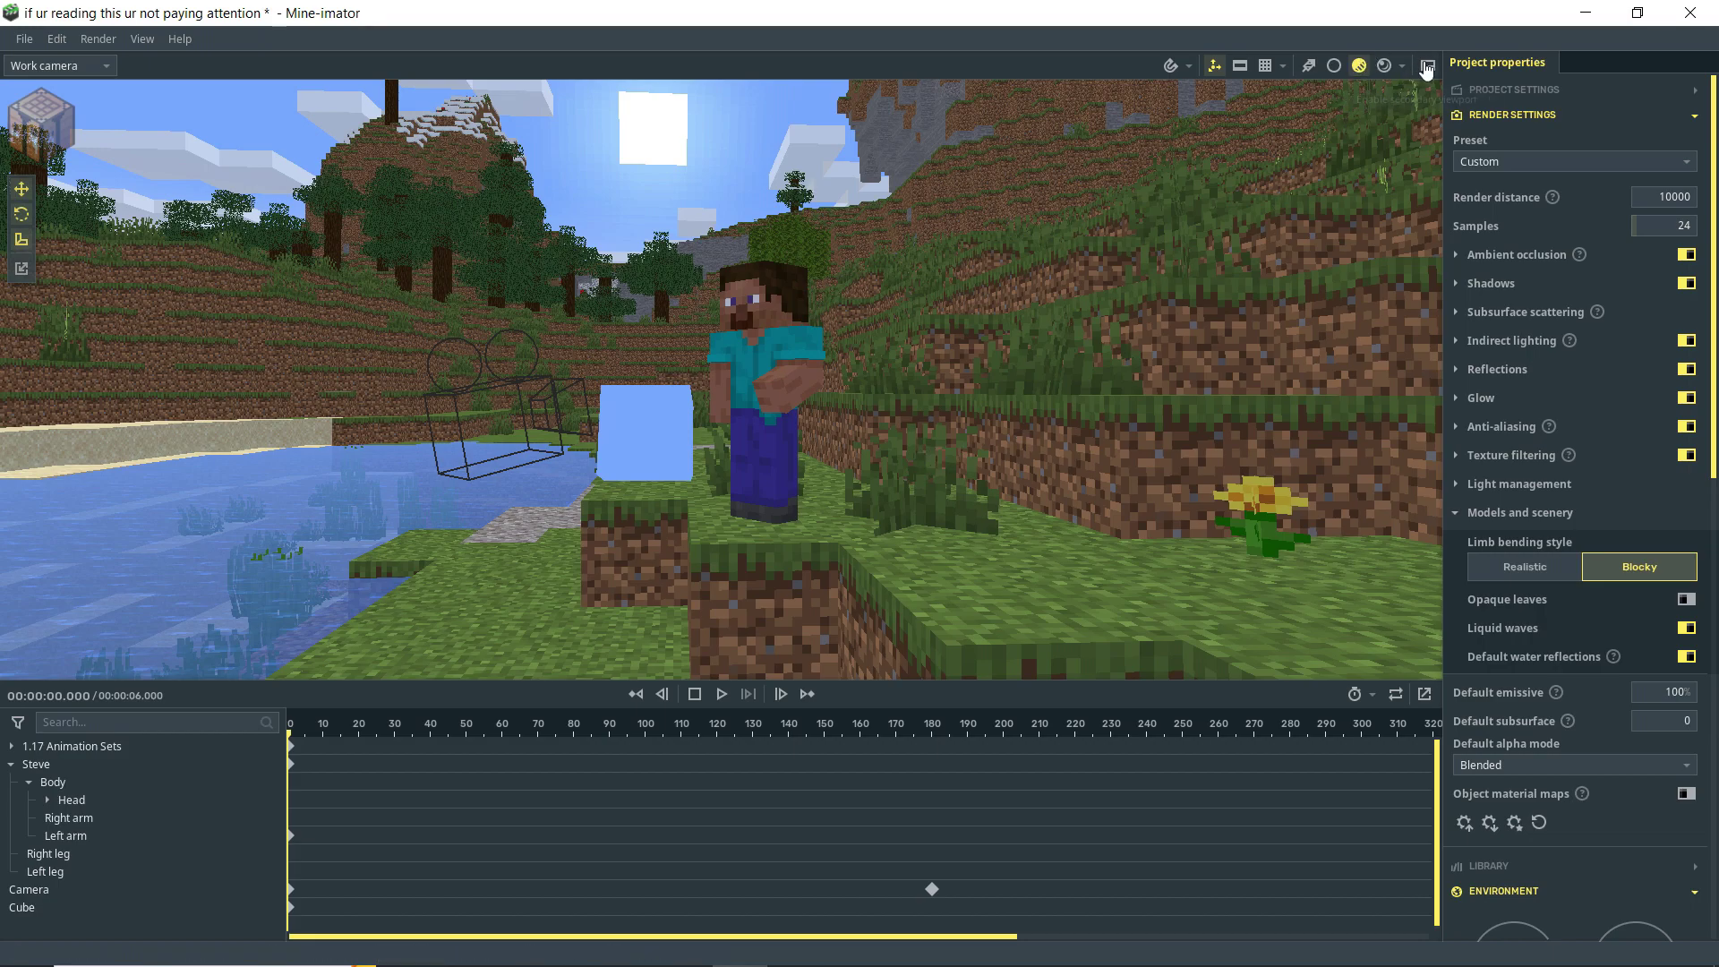
- Preview Steve's scene in an Active camera second view by playing the animation, then open Render
{"action": "left_click", "coordinate": [1427, 69]}
{"action": "key", "text": "space"}
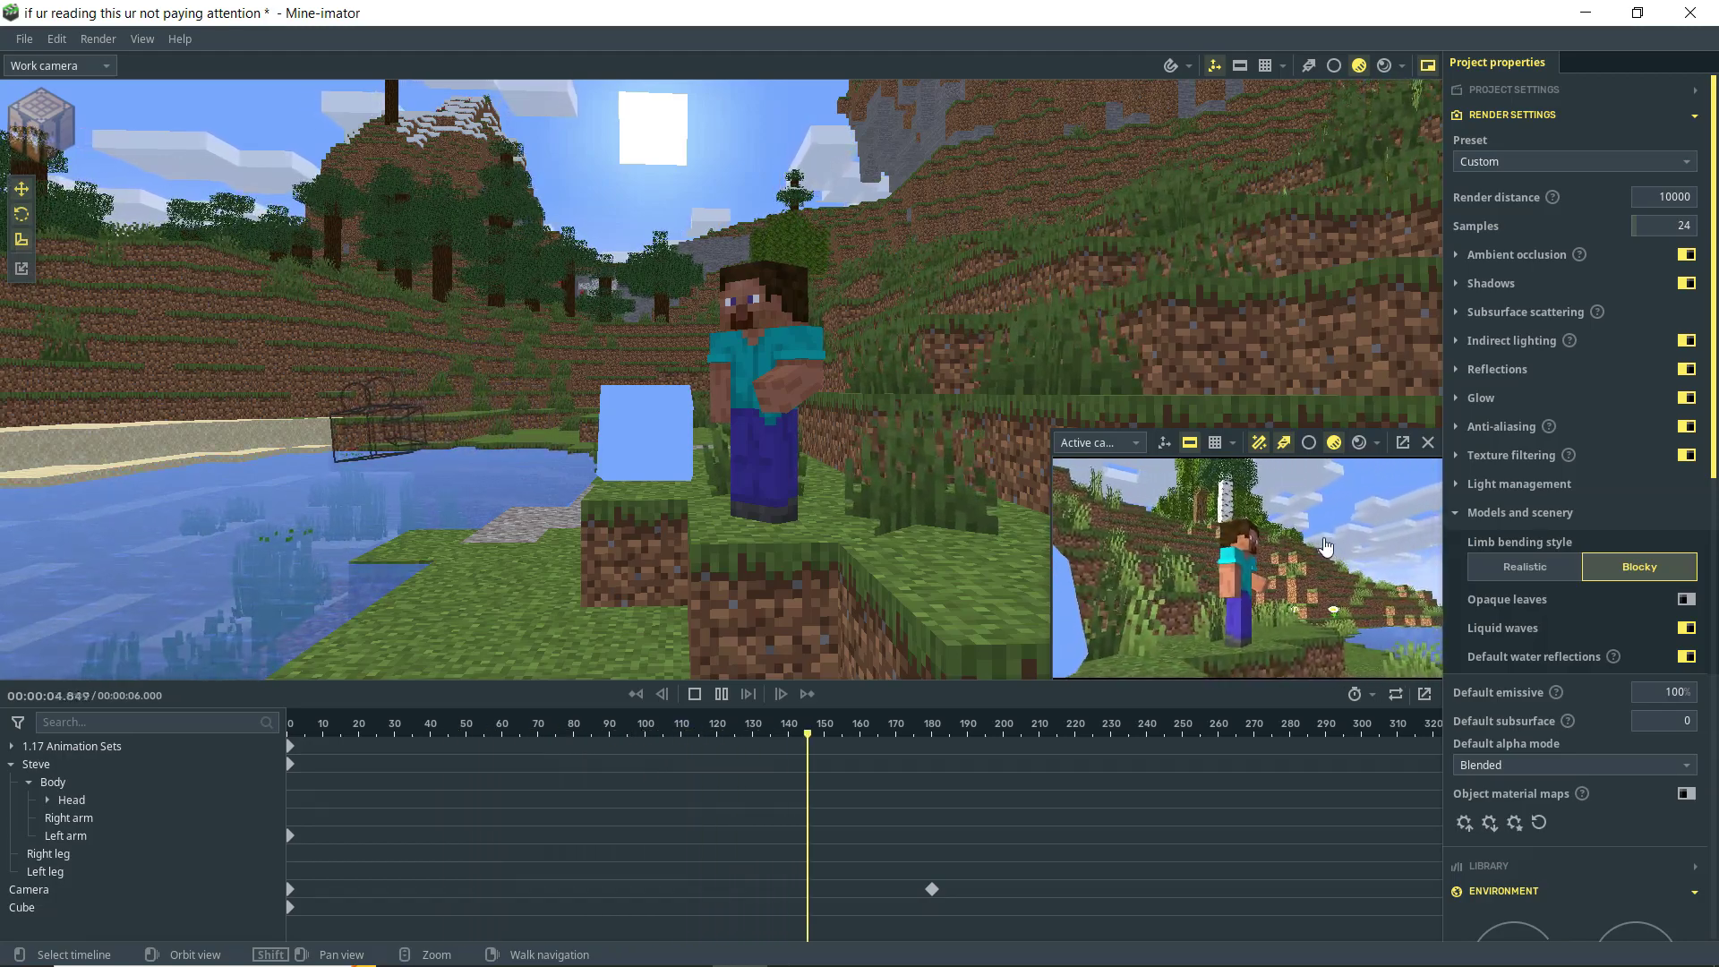
{"action": "key", "text": "space"}
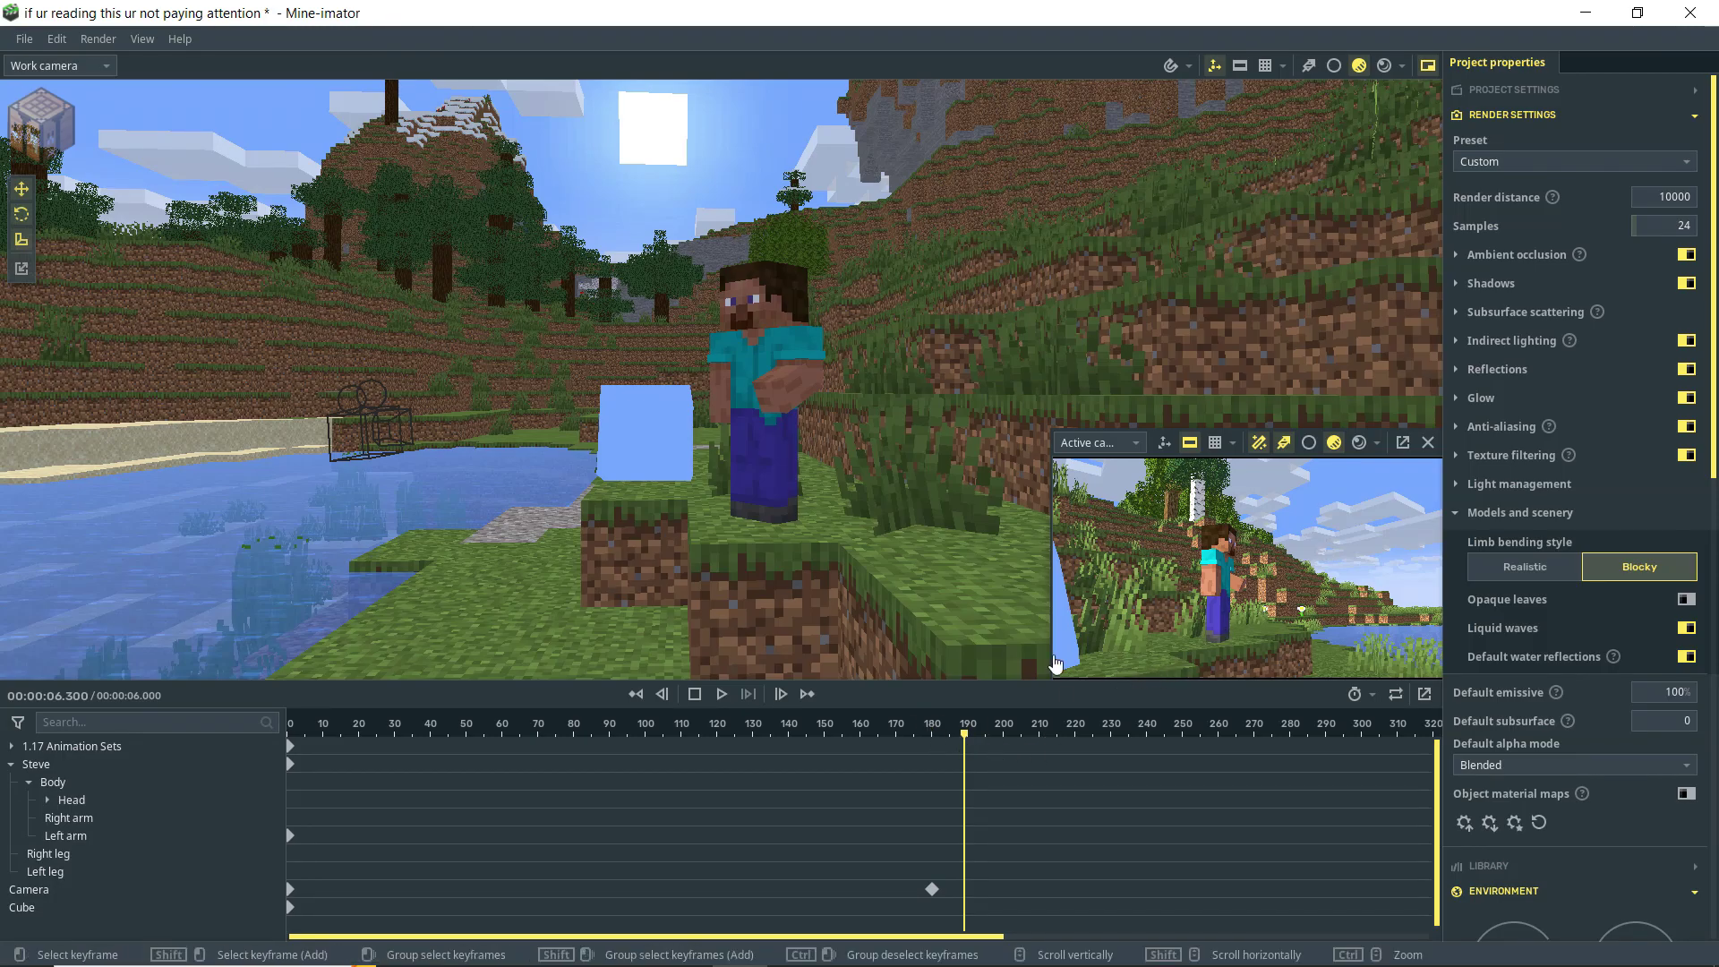
{"action": "left_click", "coordinate": [101, 42]}
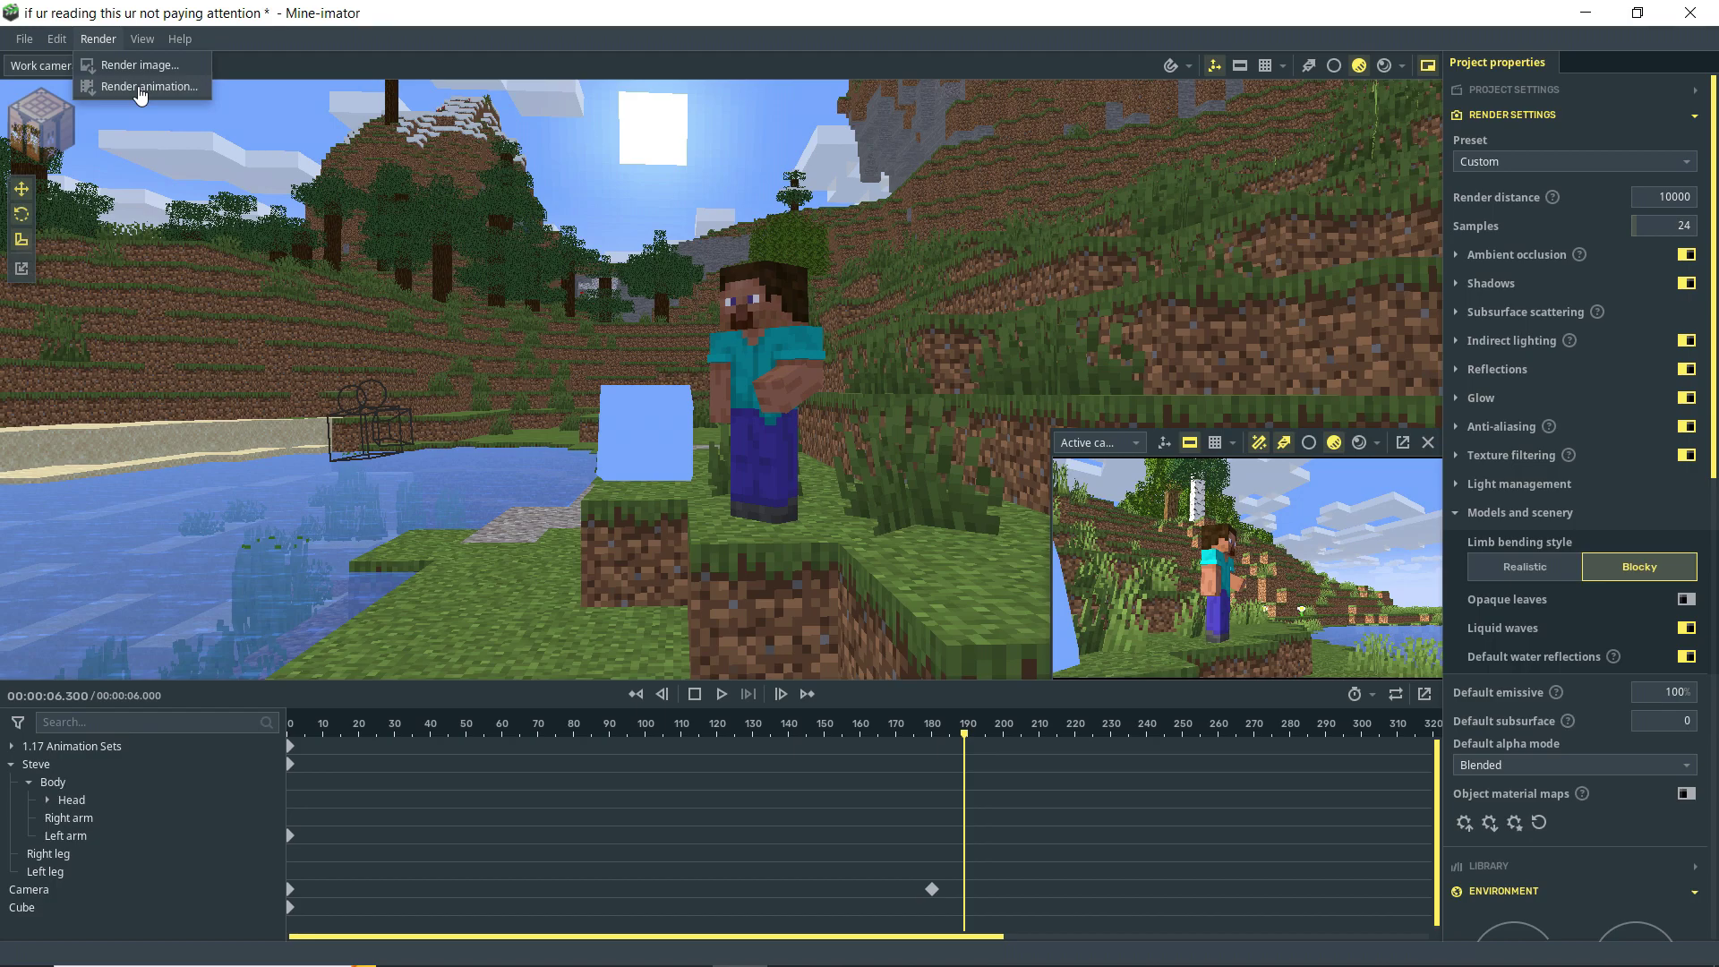
- Start Render animation export with FHD 1080p video size and MP4 format
{"action": "left_click", "coordinate": [140, 86]}
{"action": "left_click", "coordinate": [885, 377]}
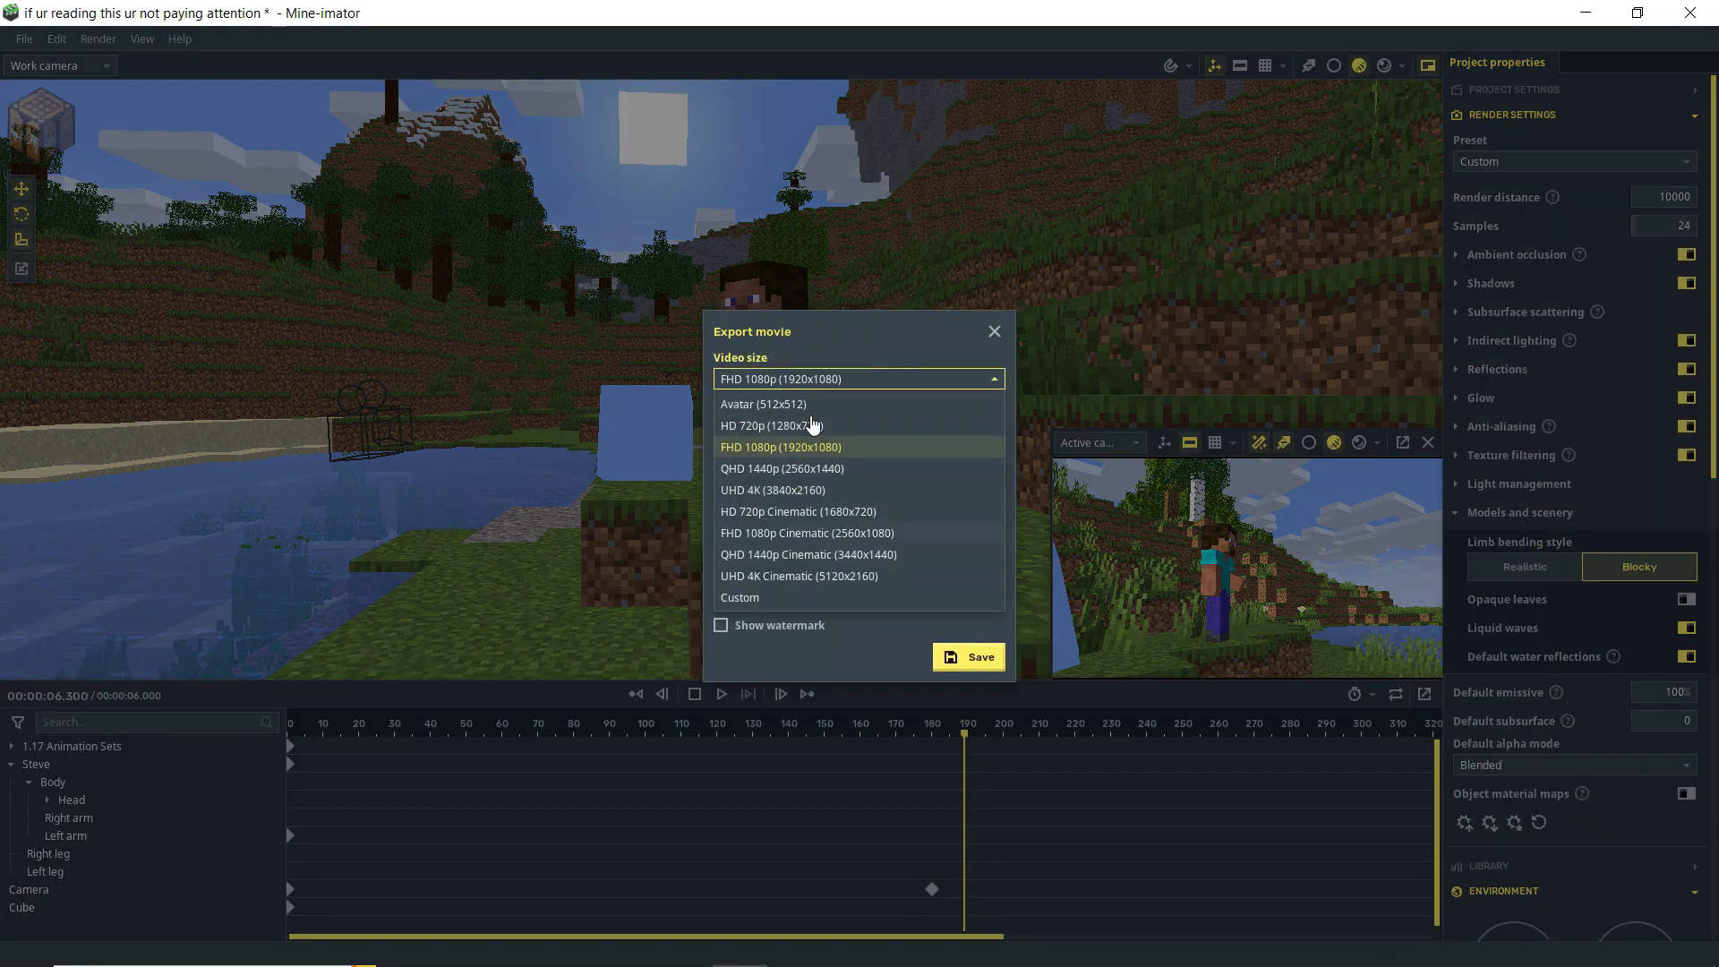
{"action": "left_click", "coordinate": [840, 335]}
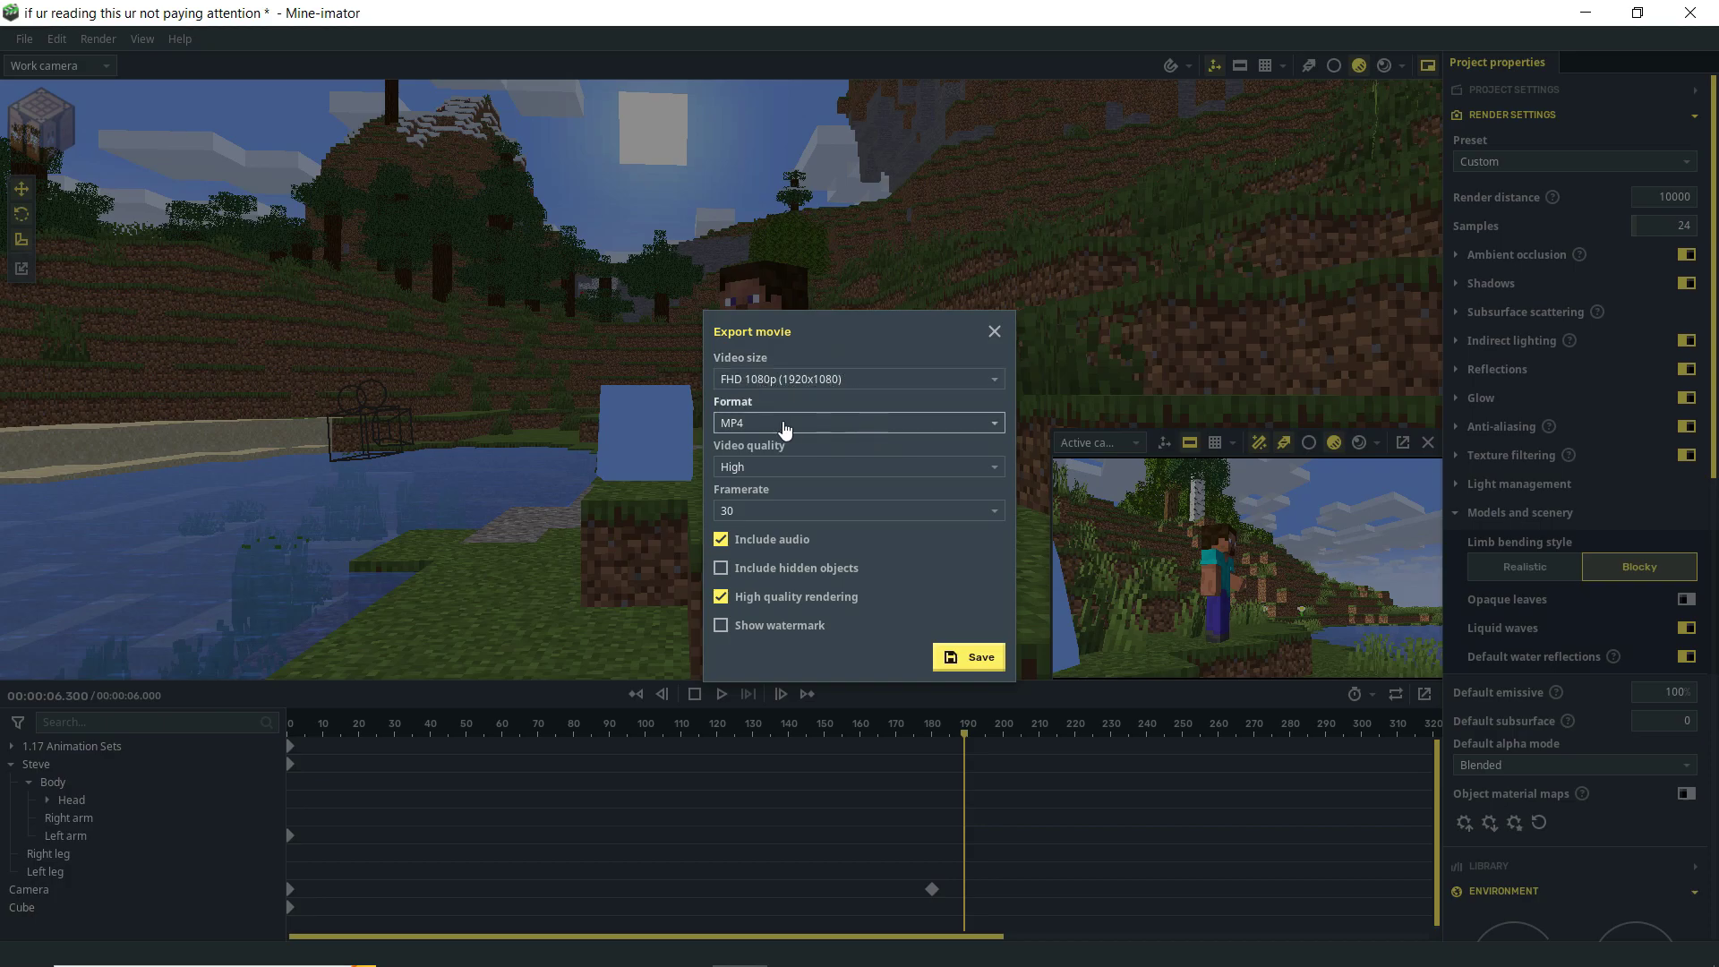
{"action": "left_click", "coordinate": [814, 429]}
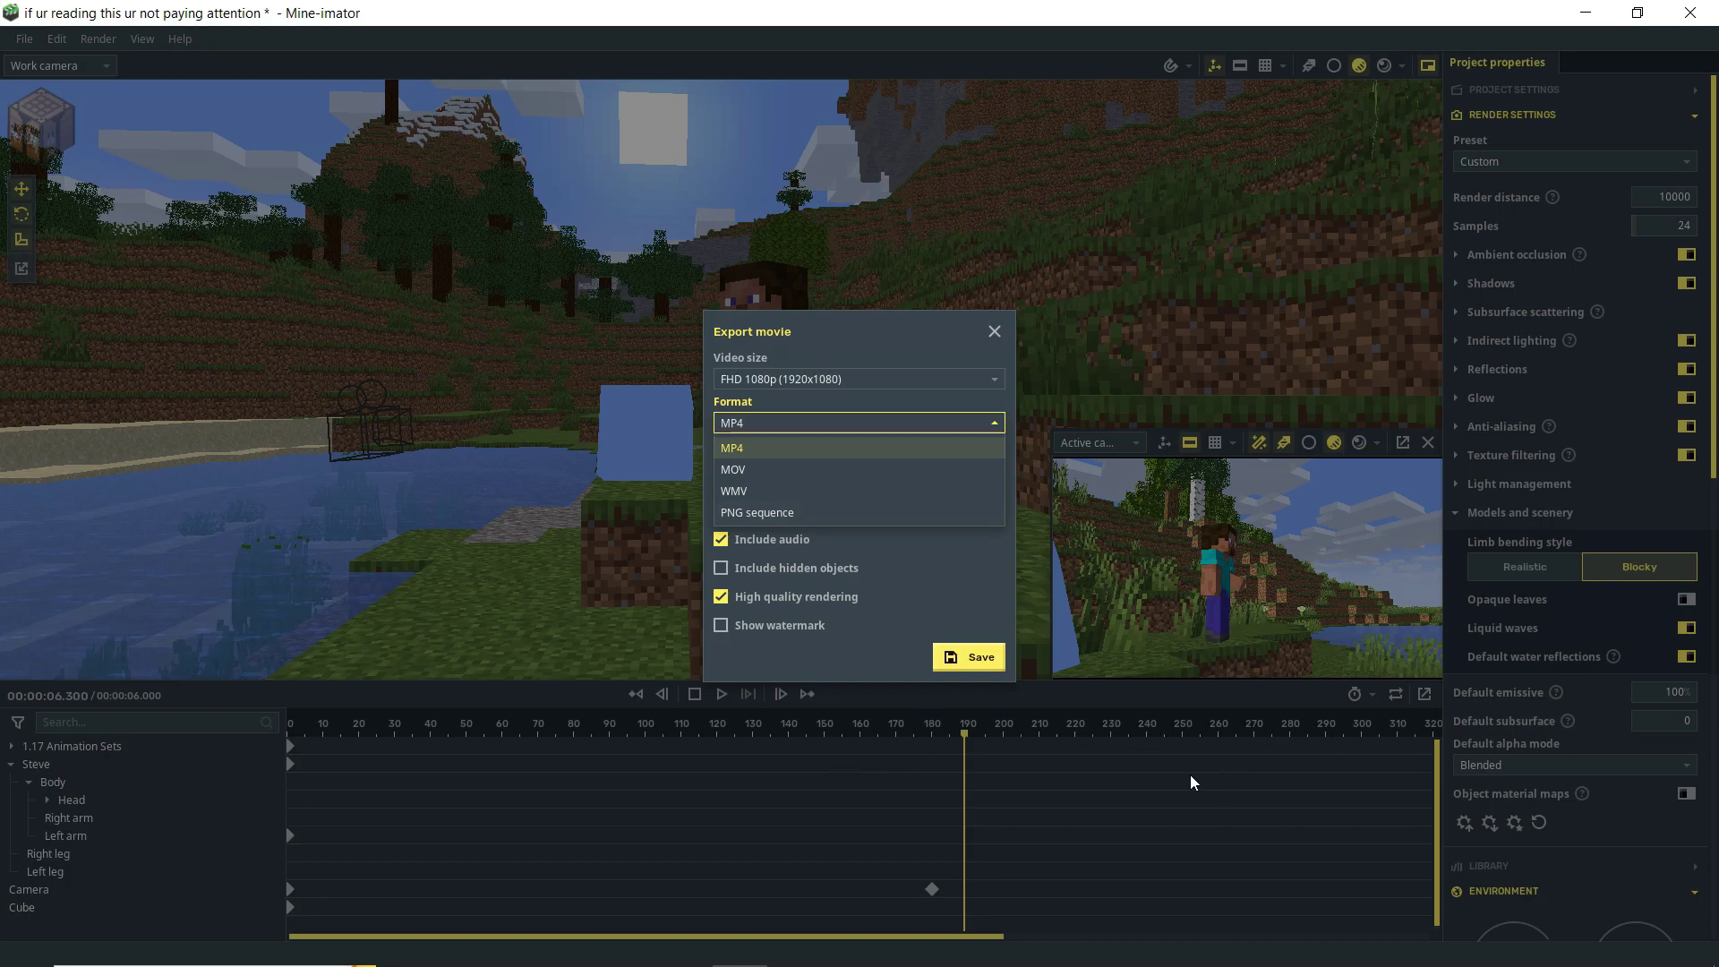
{"action": "left_click", "coordinate": [845, 335]}
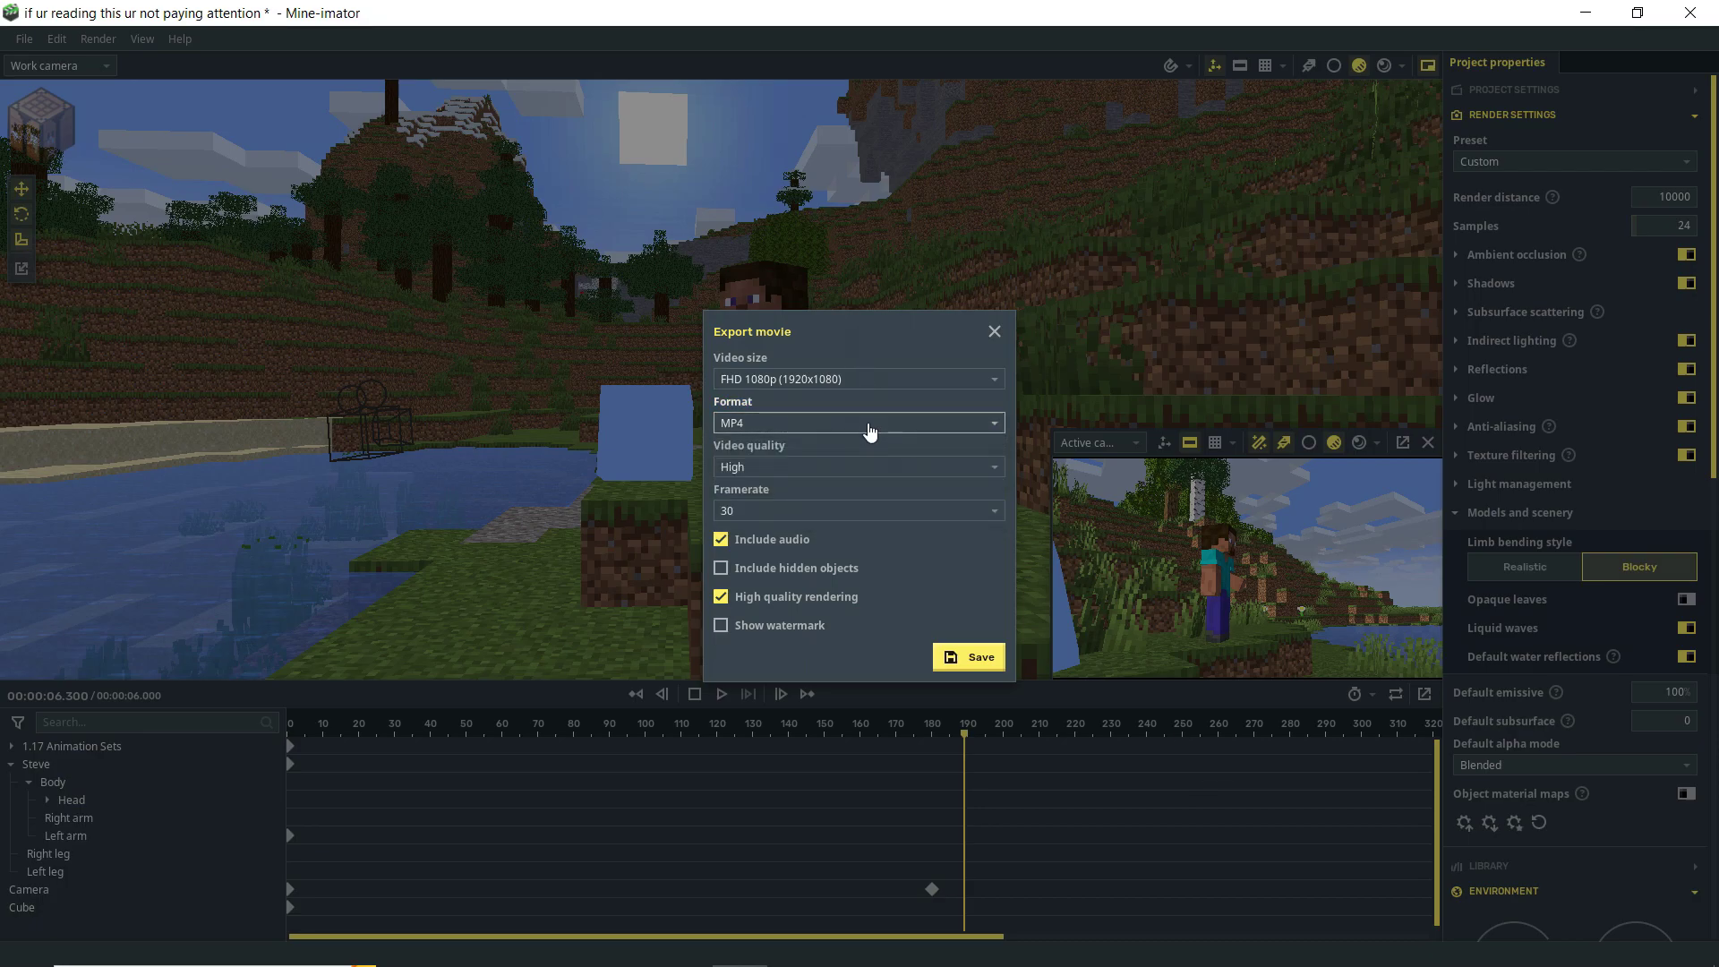
- Set the movie's video quality to Best, leaving format at MP4 and framerate at 30
{"action": "left_click", "coordinate": [876, 428]}
{"action": "left_click", "coordinate": [879, 427]}
{"action": "left_click", "coordinate": [838, 432]}
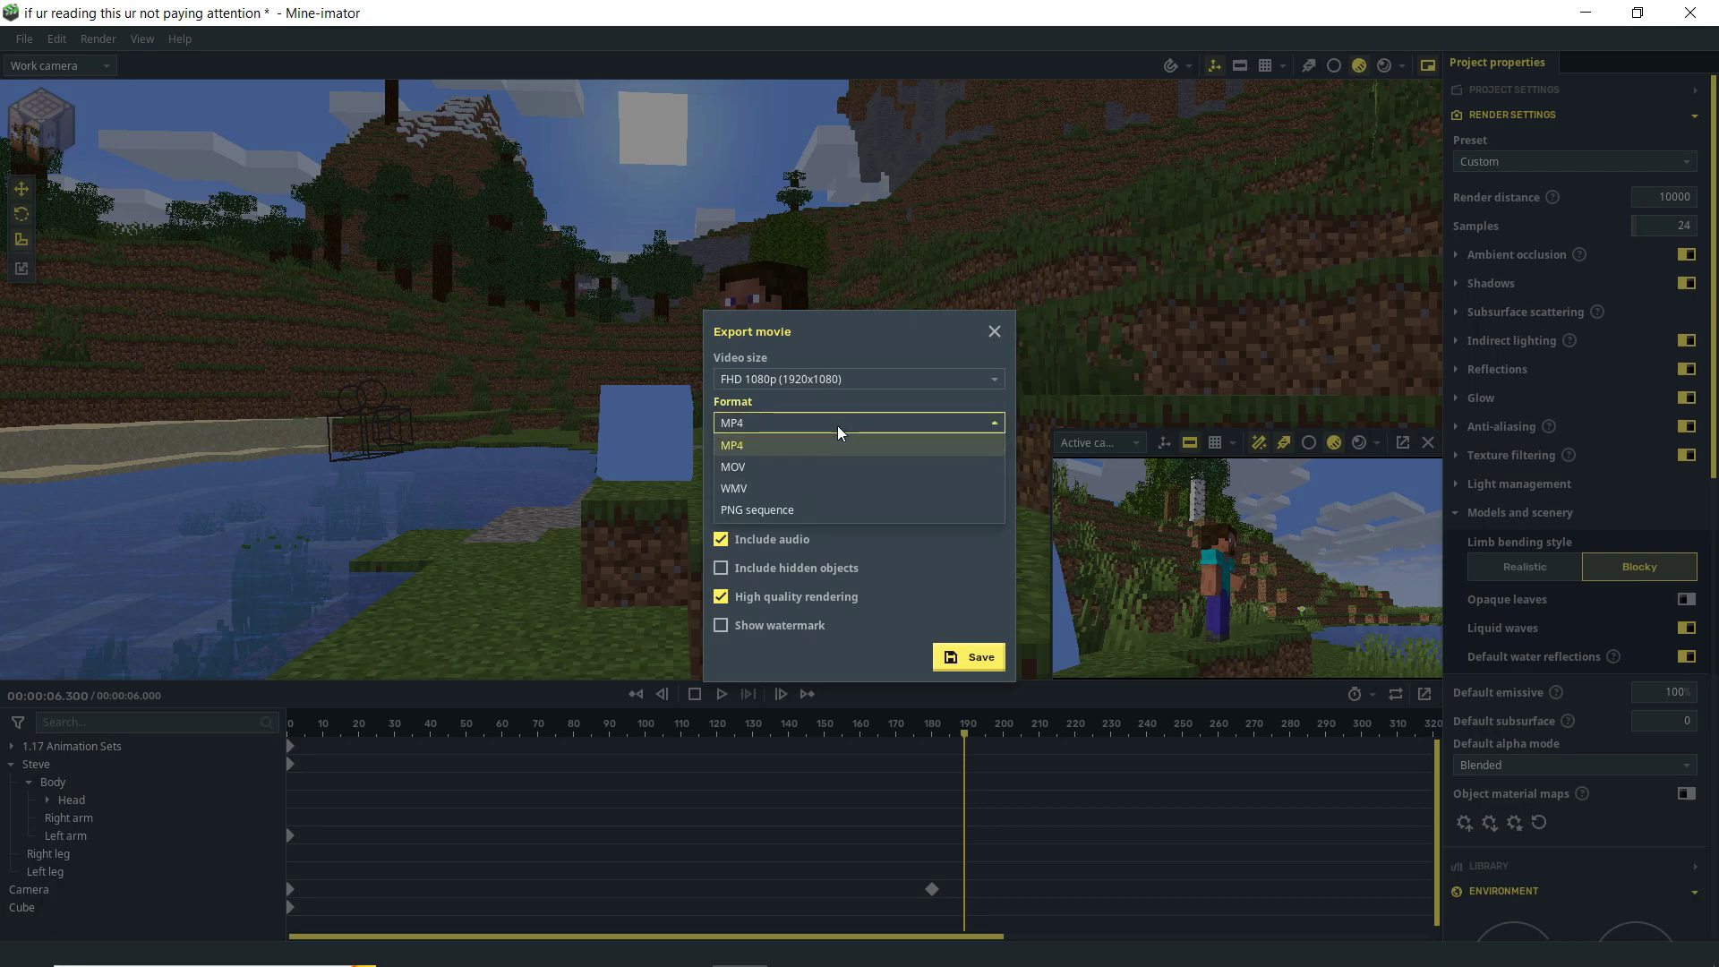
{"action": "left_click", "coordinate": [811, 421]}
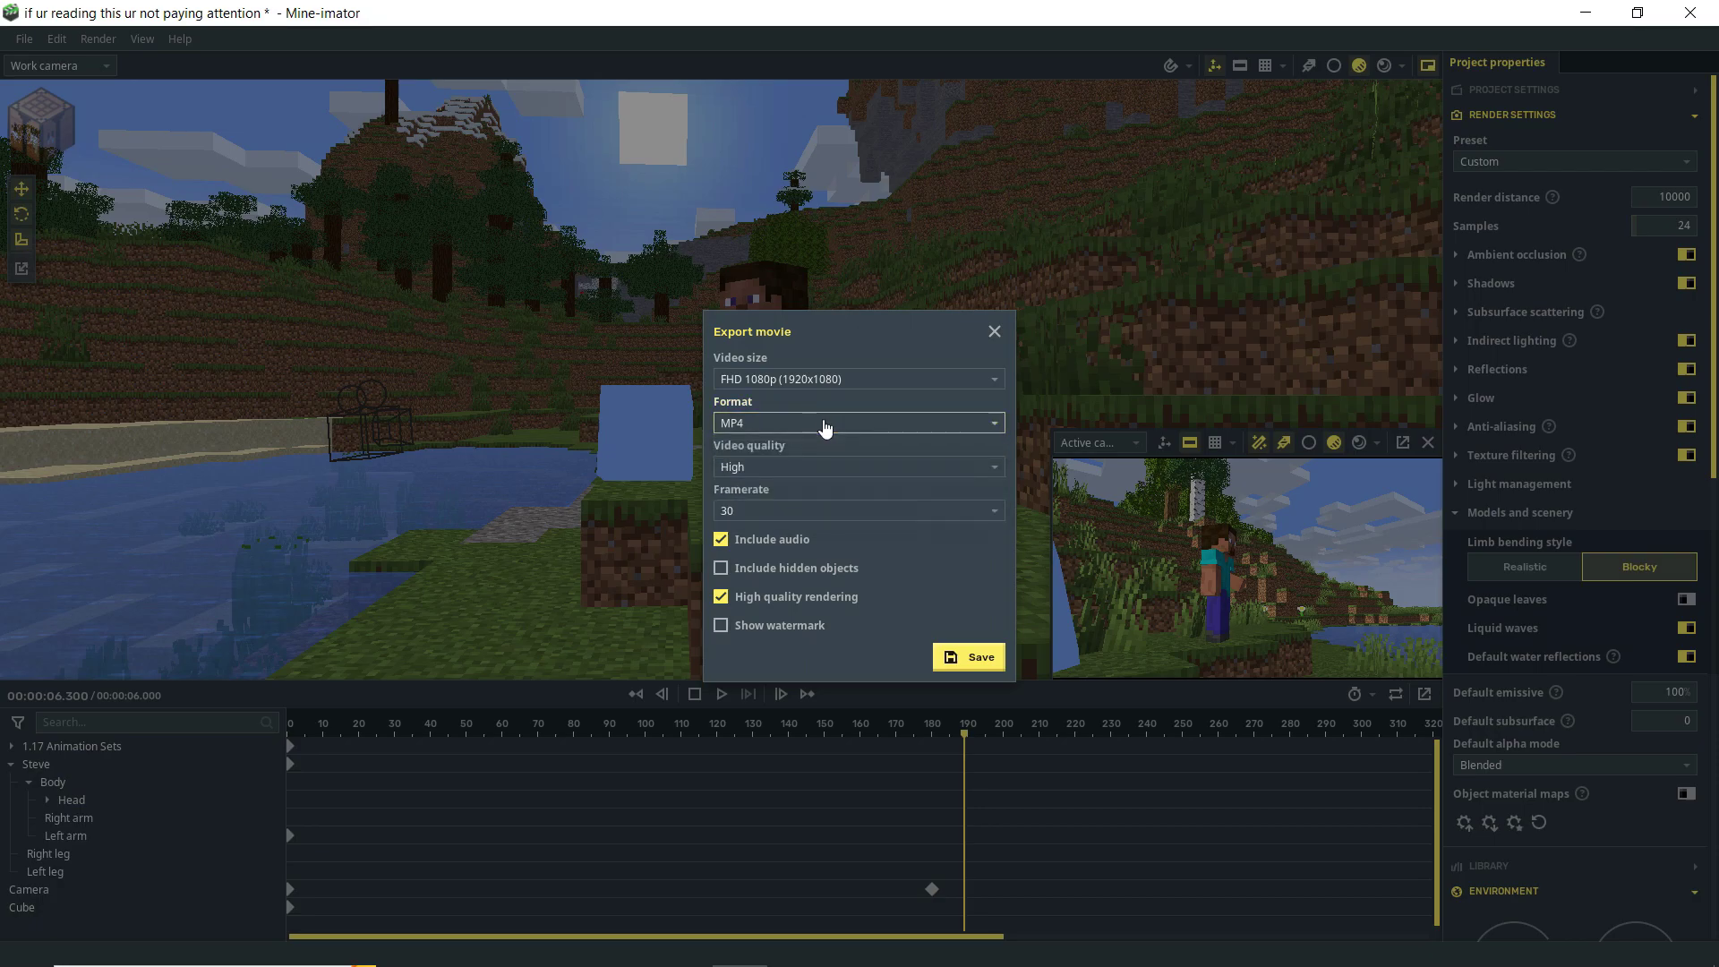
{"action": "left_click", "coordinate": [877, 466]}
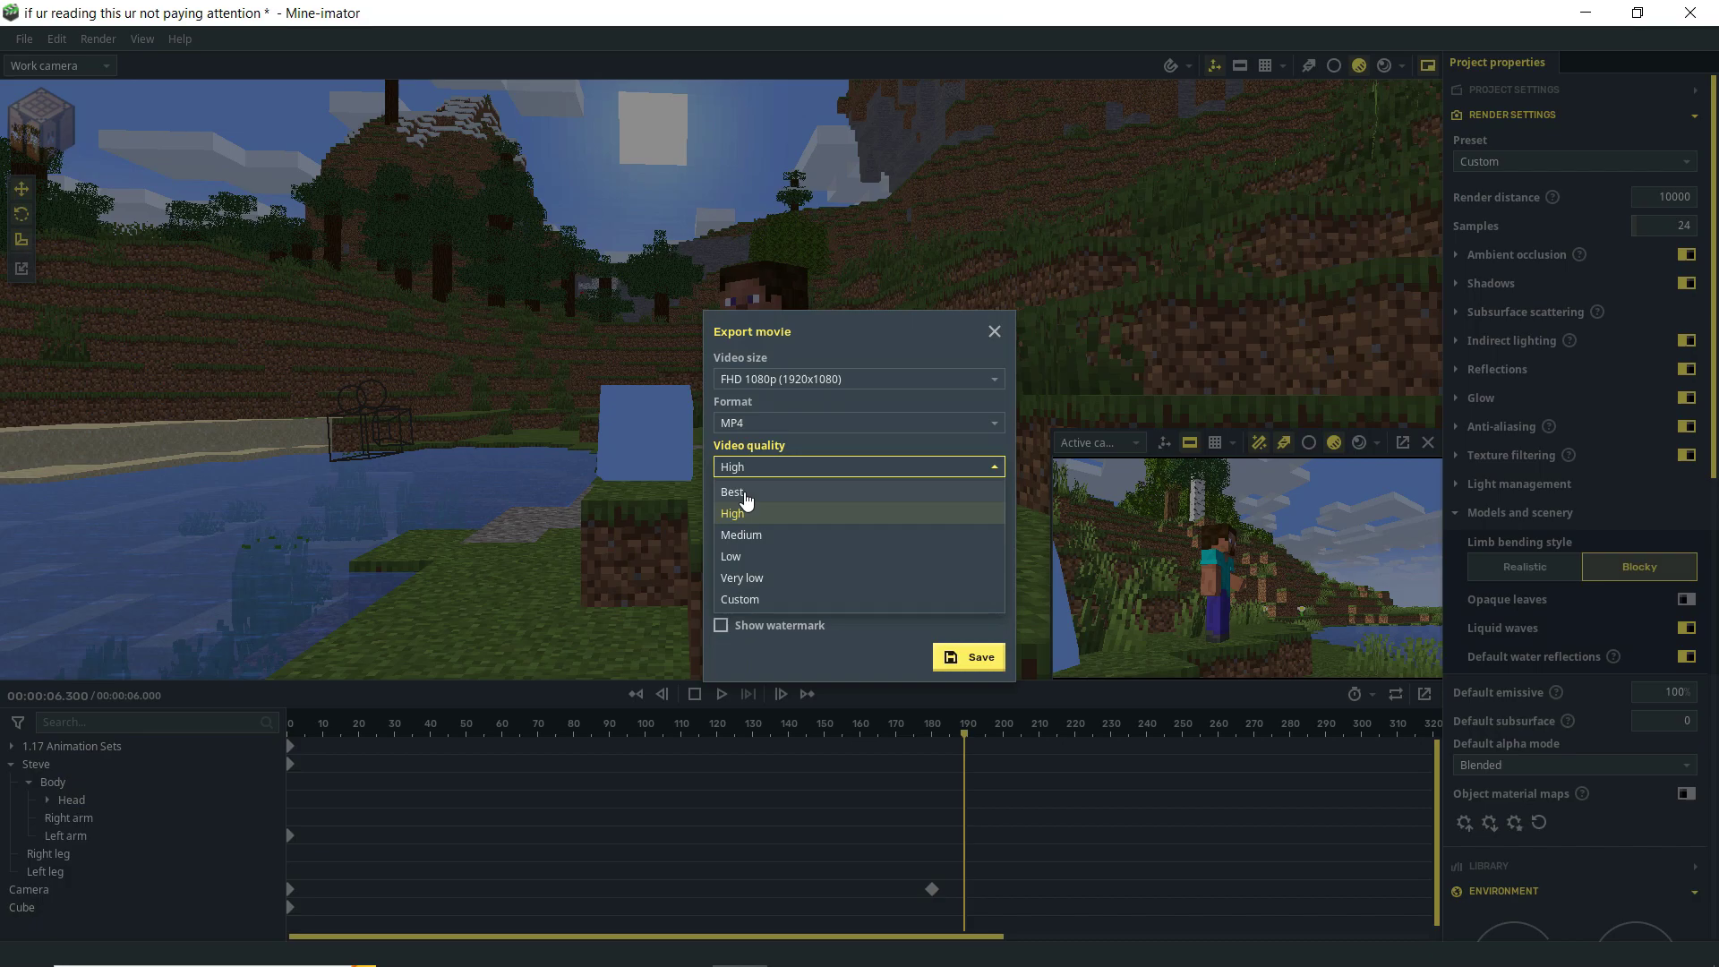
{"action": "left_click", "coordinate": [746, 493]}
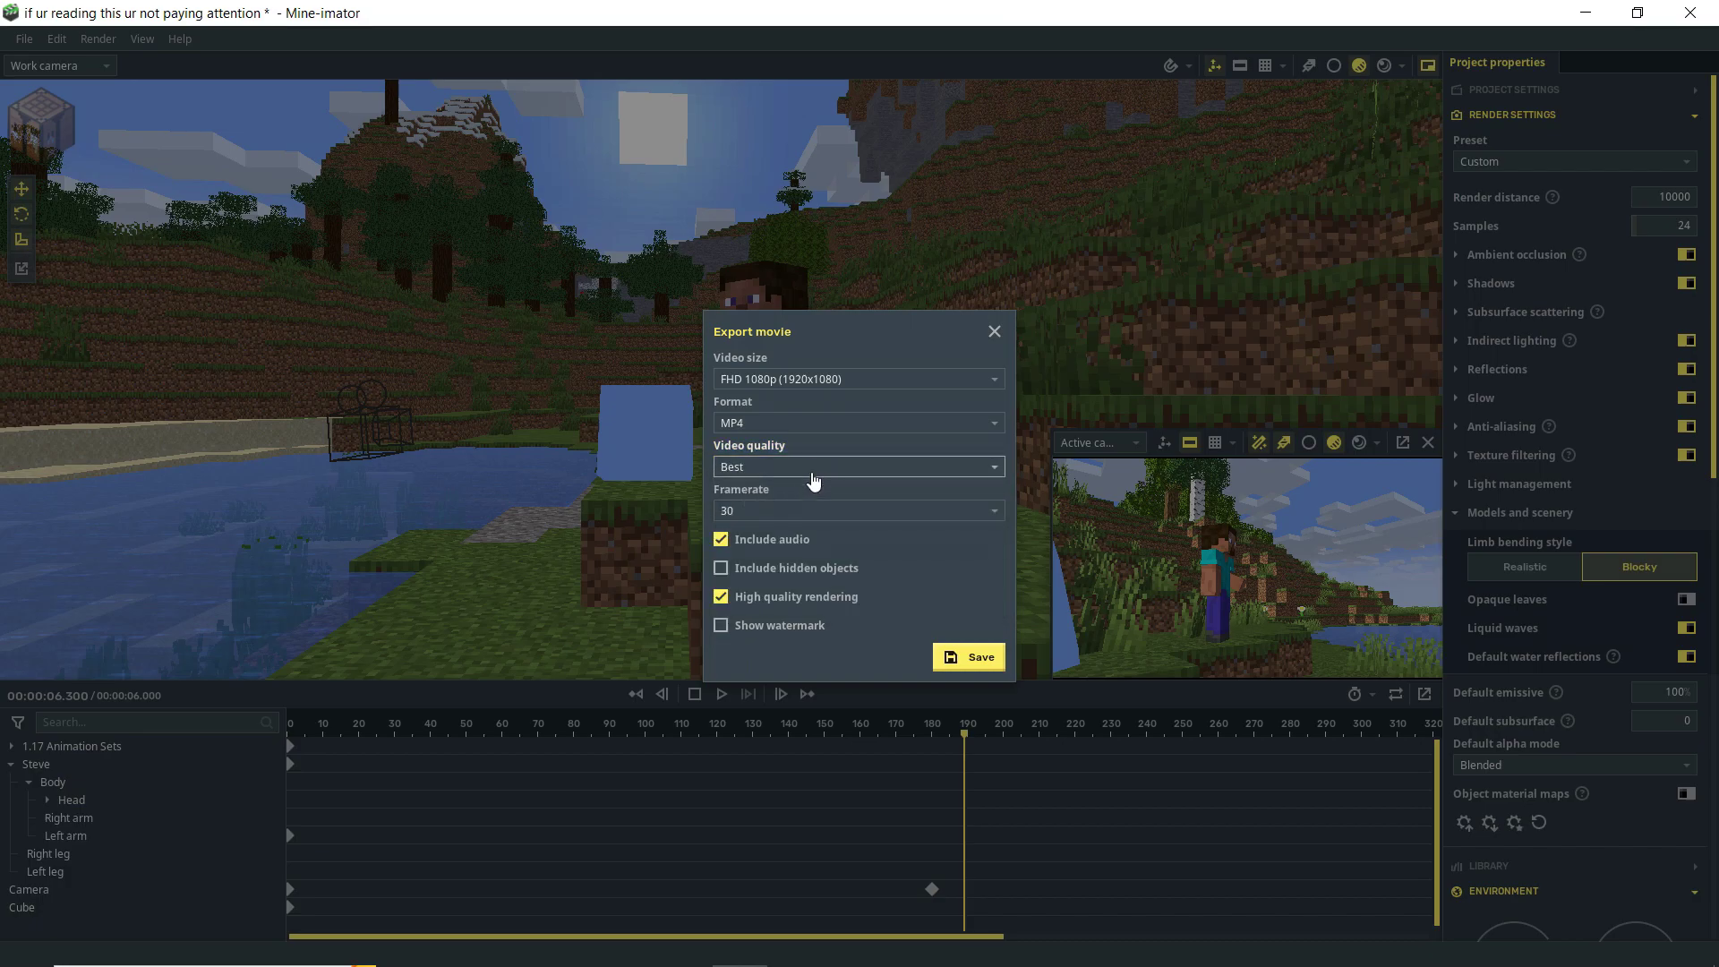
{"action": "left_click", "coordinate": [847, 509]}
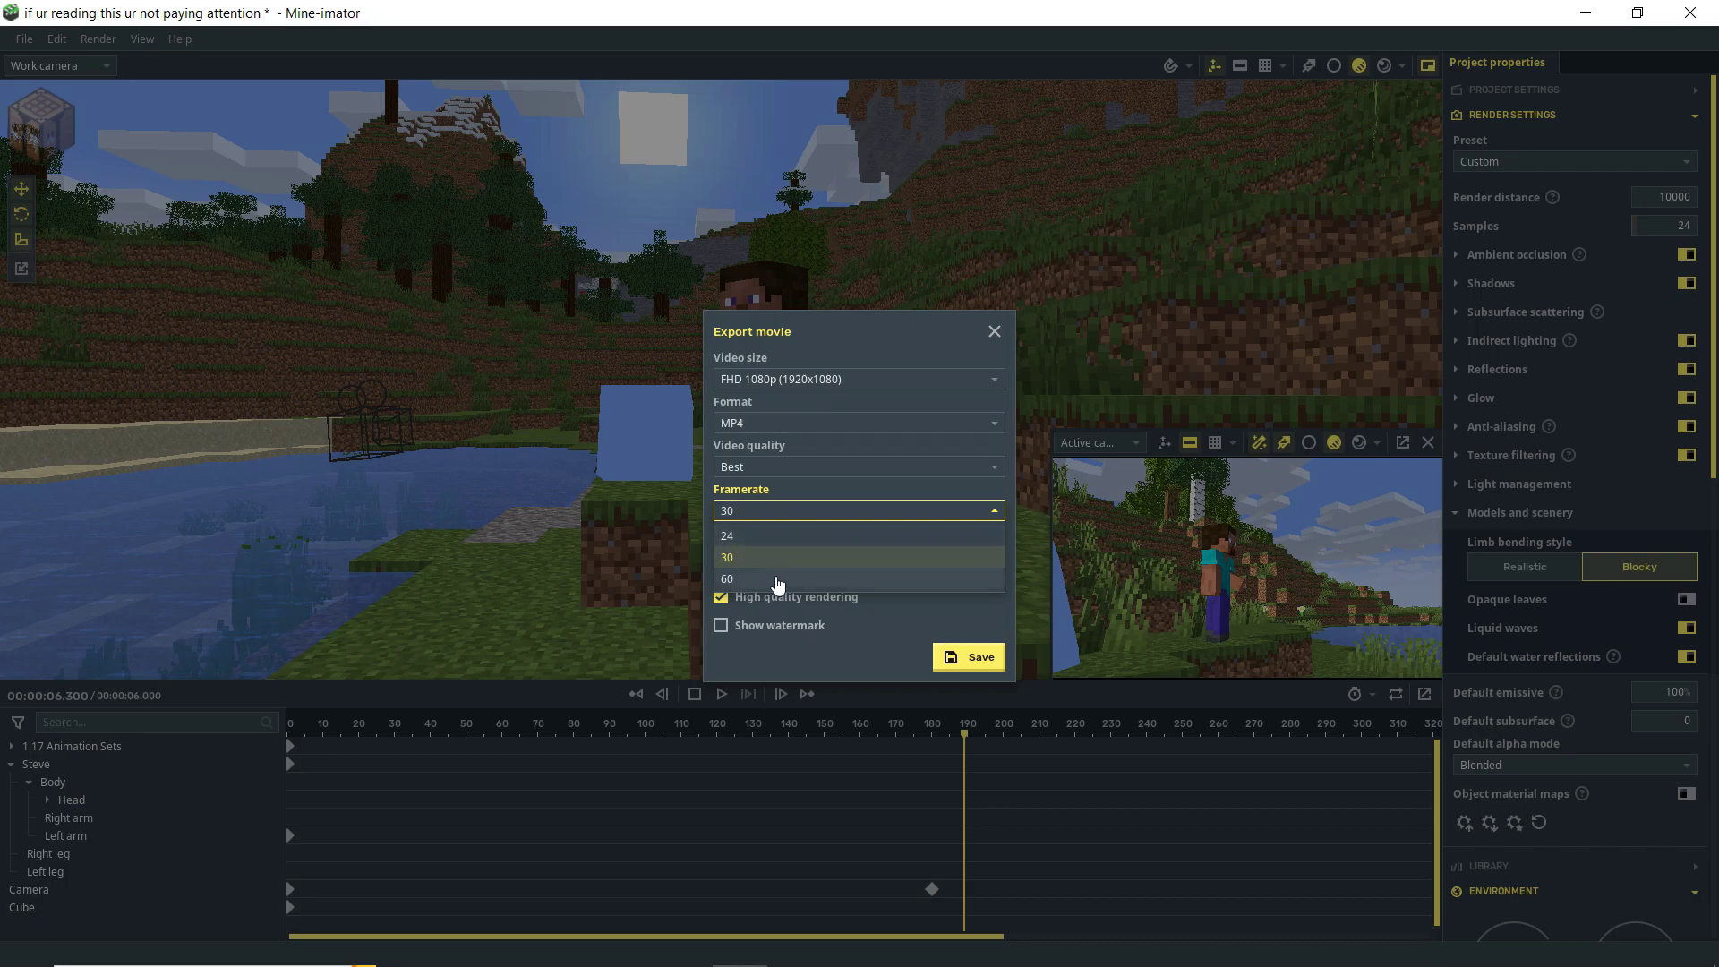
{"action": "left_click", "coordinate": [985, 512]}
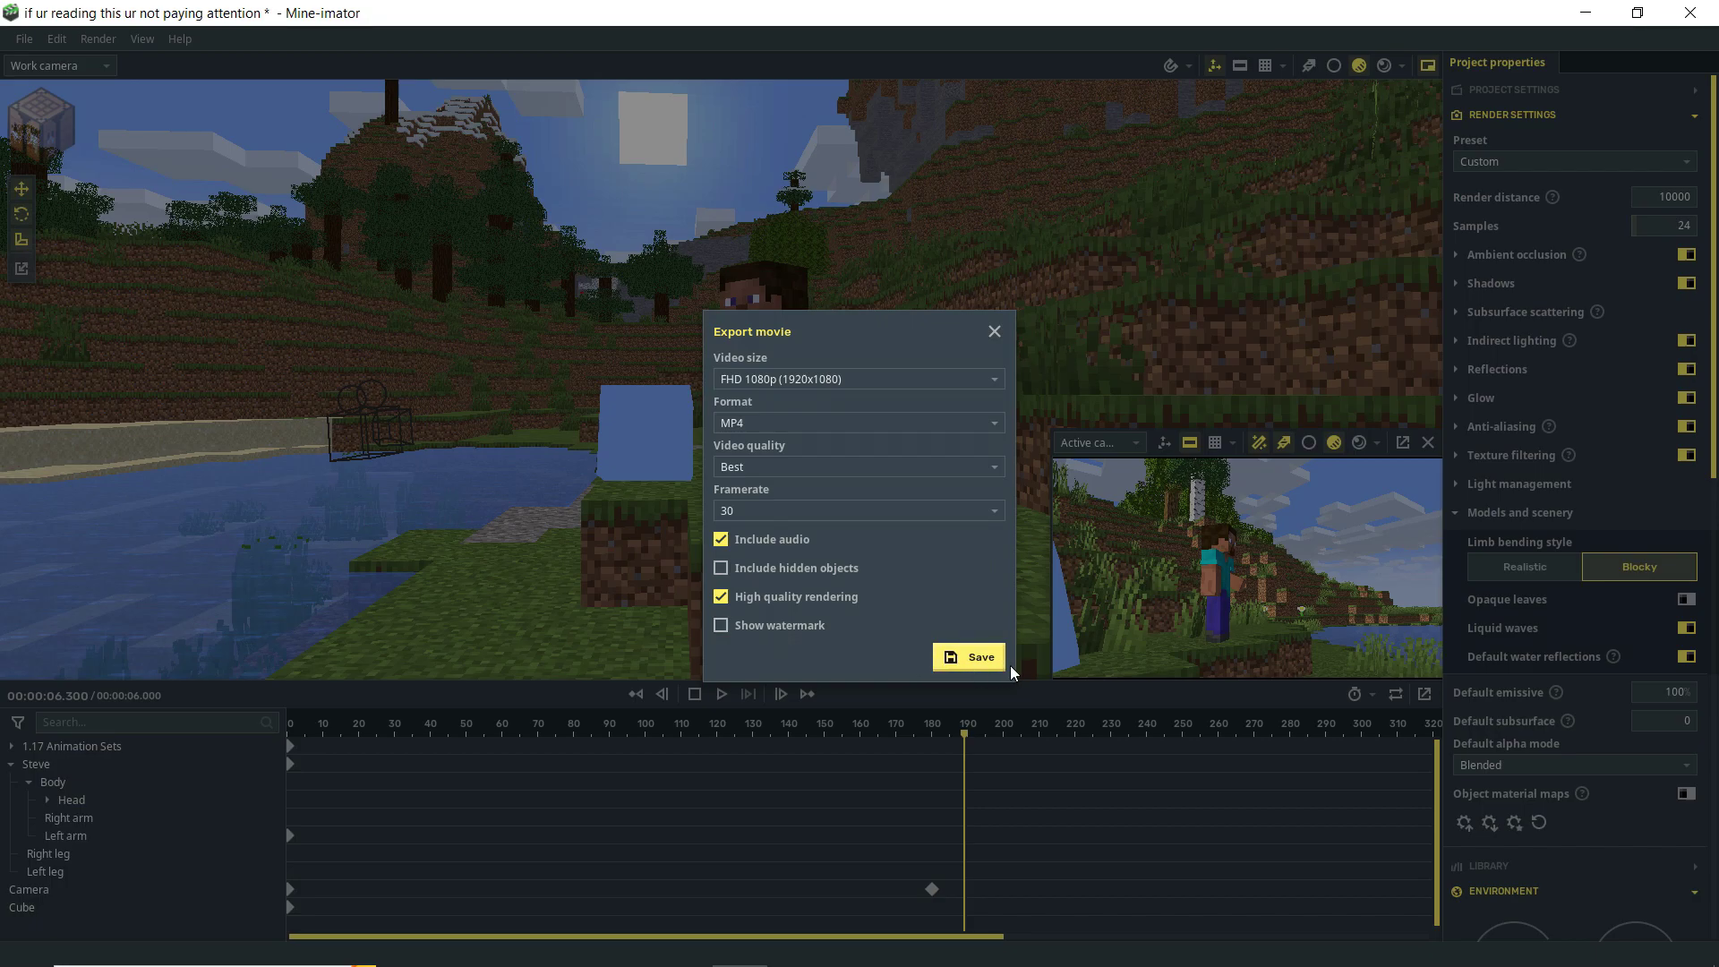
- Proceed from Export movie to the save-file window and close it, returning to the editor
{"action": "left_click", "coordinate": [967, 663]}
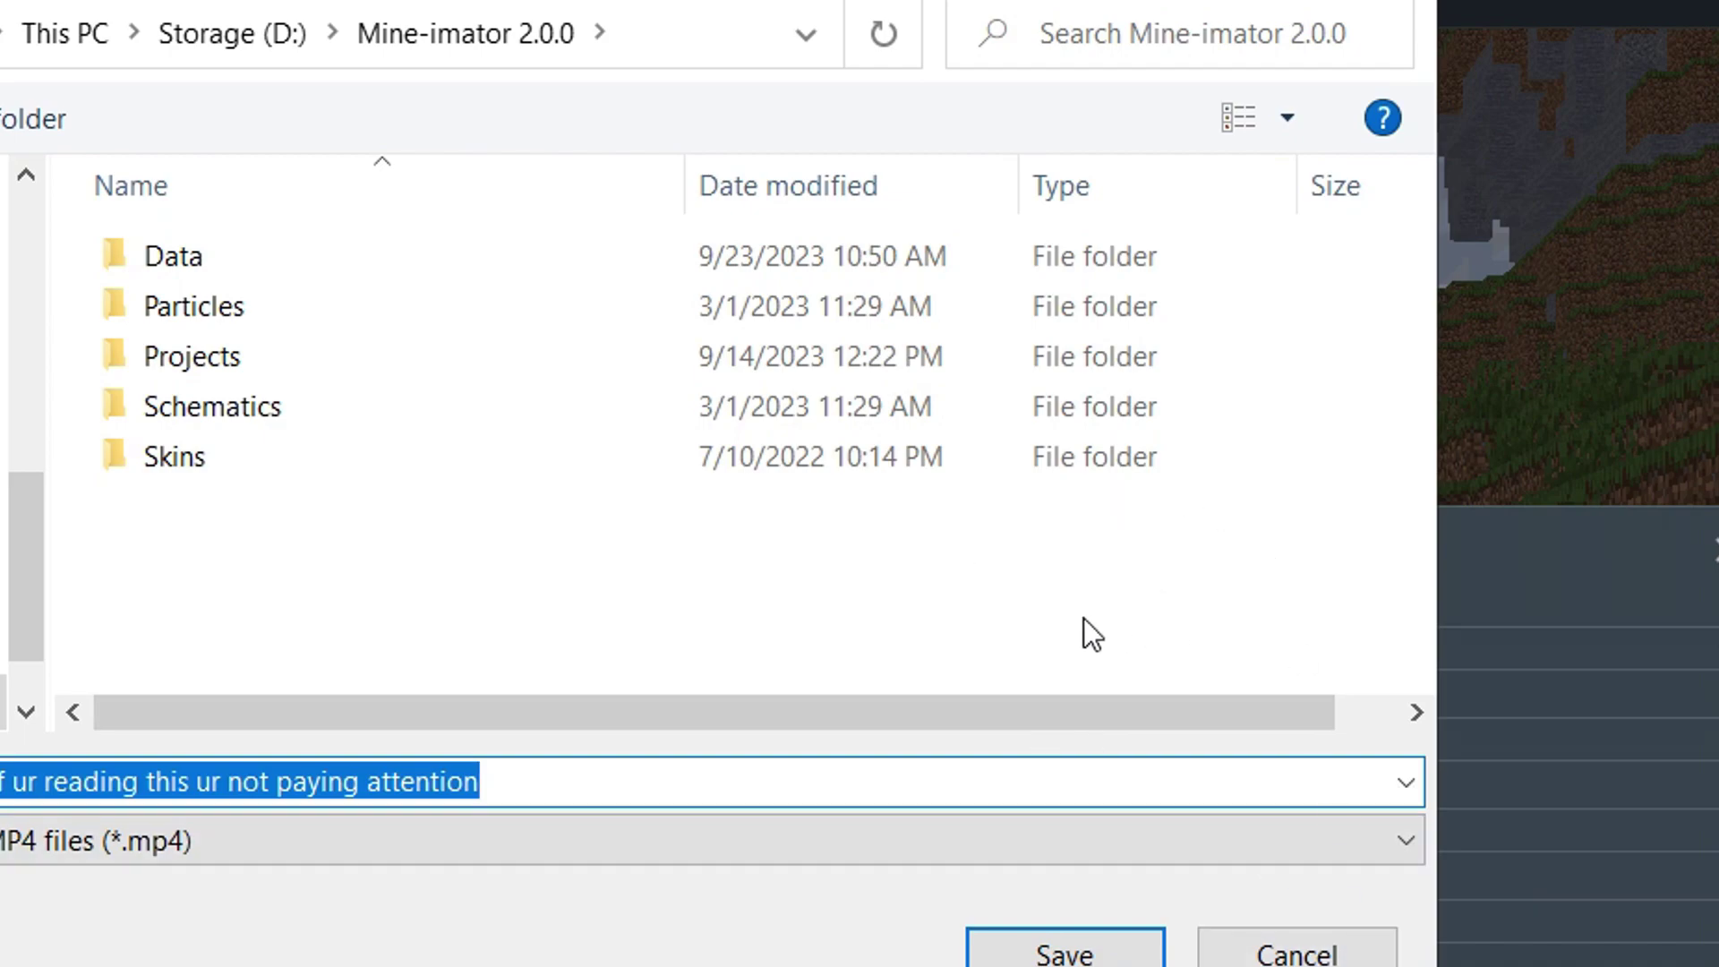
{"action": "key", "text": "Escape"}
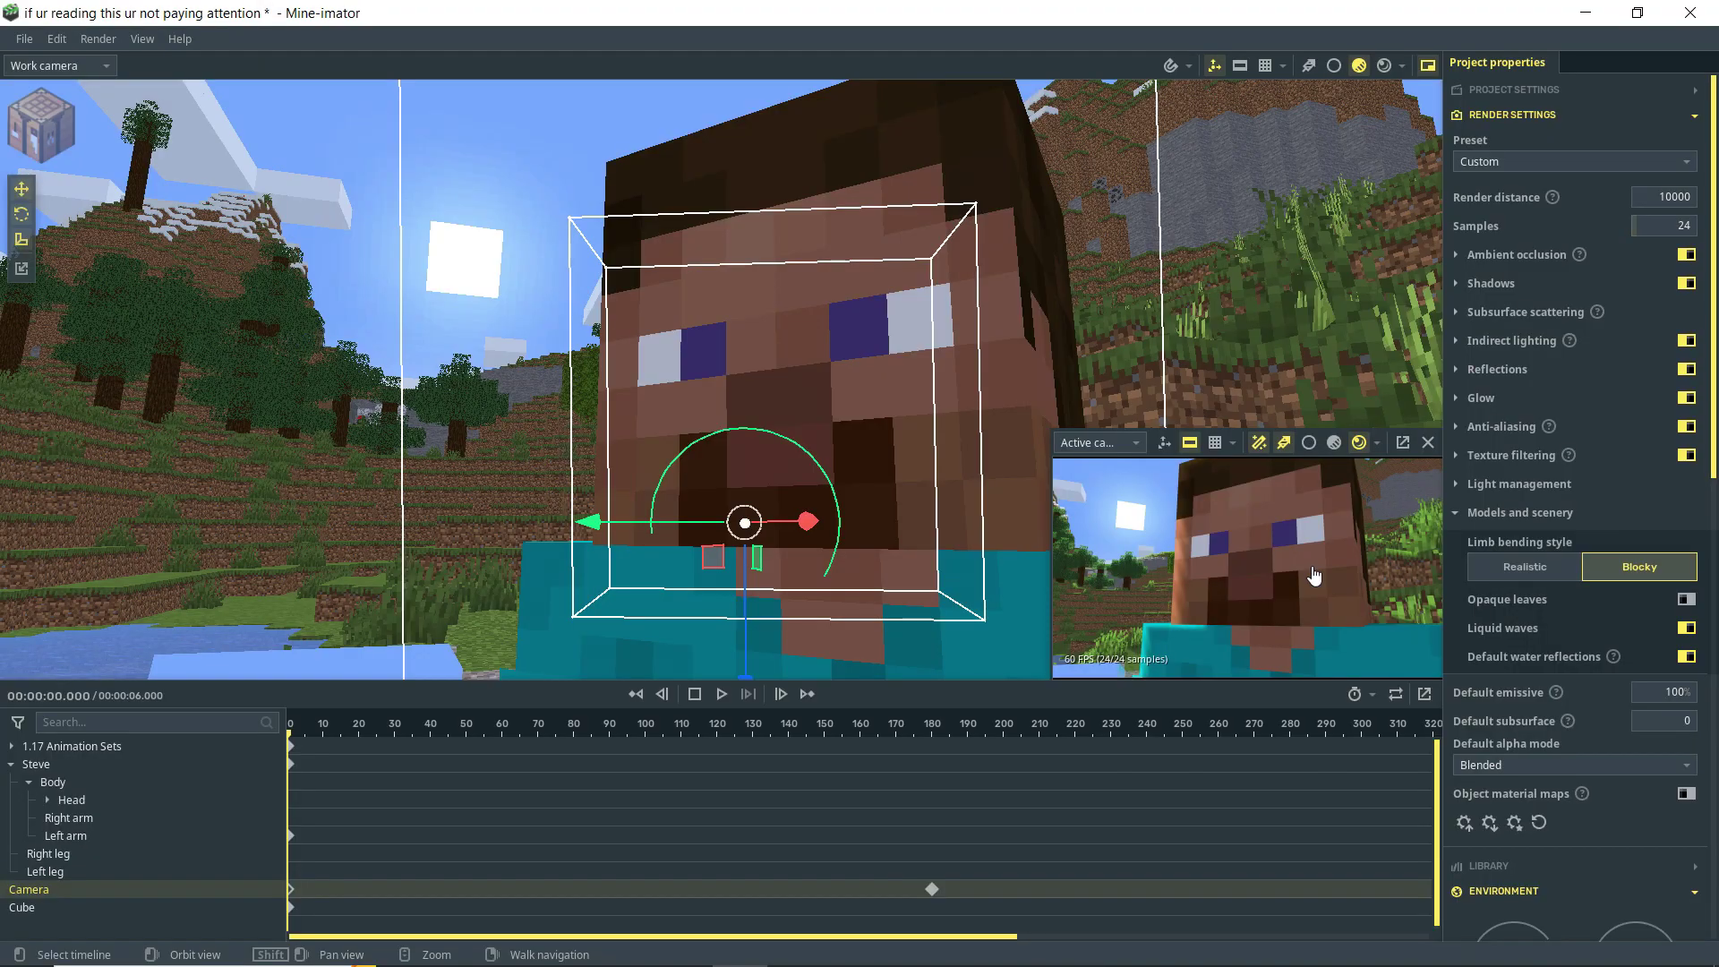